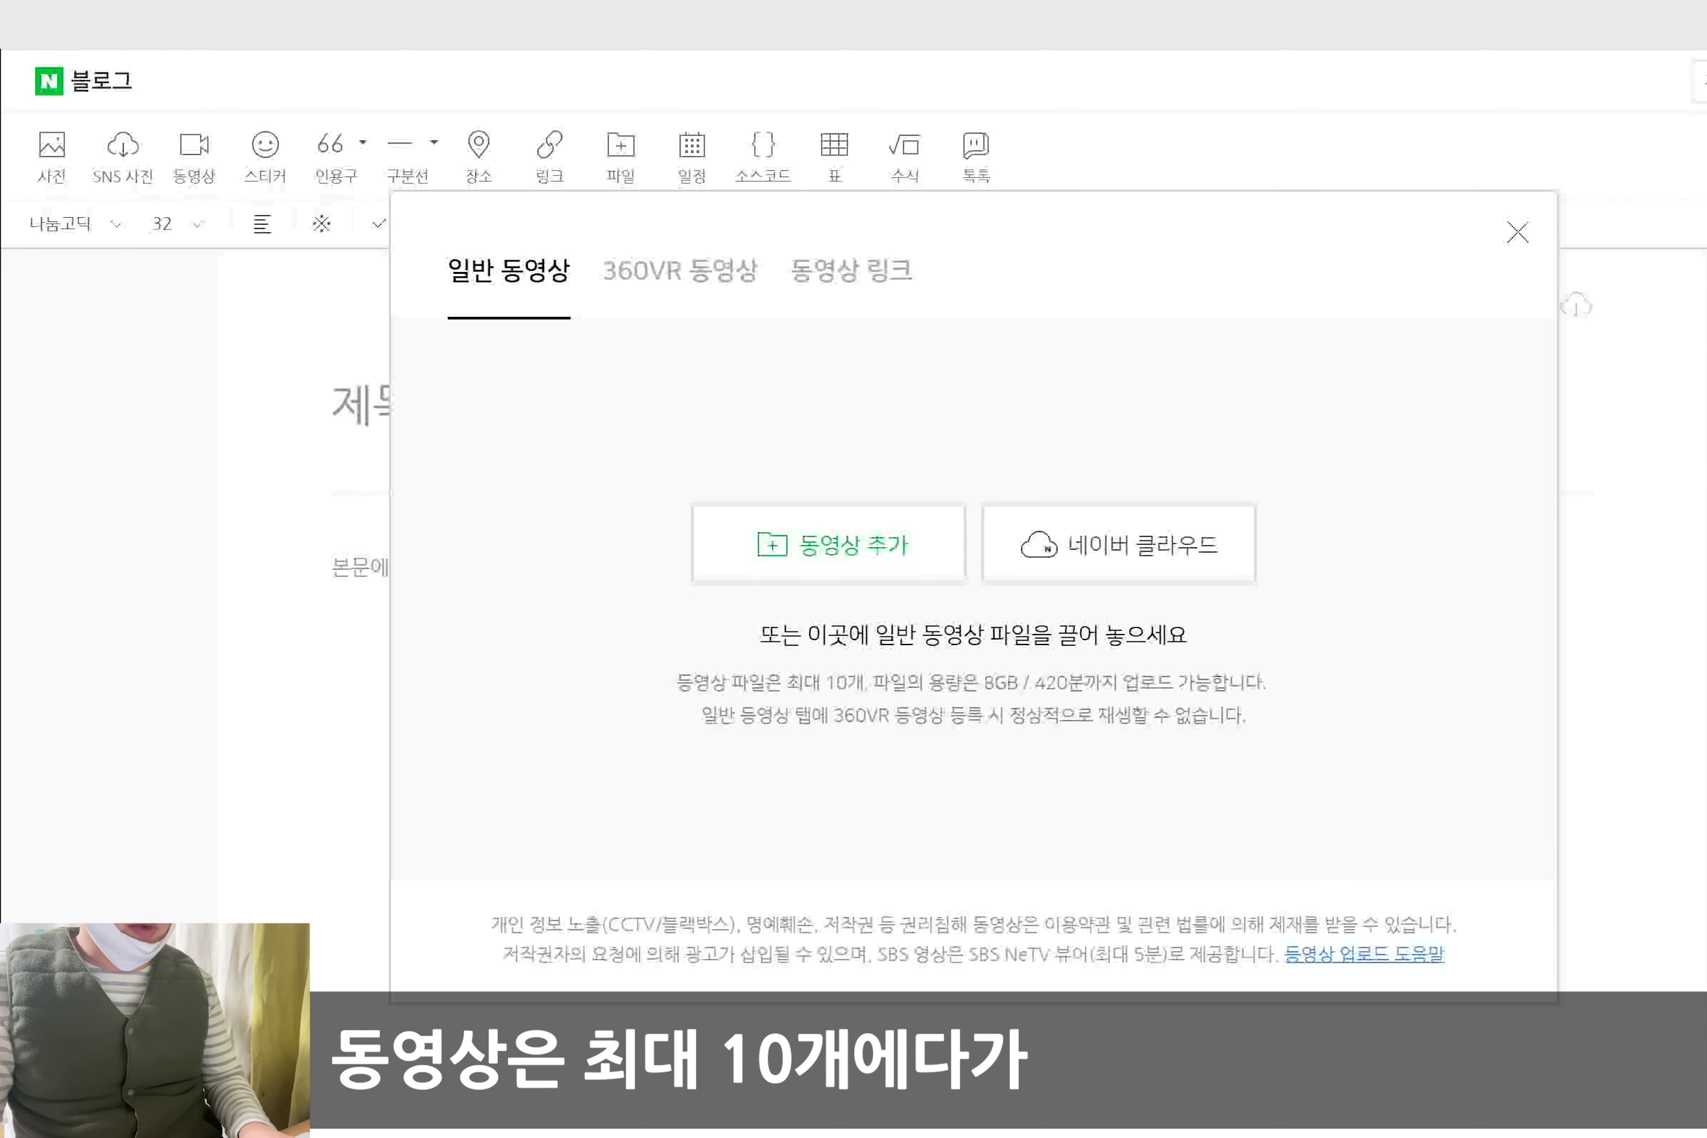
Examine the file count, size and length limits and the 360VR restriction for general video uploads
drag(765, 682, 1174, 683)
click(1012, 708)
click(1101, 709)
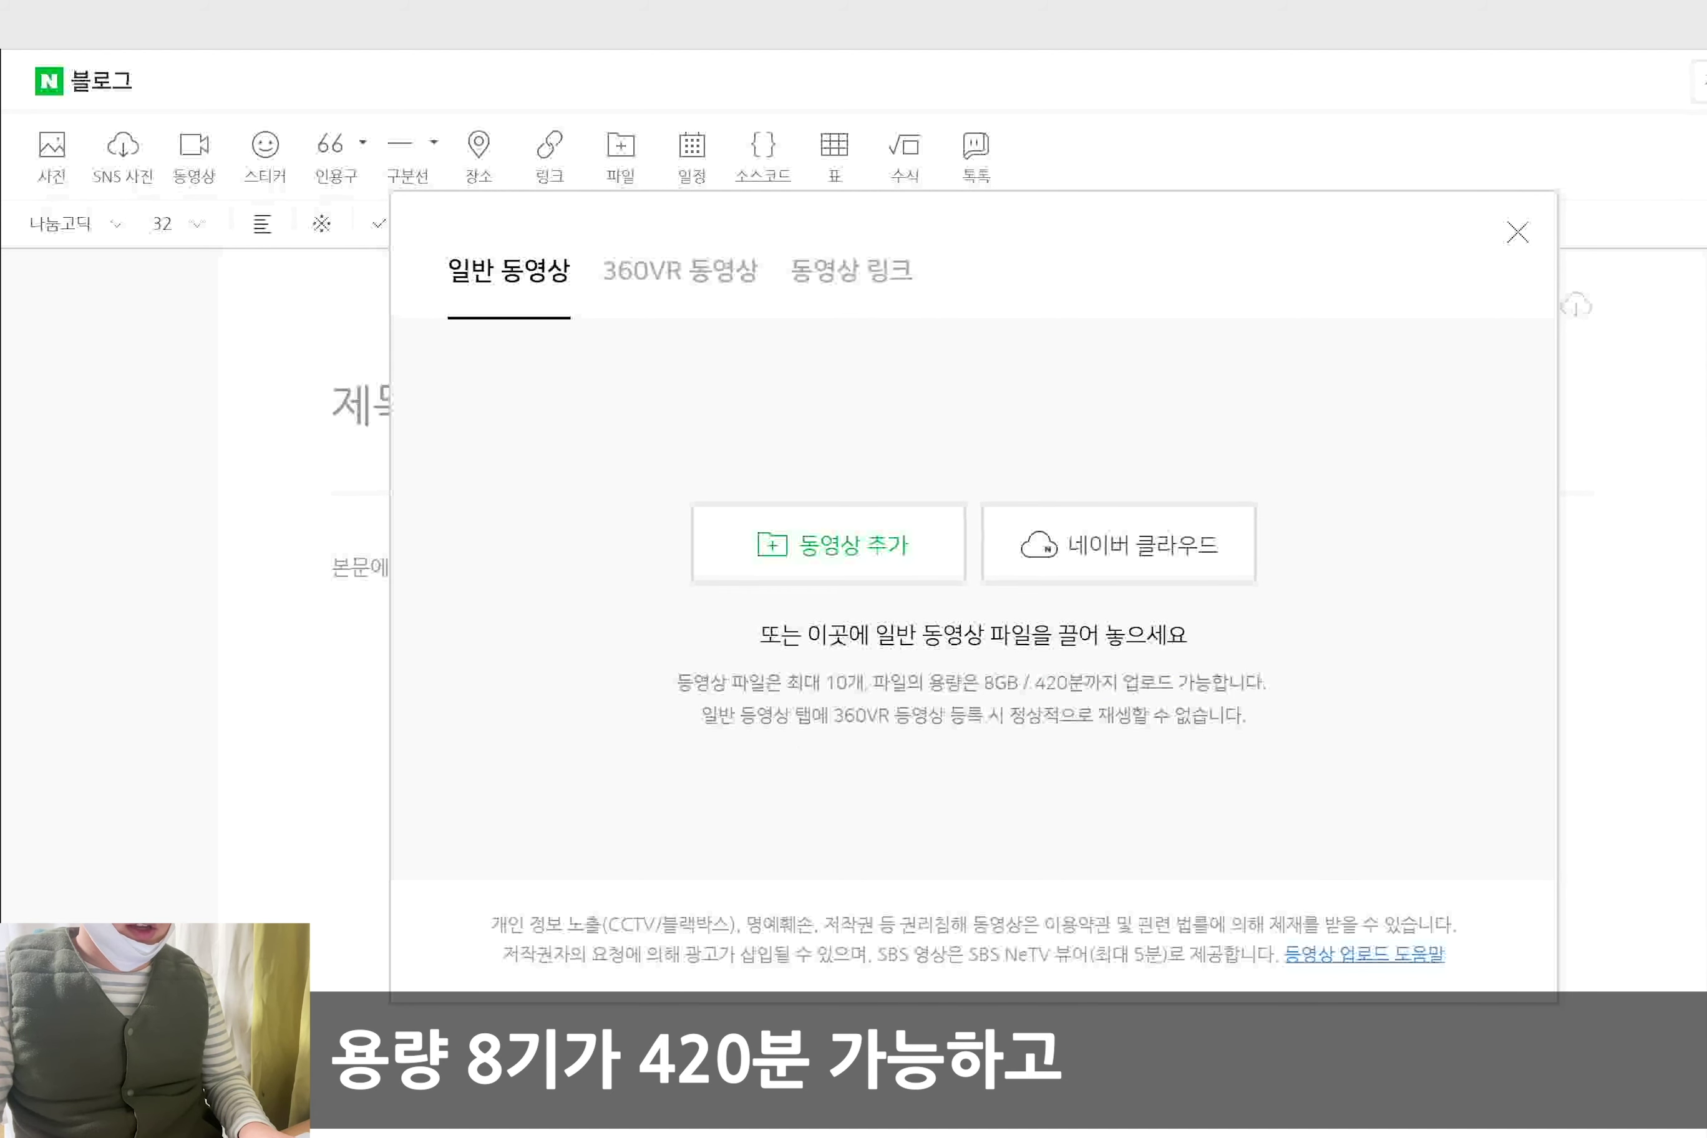
drag(721, 731, 1238, 758)
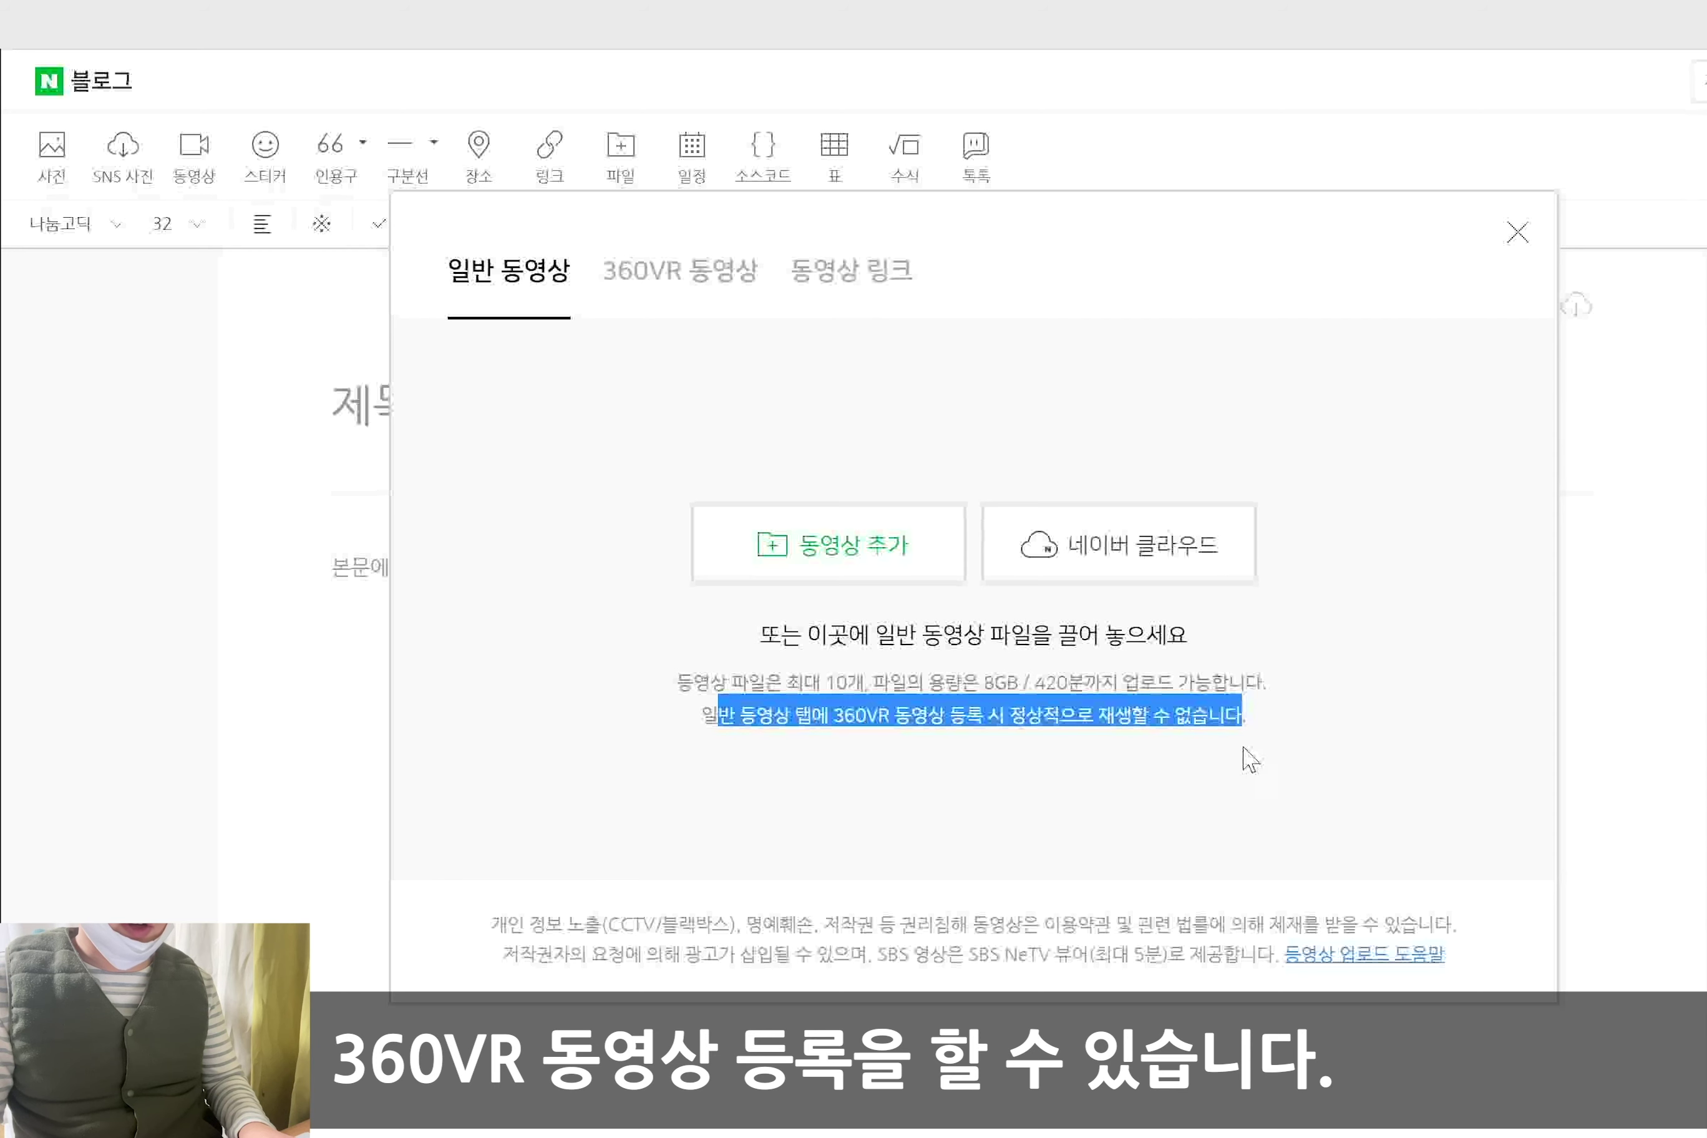
click(1245, 749)
mouse_move(987, 723)
mouse_down()
mouse_move(1228, 735)
mouse_move(1155, 708)
mouse_move(962, 715)
mouse_up()
click(962, 715)
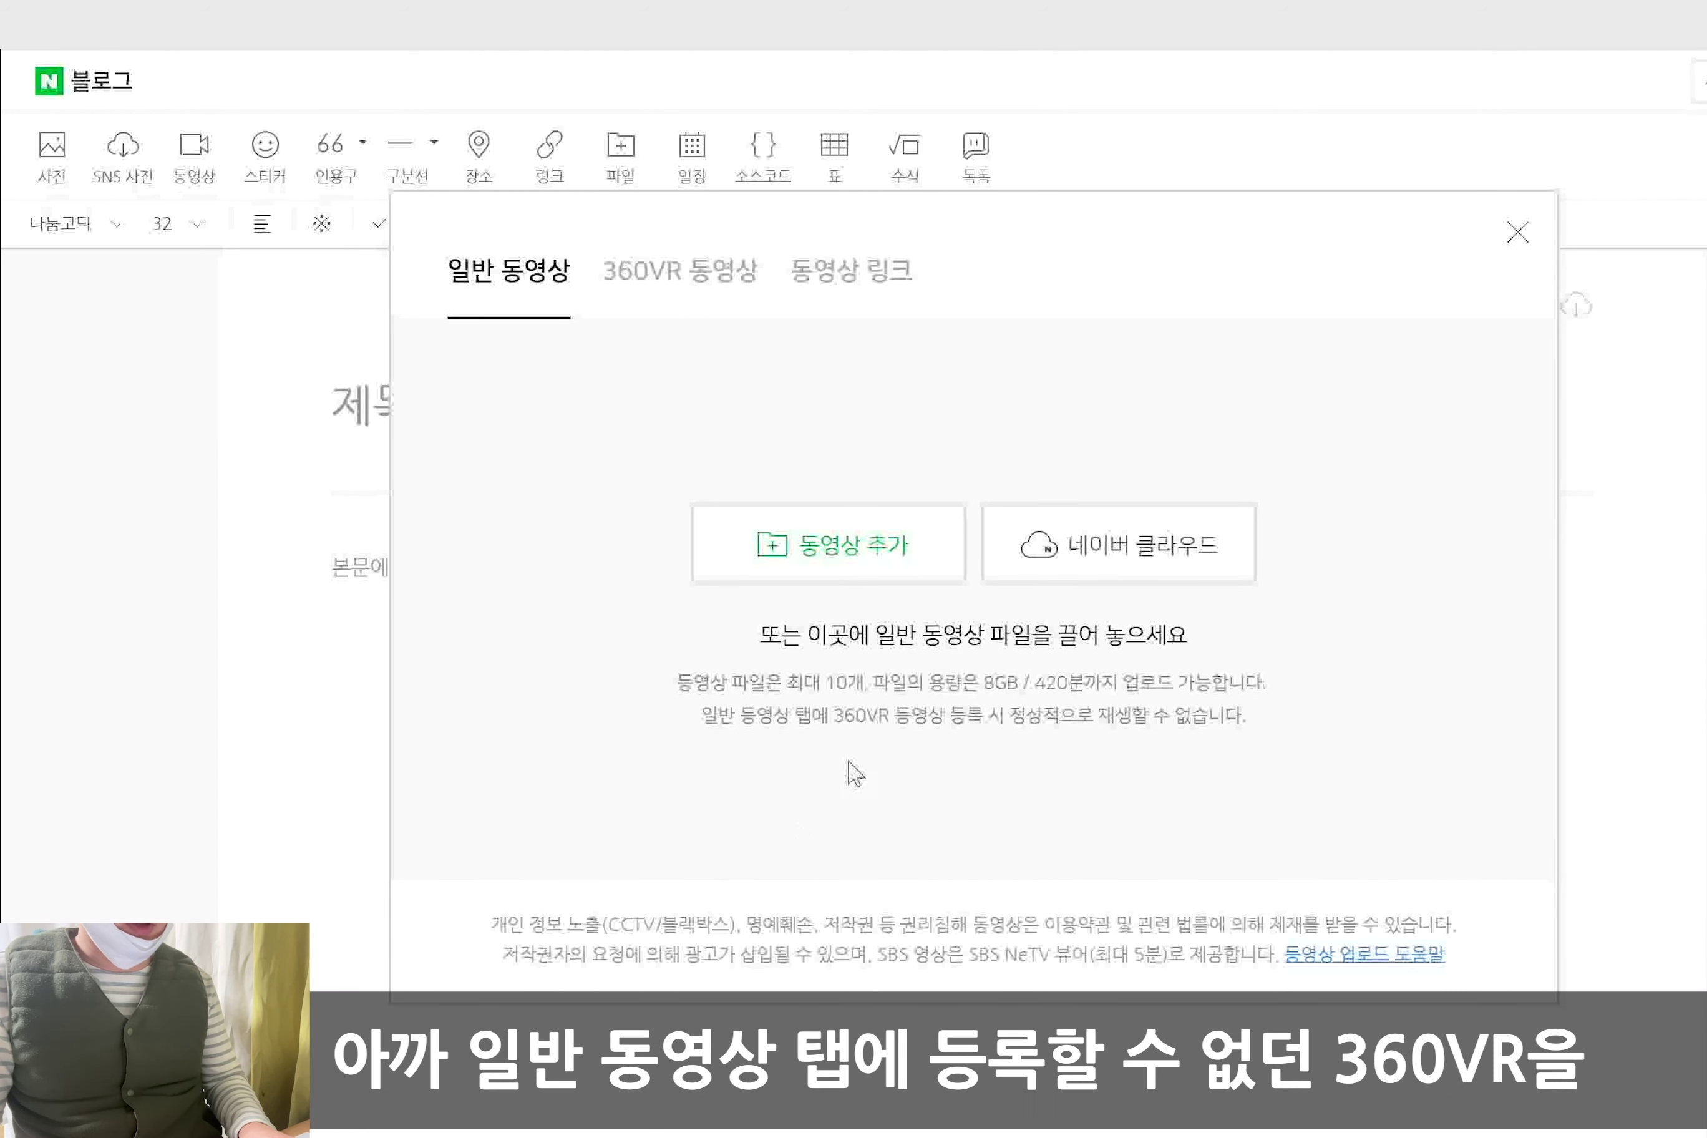
drag(894, 723, 856, 716)
click(1219, 761)
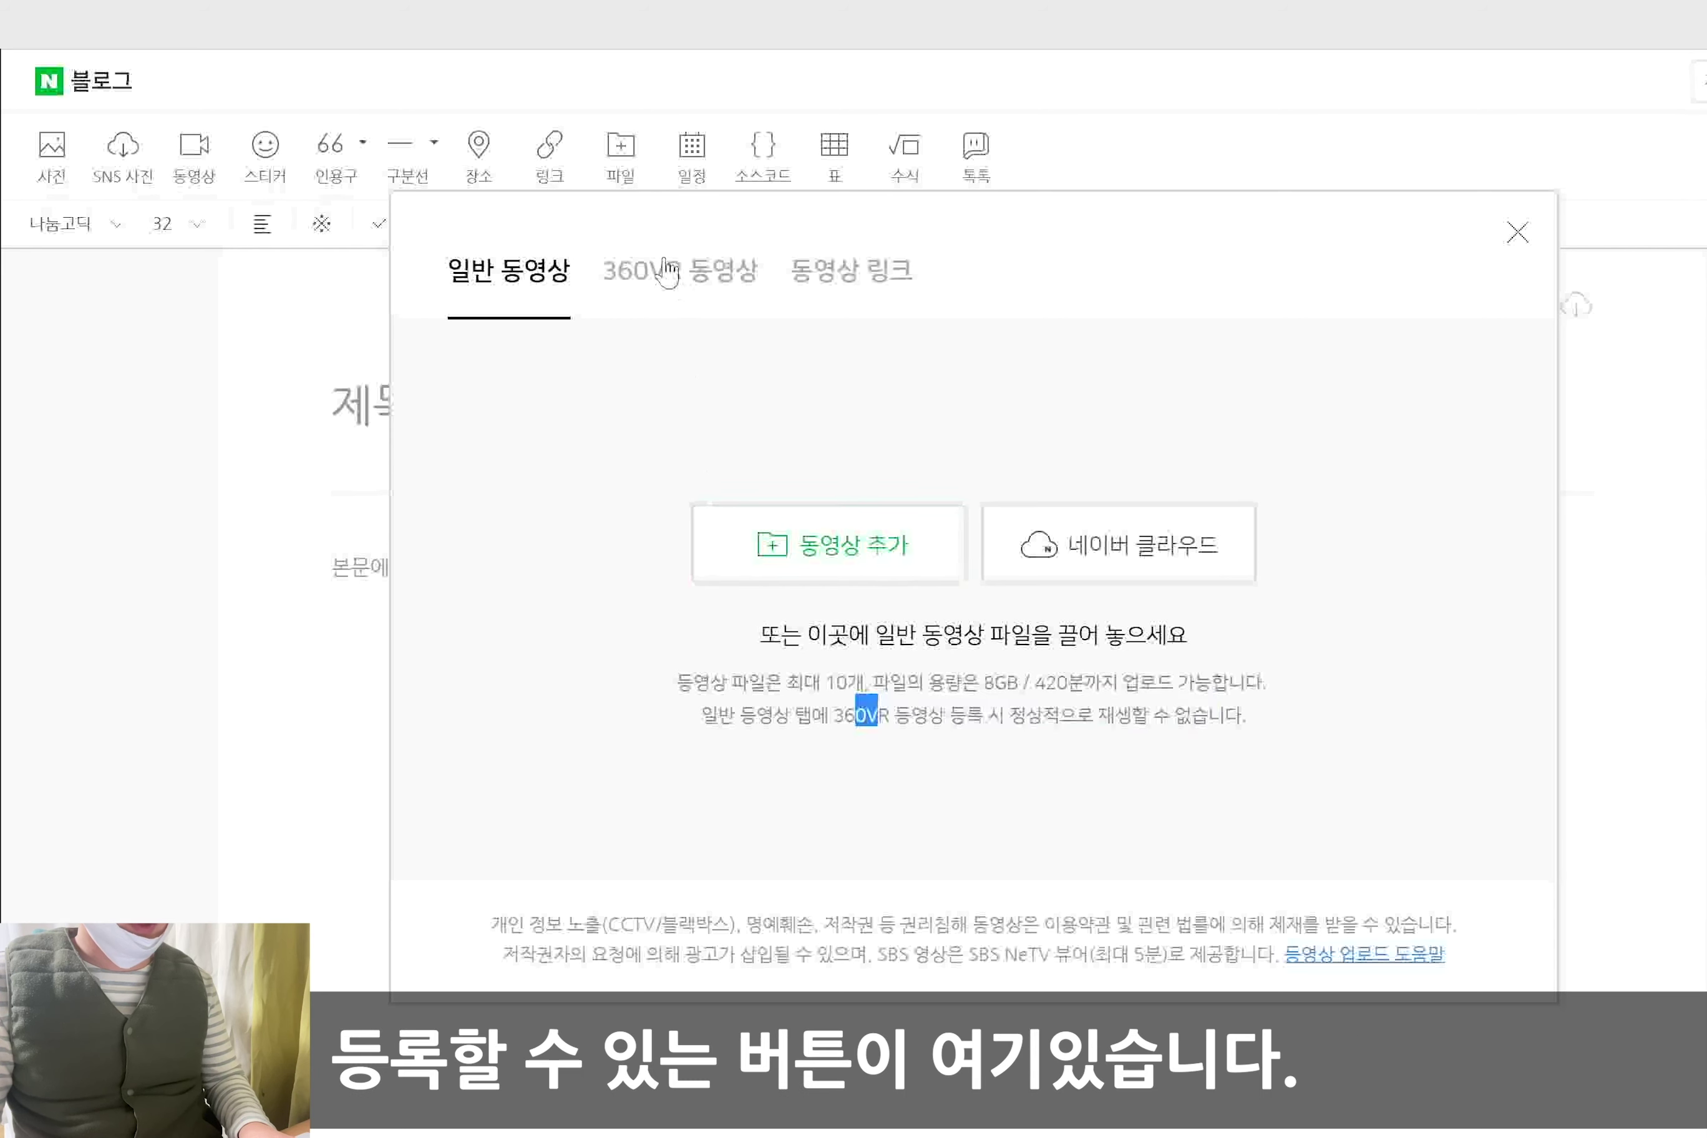
Review the 360VR video and video link options, return to general video, and close the video dialog
click(664, 271)
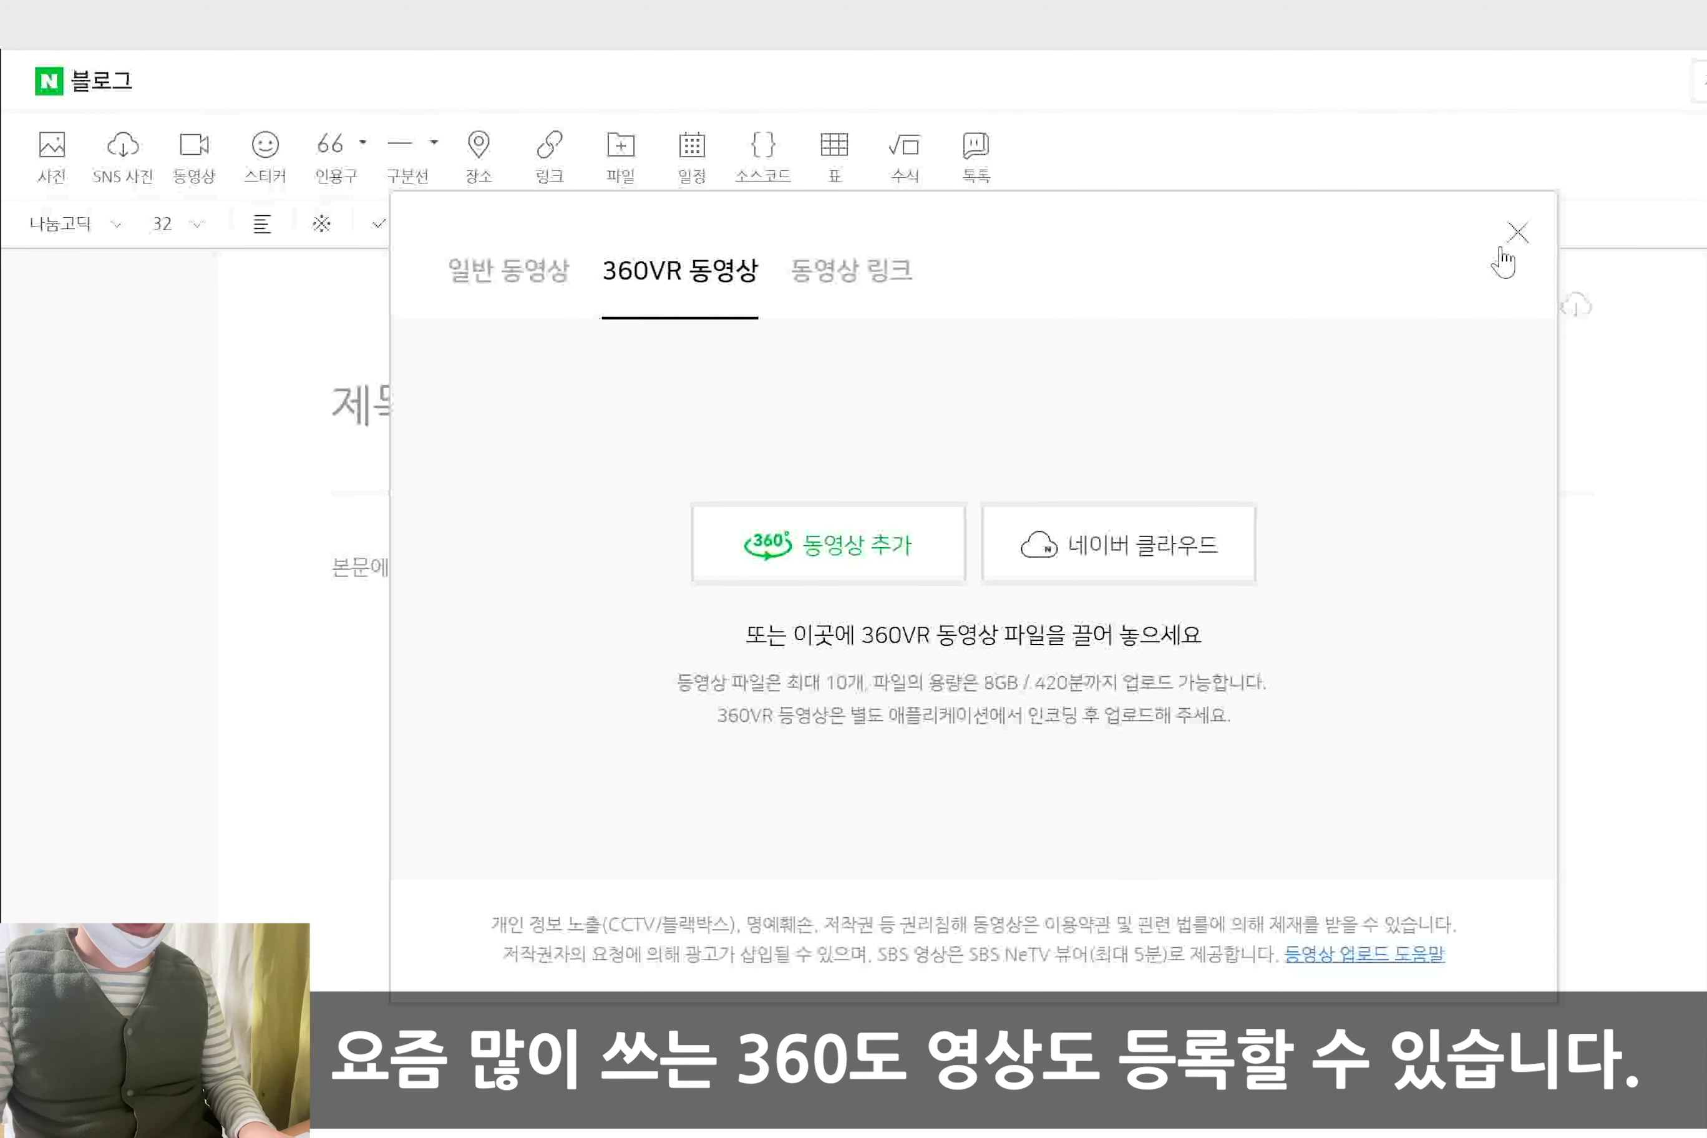
click(876, 288)
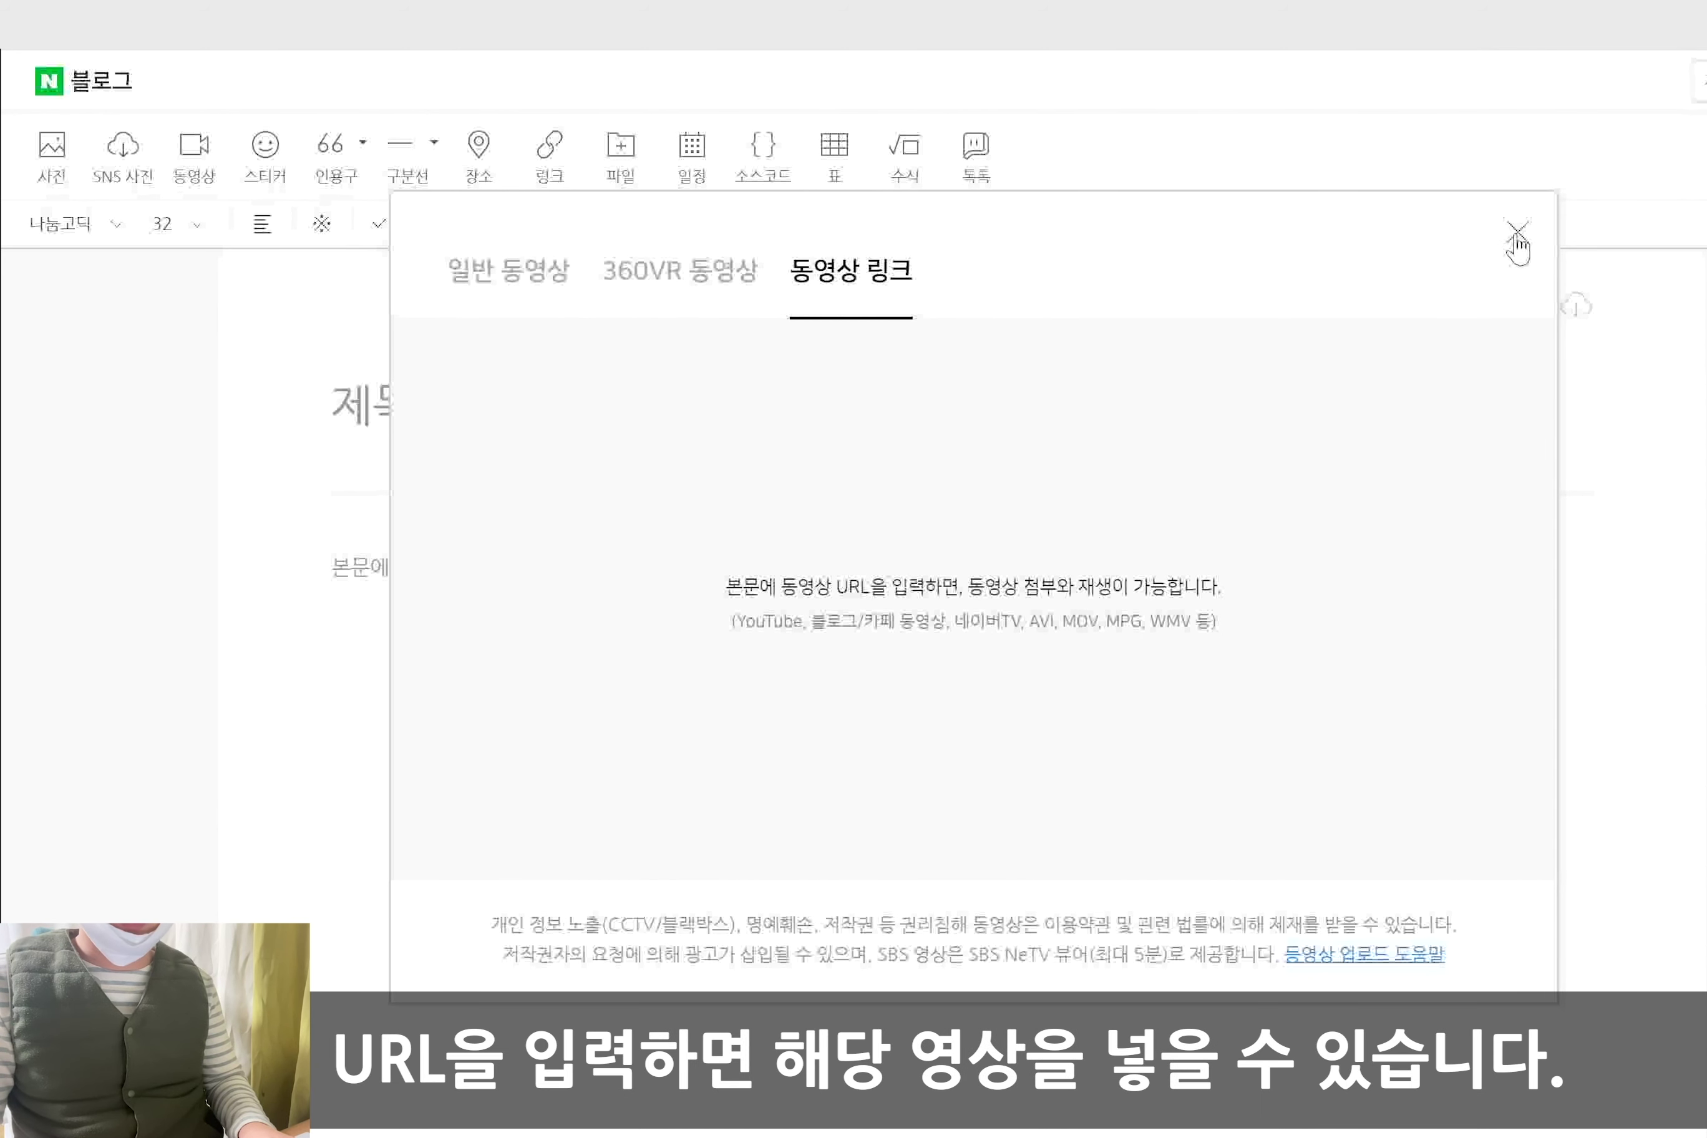
click(510, 297)
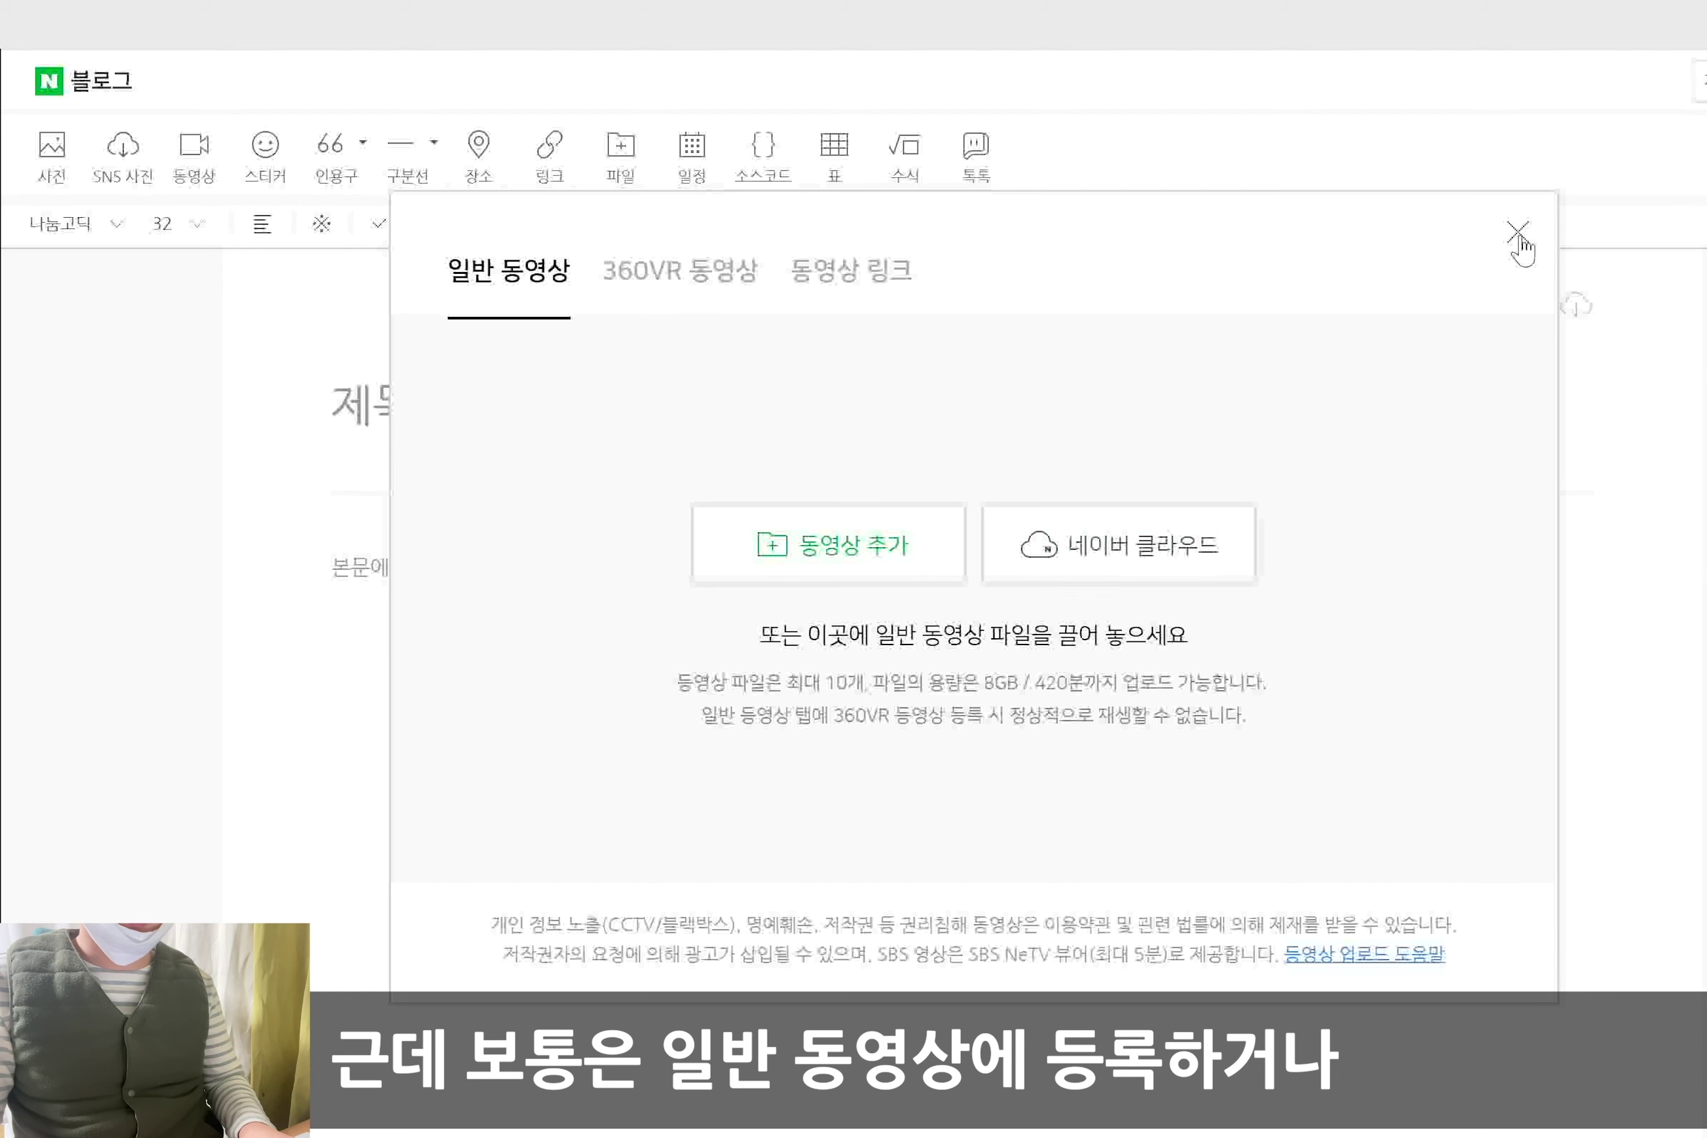
click(1500, 254)
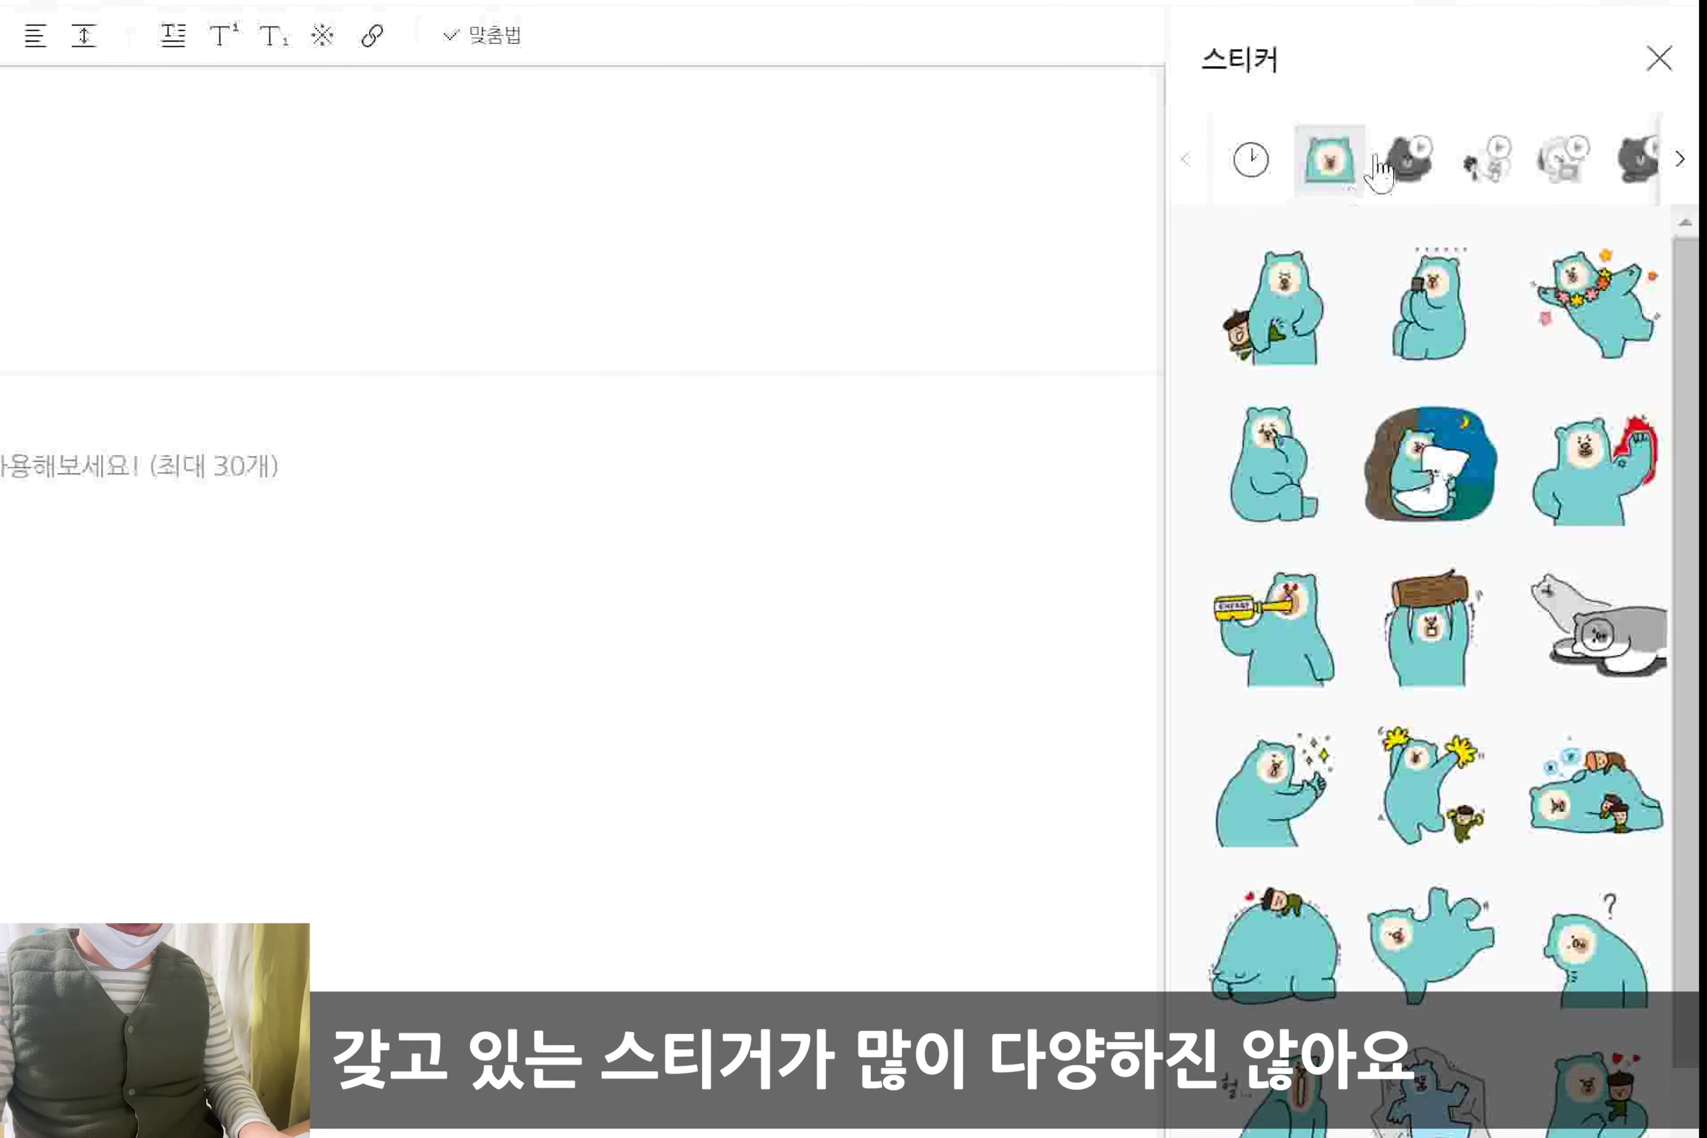
Look through the sticker packs available for the blog post
click(1441, 182)
click(1479, 169)
click(1563, 165)
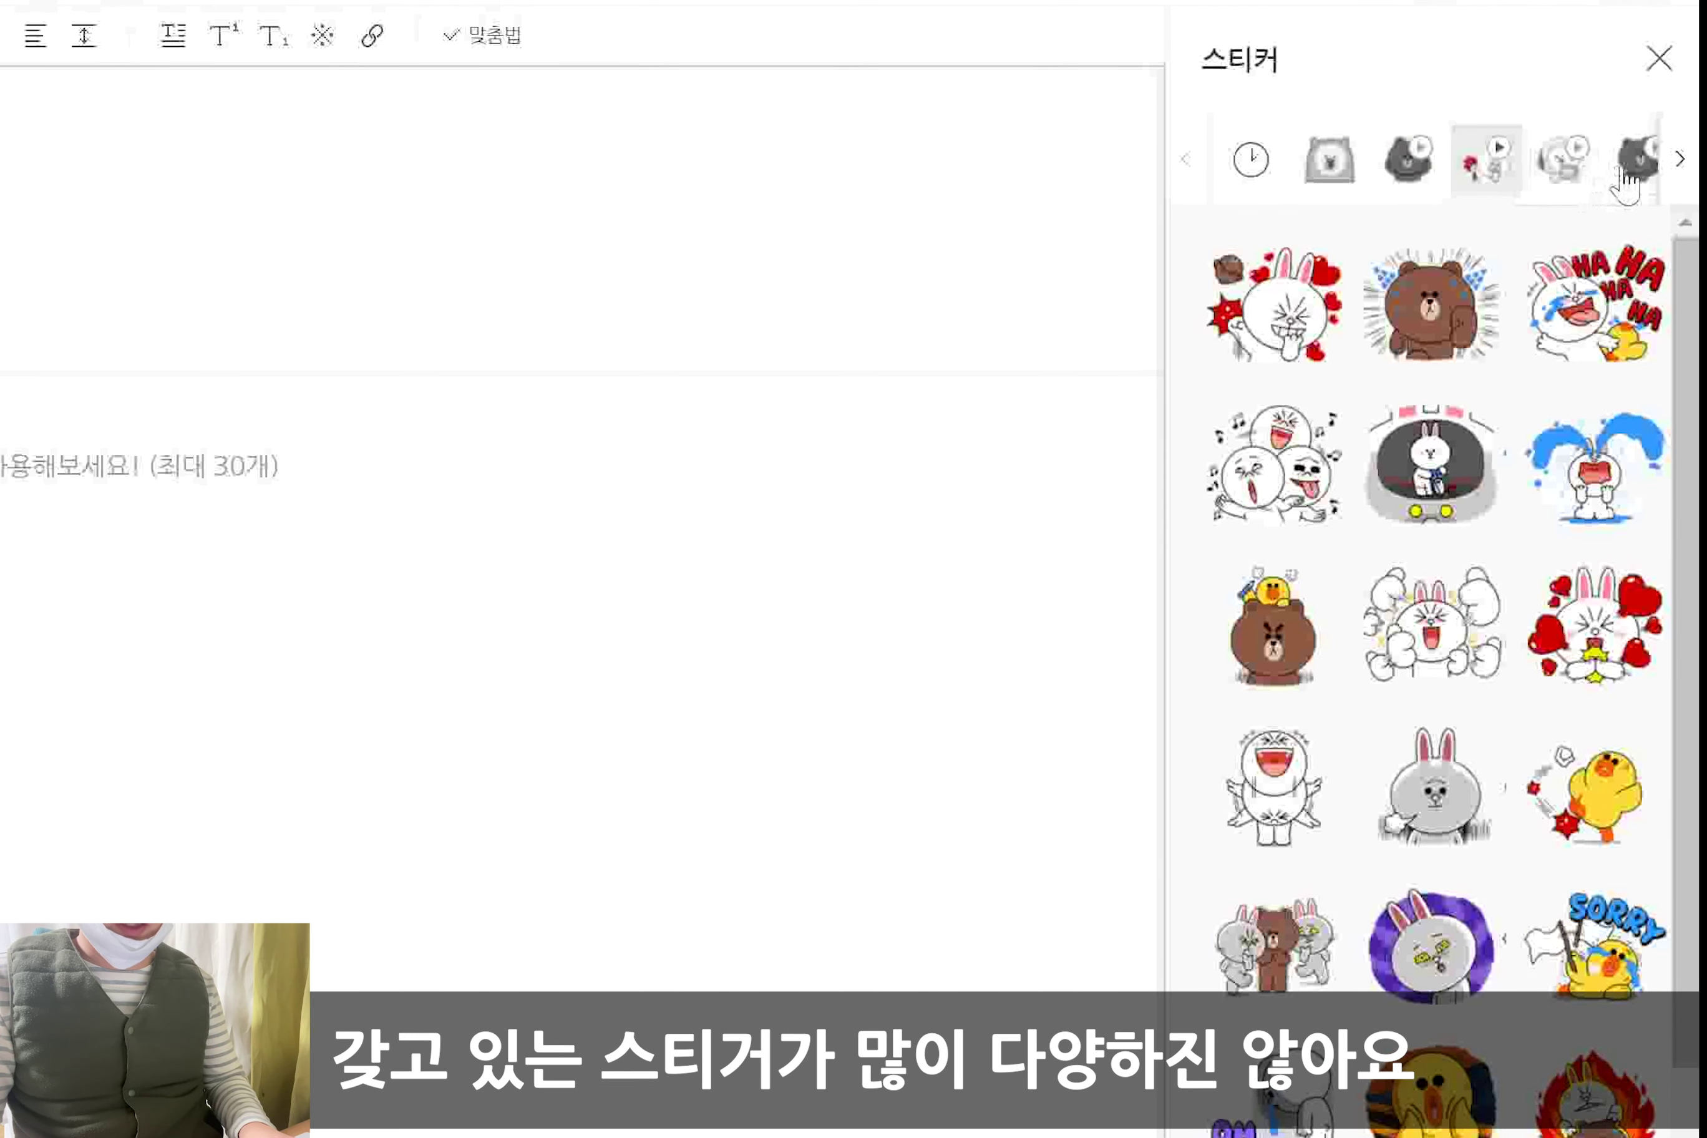
click(1640, 176)
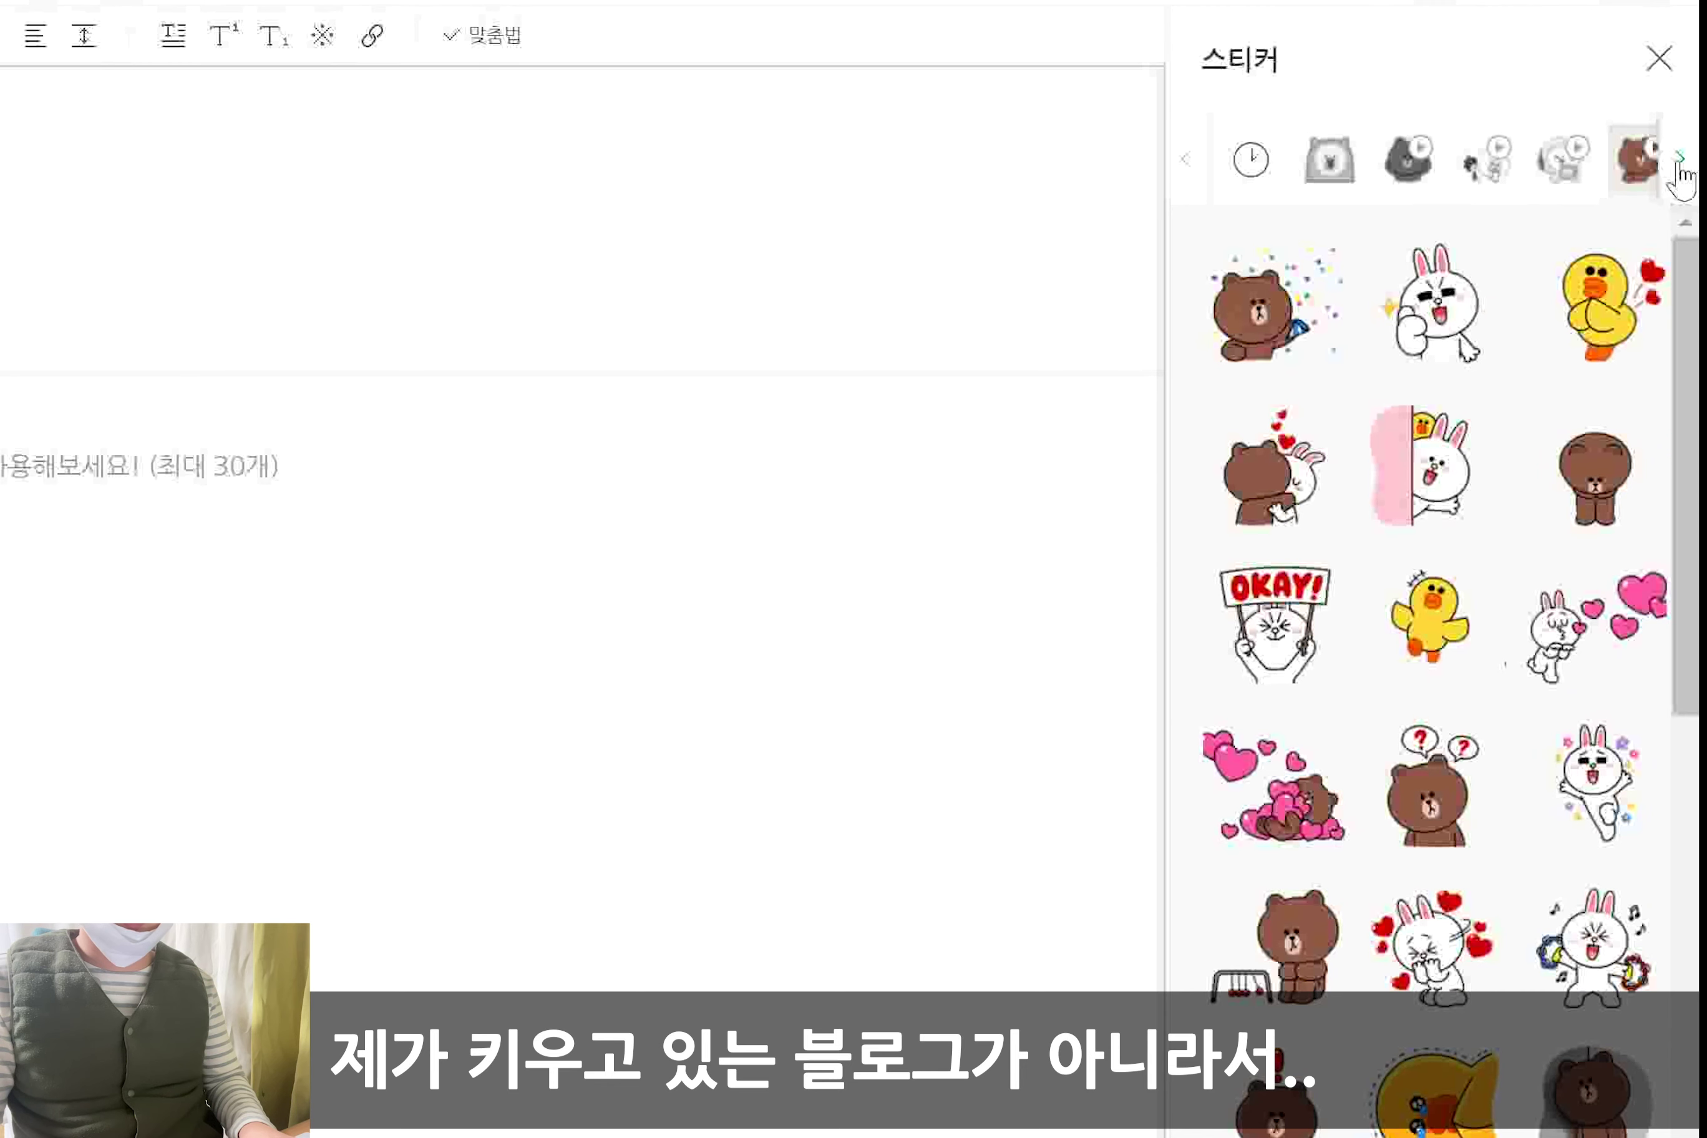
click(1680, 158)
click(1329, 176)
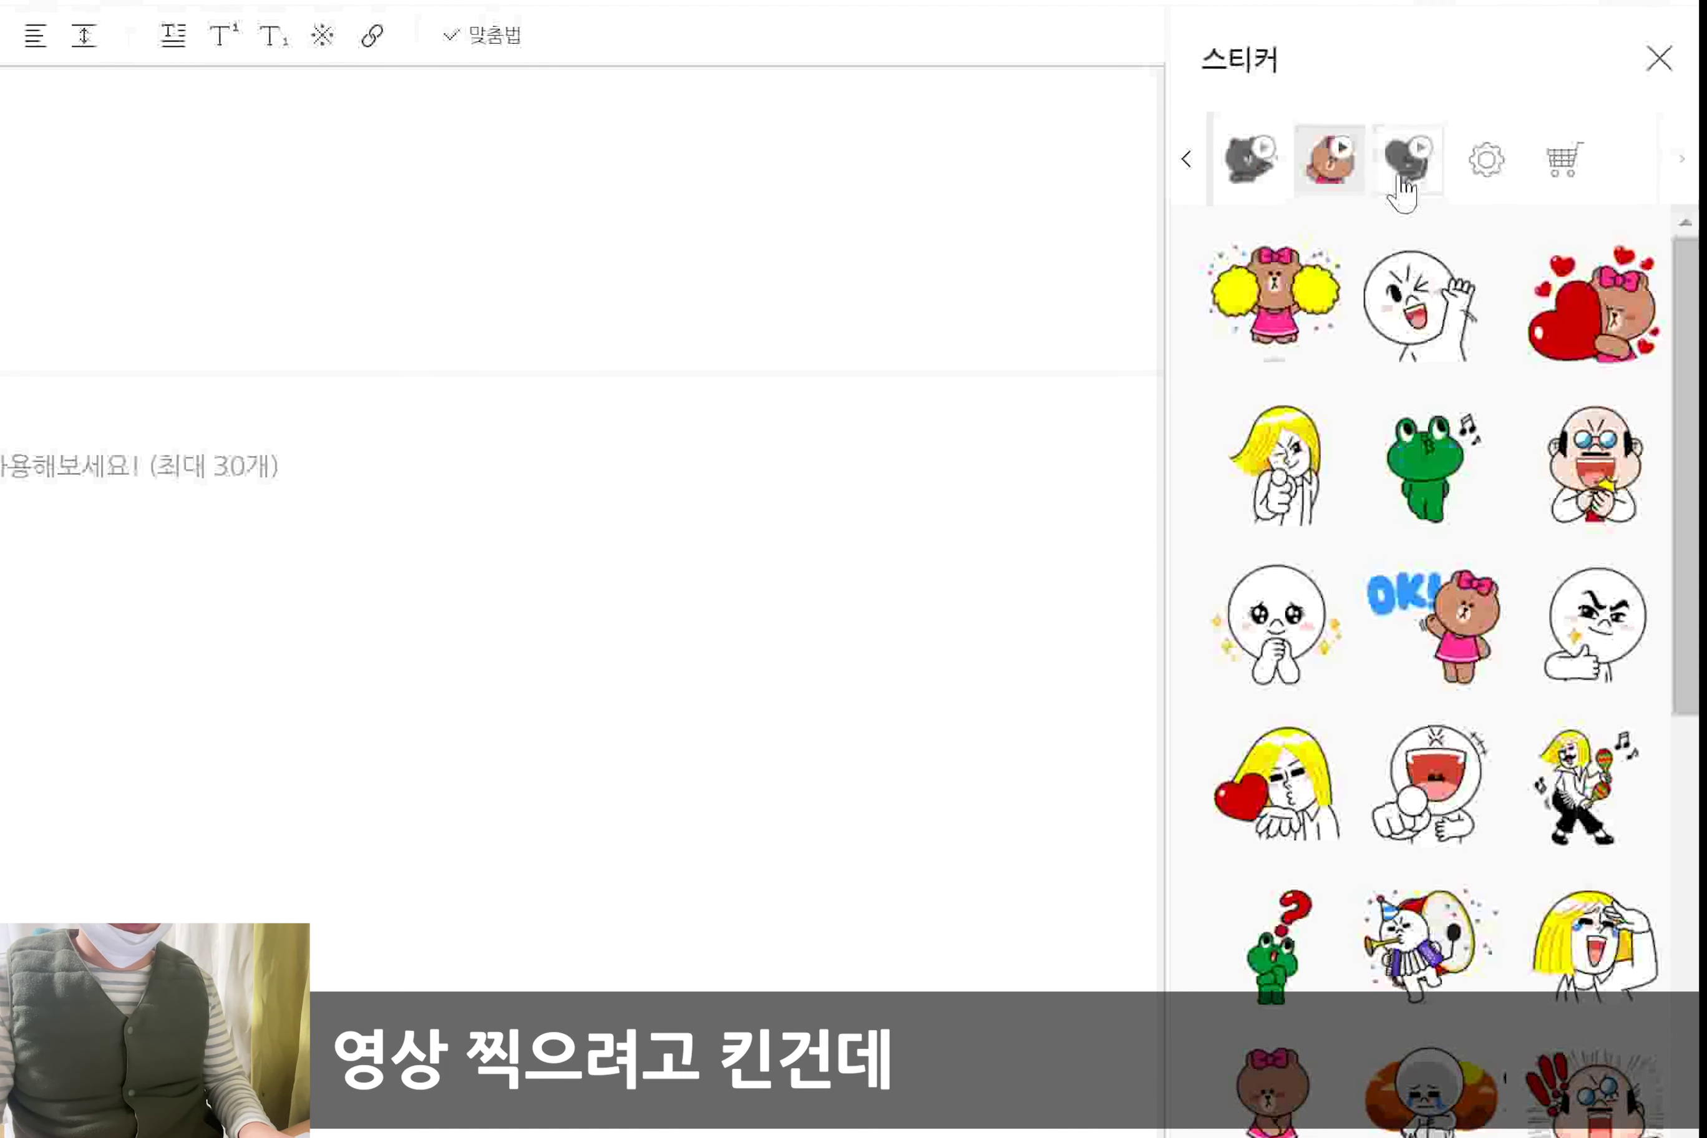
click(1406, 160)
click(1300, 170)
click(1252, 167)
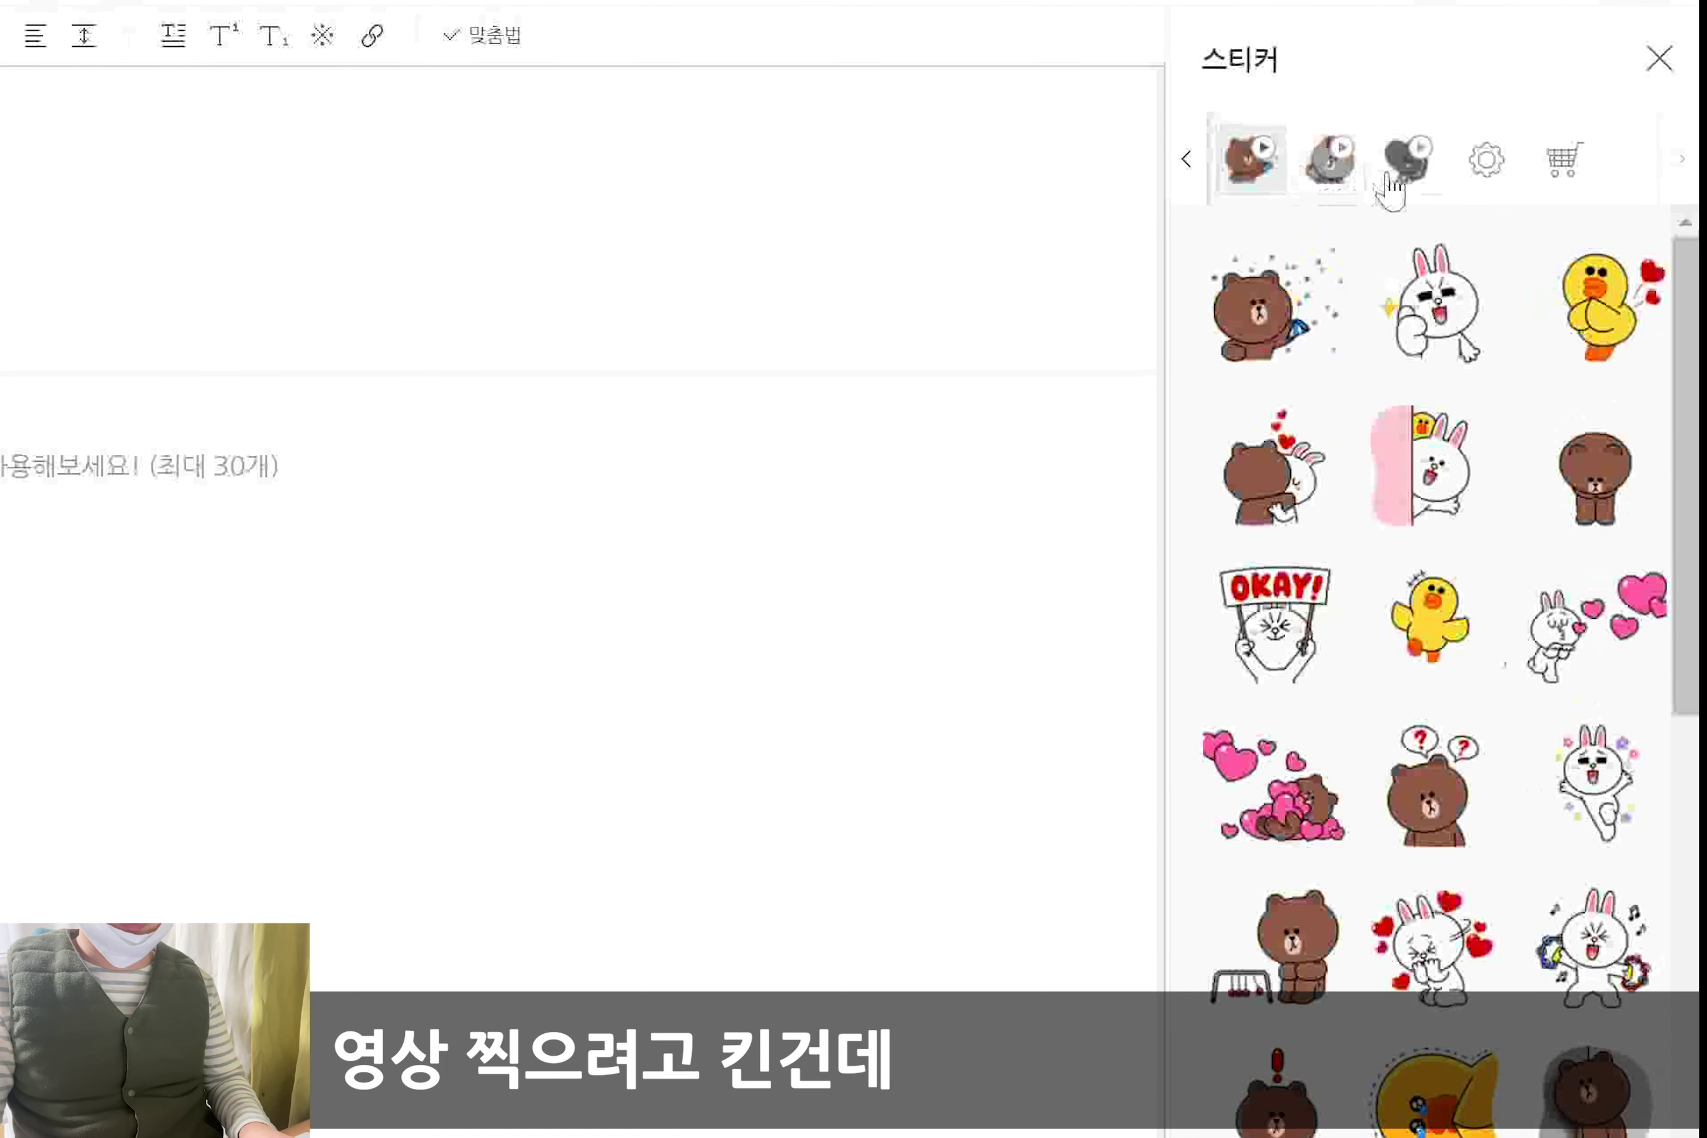
Open the Naver OGQ market from the sticker picker and browse its recommended stickers
click(1572, 167)
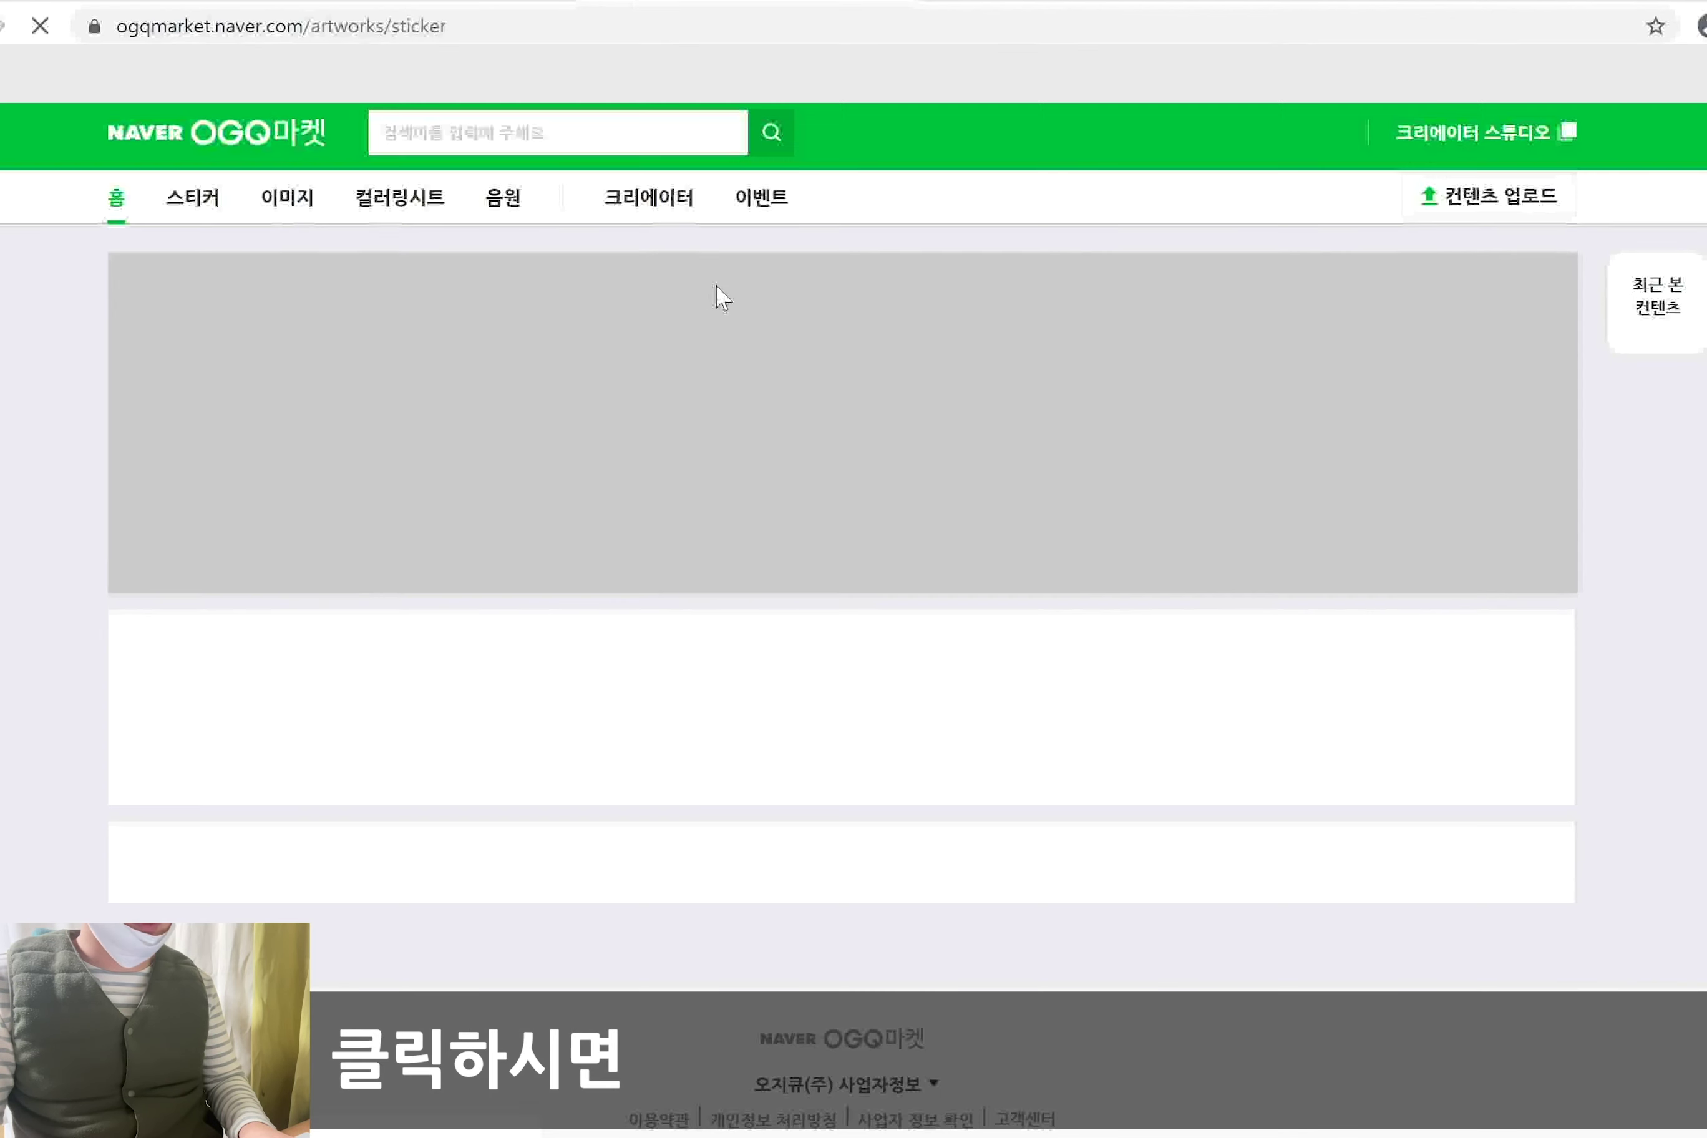
scroll(734, 514, down, 10)
scroll(783, 668, up, 10)
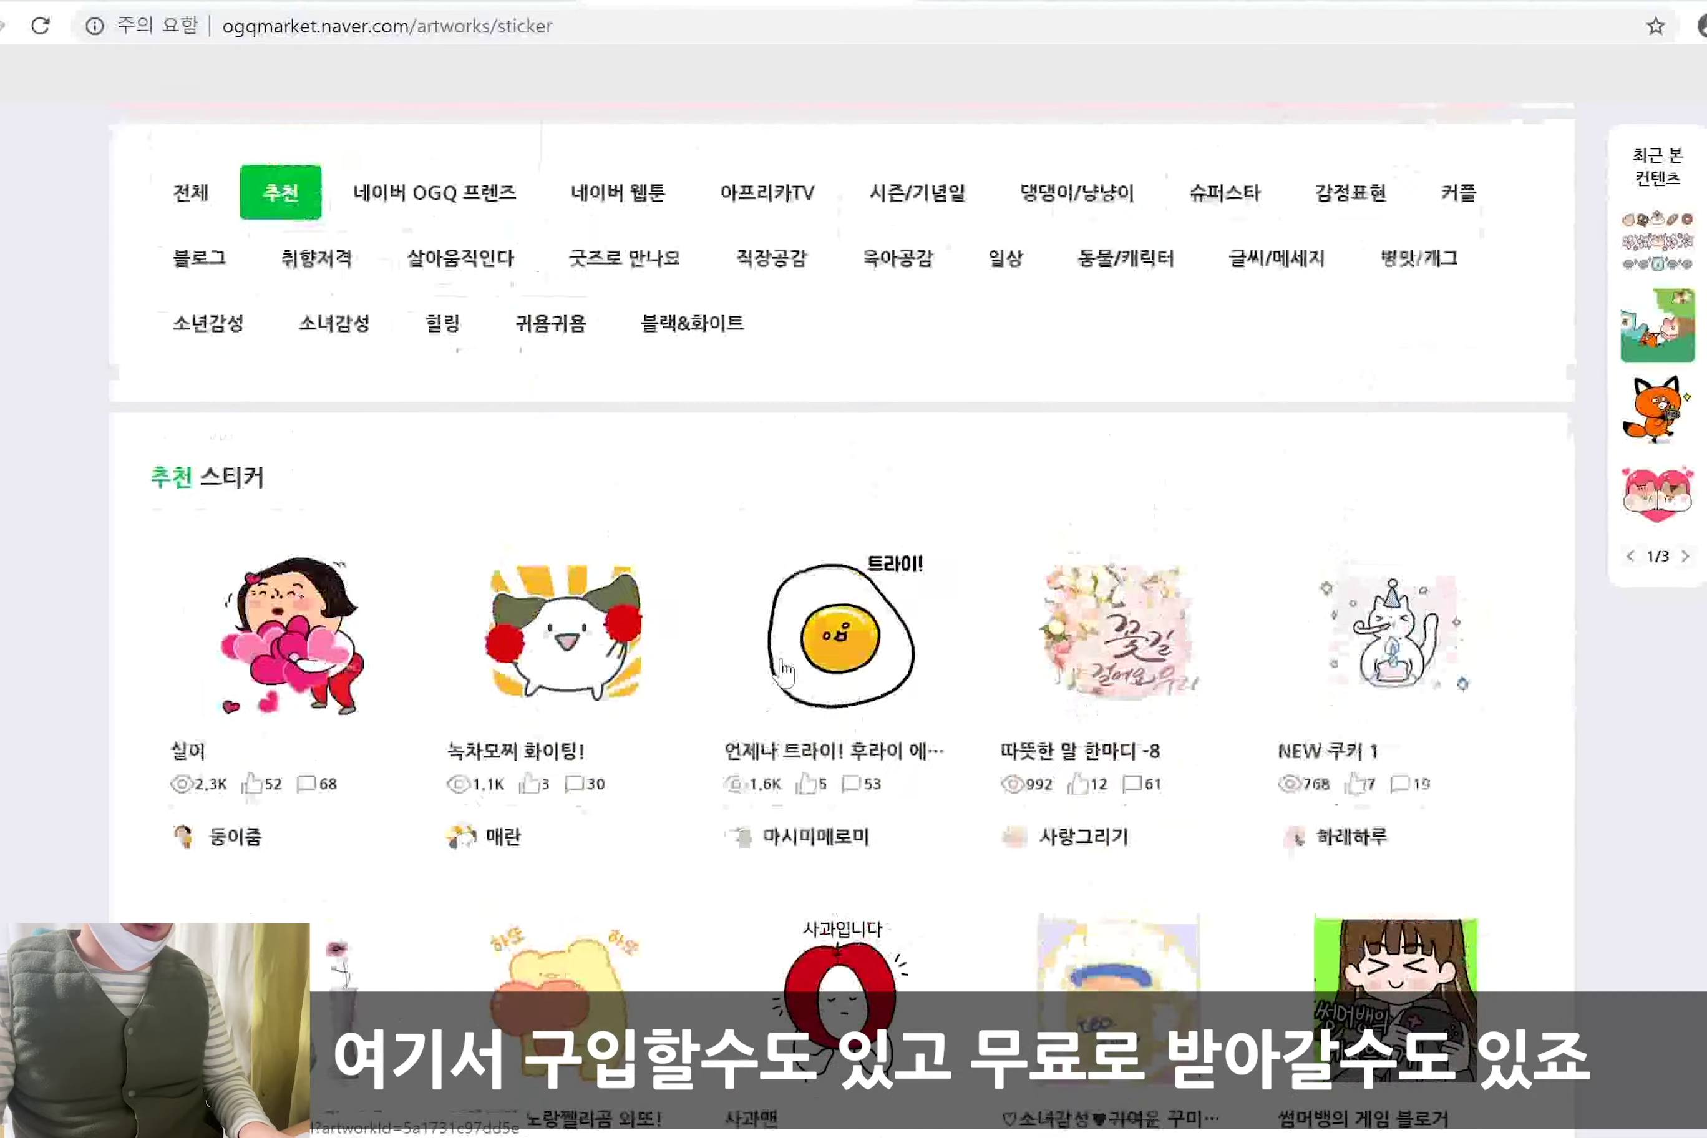
scroll(763, 698, down, 3)
scroll(750, 720, up, 3)
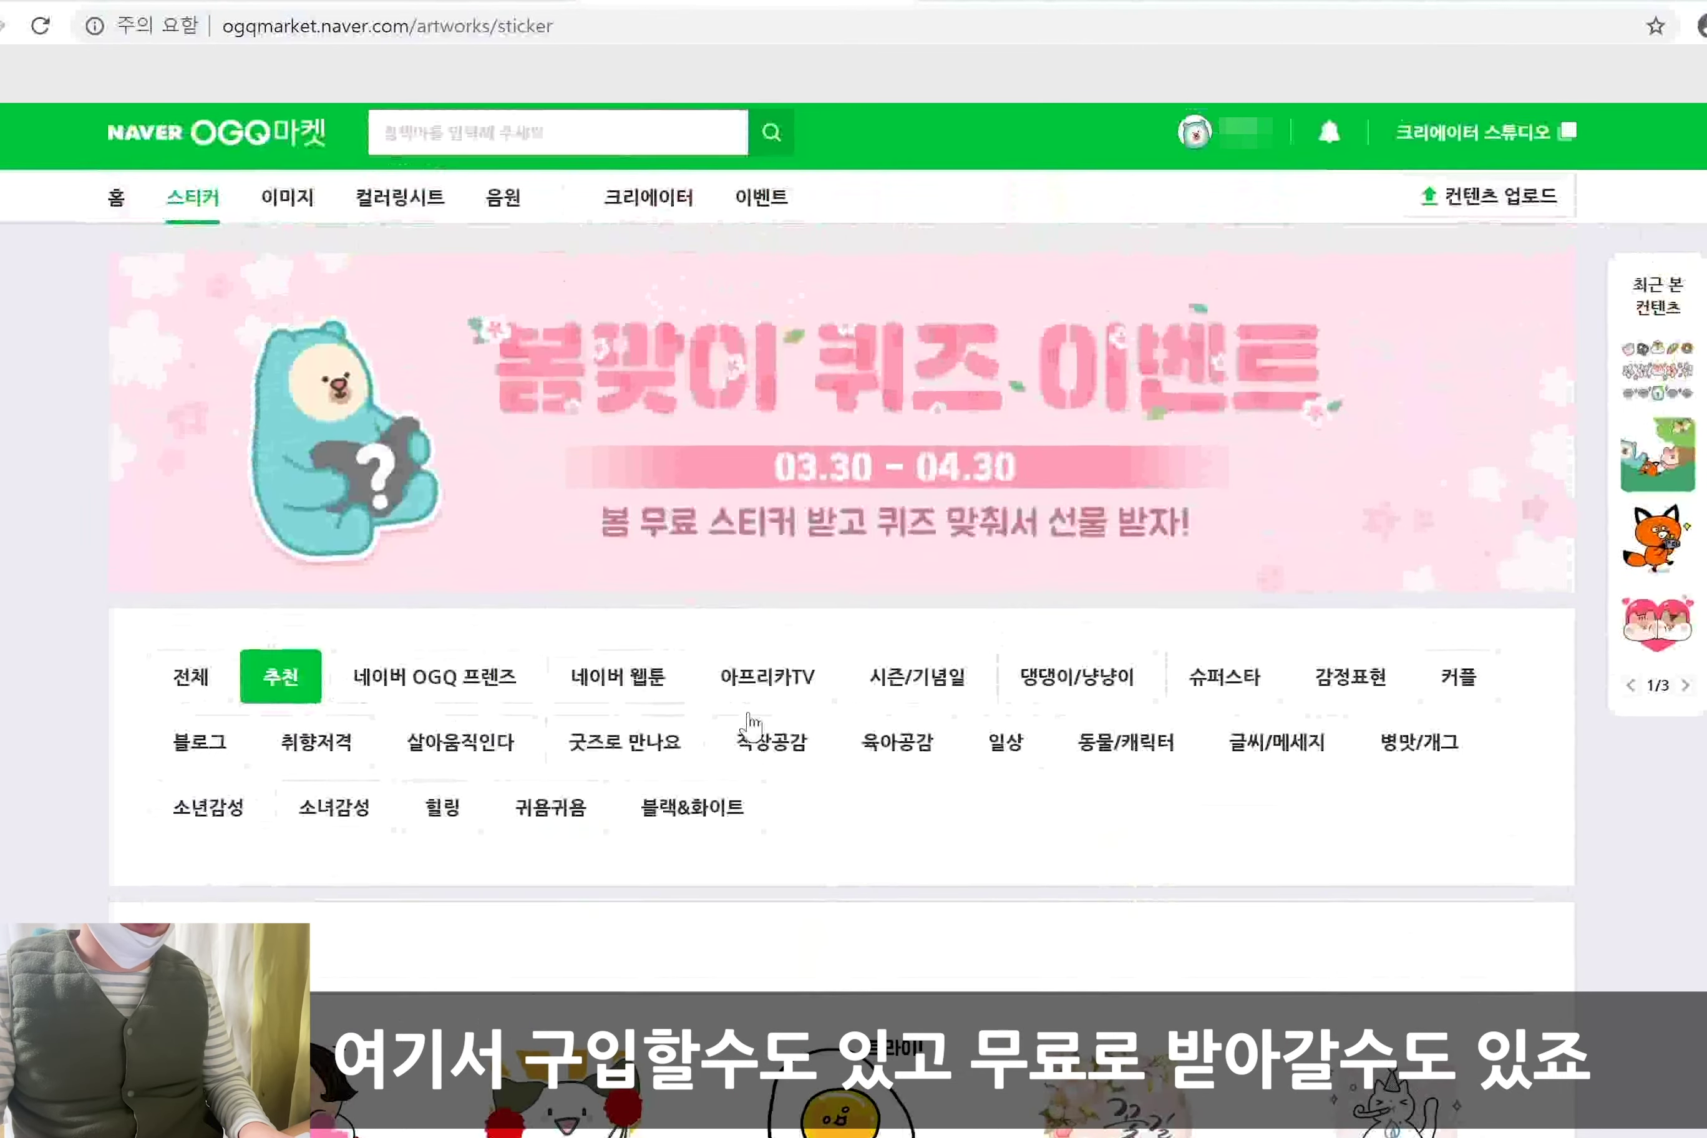
Search the OGQ market for 무료 and look through the results, closing the sticker picker back in the blog editor
click(631, 133)
text(무료)
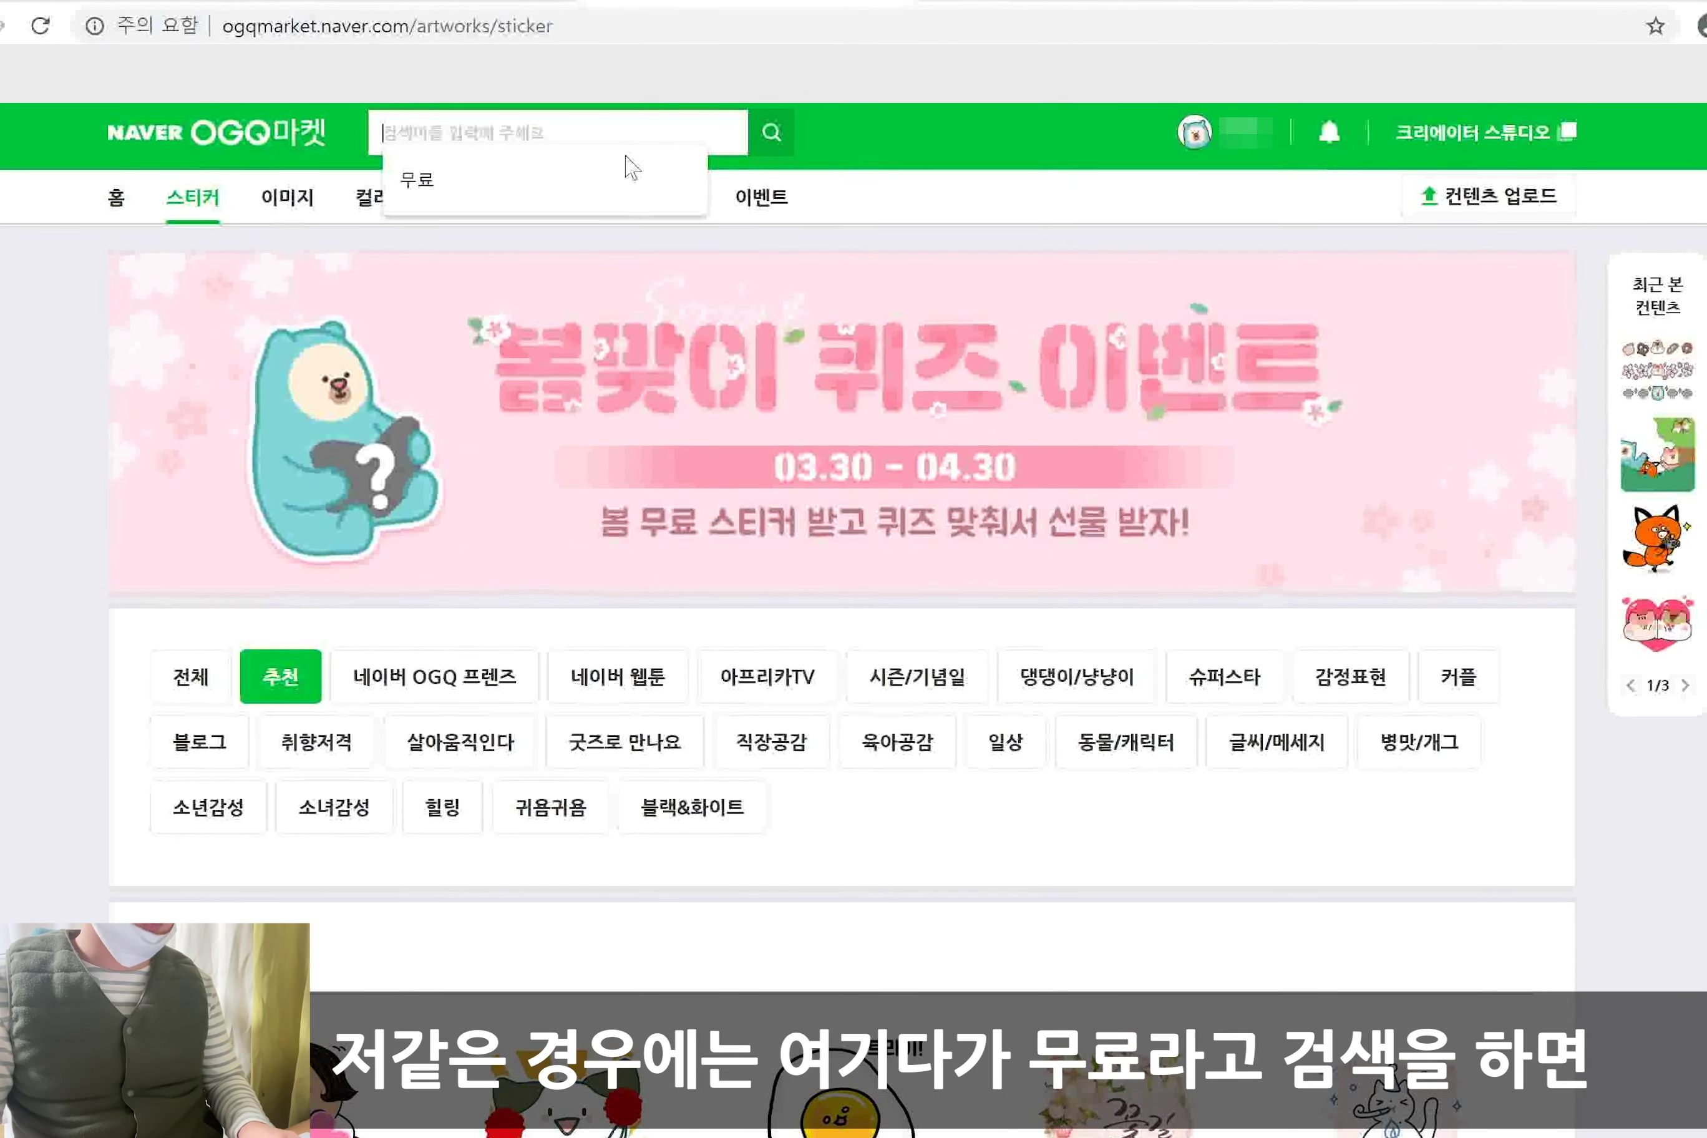
click(500, 178)
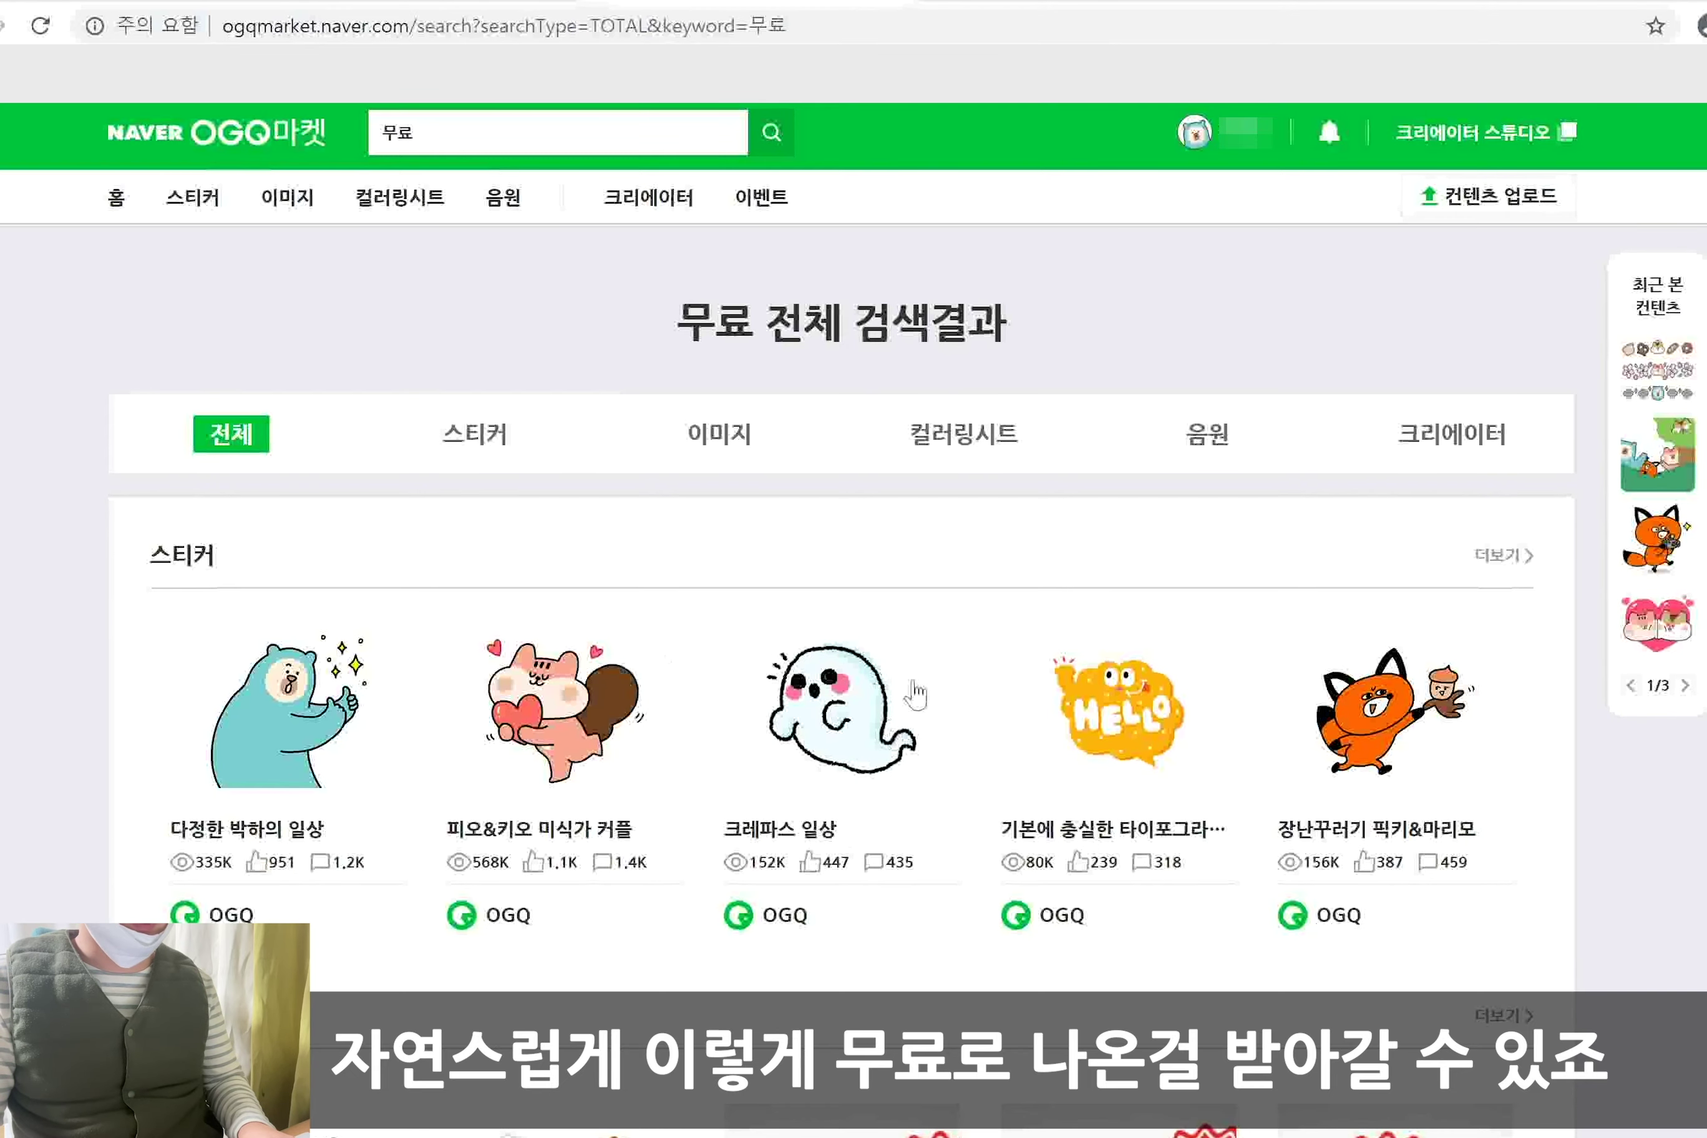
scroll(916, 694, down, 10)
scroll(916, 694, up, 10)
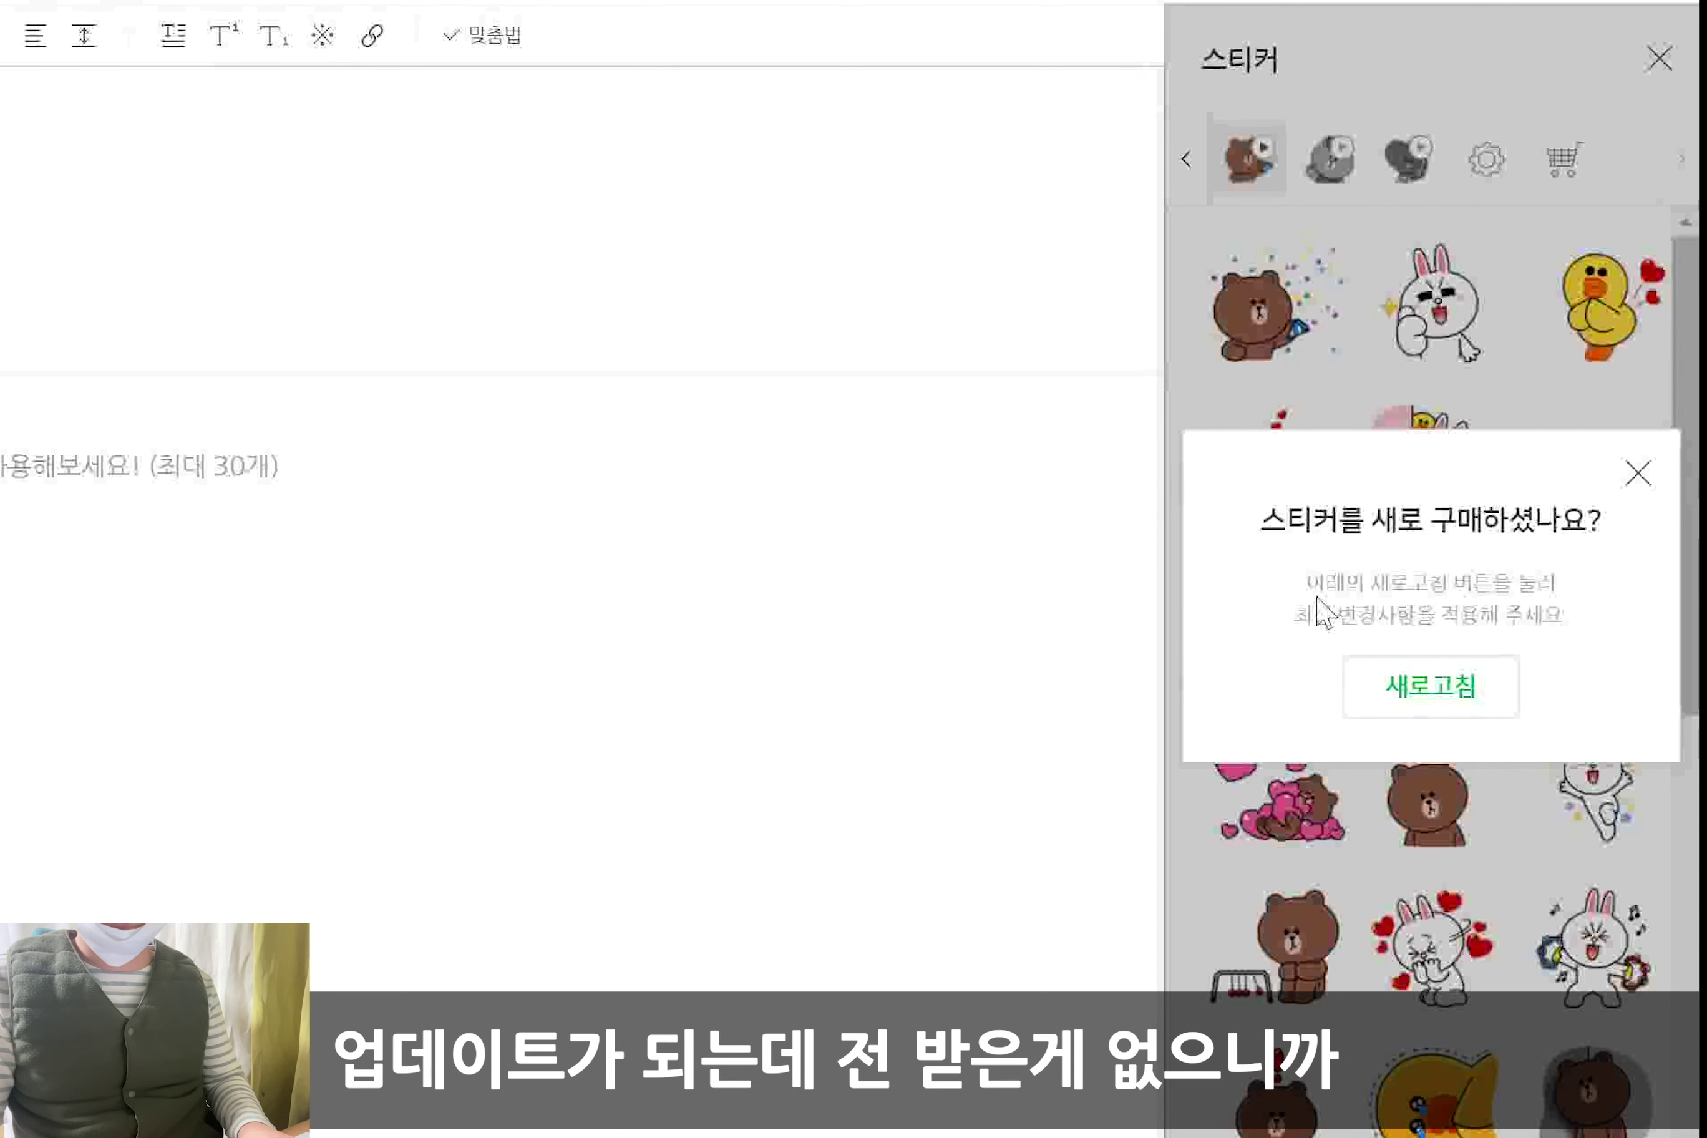
click(1638, 473)
click(1659, 58)
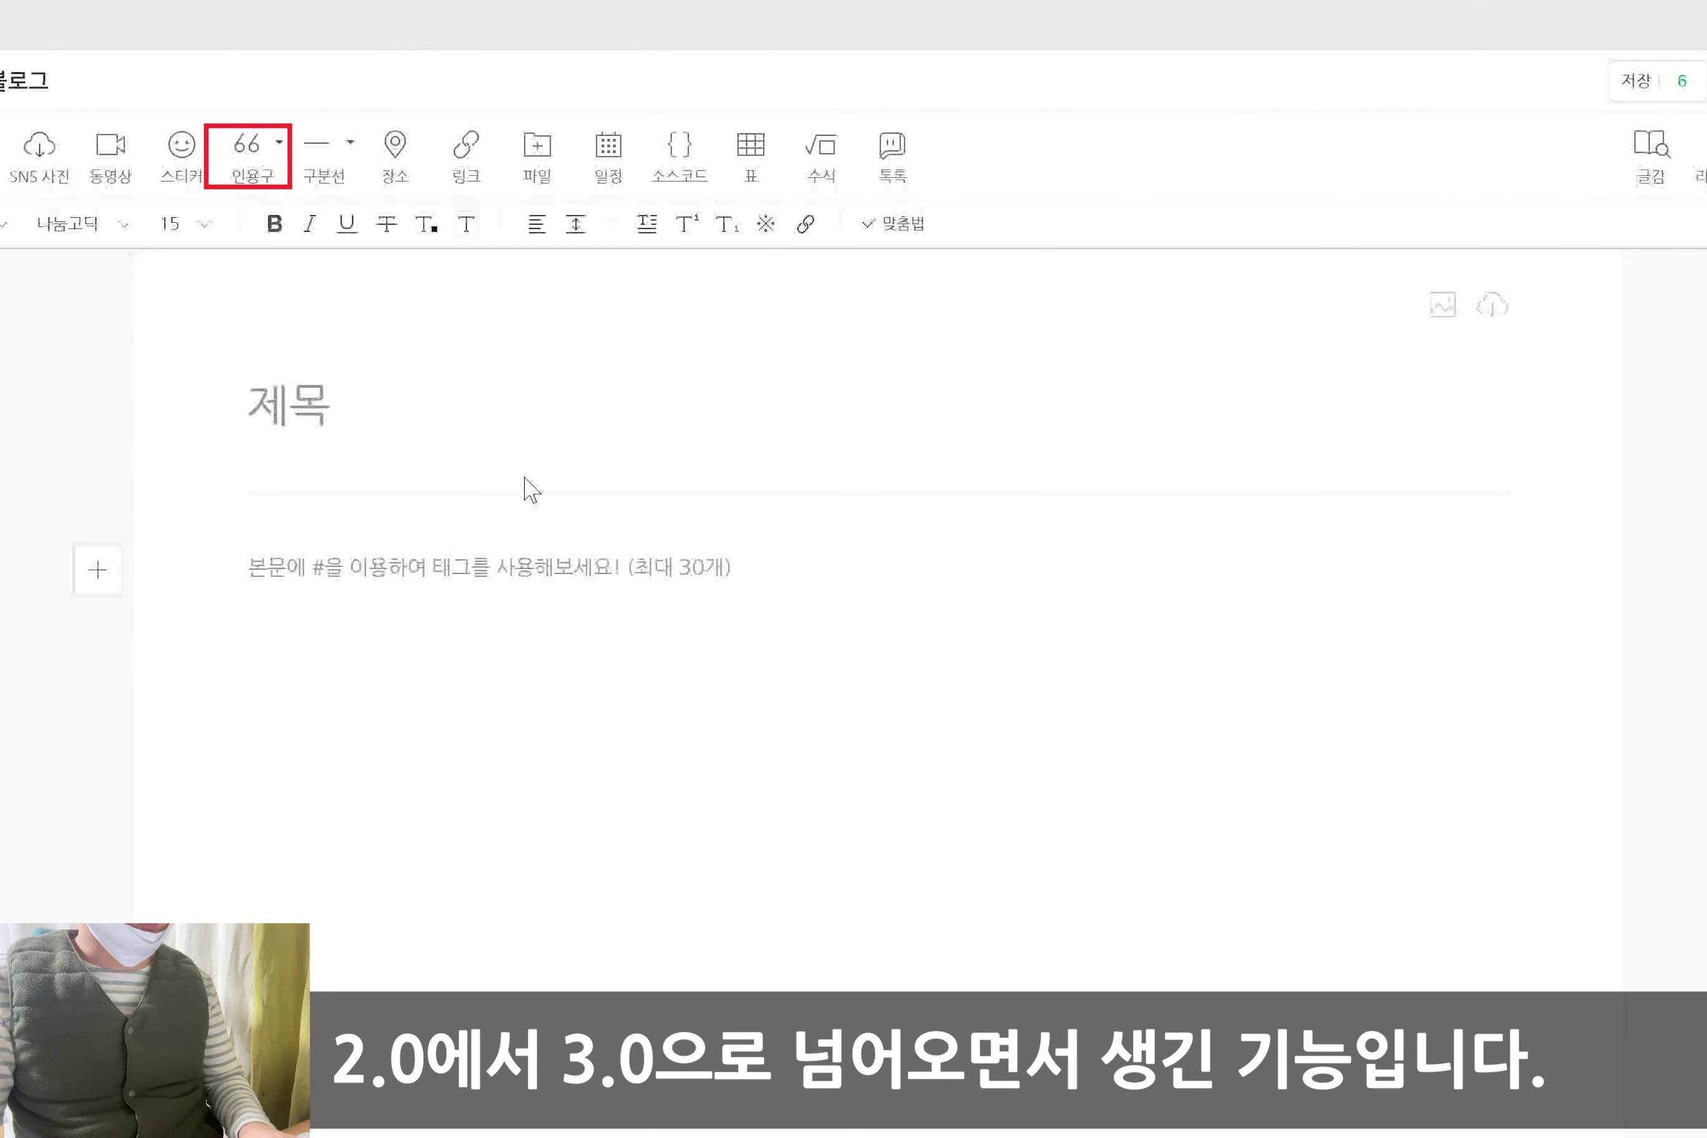
Insert a quotation block with large quotation marks in the post body and enter 글쓰기 as its content
click(364, 528)
click(249, 151)
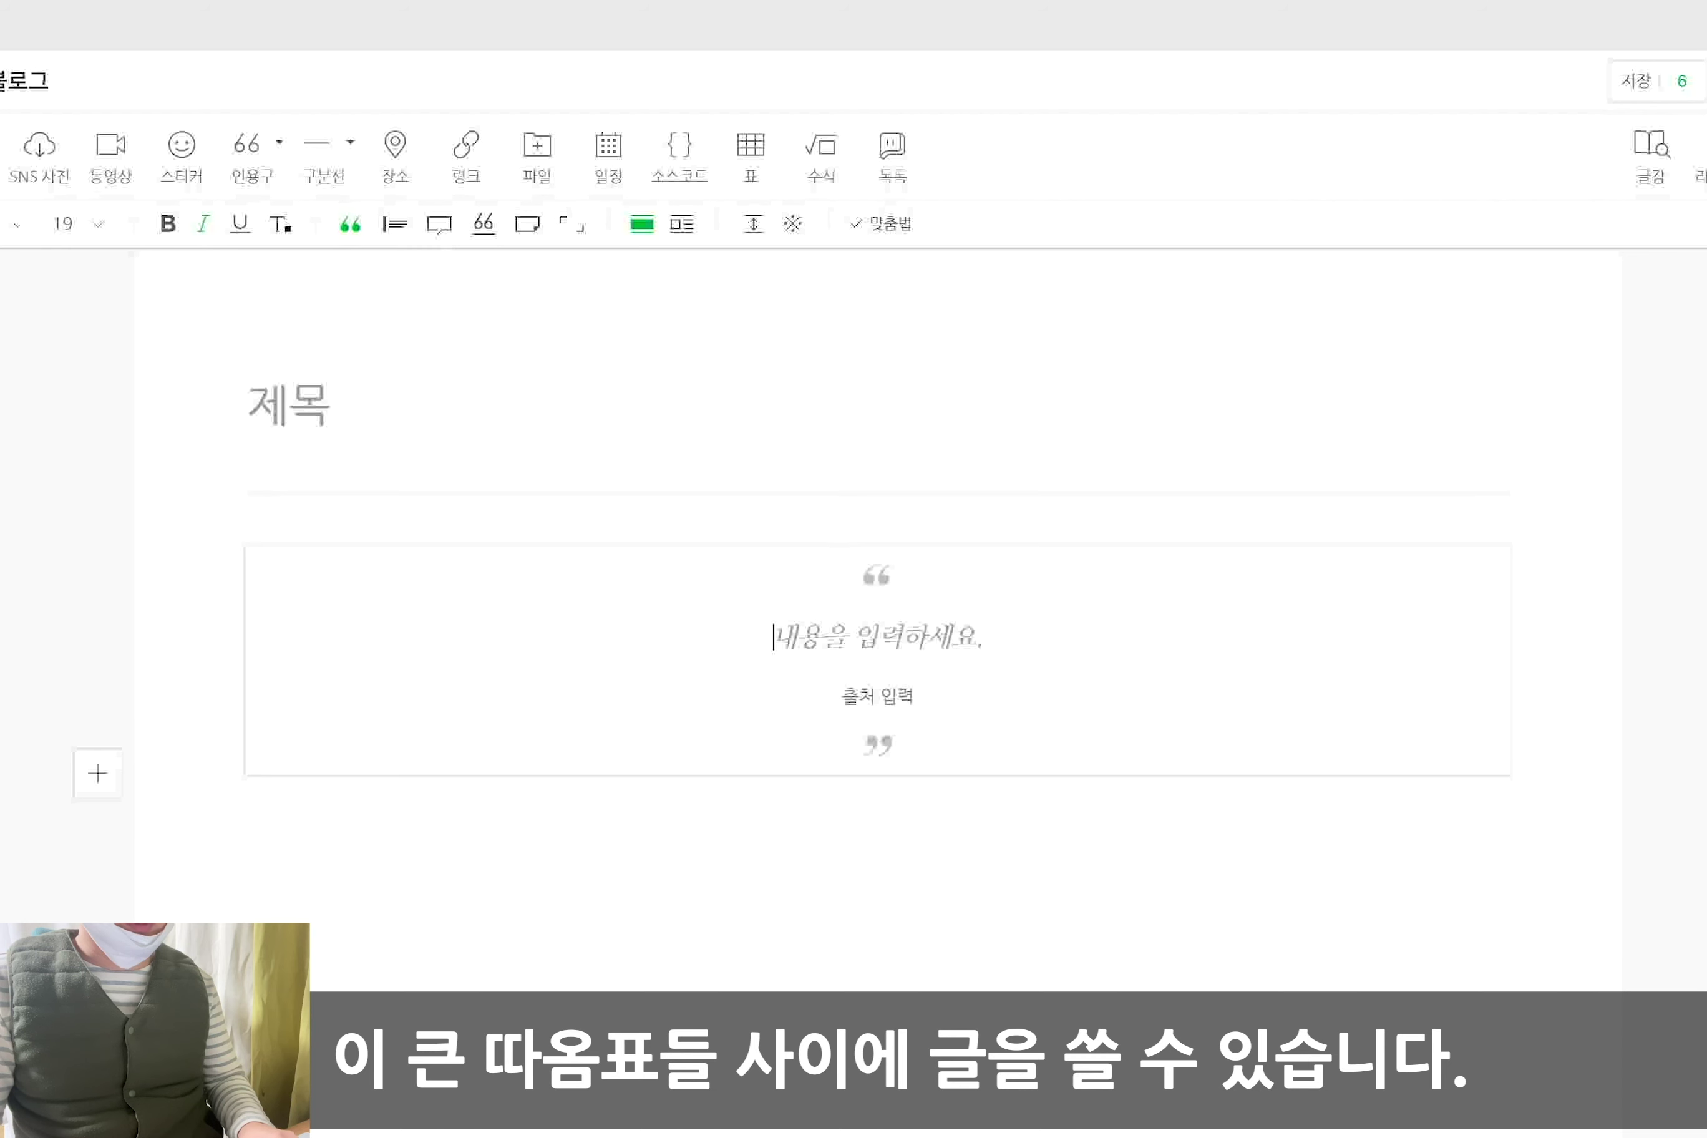
text(ㄱ)
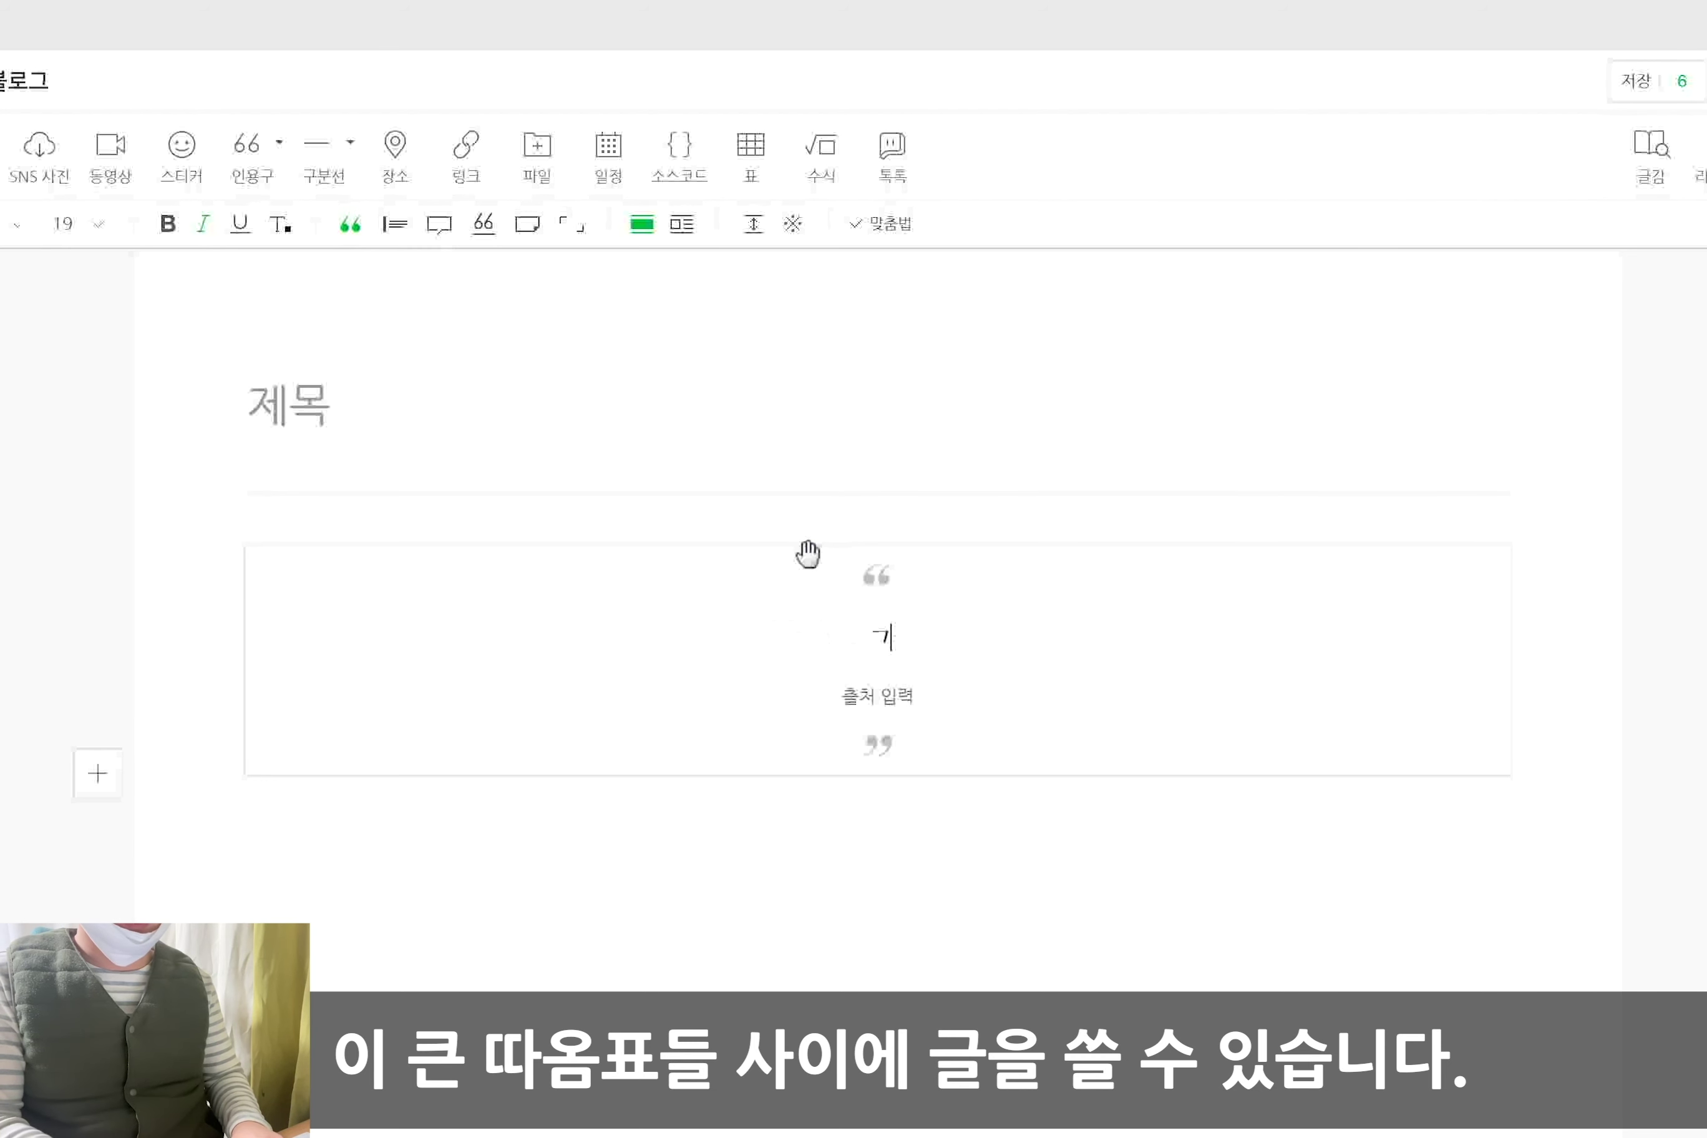
text(글쓰기)
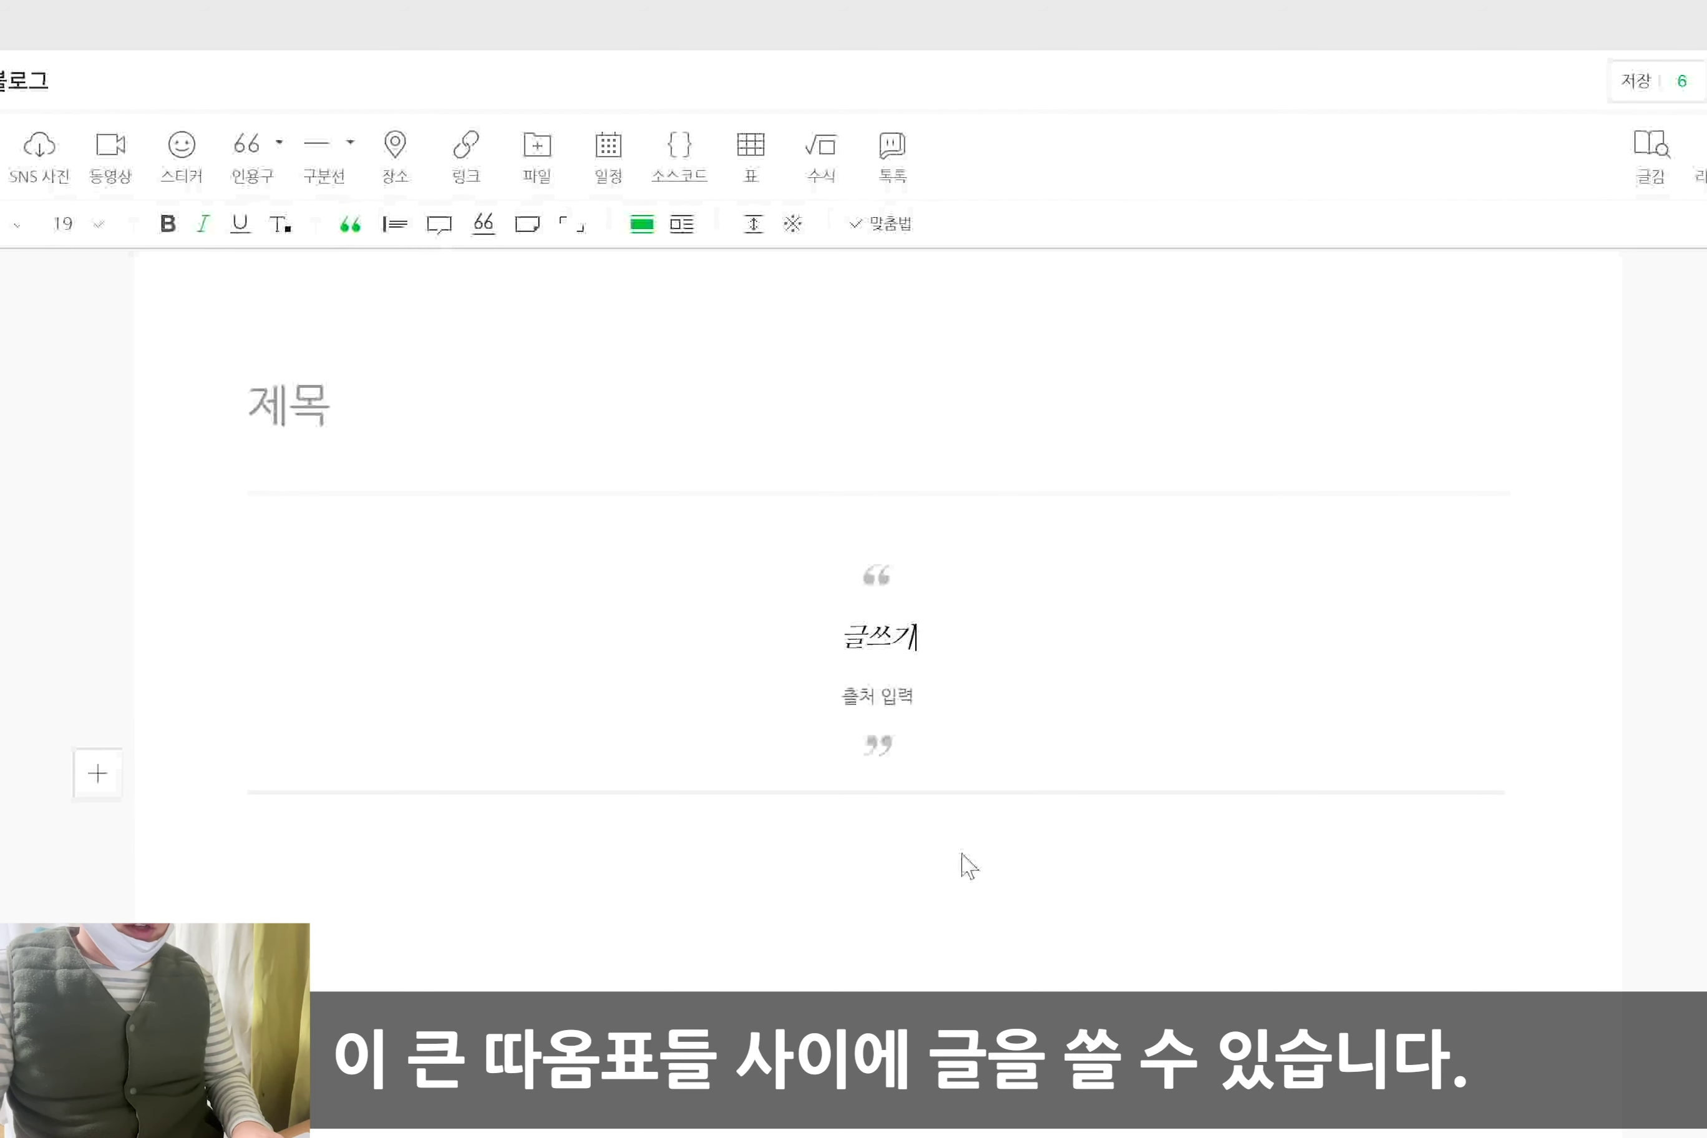
click(968, 864)
Try the vertical-line, speech-bubble and memo styles on the quotation block, ending with the corner-bracket style
click(881, 637)
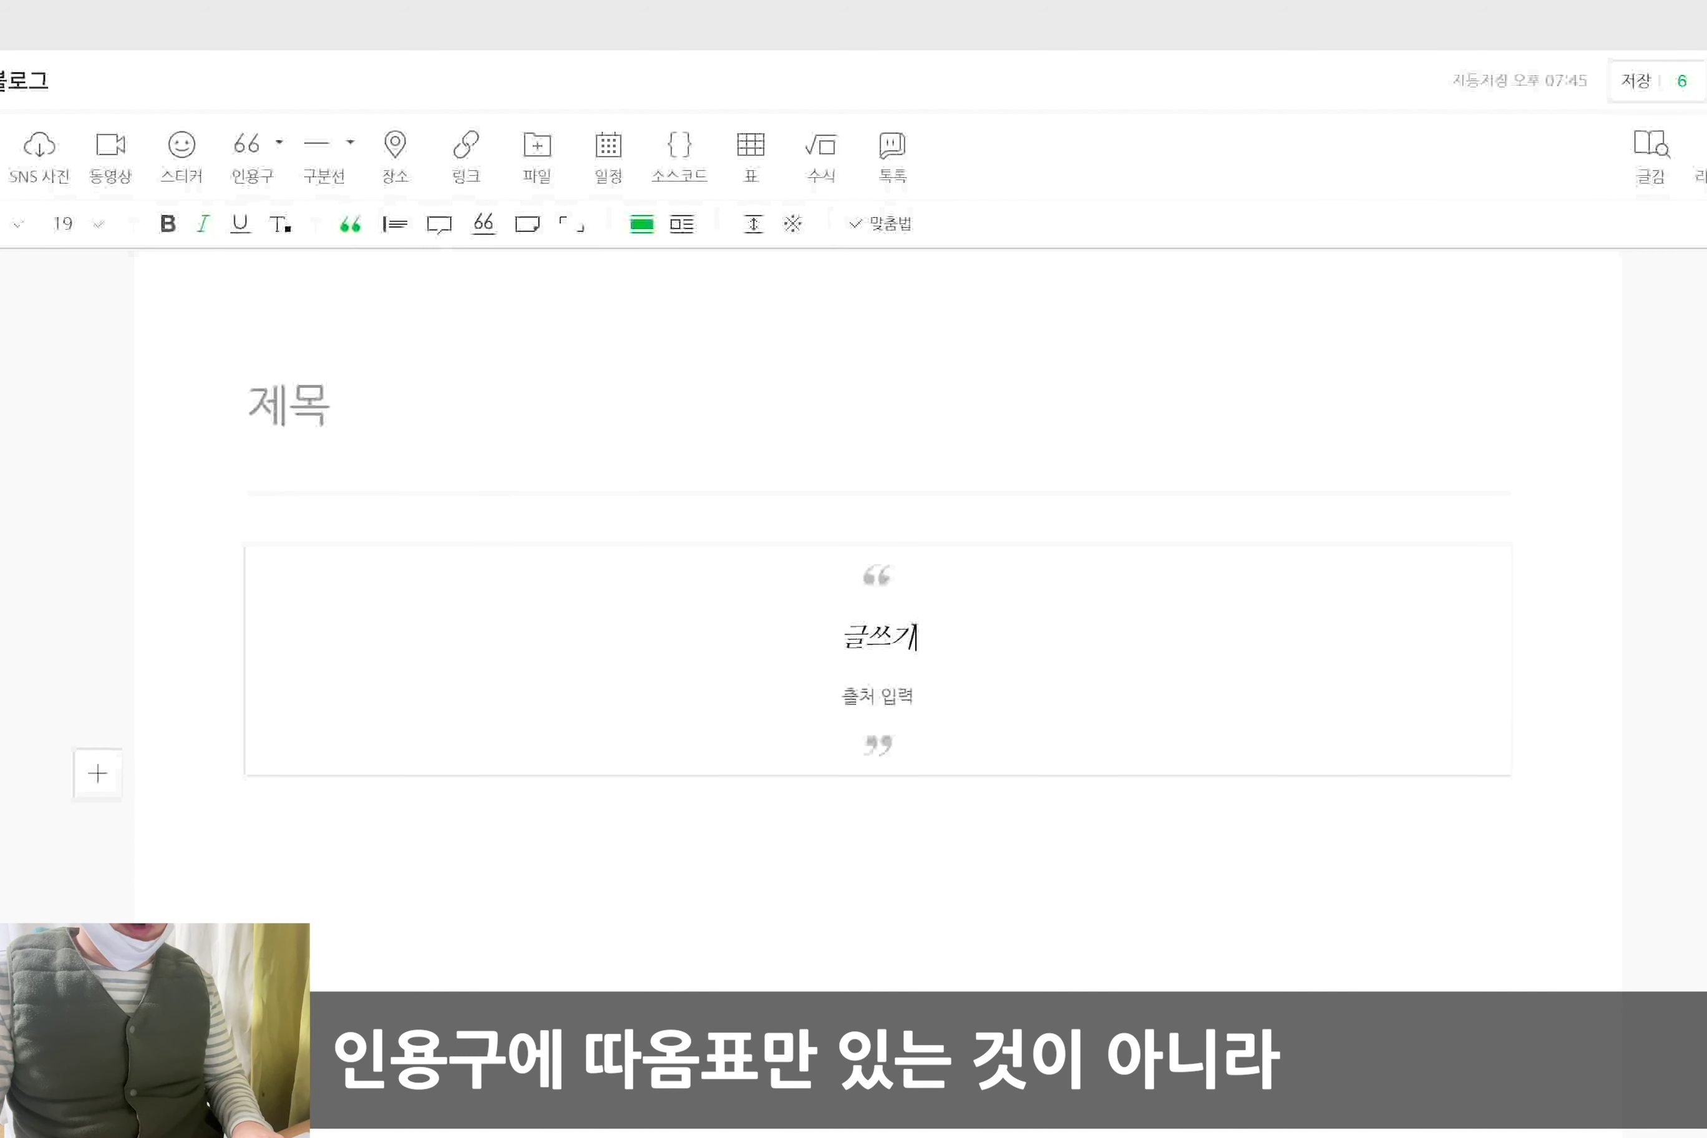
click(950, 591)
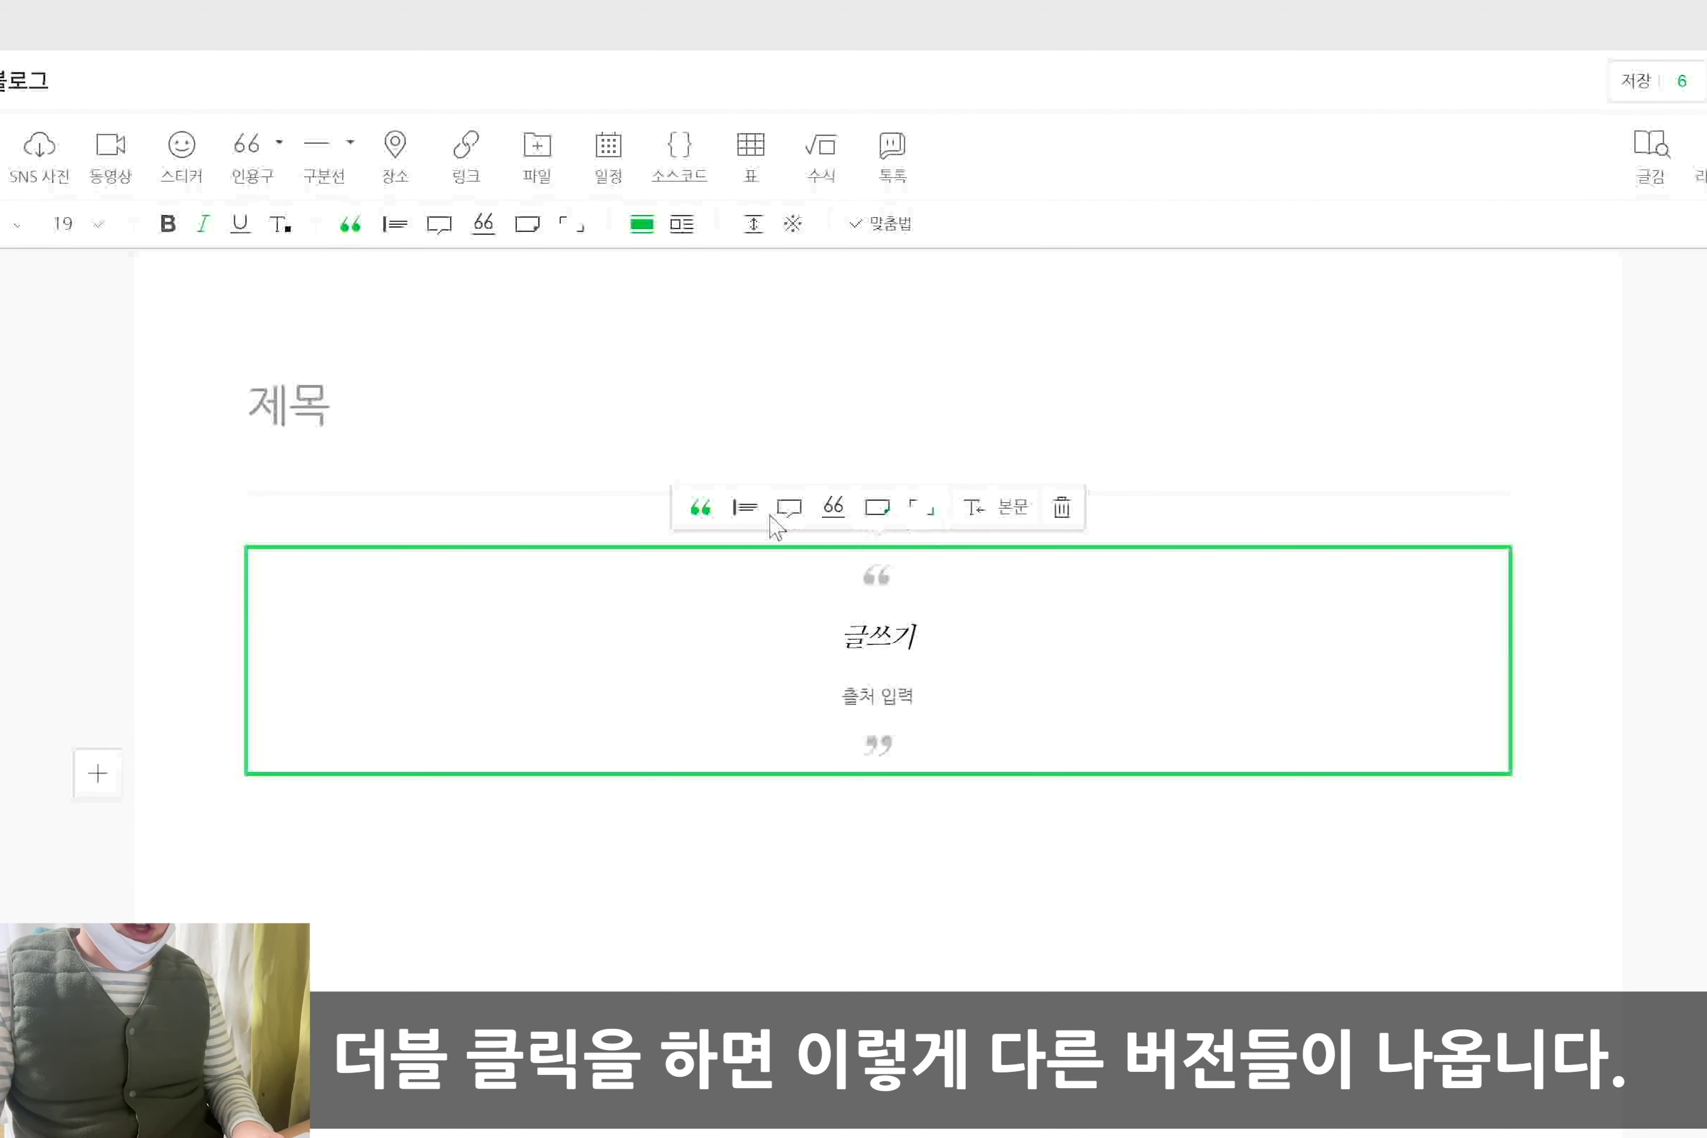
click(744, 507)
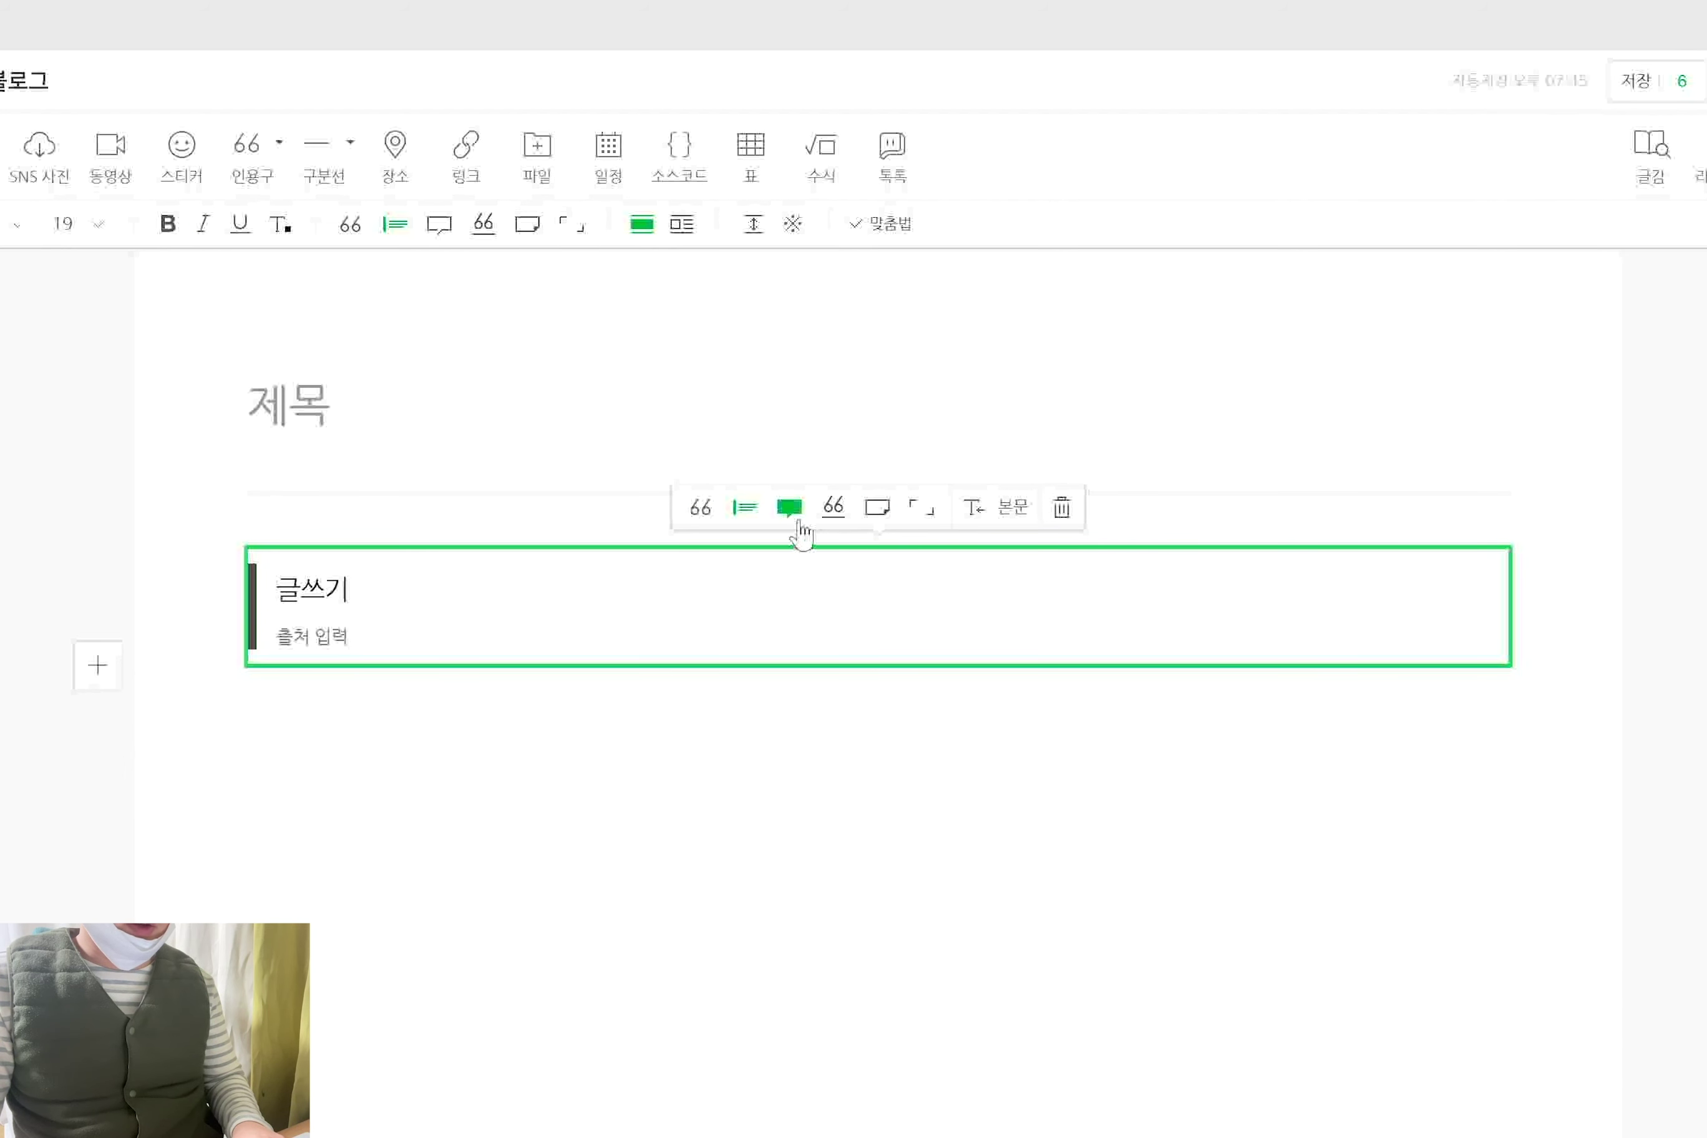
click(789, 506)
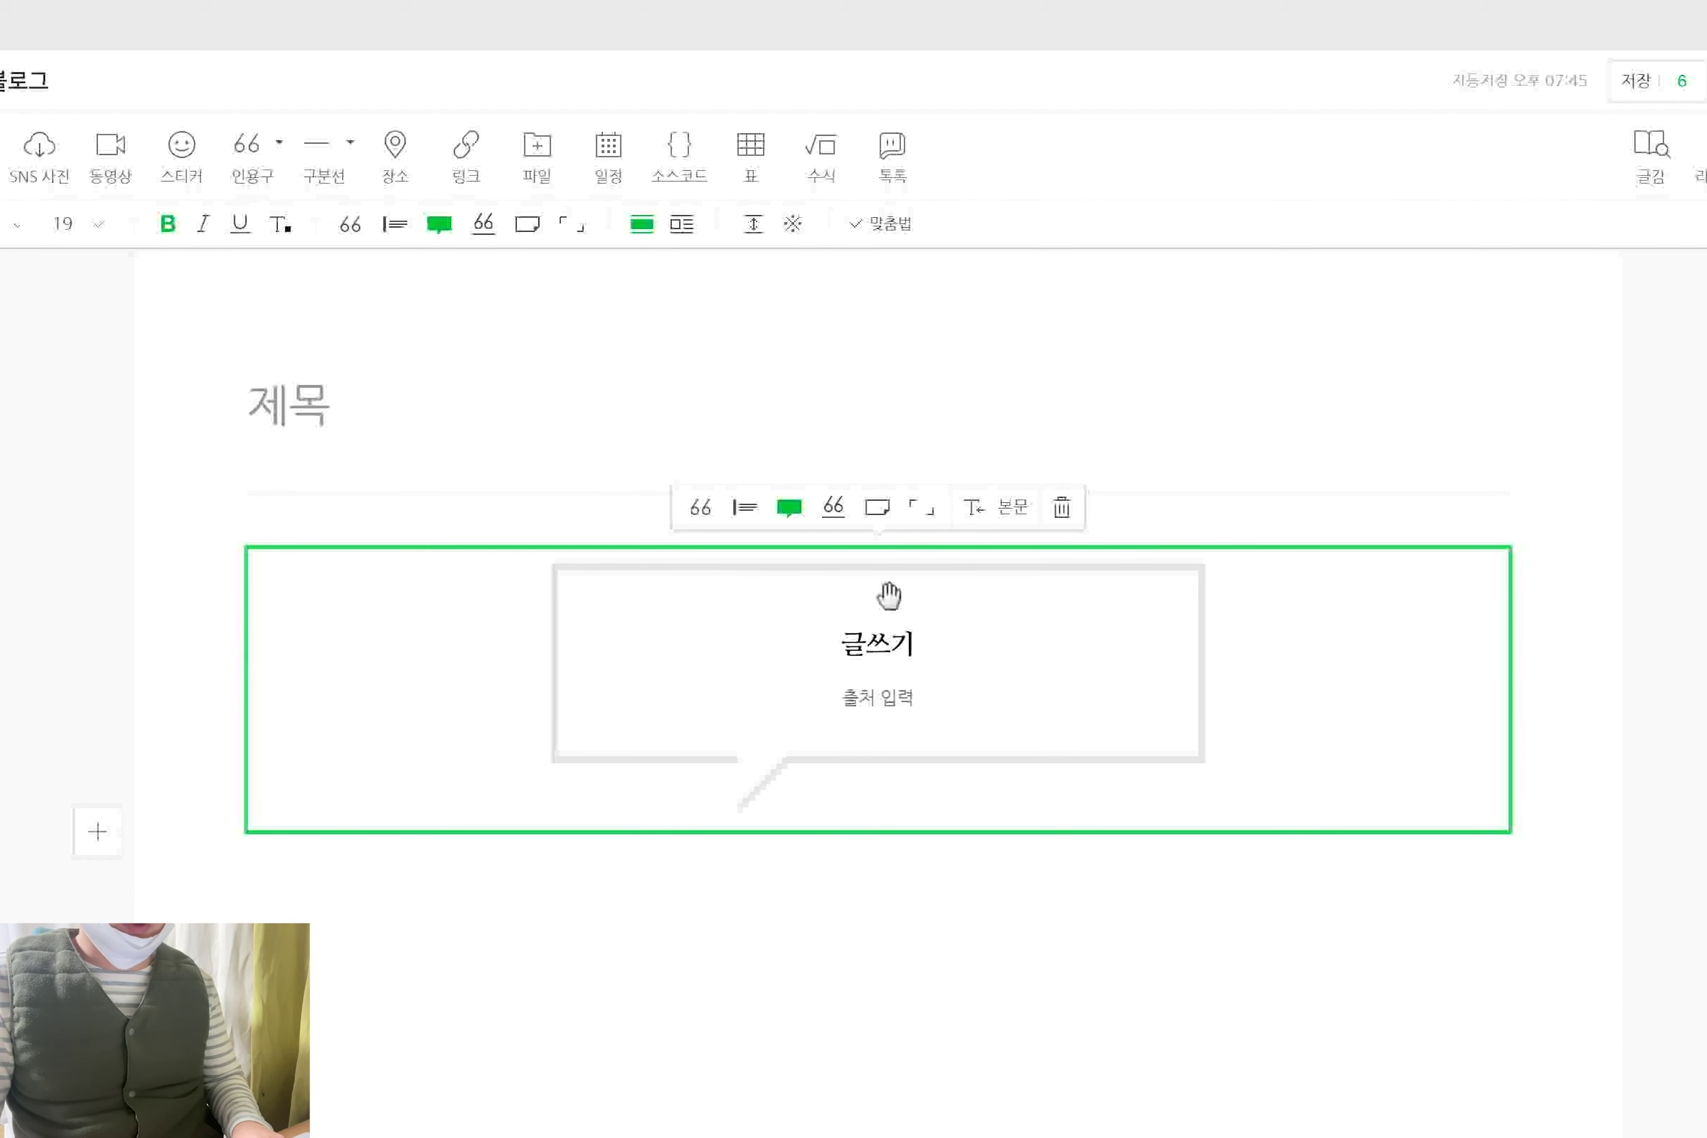
click(877, 507)
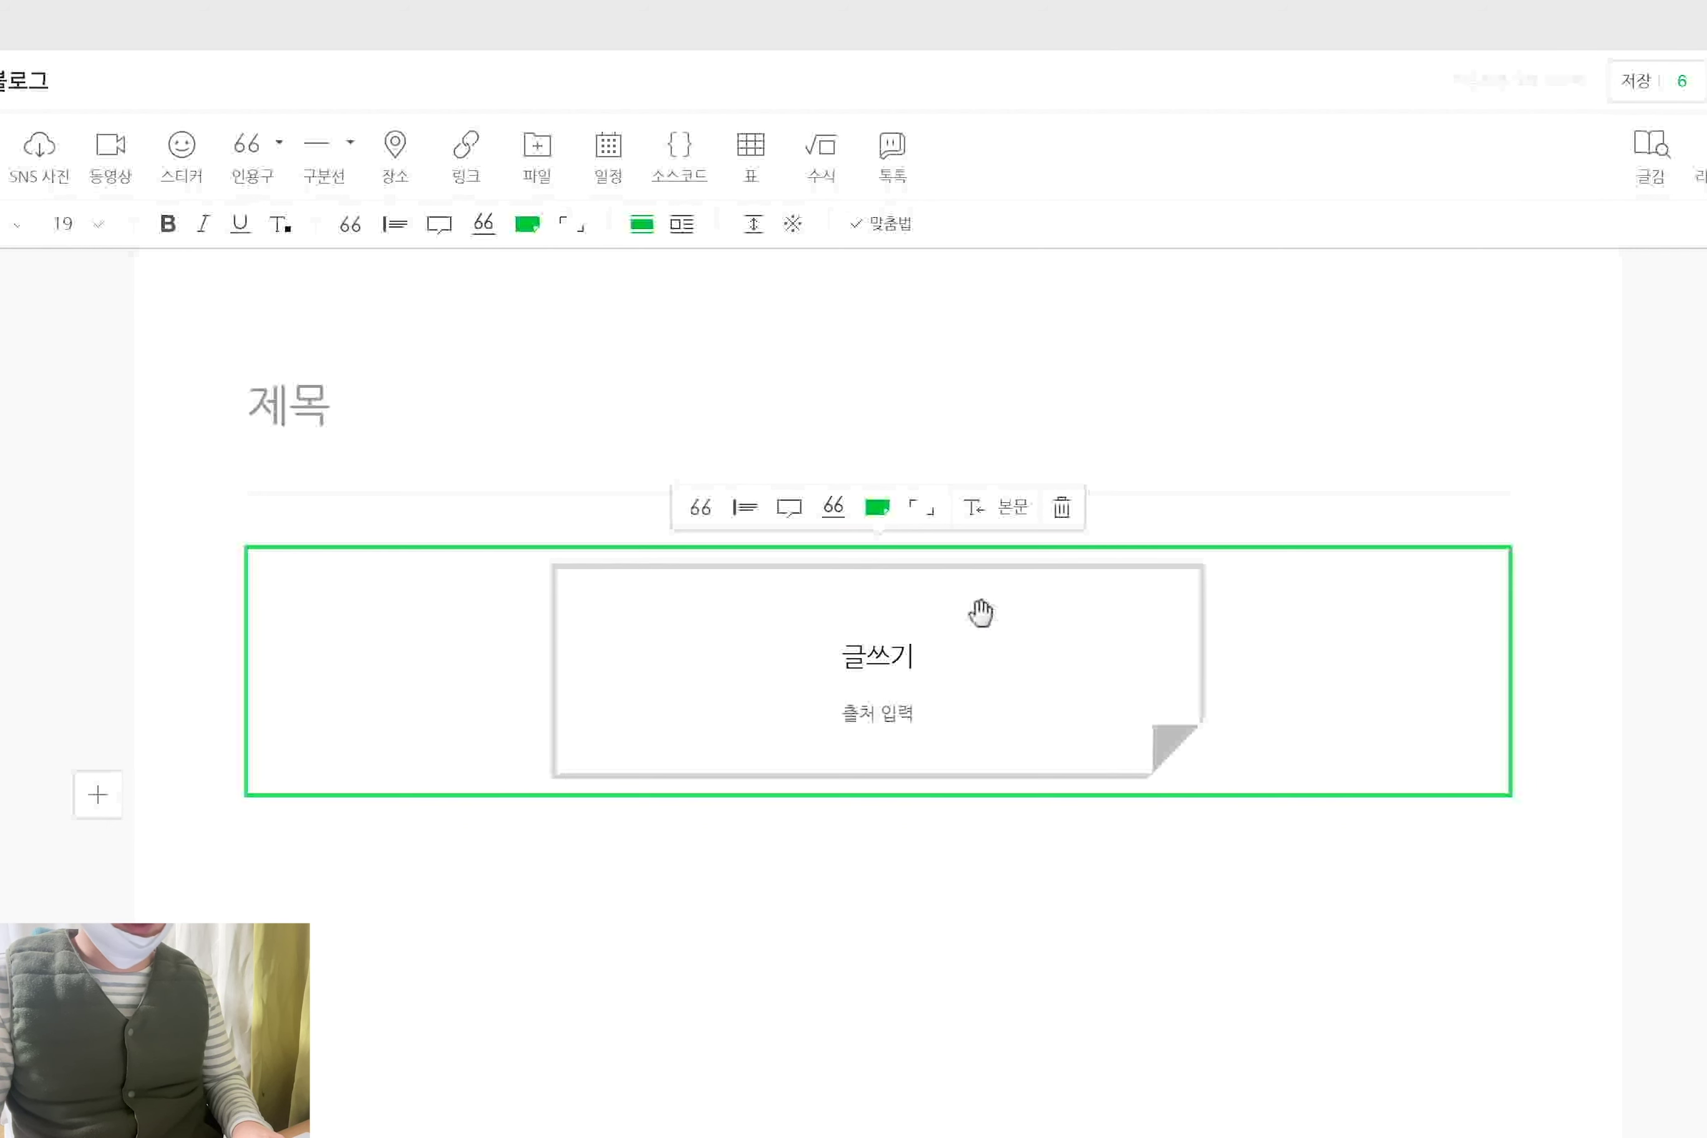
click(920, 510)
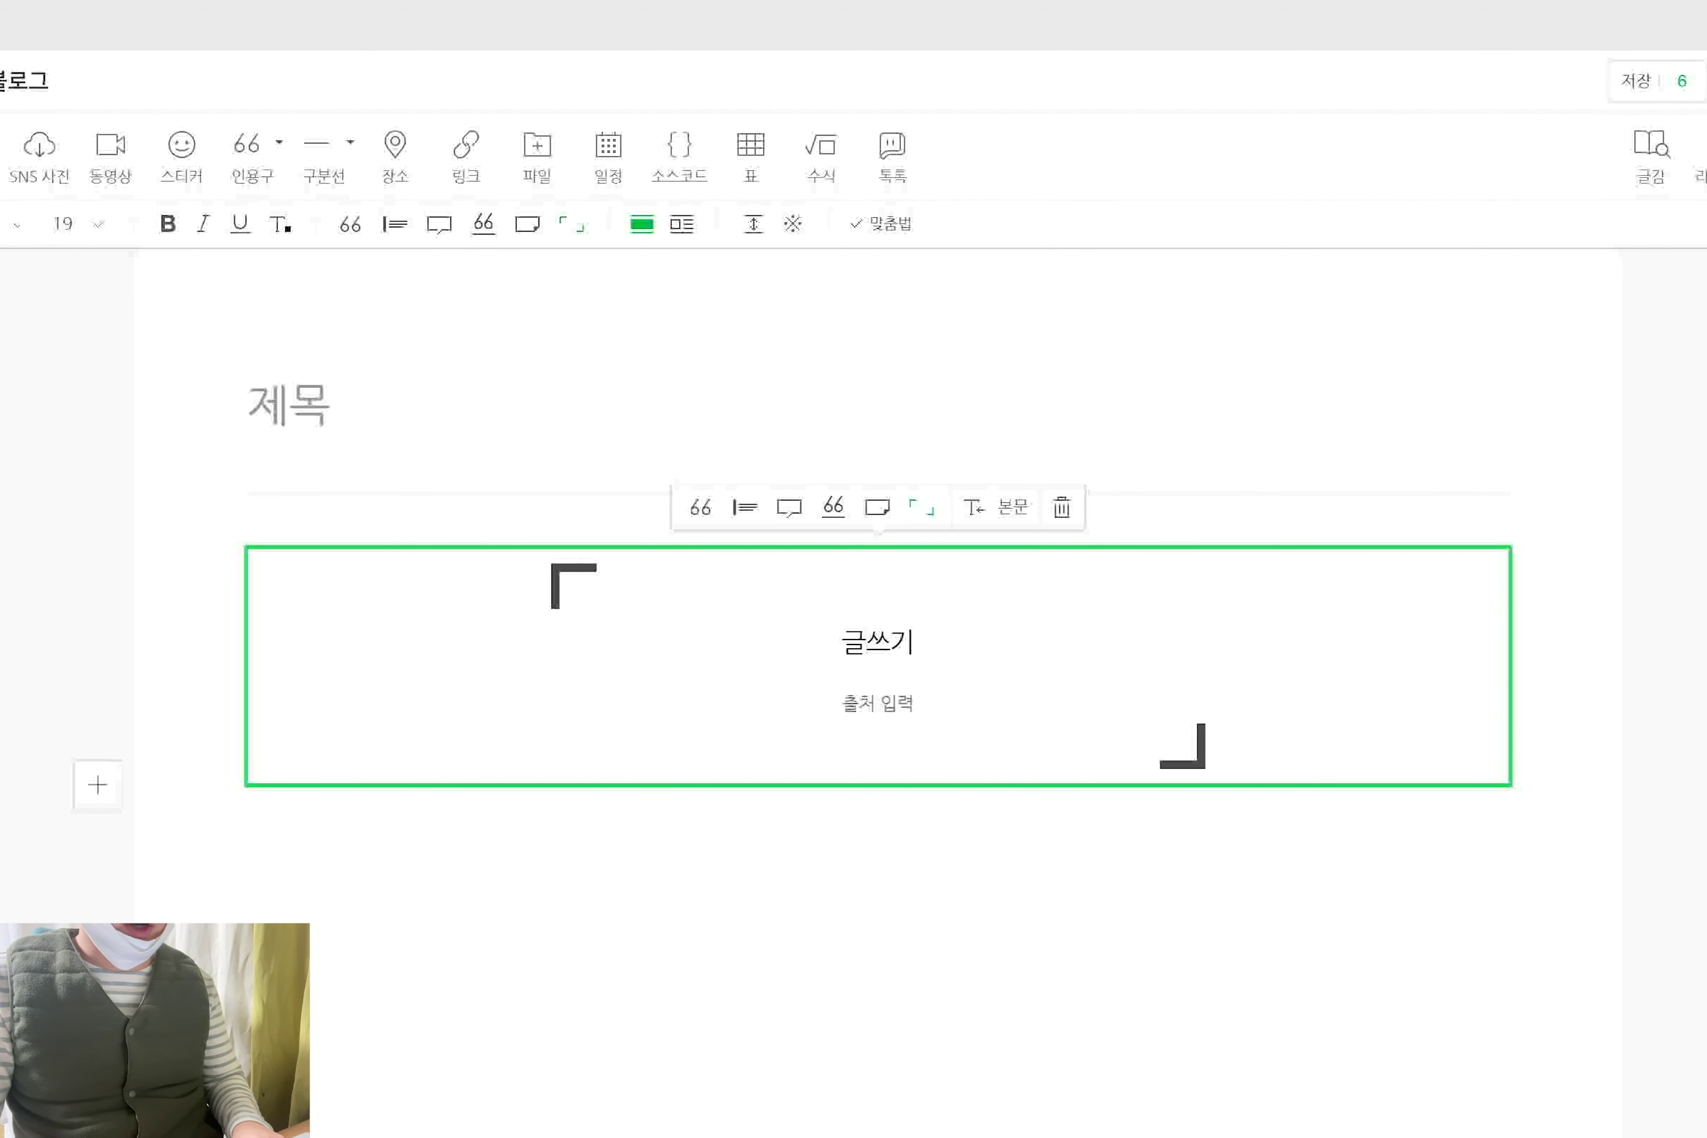
click(998, 878)
click(944, 697)
click(927, 843)
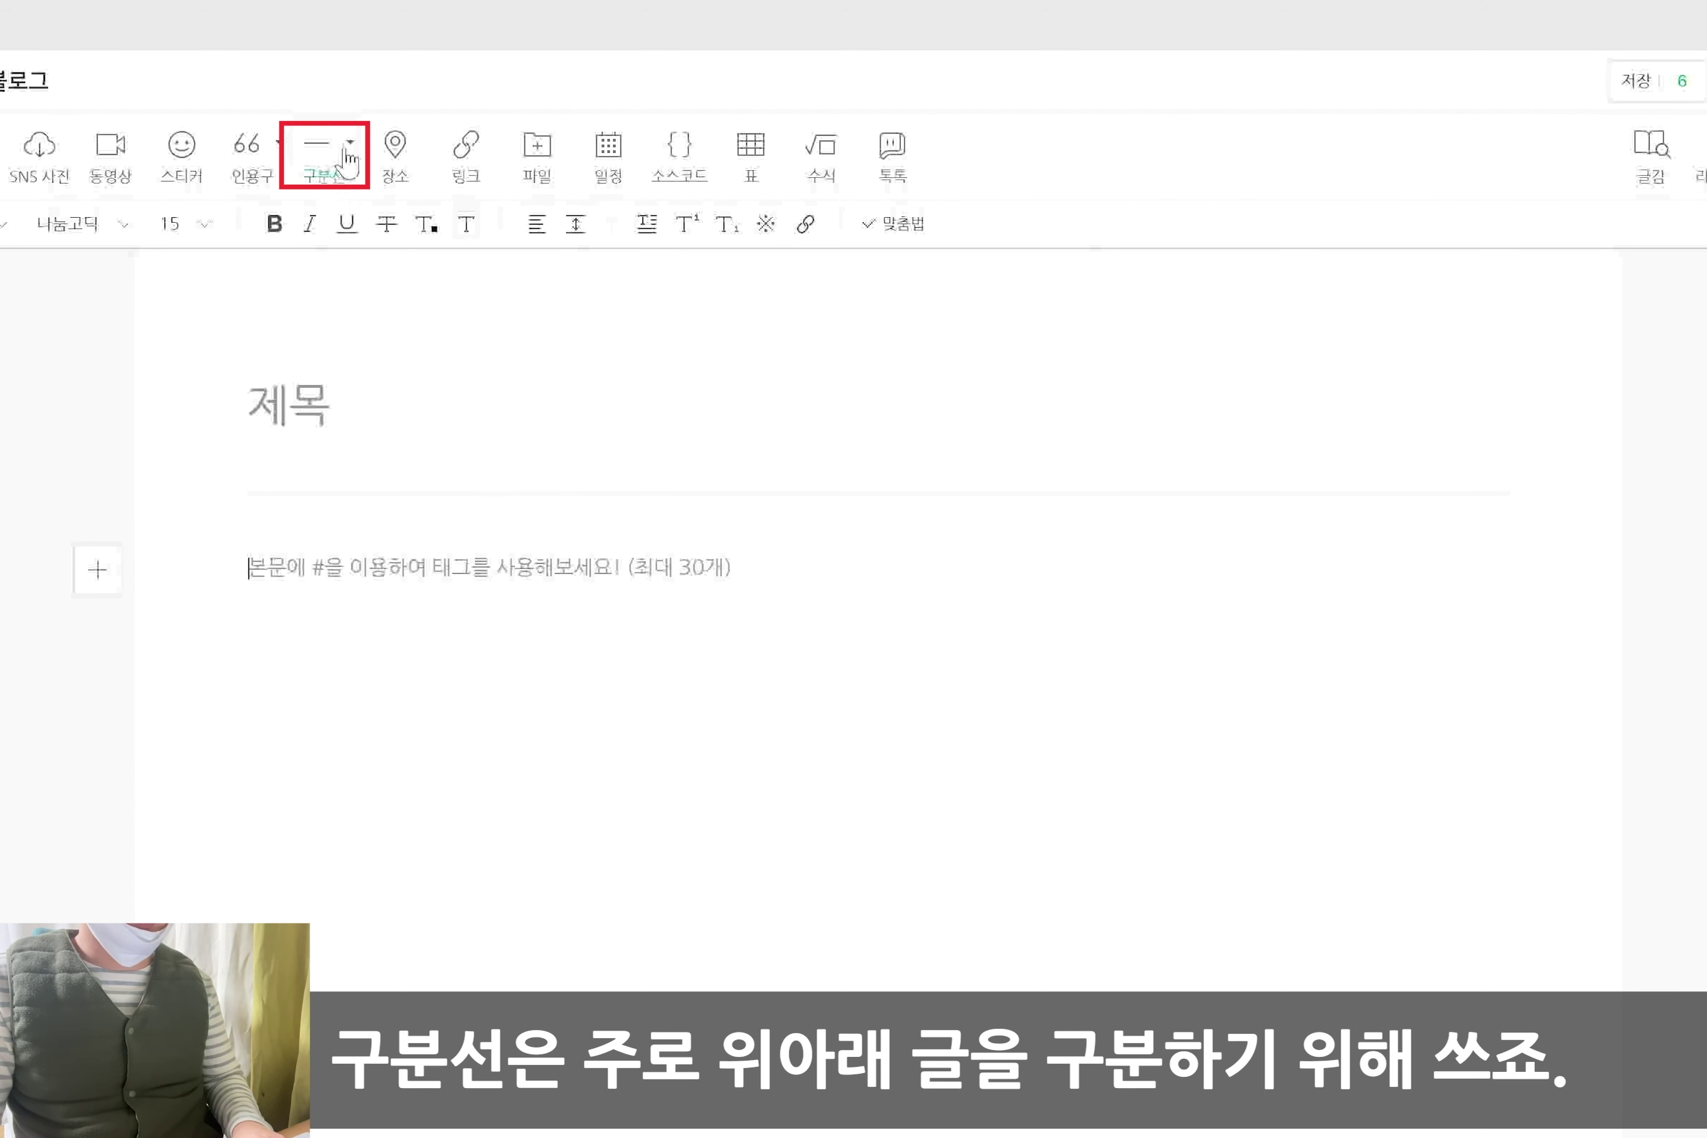
Insert a divider line in the empty post body and change it to the full-width thin line style
click(334, 154)
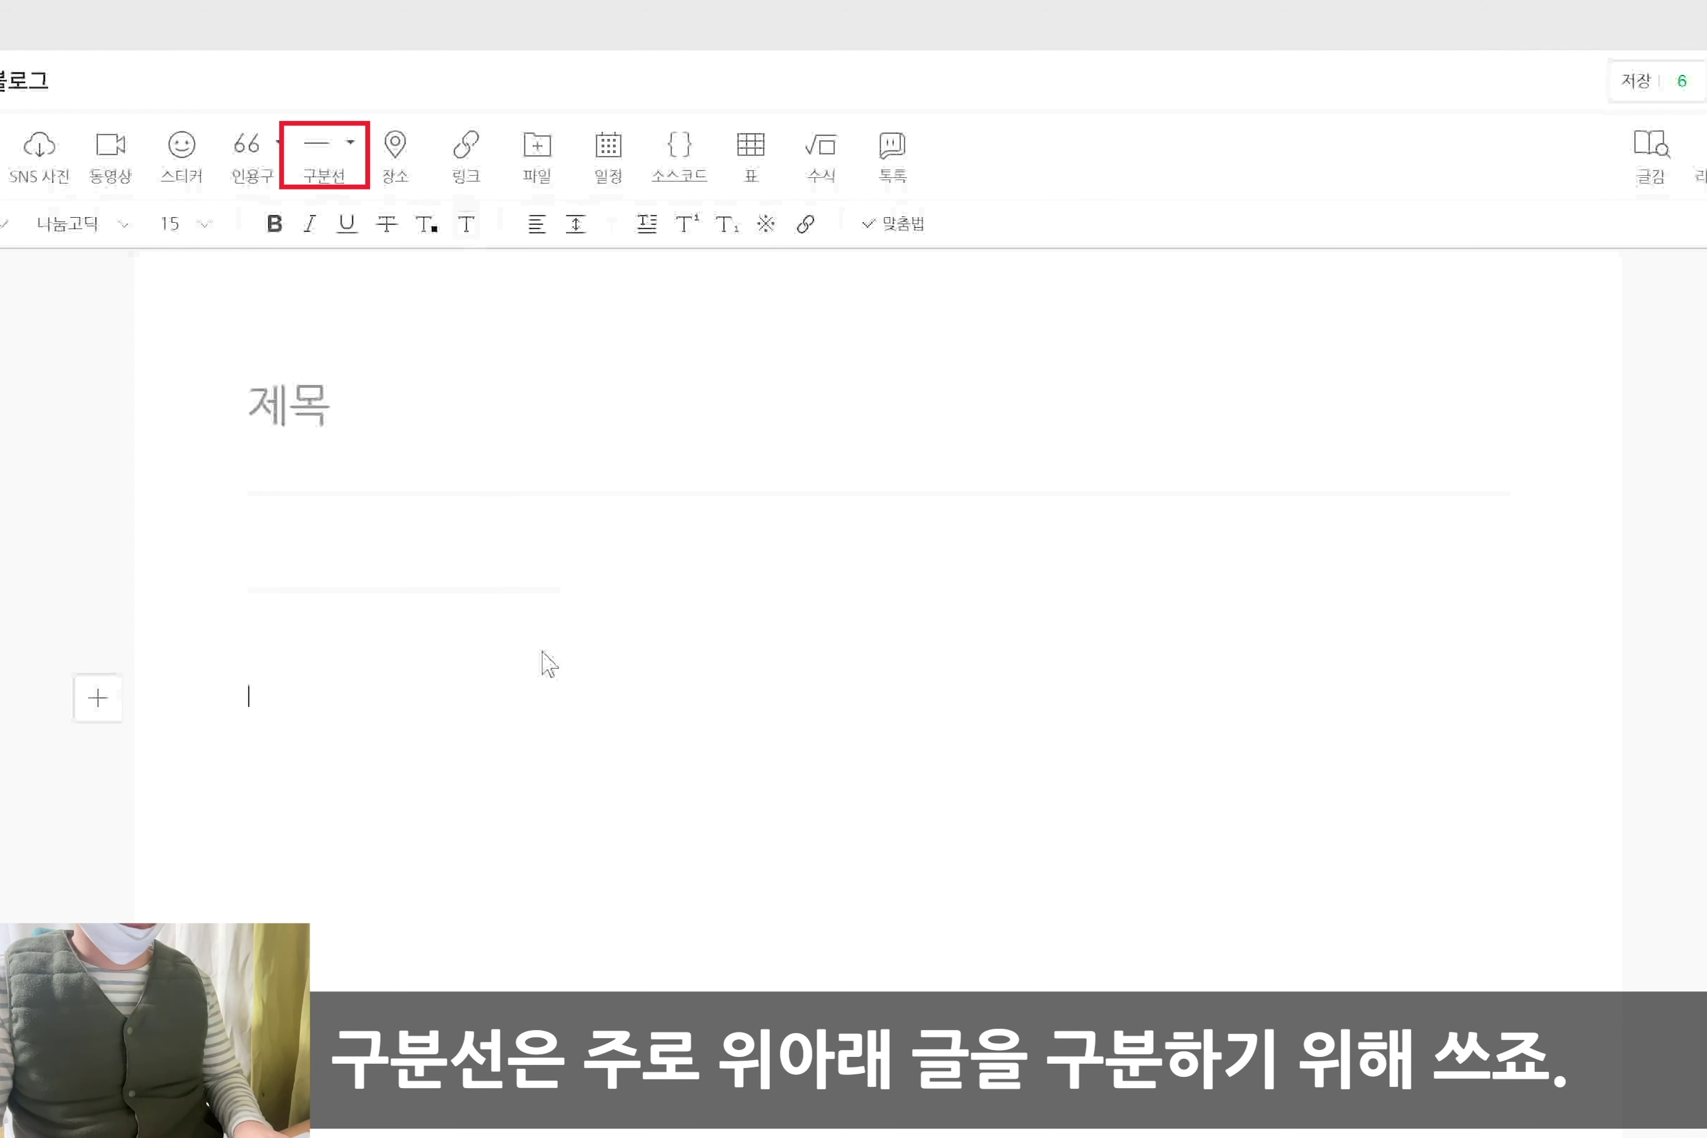
click(509, 615)
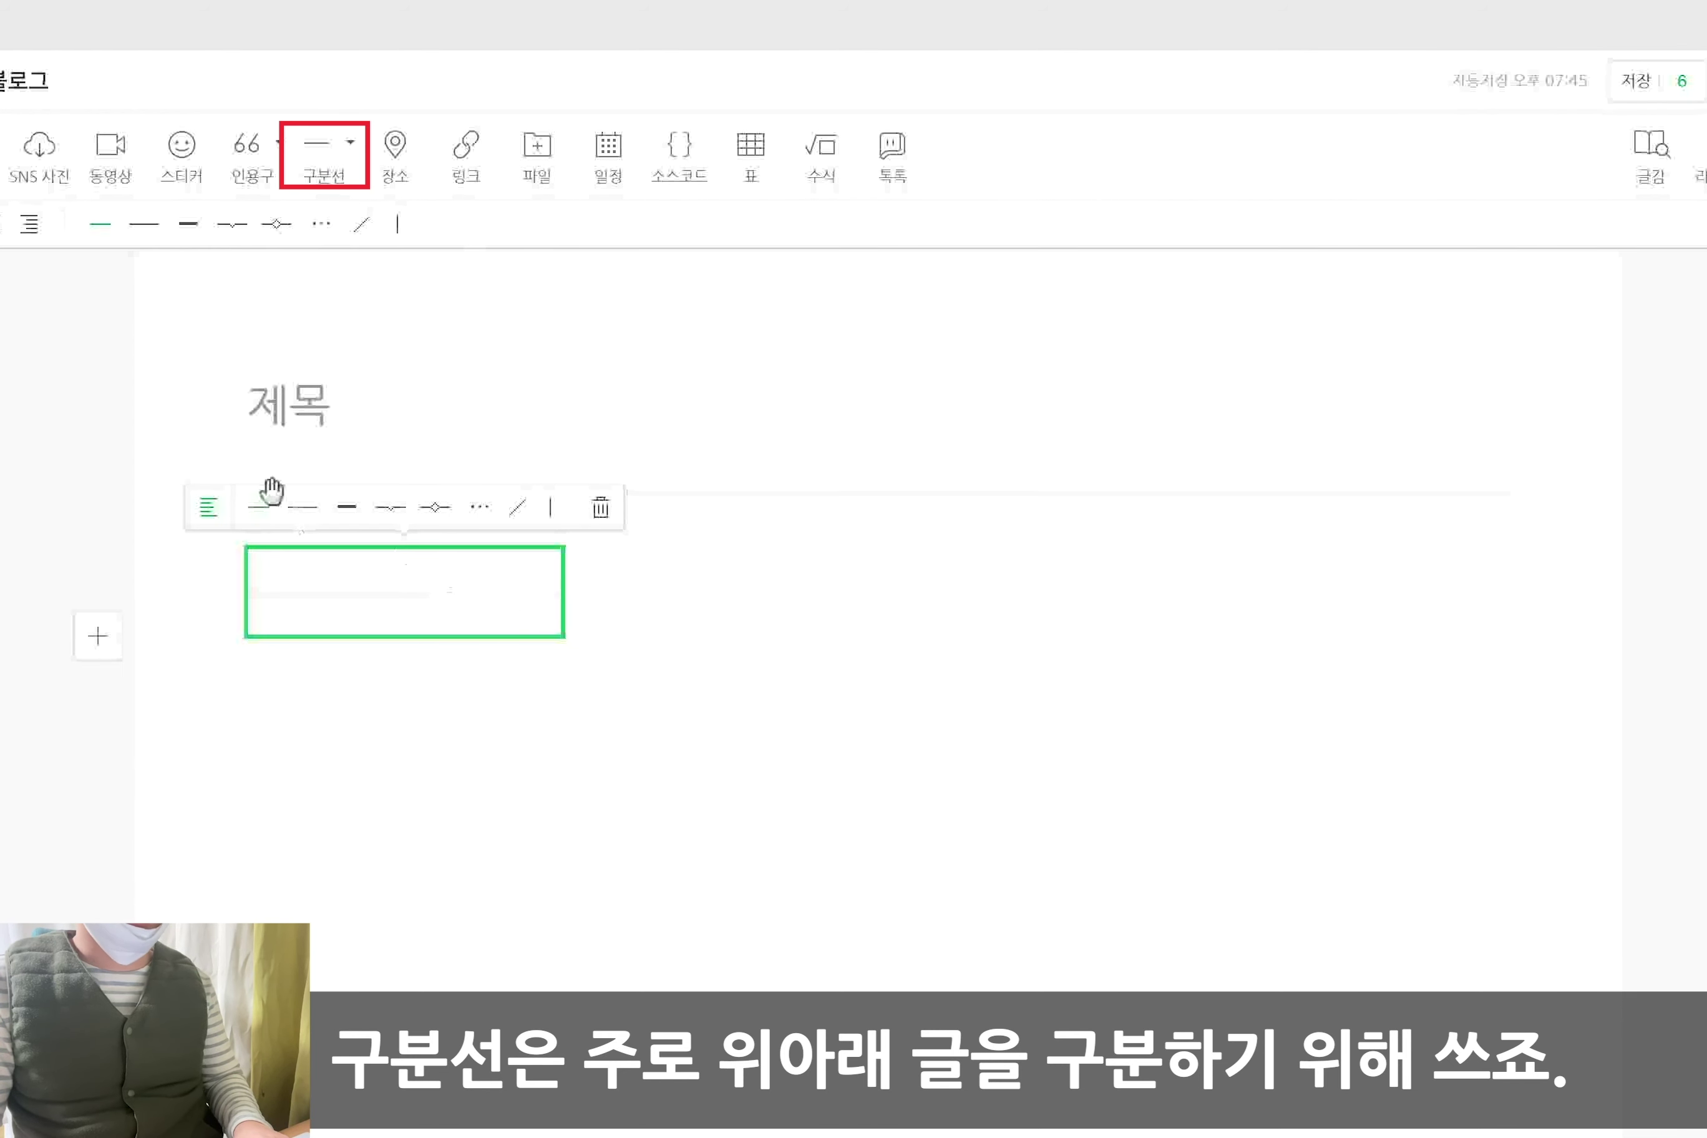
click(303, 508)
click(647, 811)
Try the short thick line style on the divider, ending with the dotted style
click(632, 609)
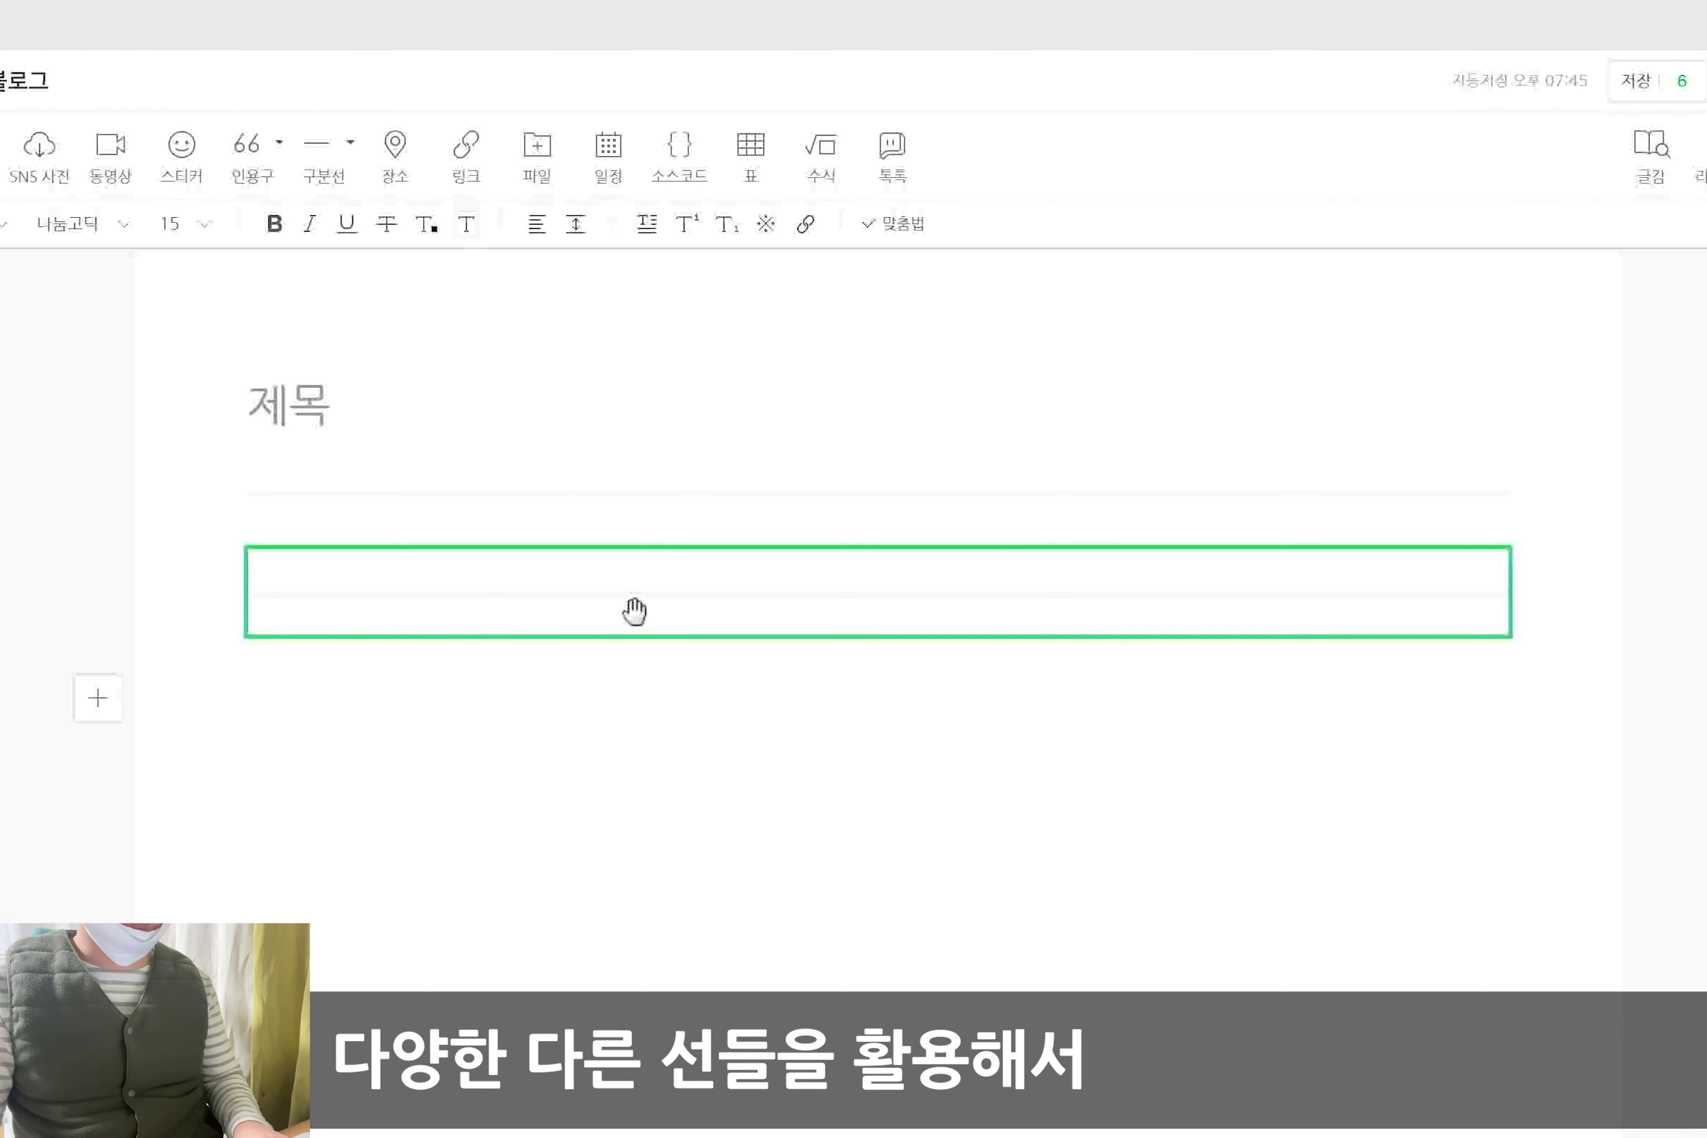
click(833, 512)
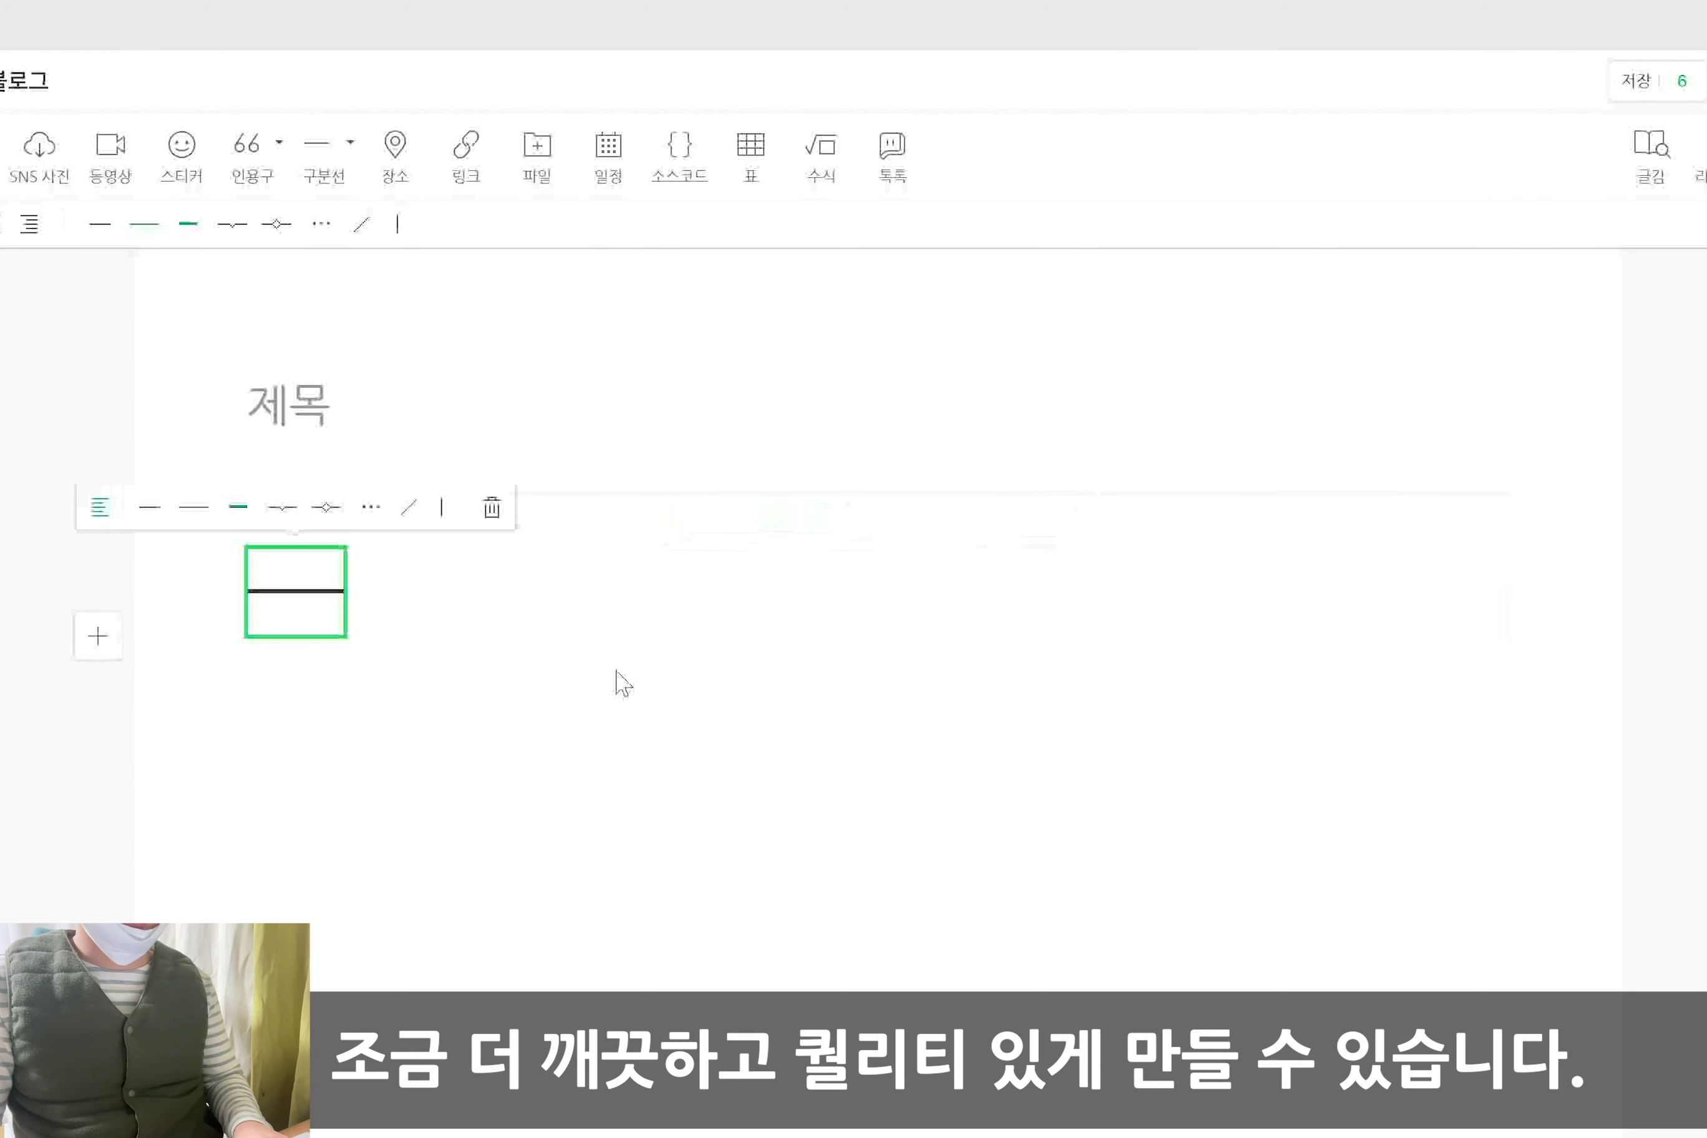
click(617, 682)
click(332, 591)
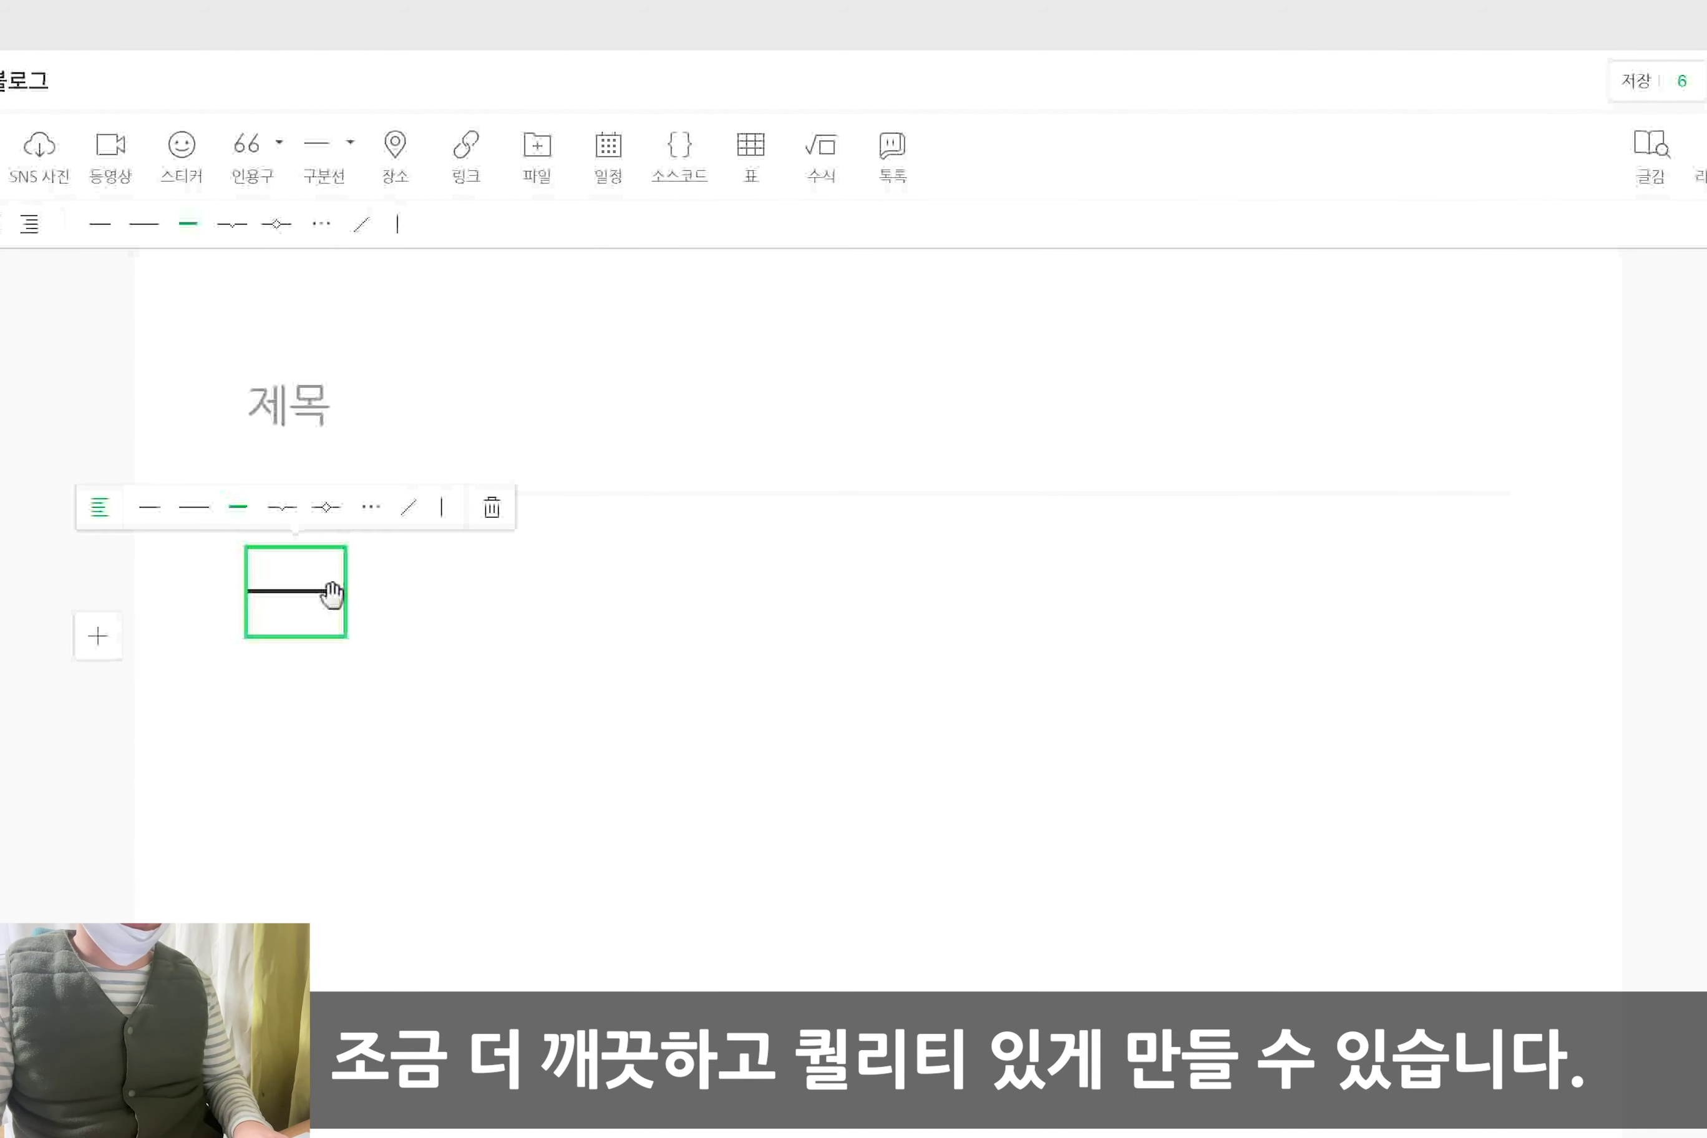
click(371, 507)
click(316, 580)
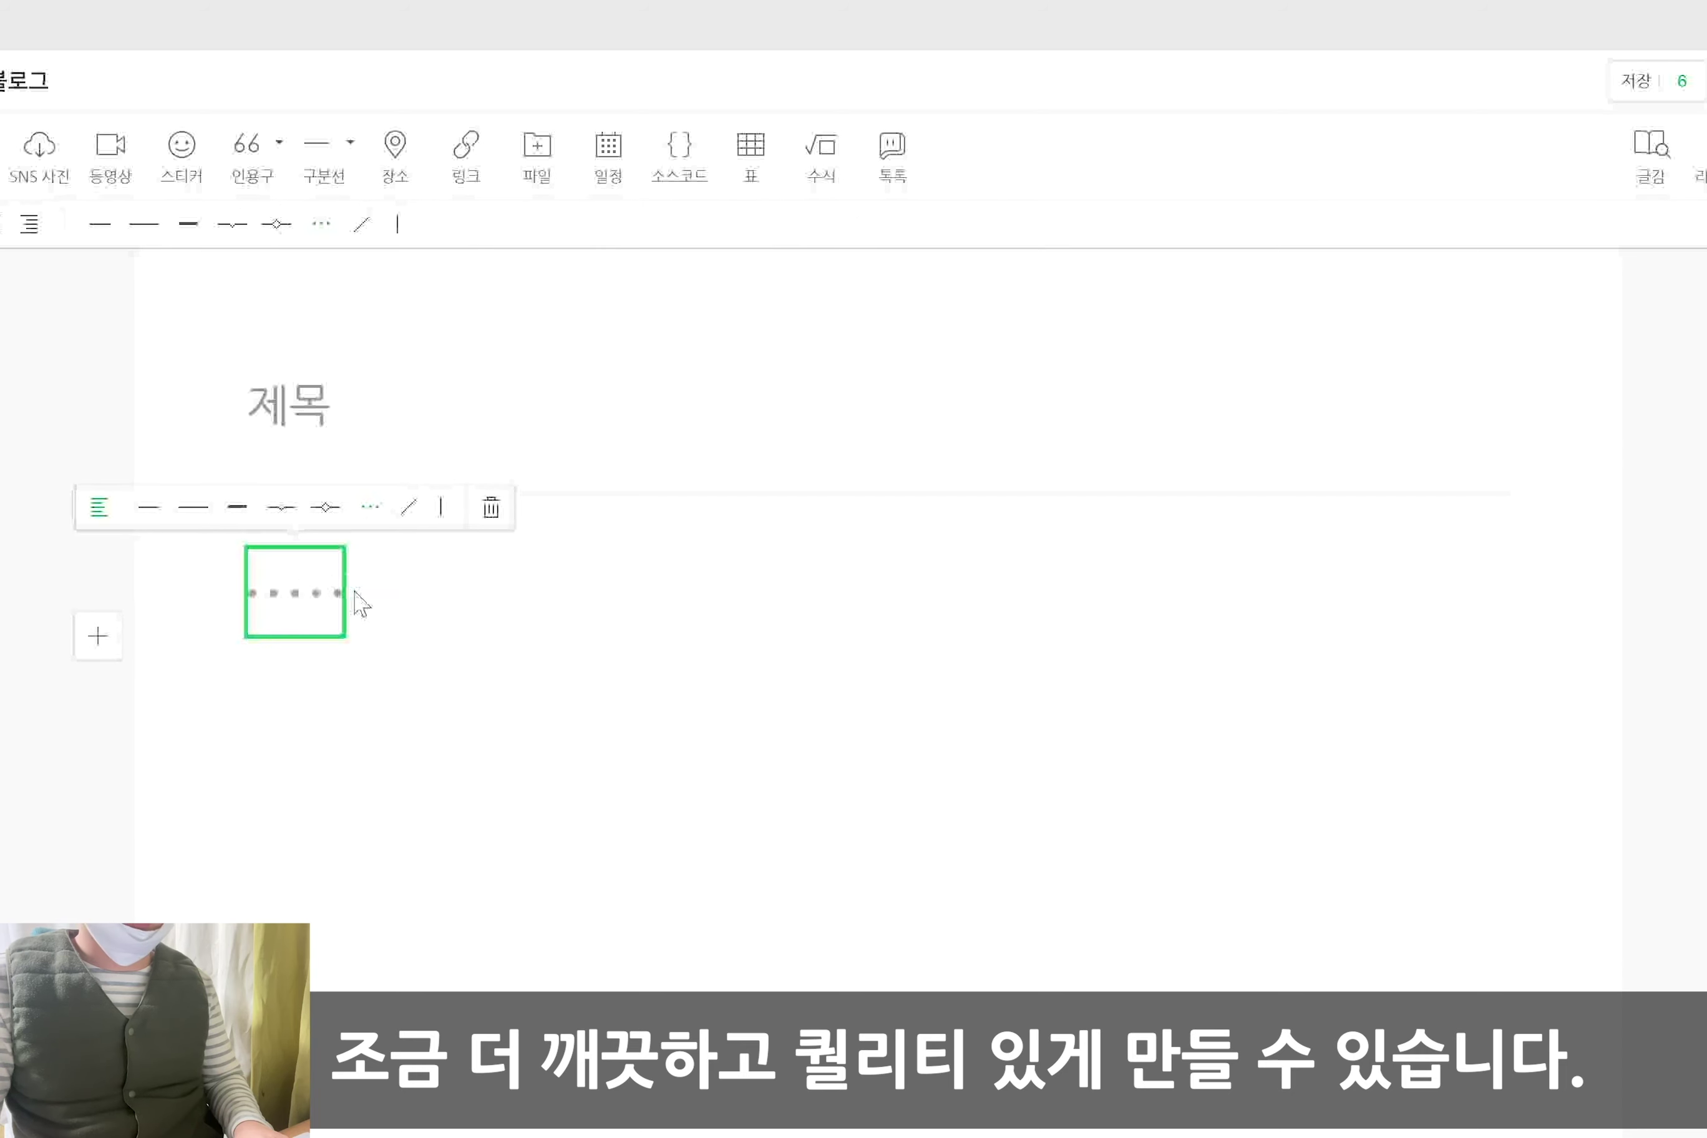
Delete the dotted divider line from the post body
key(Delete)
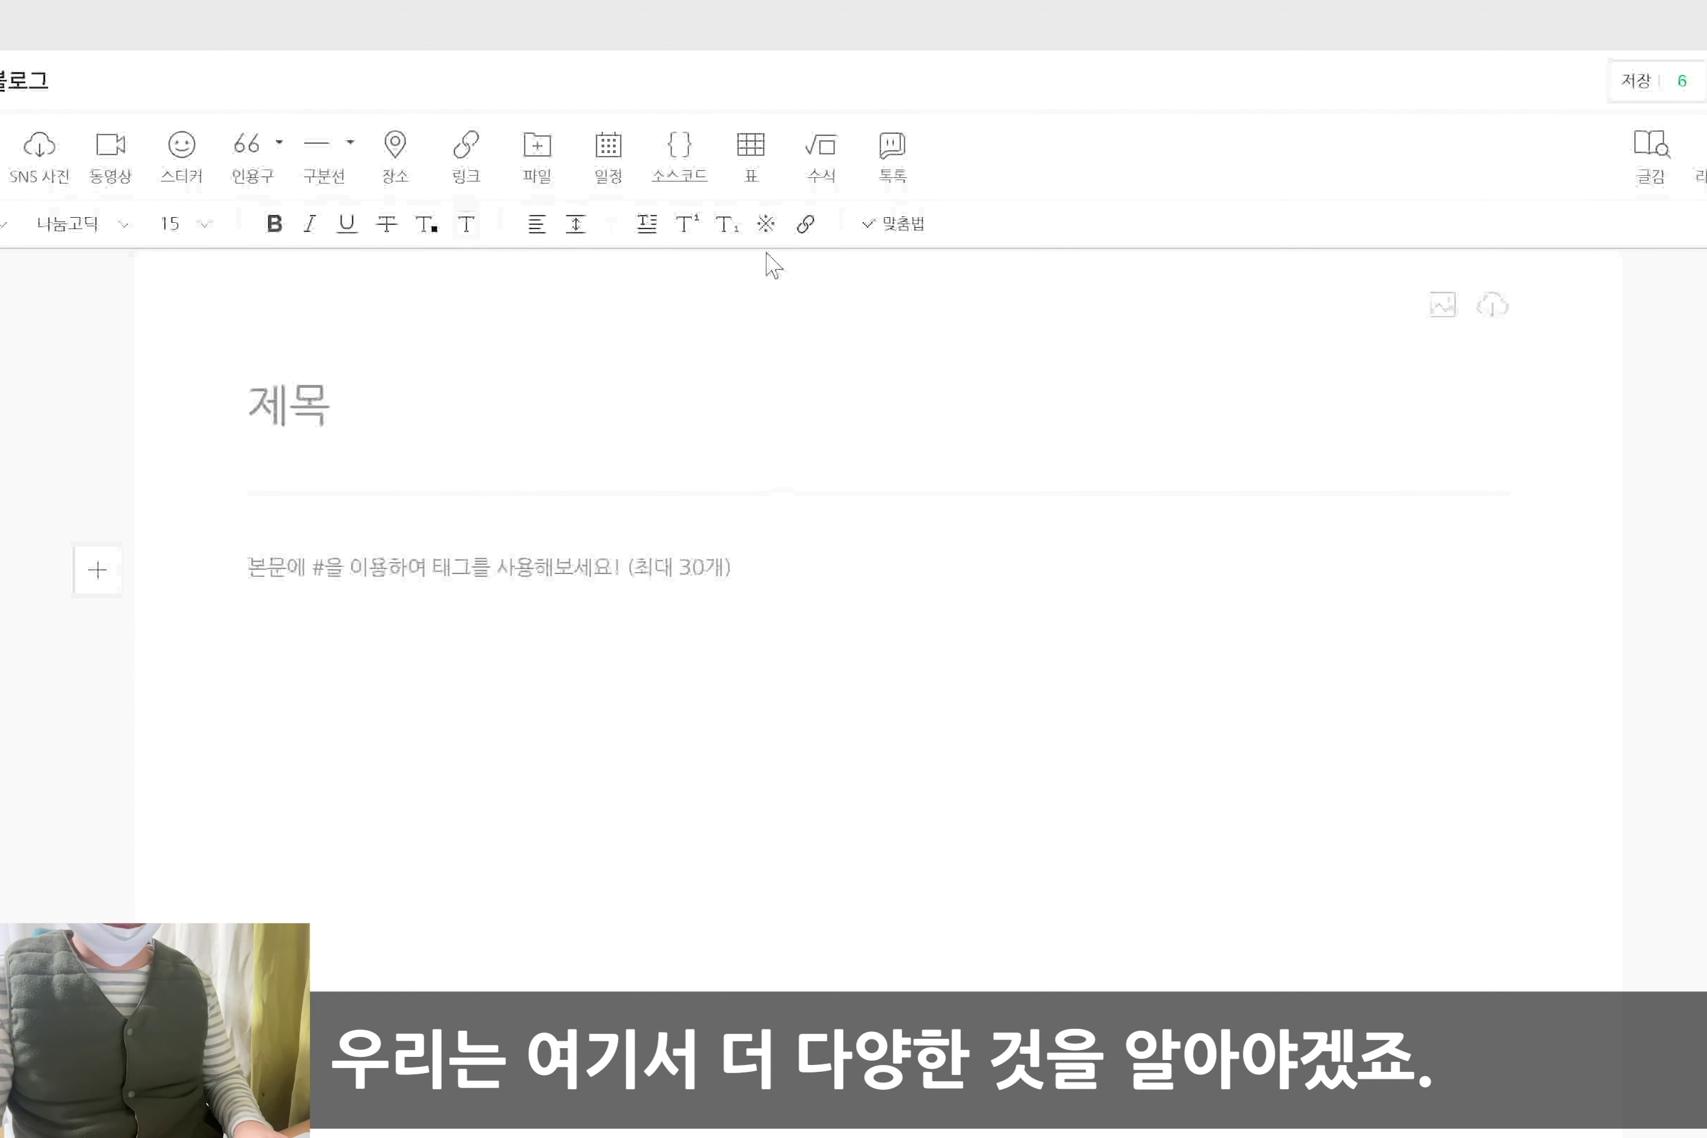
Open the place insertion map, look over the area around 탄방역, and close it without adding a place
click(398, 173)
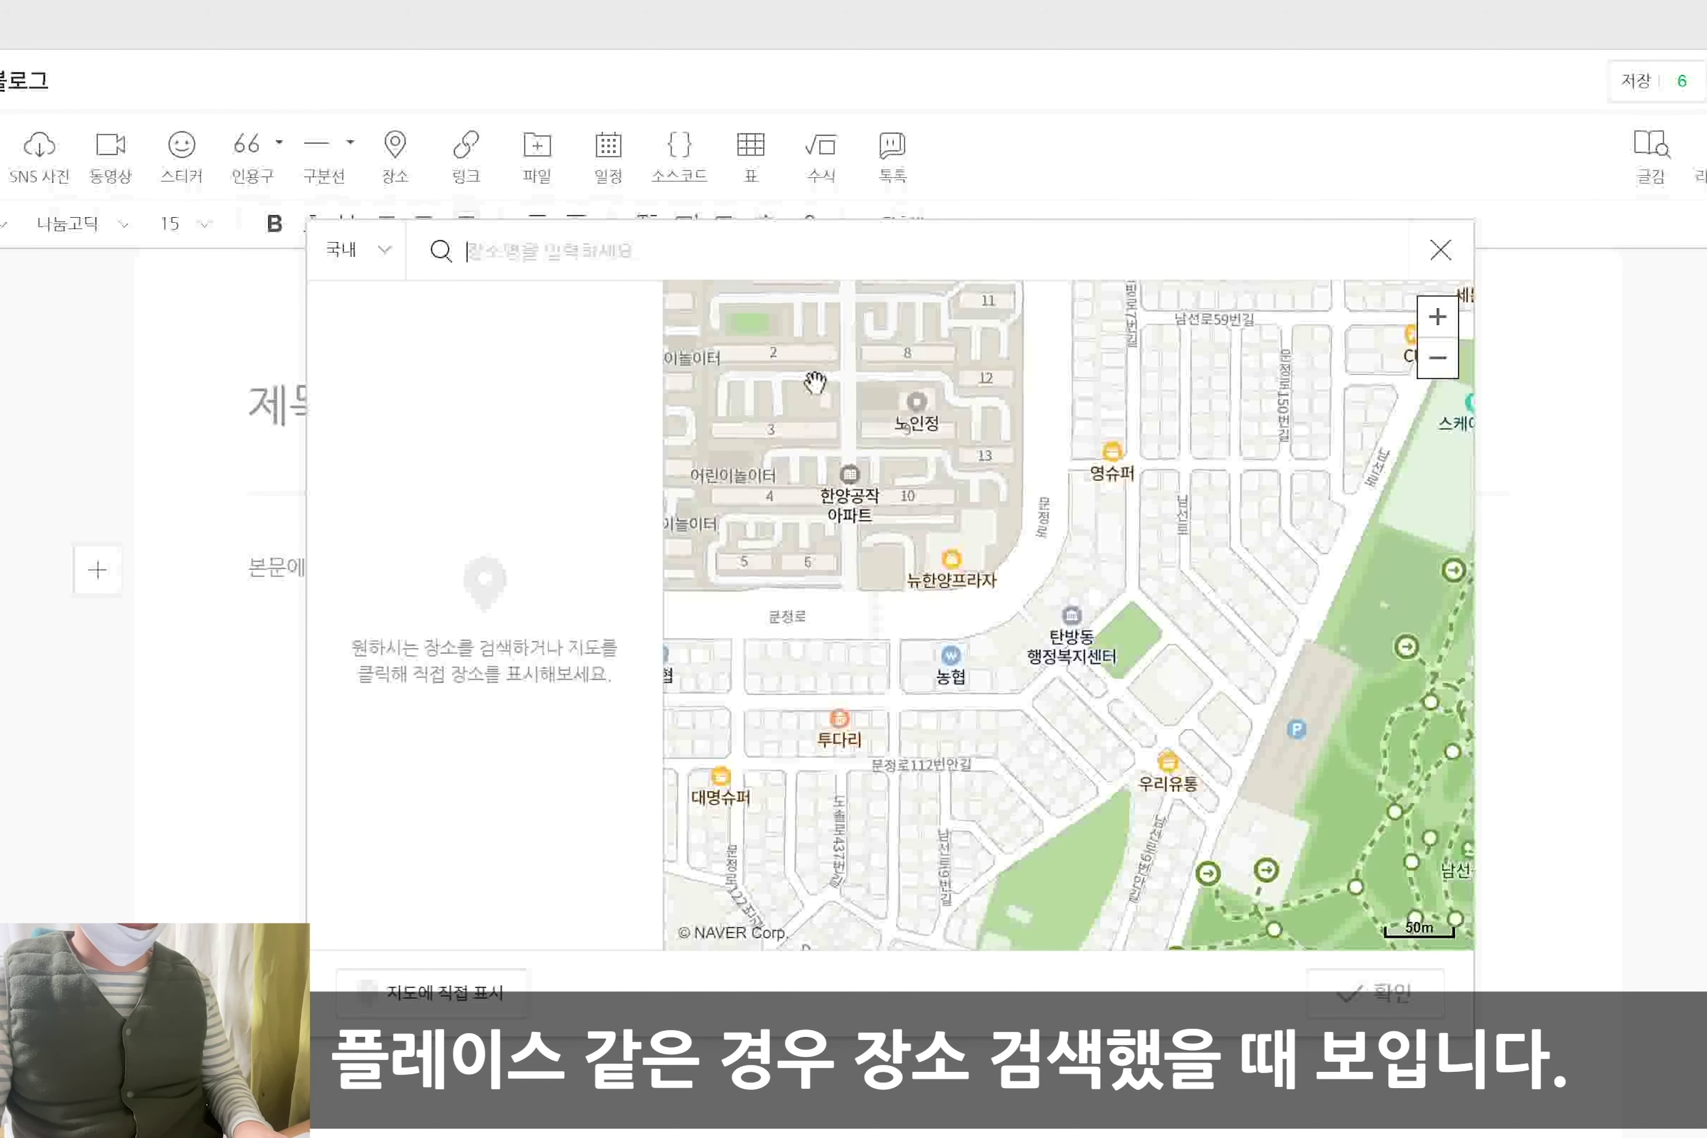
drag(896, 477, 1065, 456)
drag(1064, 660, 1175, 594)
drag(1138, 697, 1102, 587)
drag(1337, 844, 1146, 515)
drag(697, 309, 1285, 558)
drag(758, 339, 978, 444)
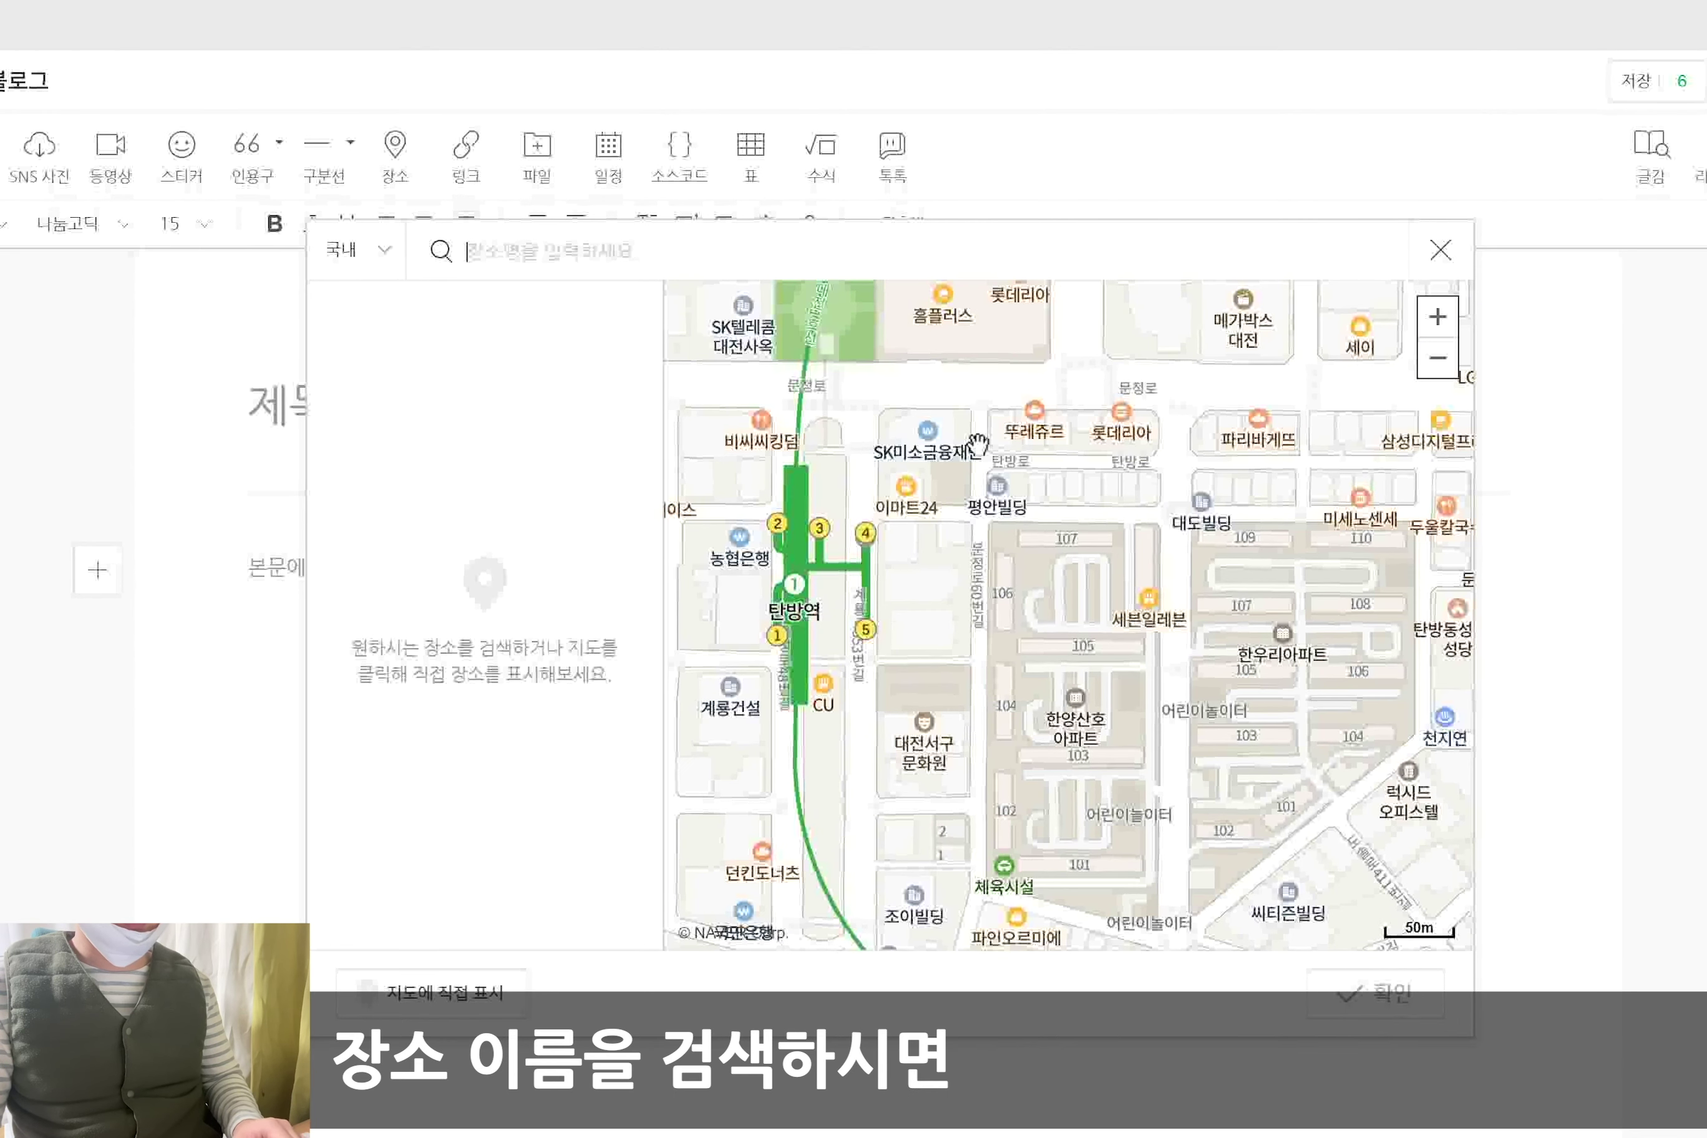
click(463, 251)
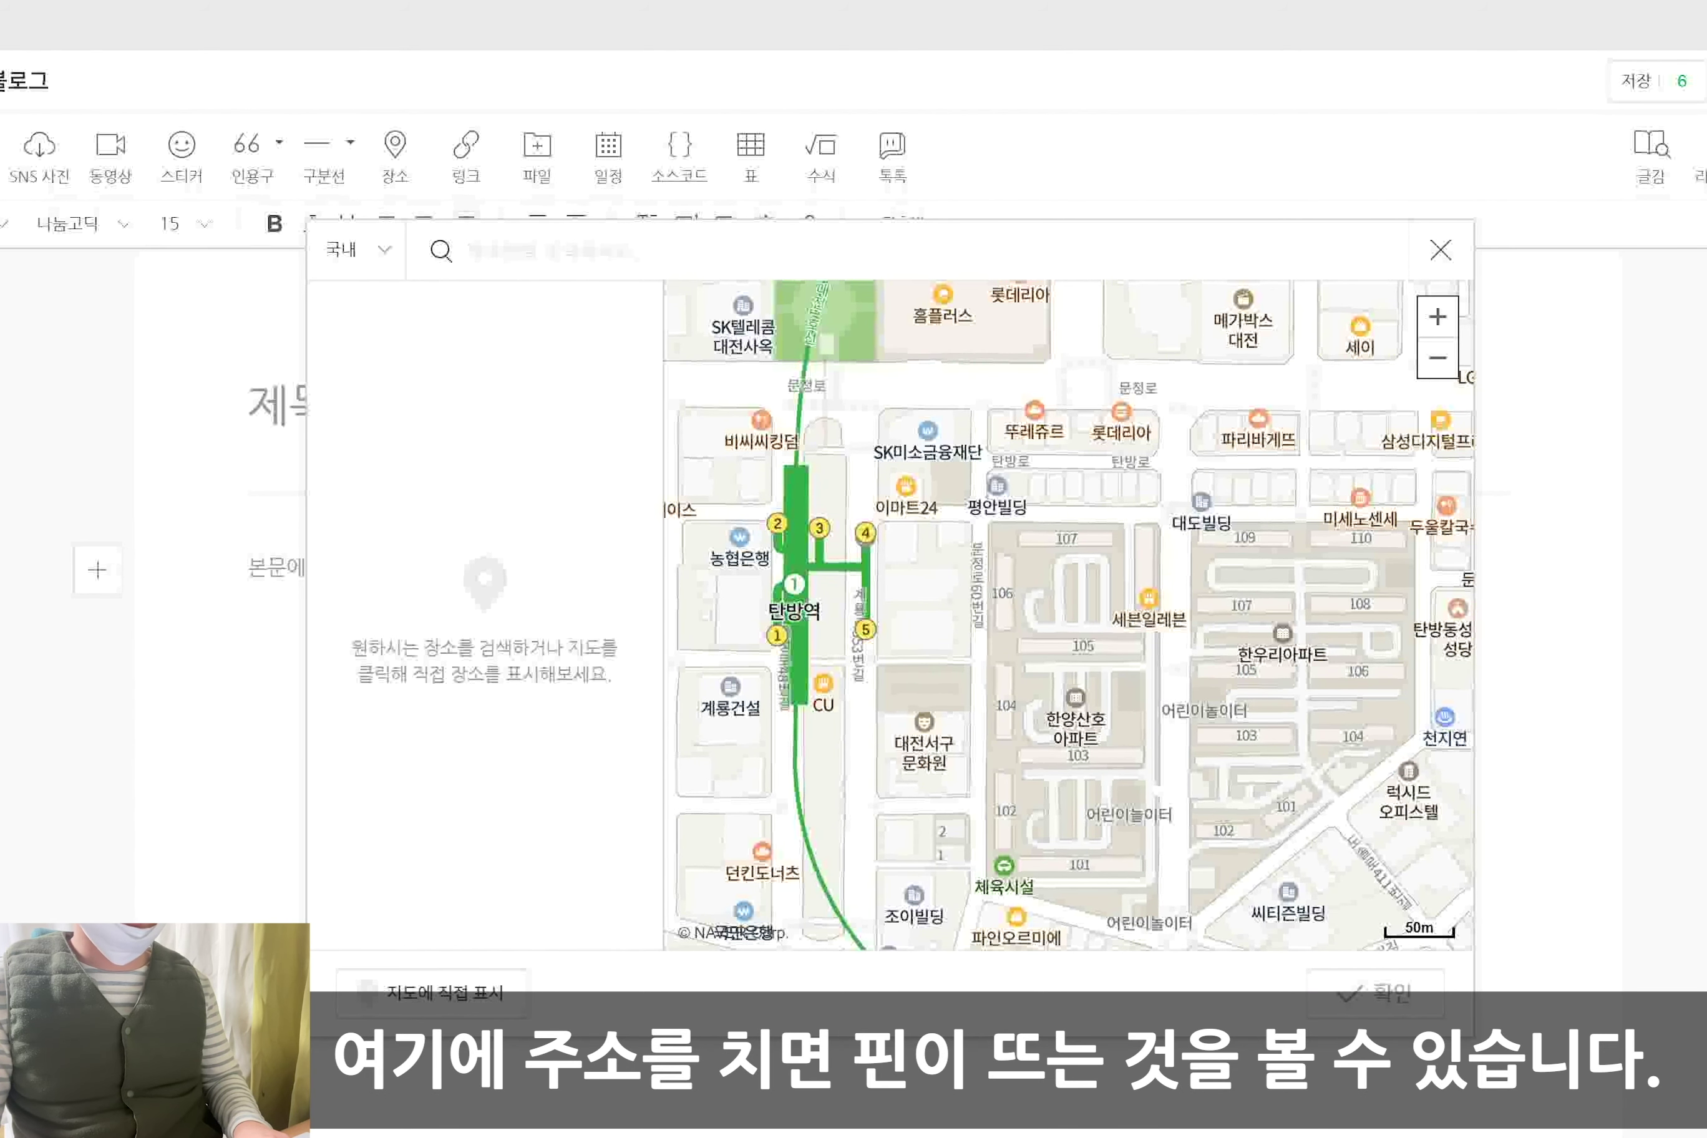
click(1441, 250)
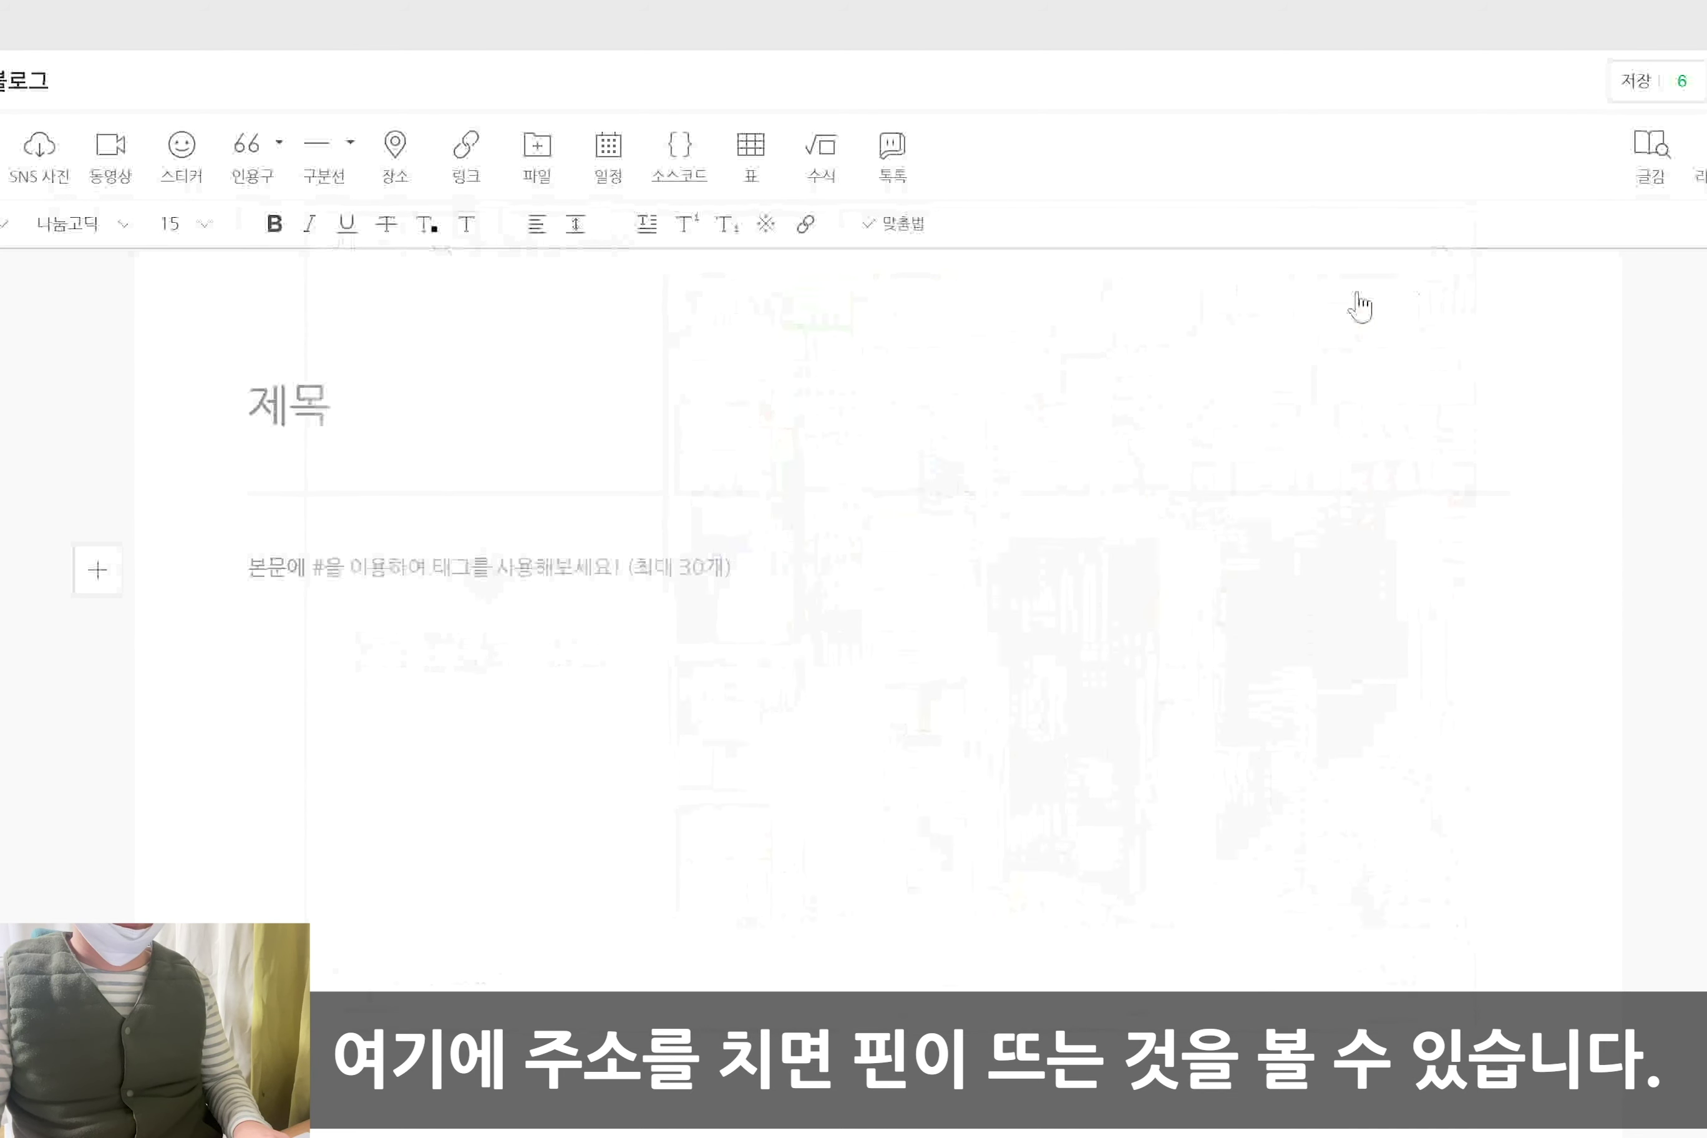
View the link insertion dialog and close it without entering a URL
click(464, 166)
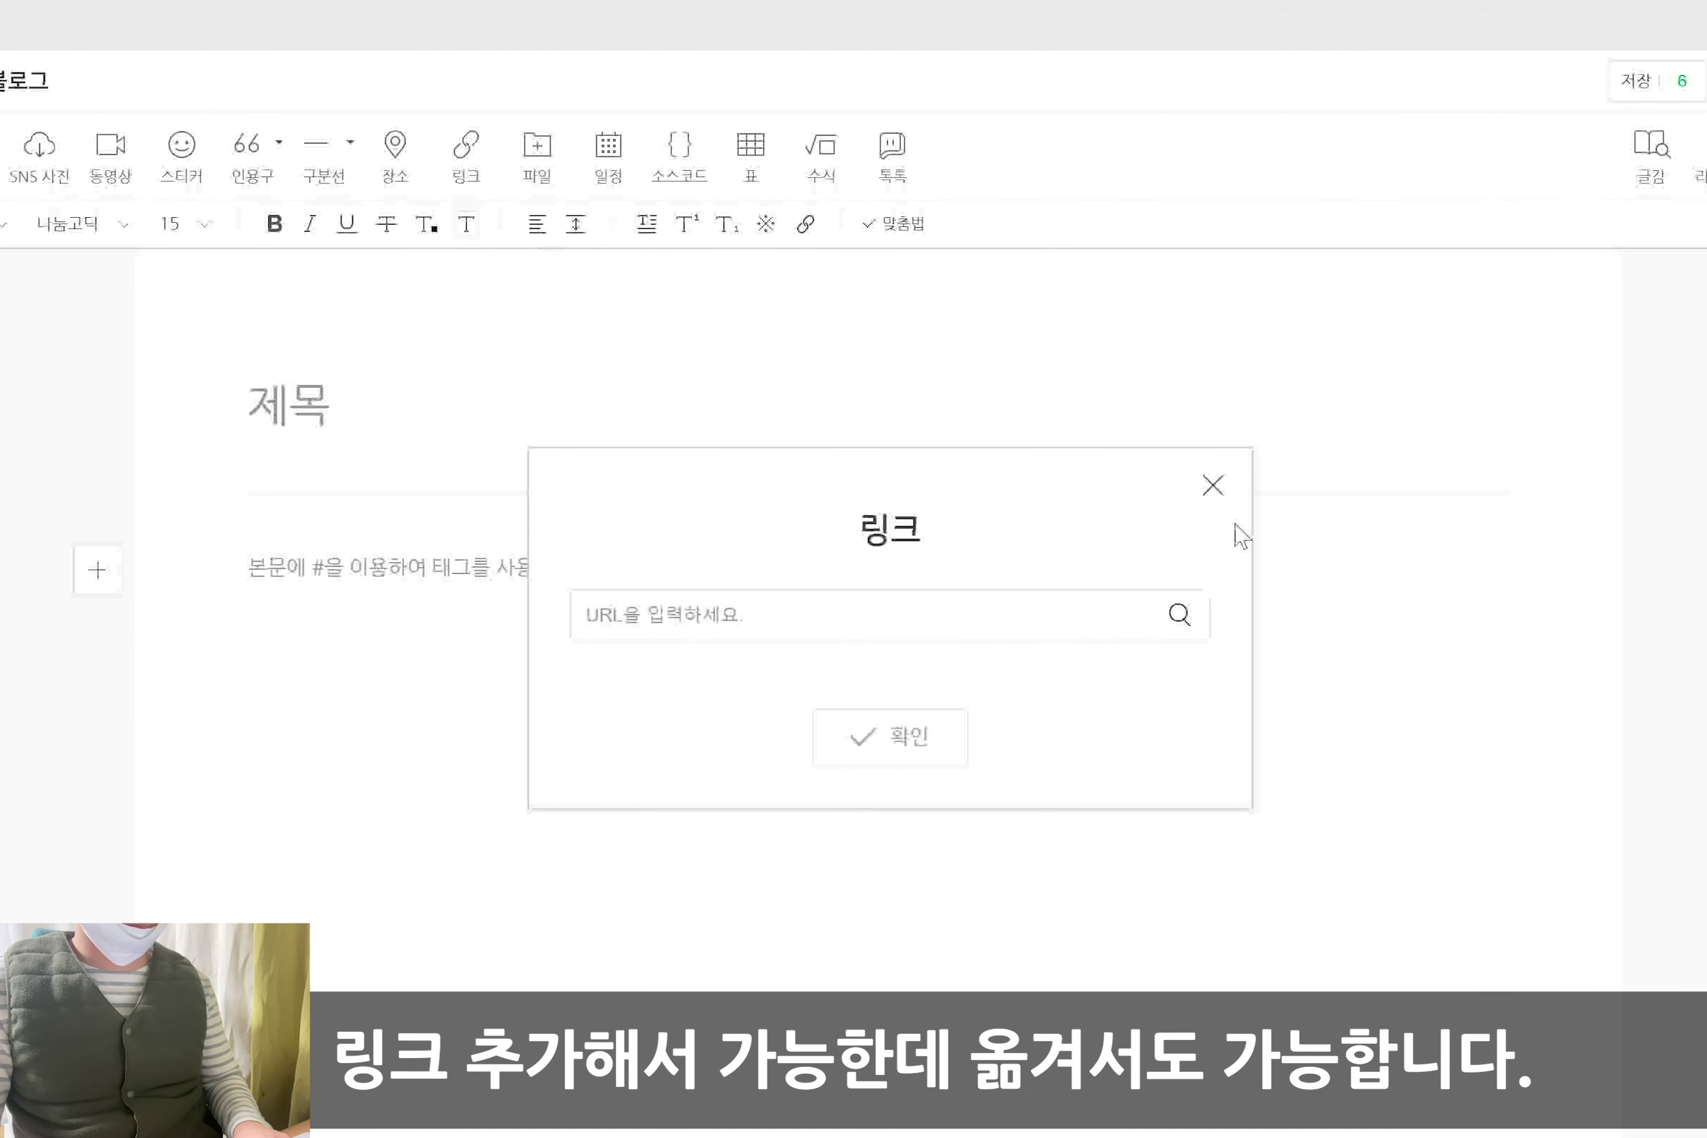
click(1213, 486)
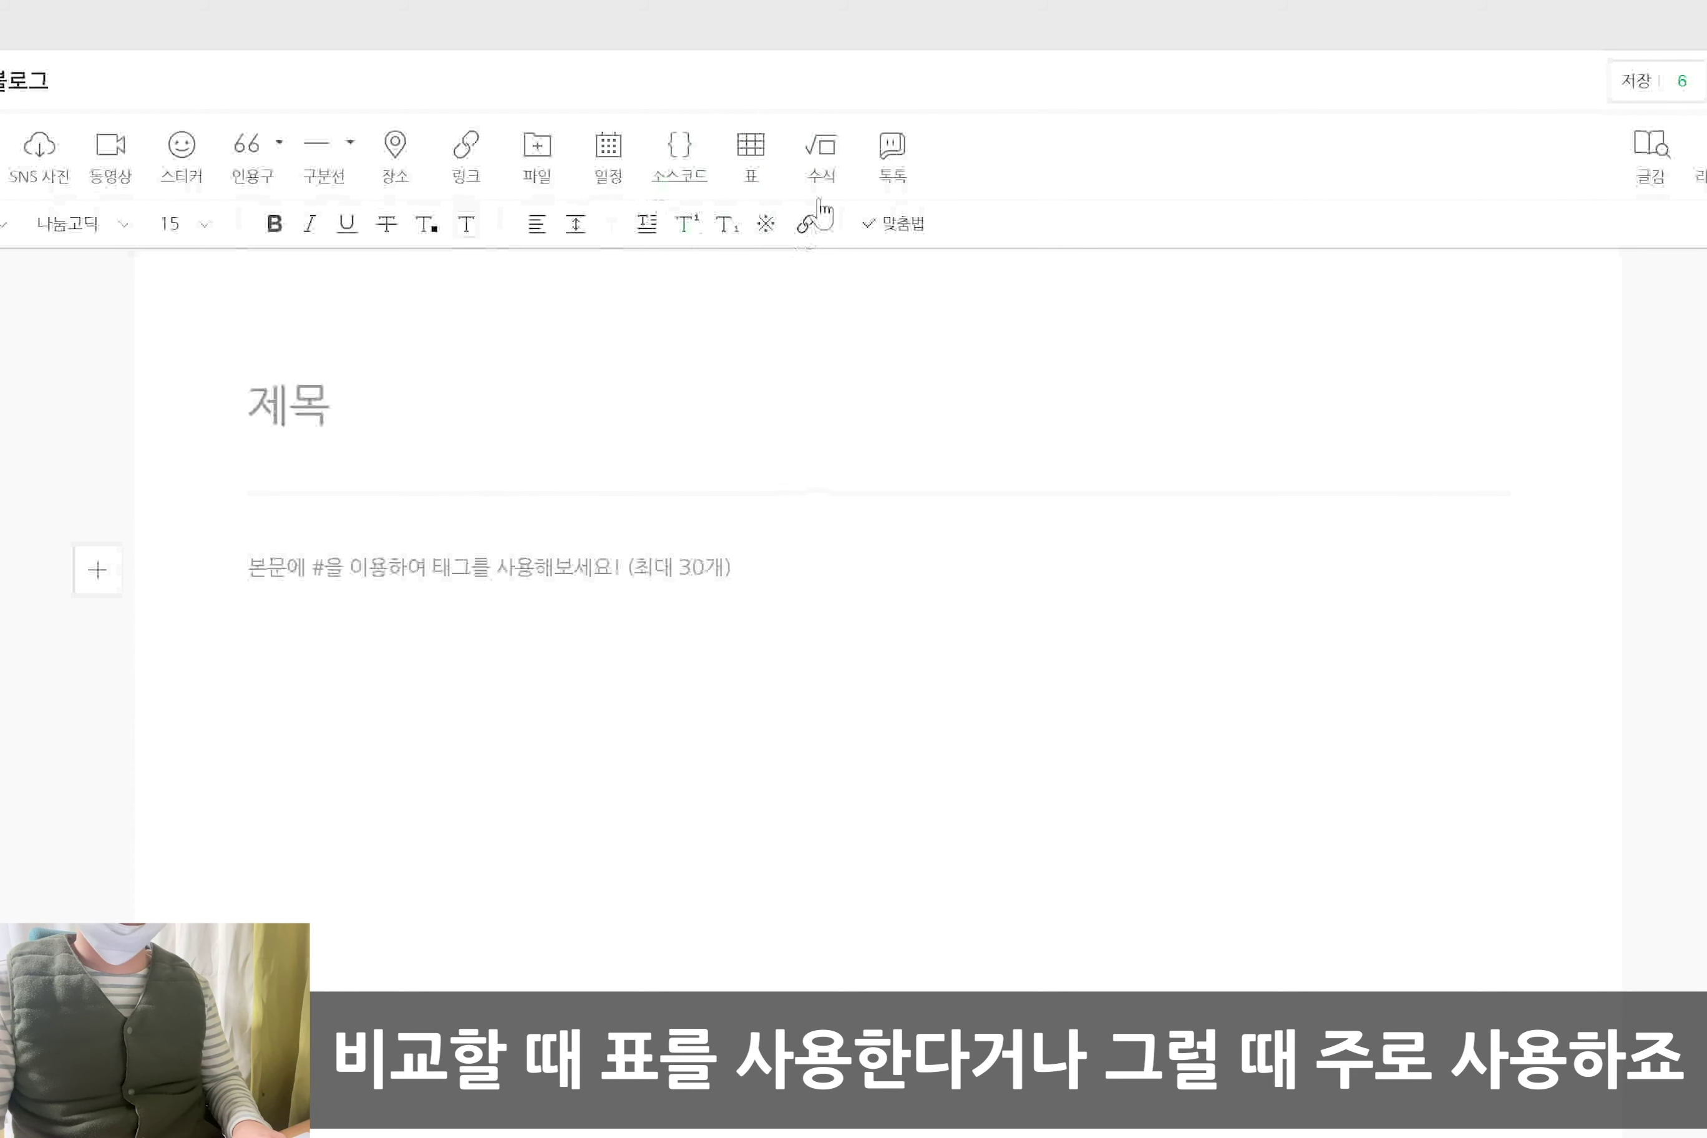
Insert a schedule card titled 영상 찍는날 in the post body, keeping the default start date and time
click(608, 146)
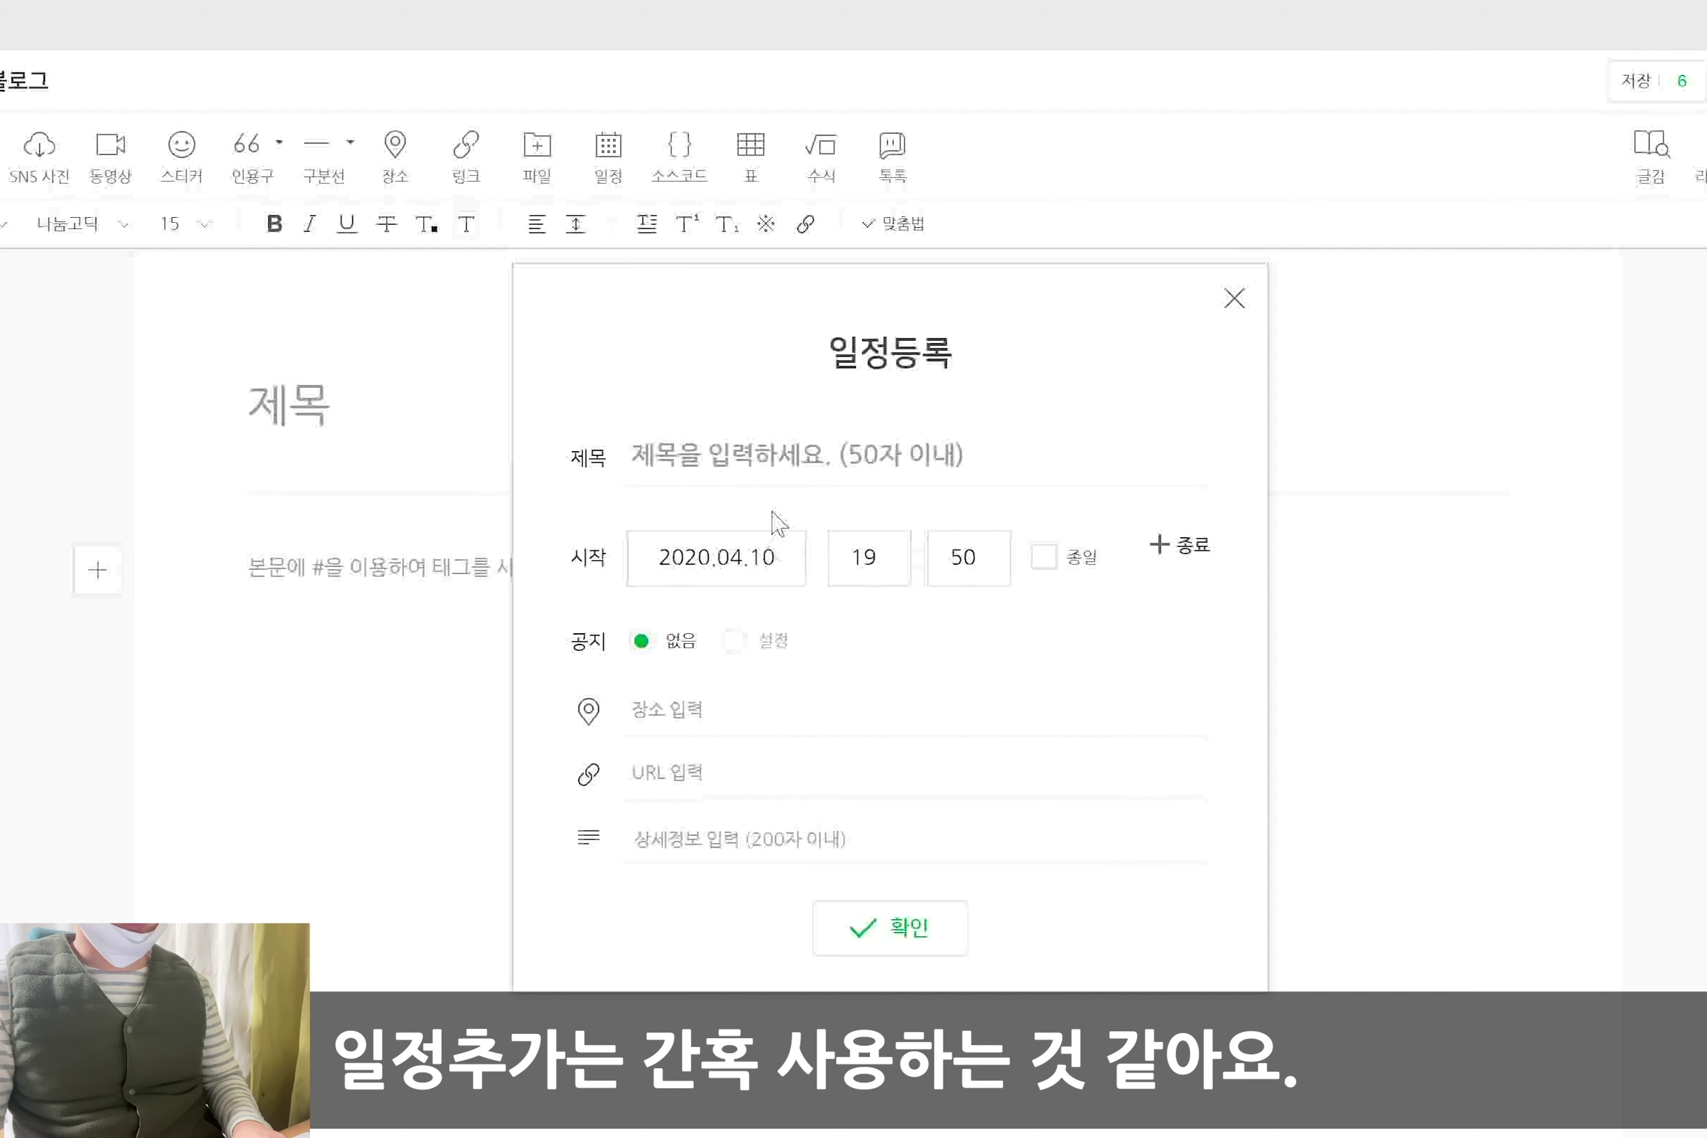
text(이)
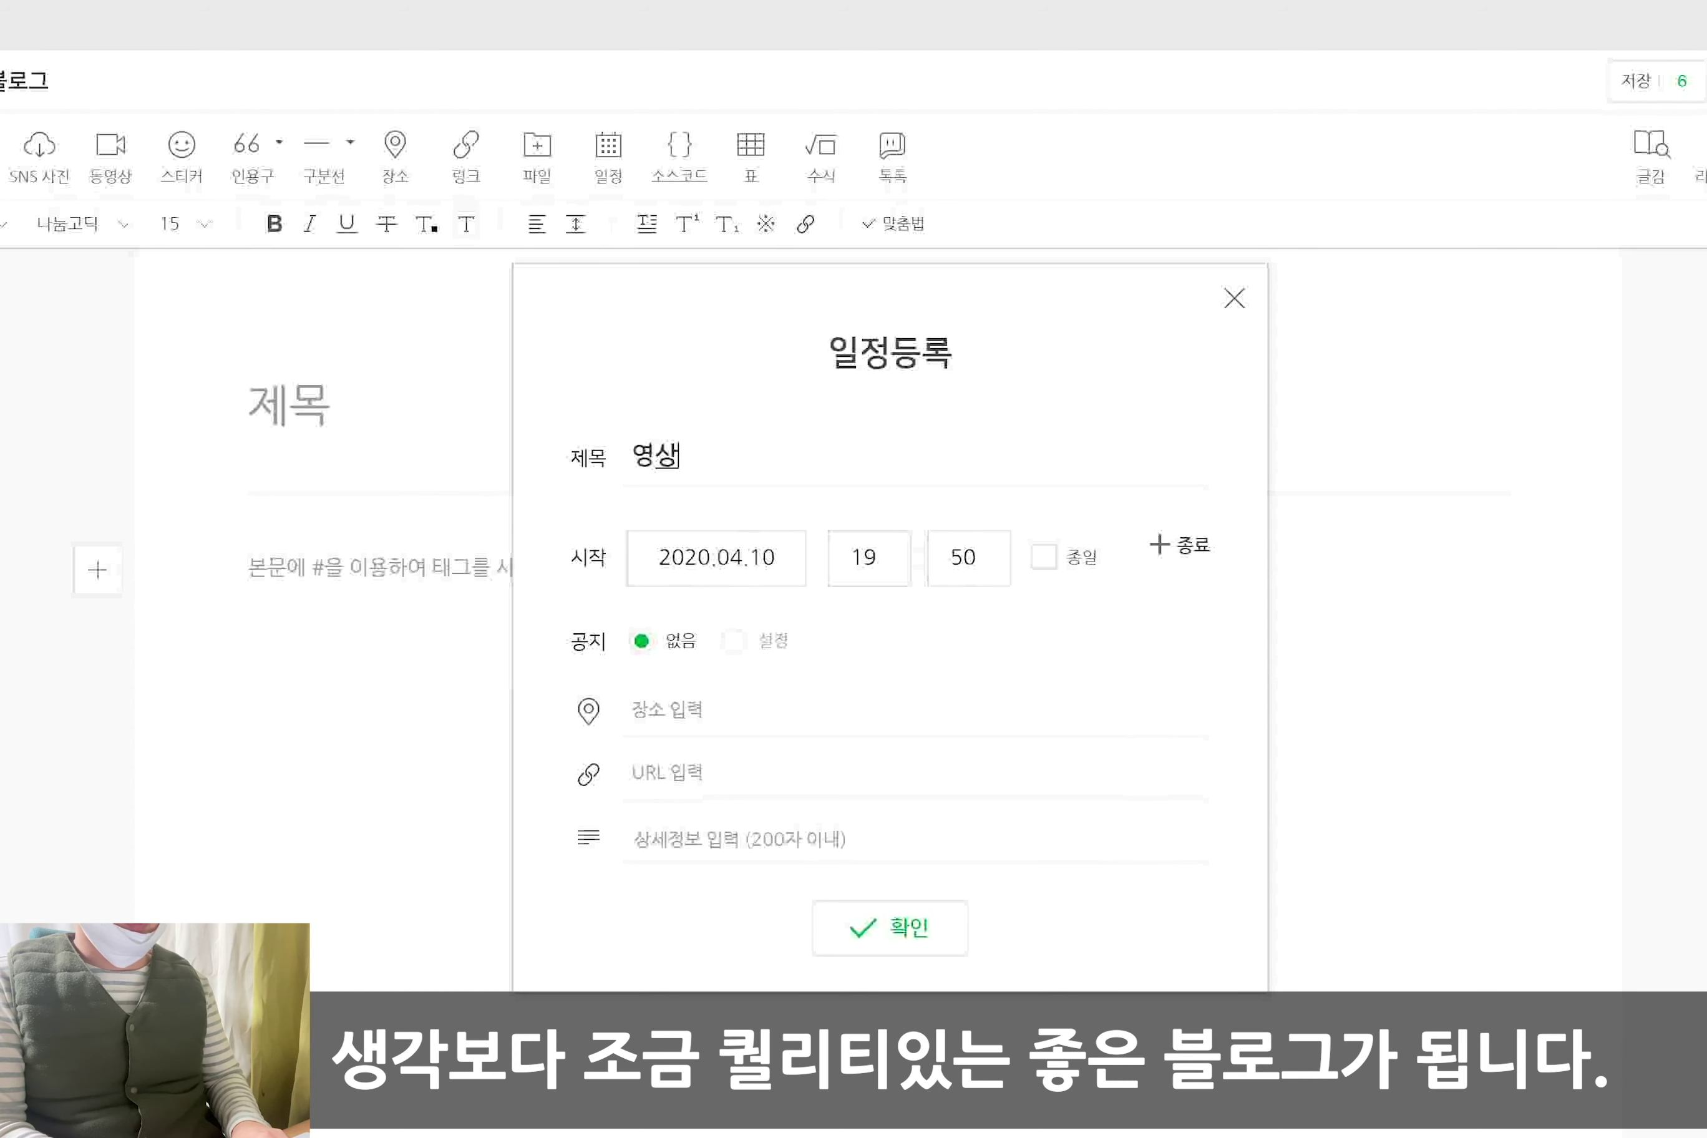
text(상 찍는날)
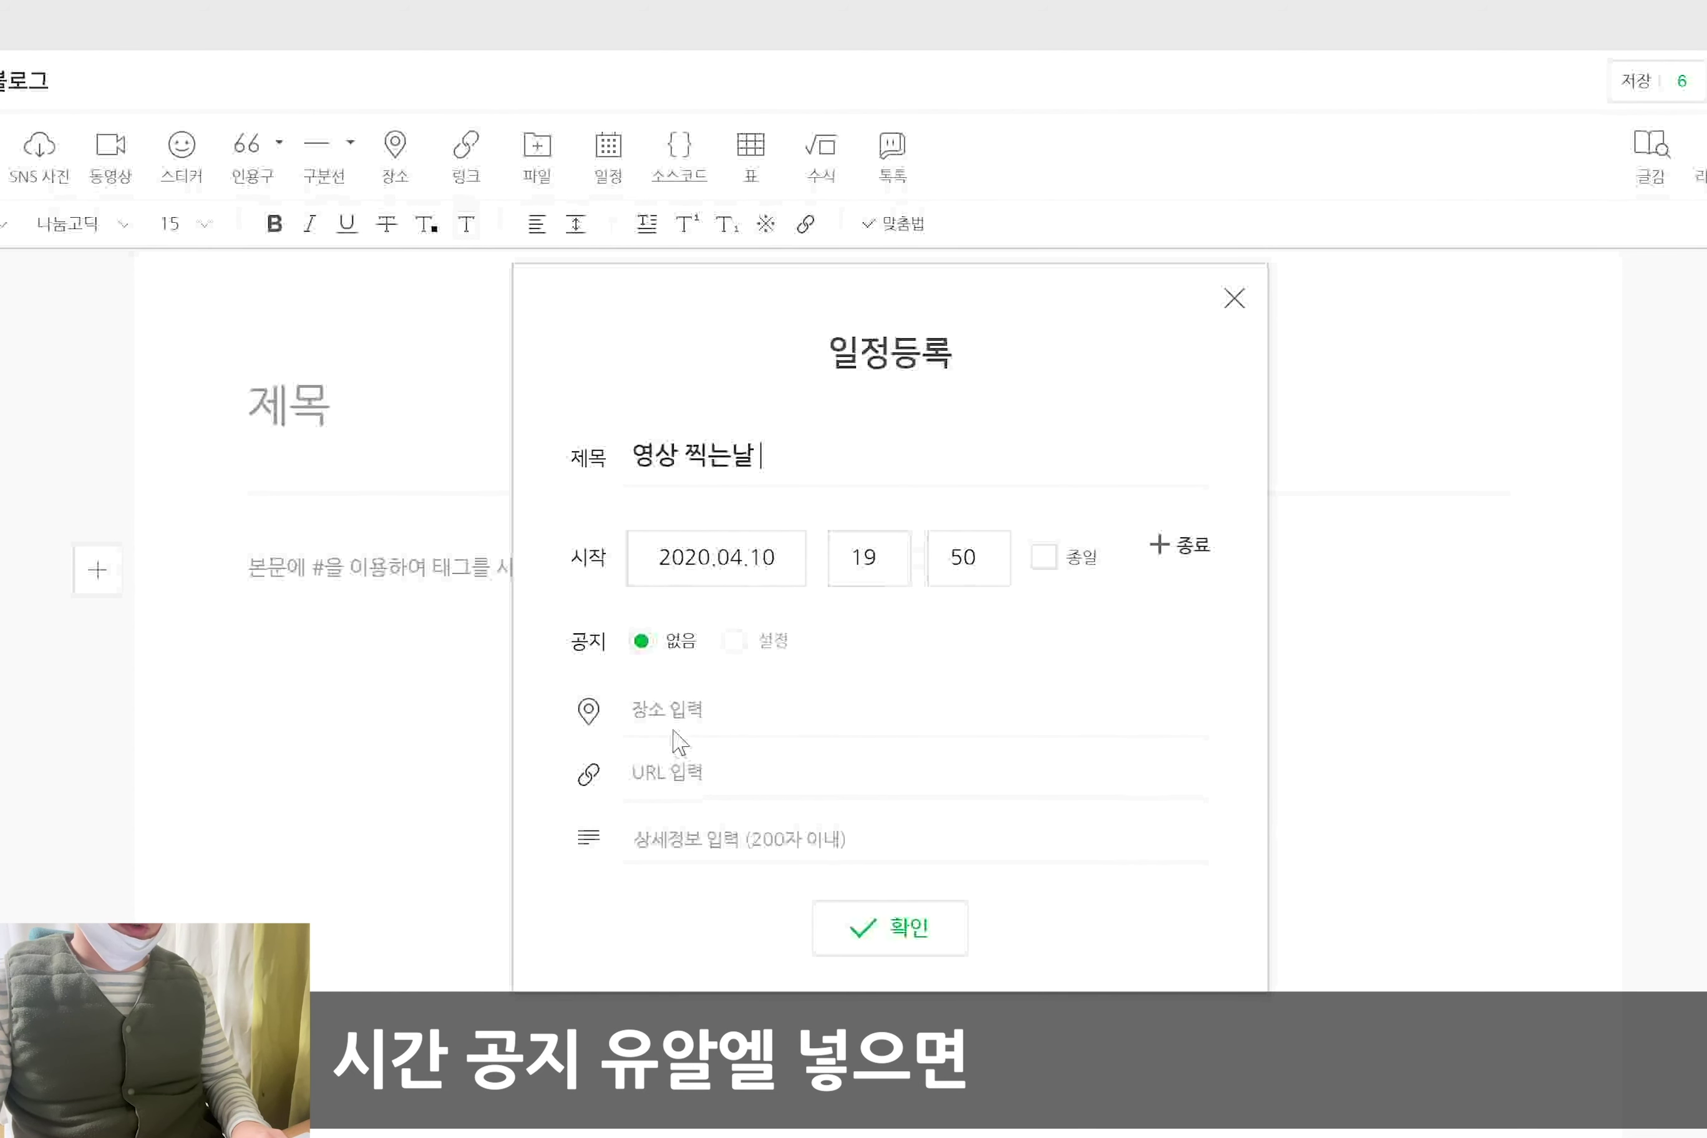
click(911, 935)
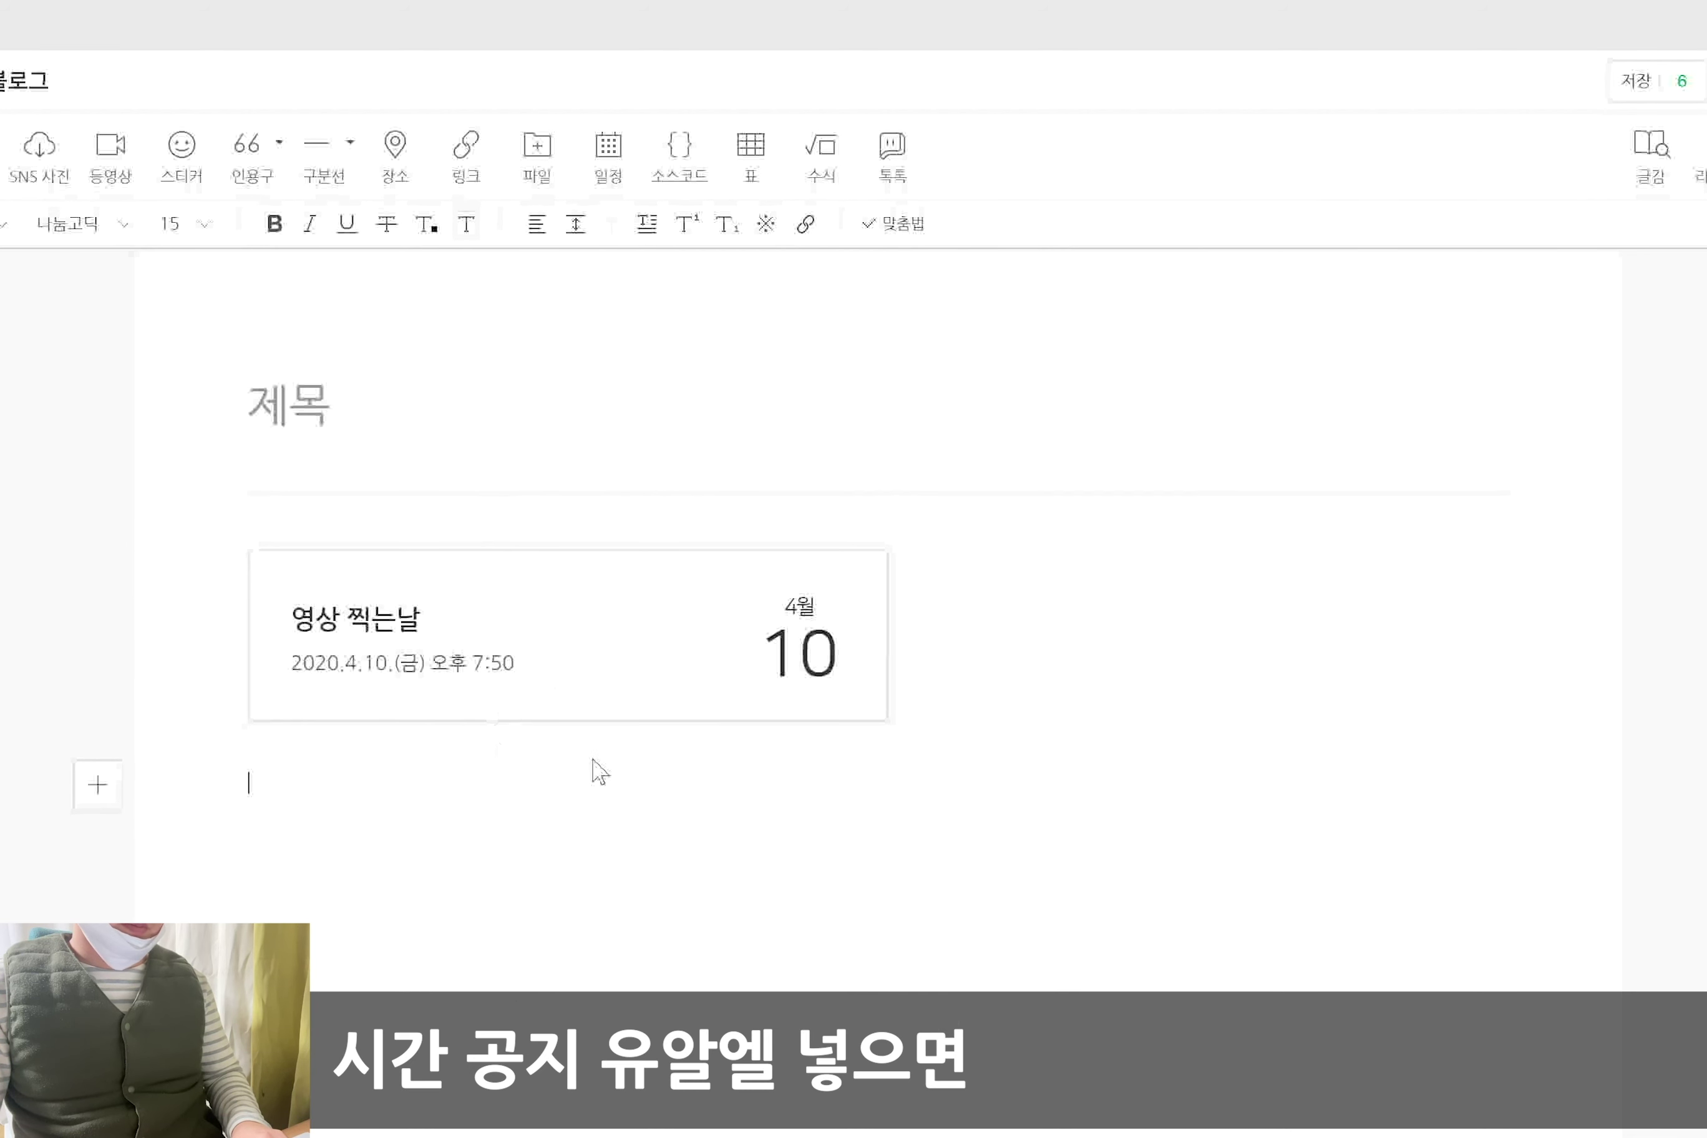
Try centre and right alignment on the 영상 찍는날 schedule card, ending with left alignment
click(620, 633)
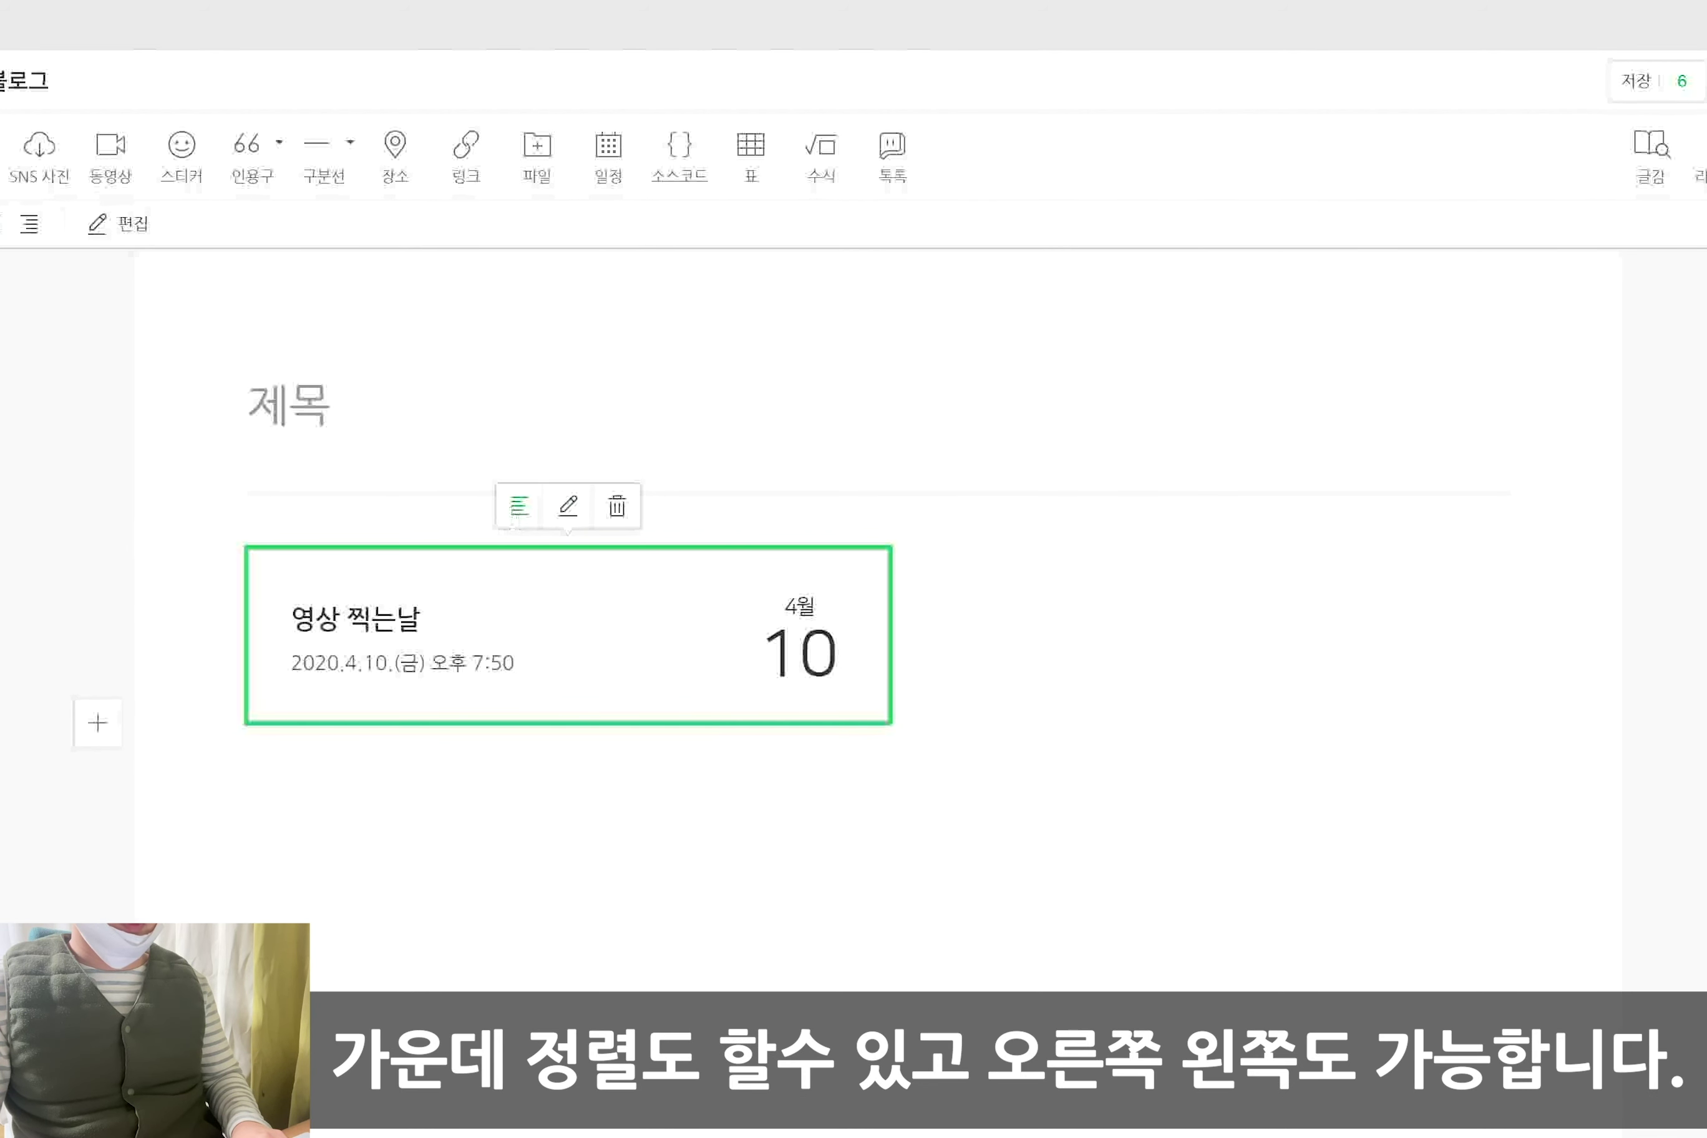
click(519, 506)
click(829, 505)
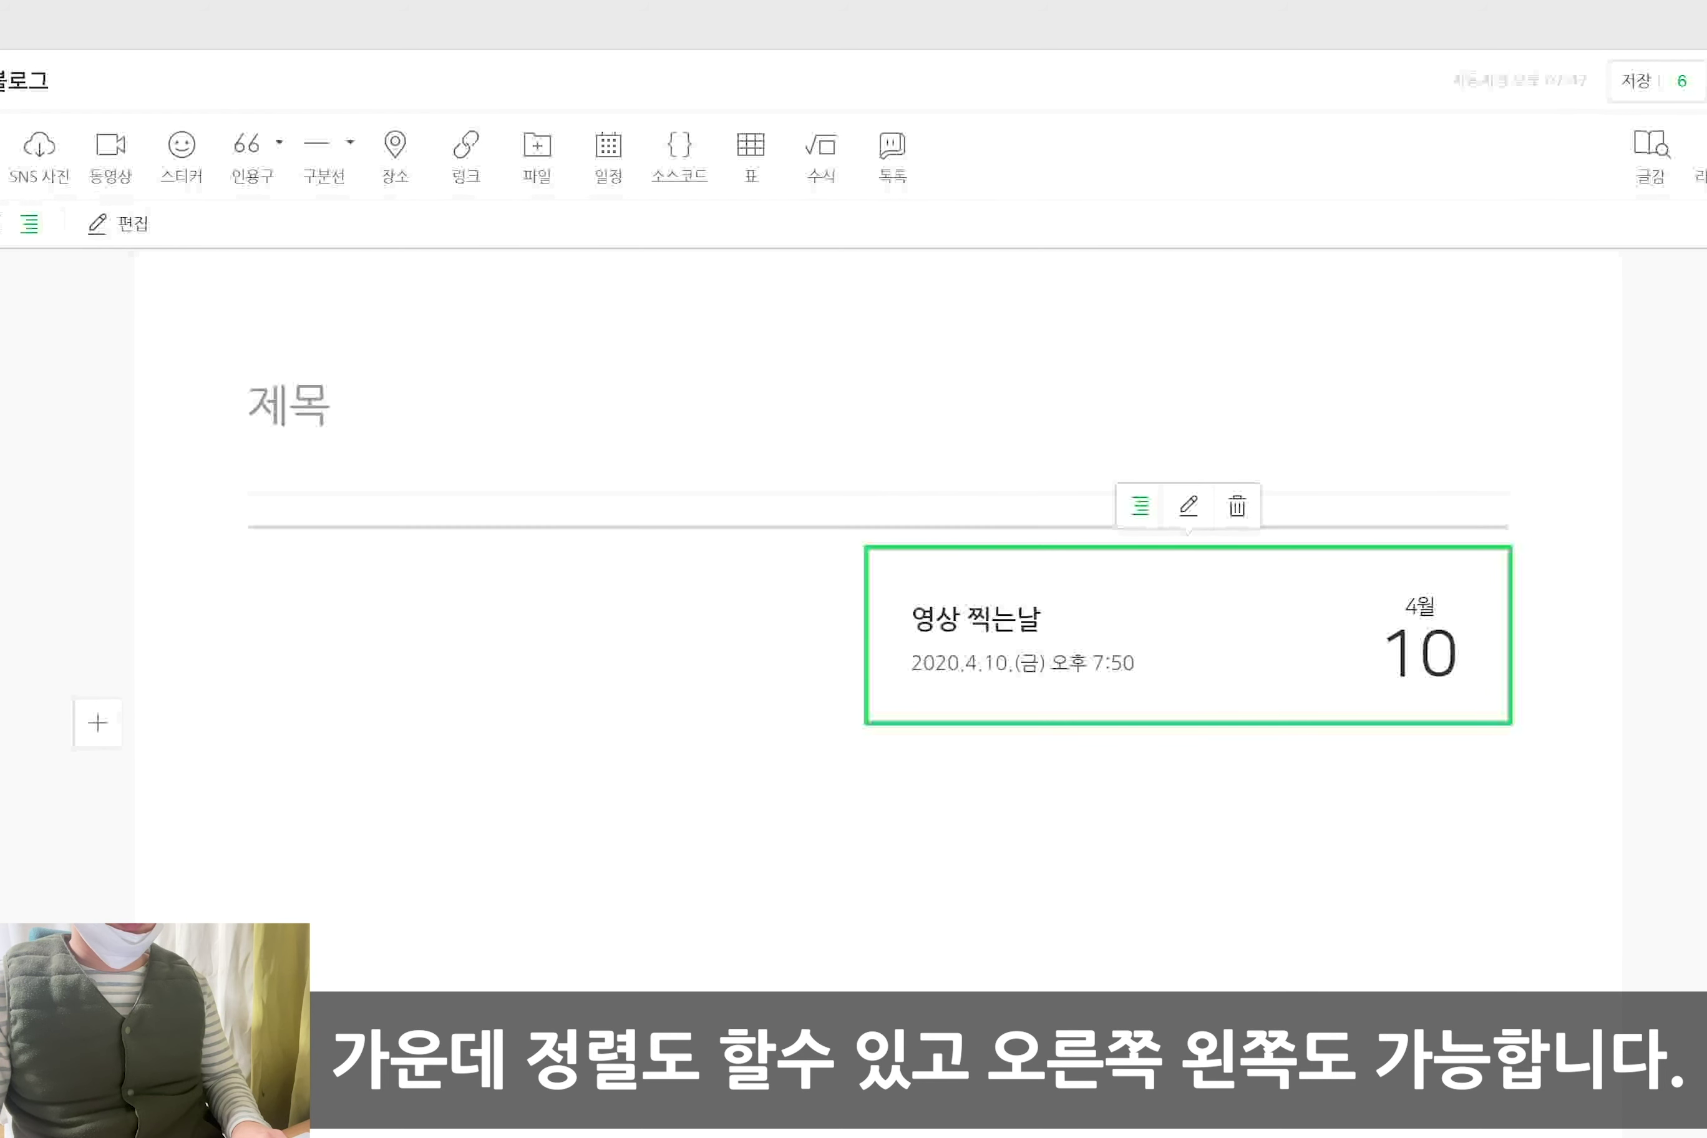
click(1139, 506)
click(758, 818)
click(786, 694)
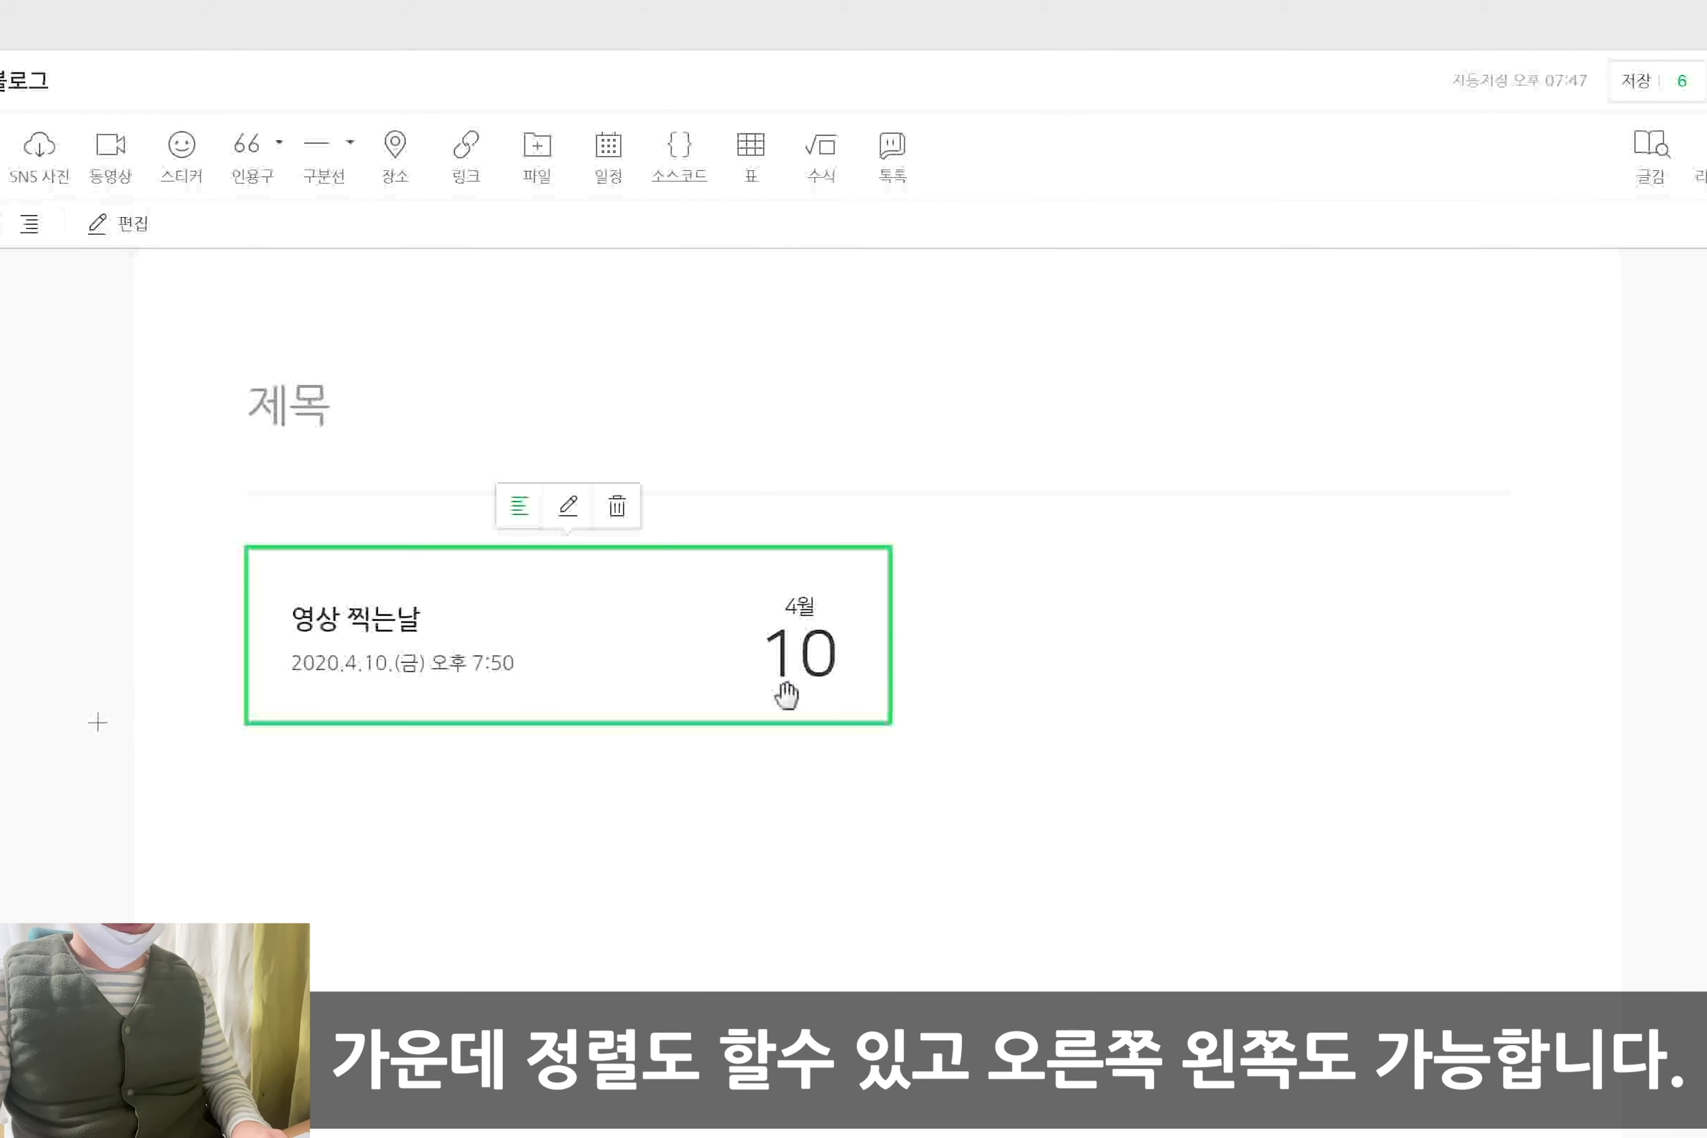
click(636, 778)
click(634, 686)
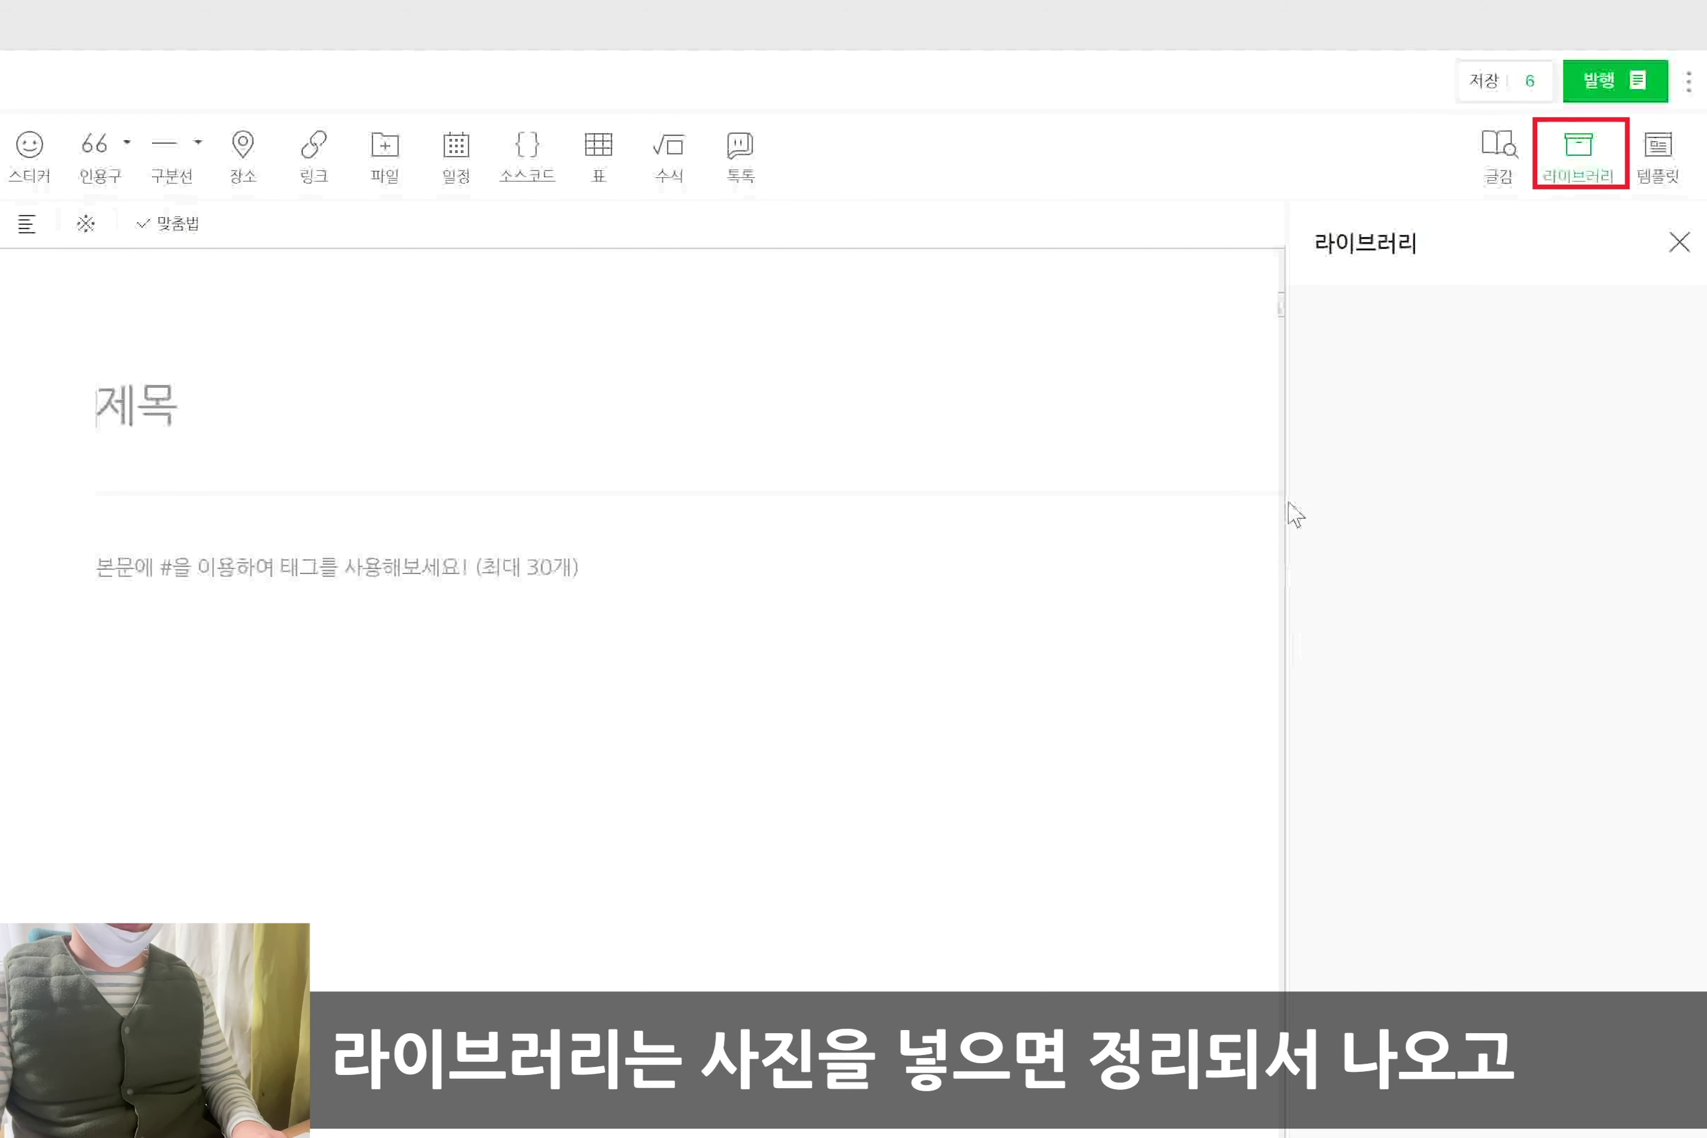
Search the 글감 photos for 카메라 and insert the Unsplash photo of a camera in blue and red light
click(1680, 244)
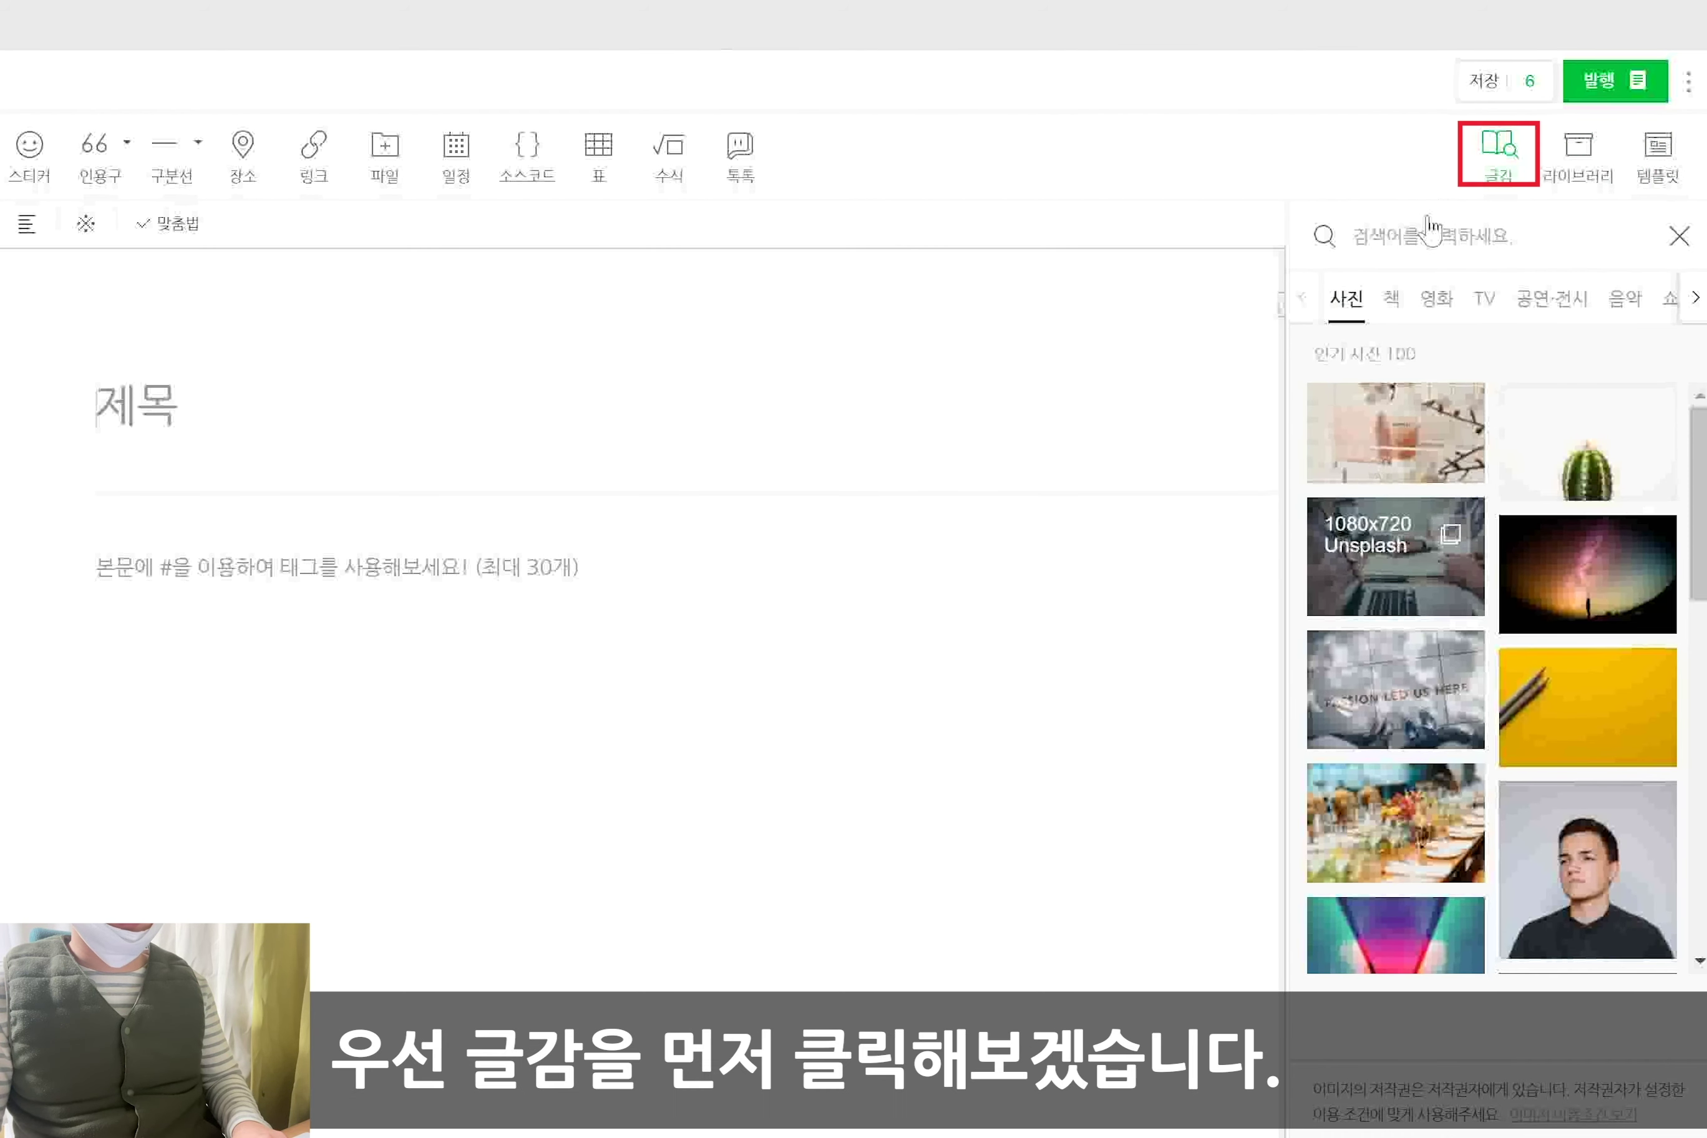
mouse_move(1442, 584)
scroll(1498, 734, down, 10)
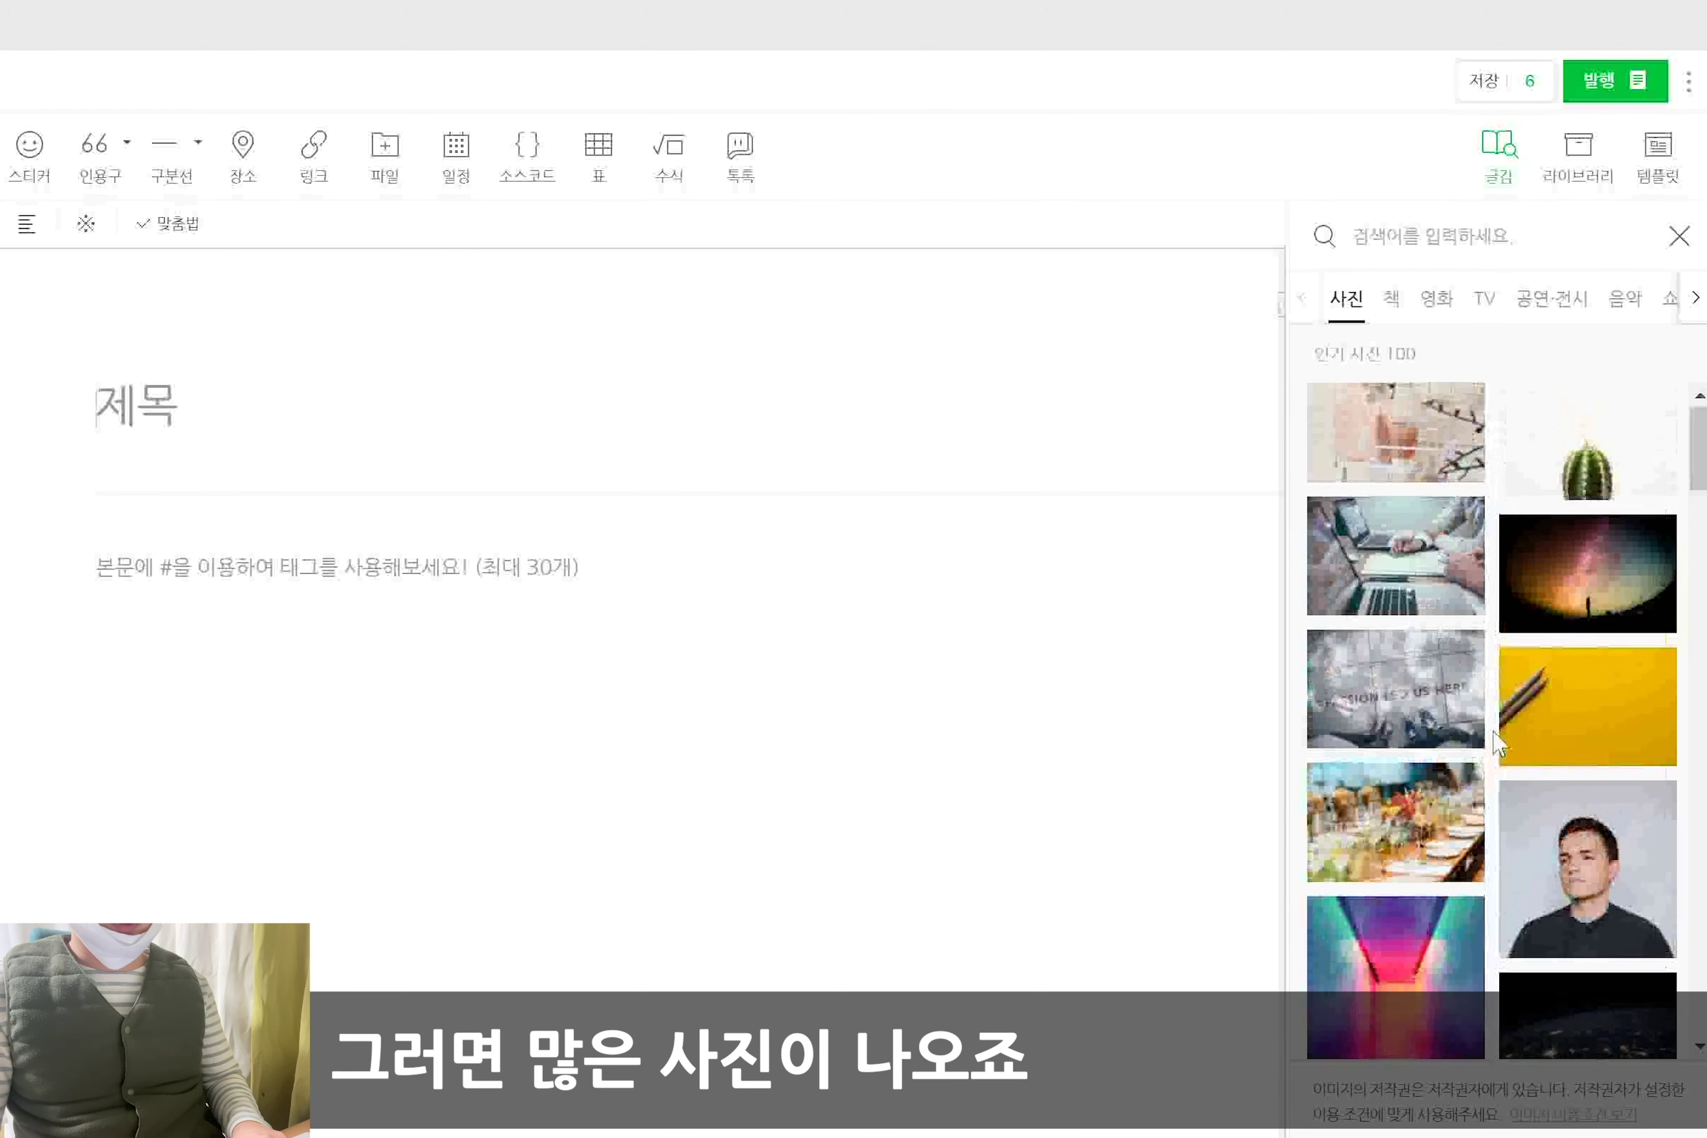
click(1355, 236)
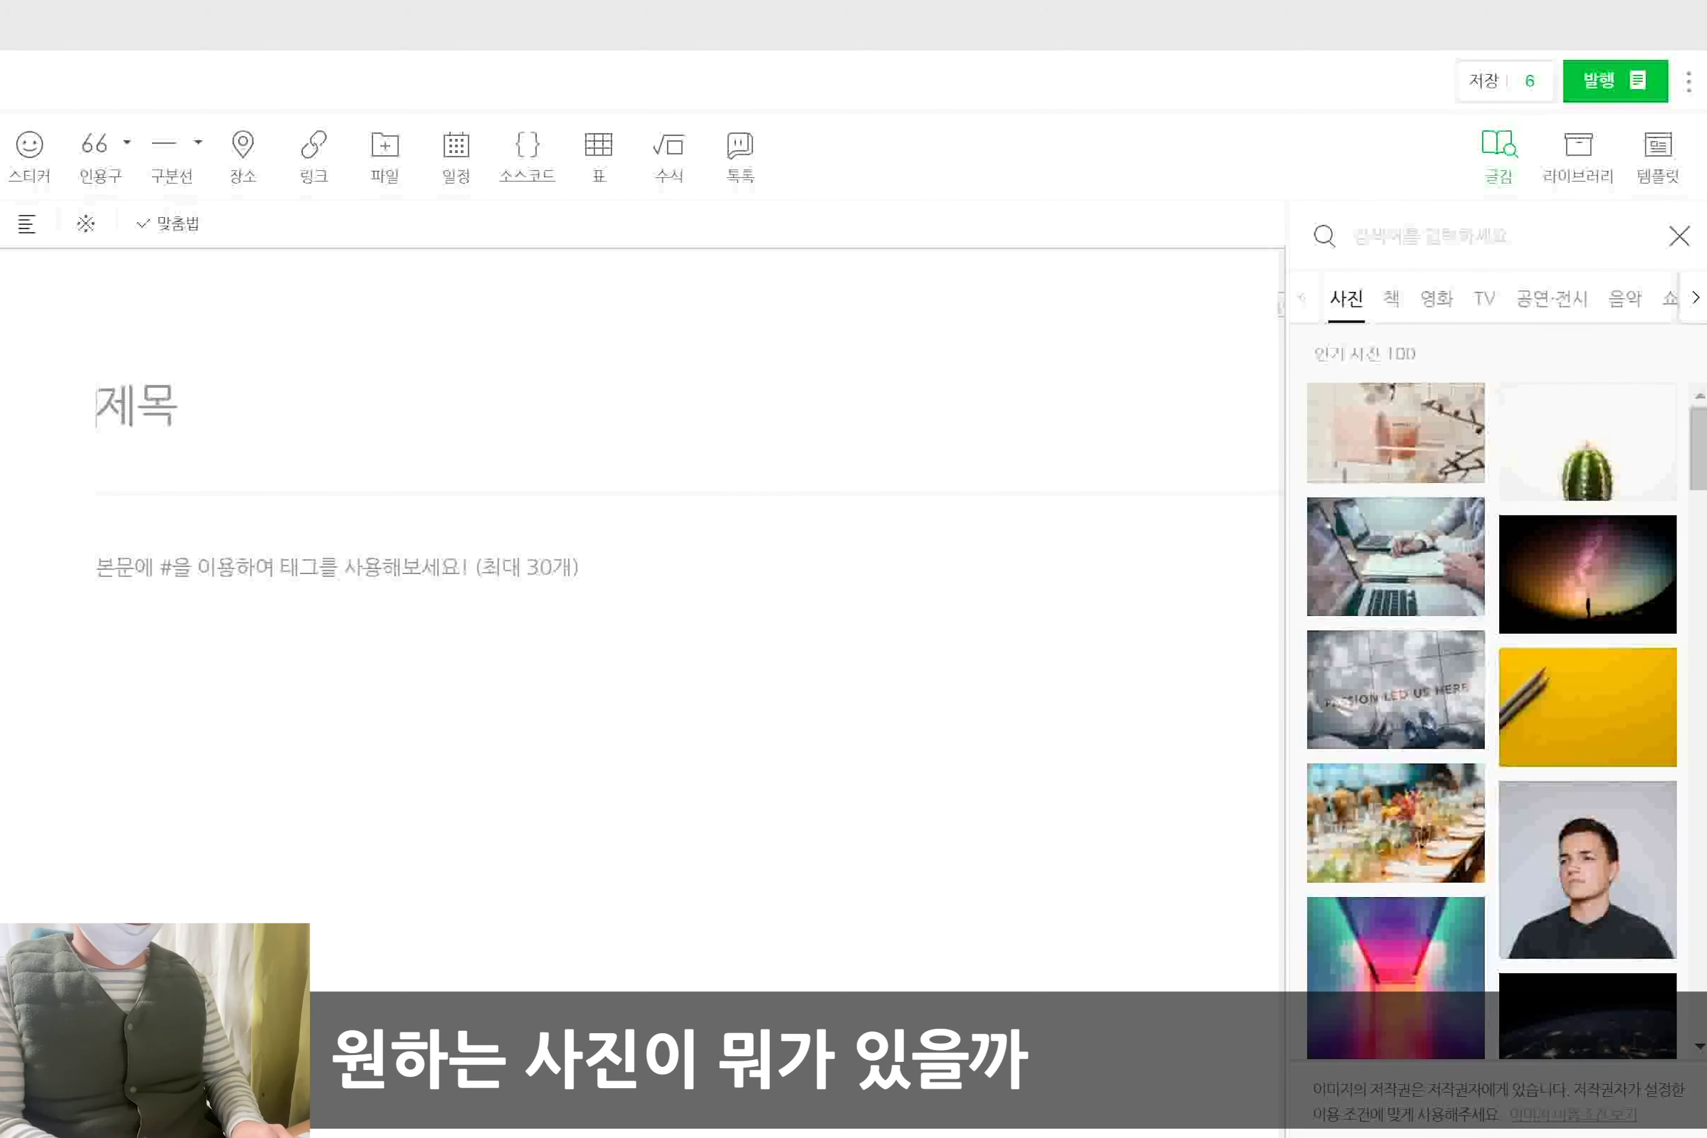
text(카메라)
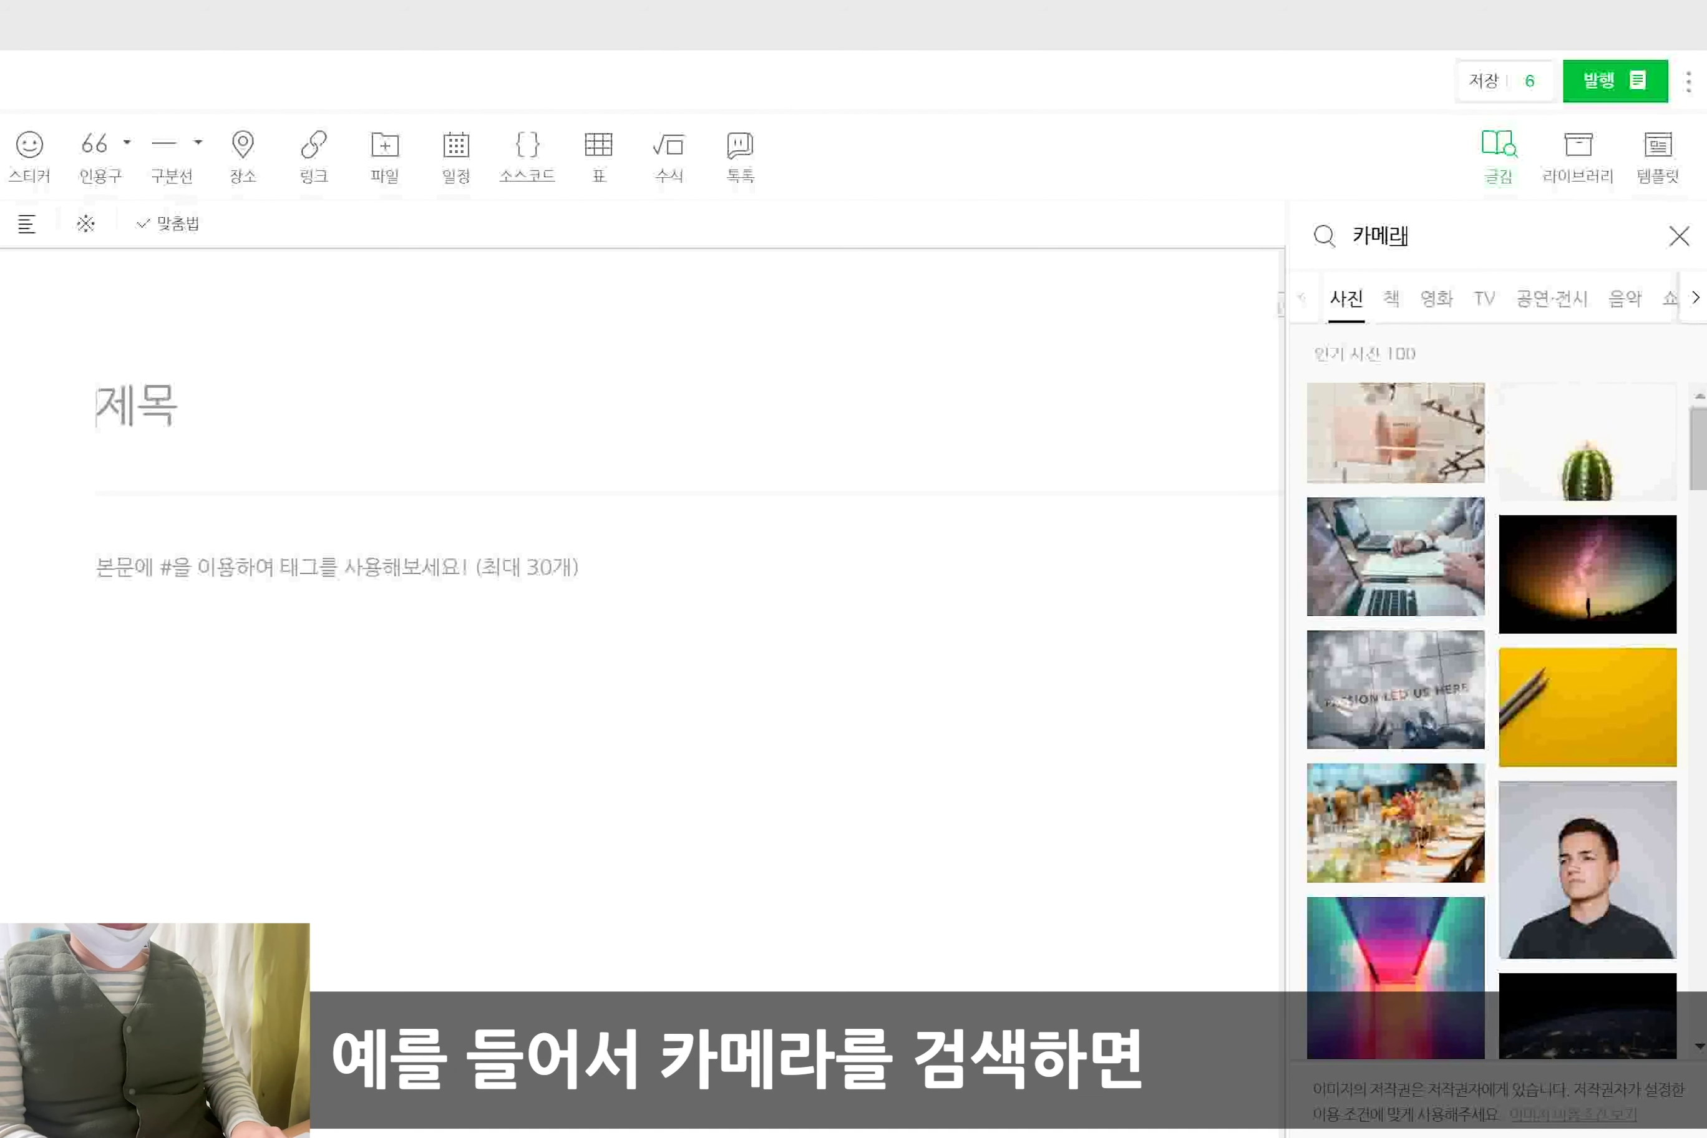
key(Return)
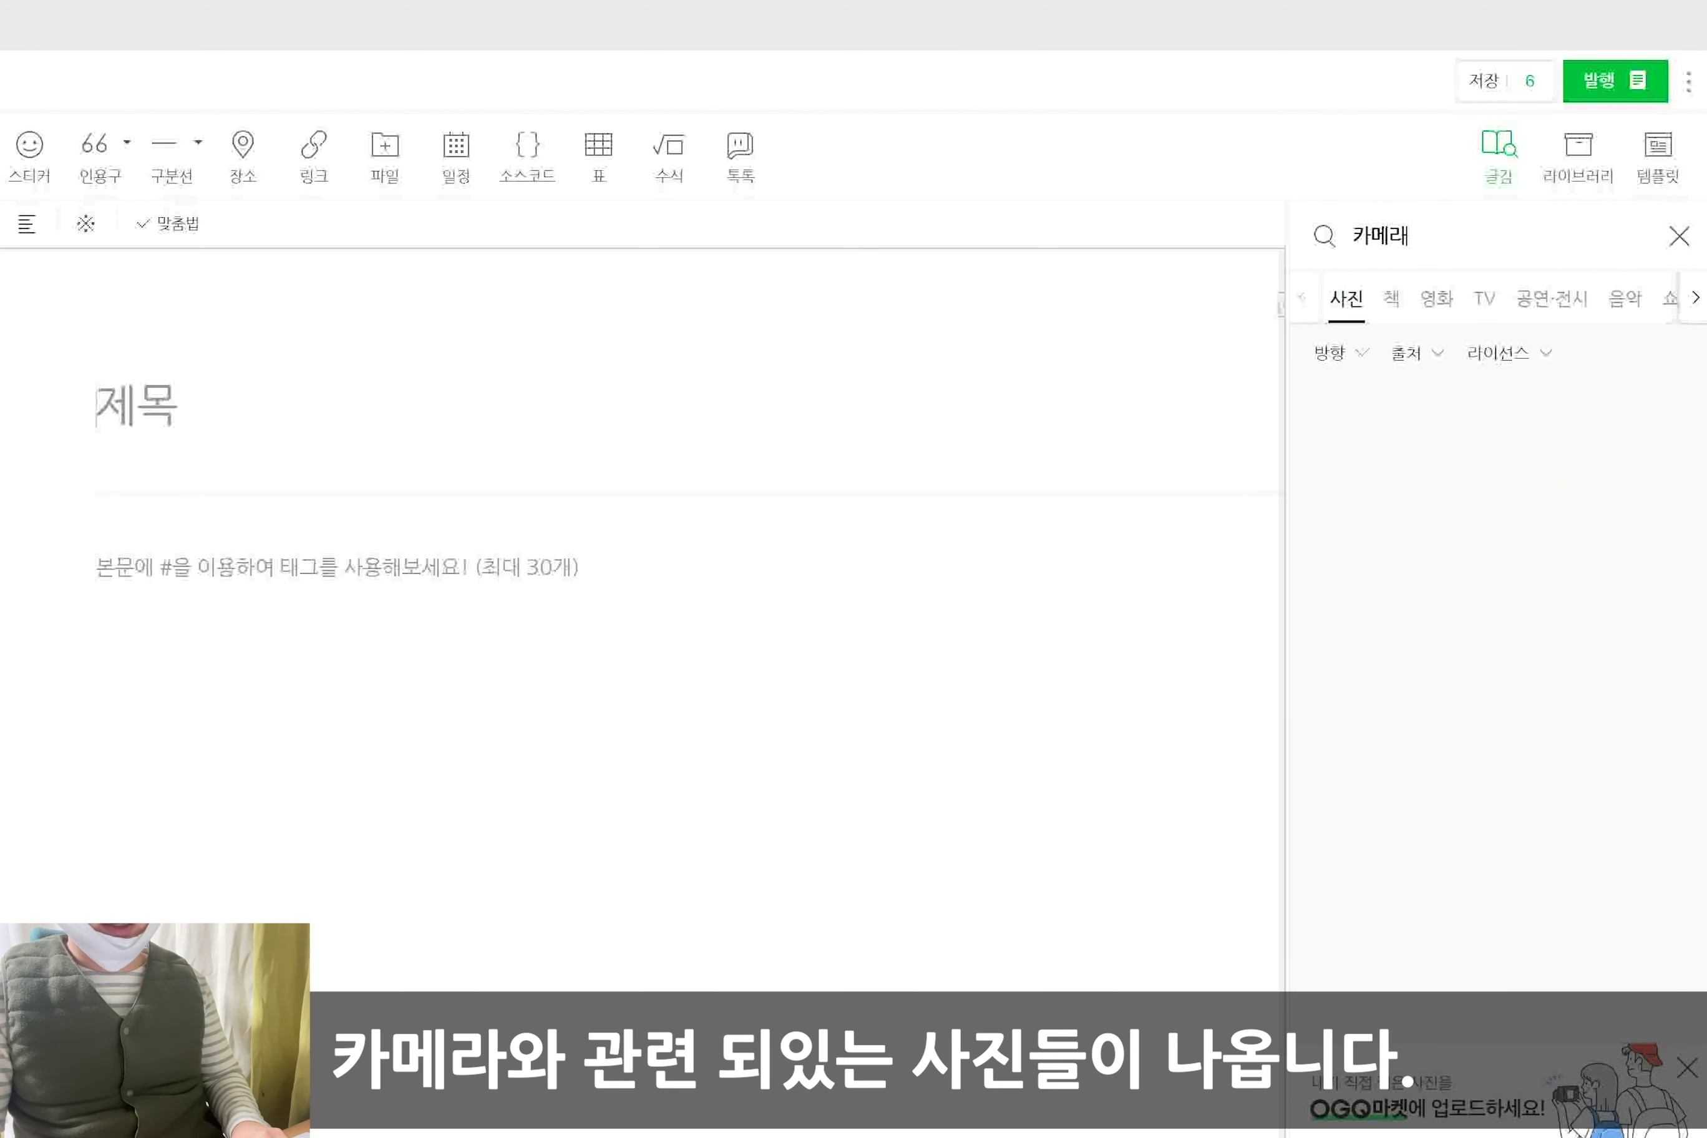
mouse_move(1456, 558)
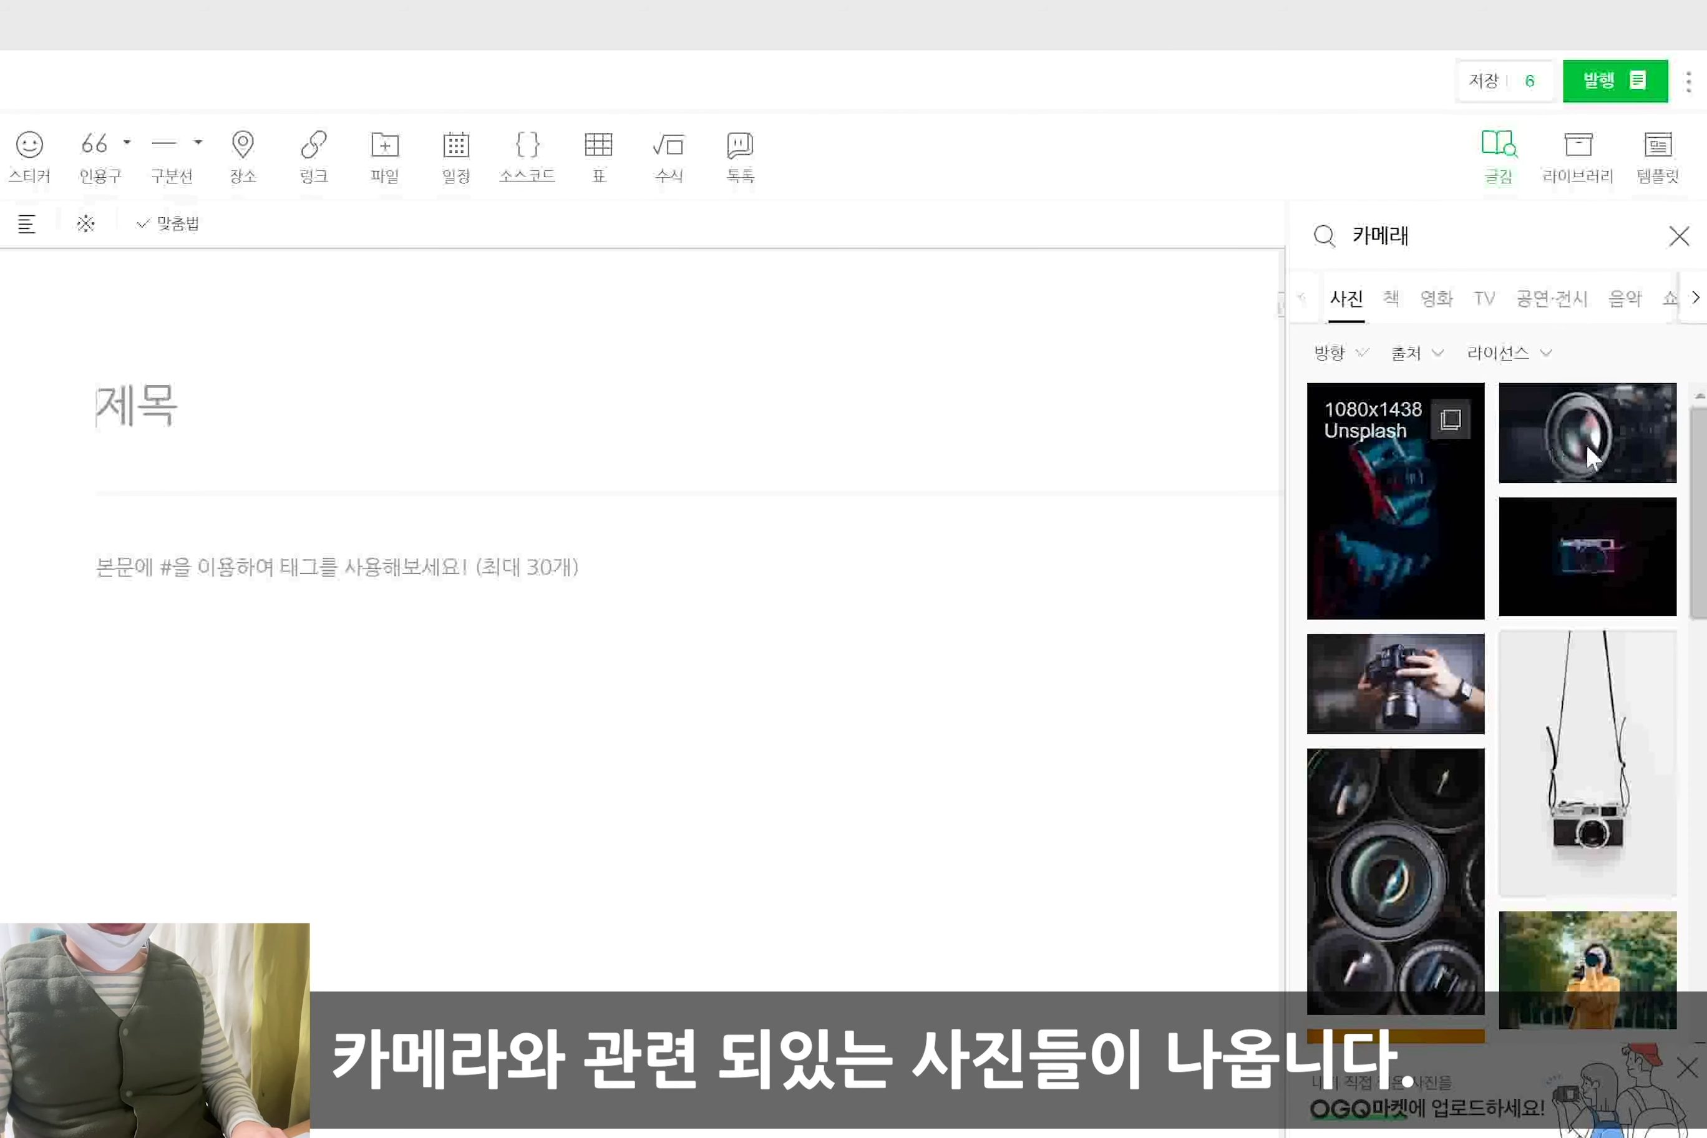
click(1454, 560)
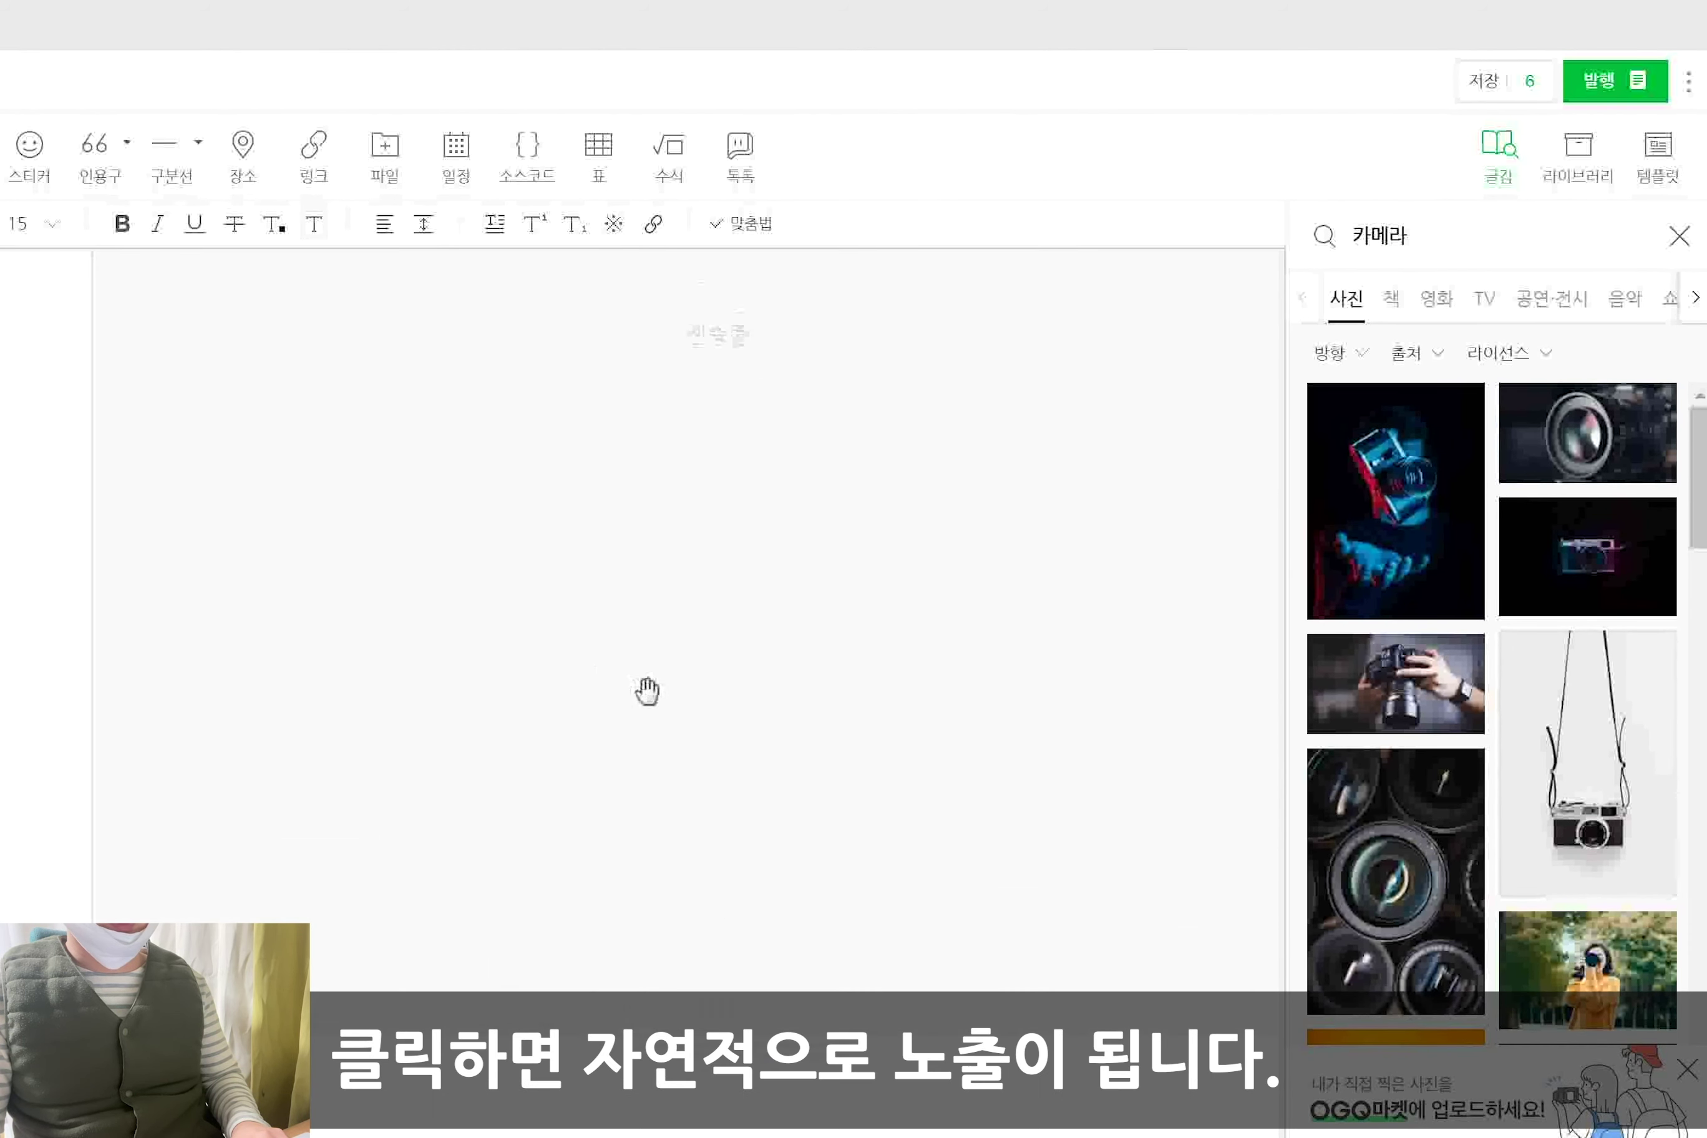
Examine the inserted camera photo in the post body, including the source credit beneath it
scroll(507, 514, up, 1)
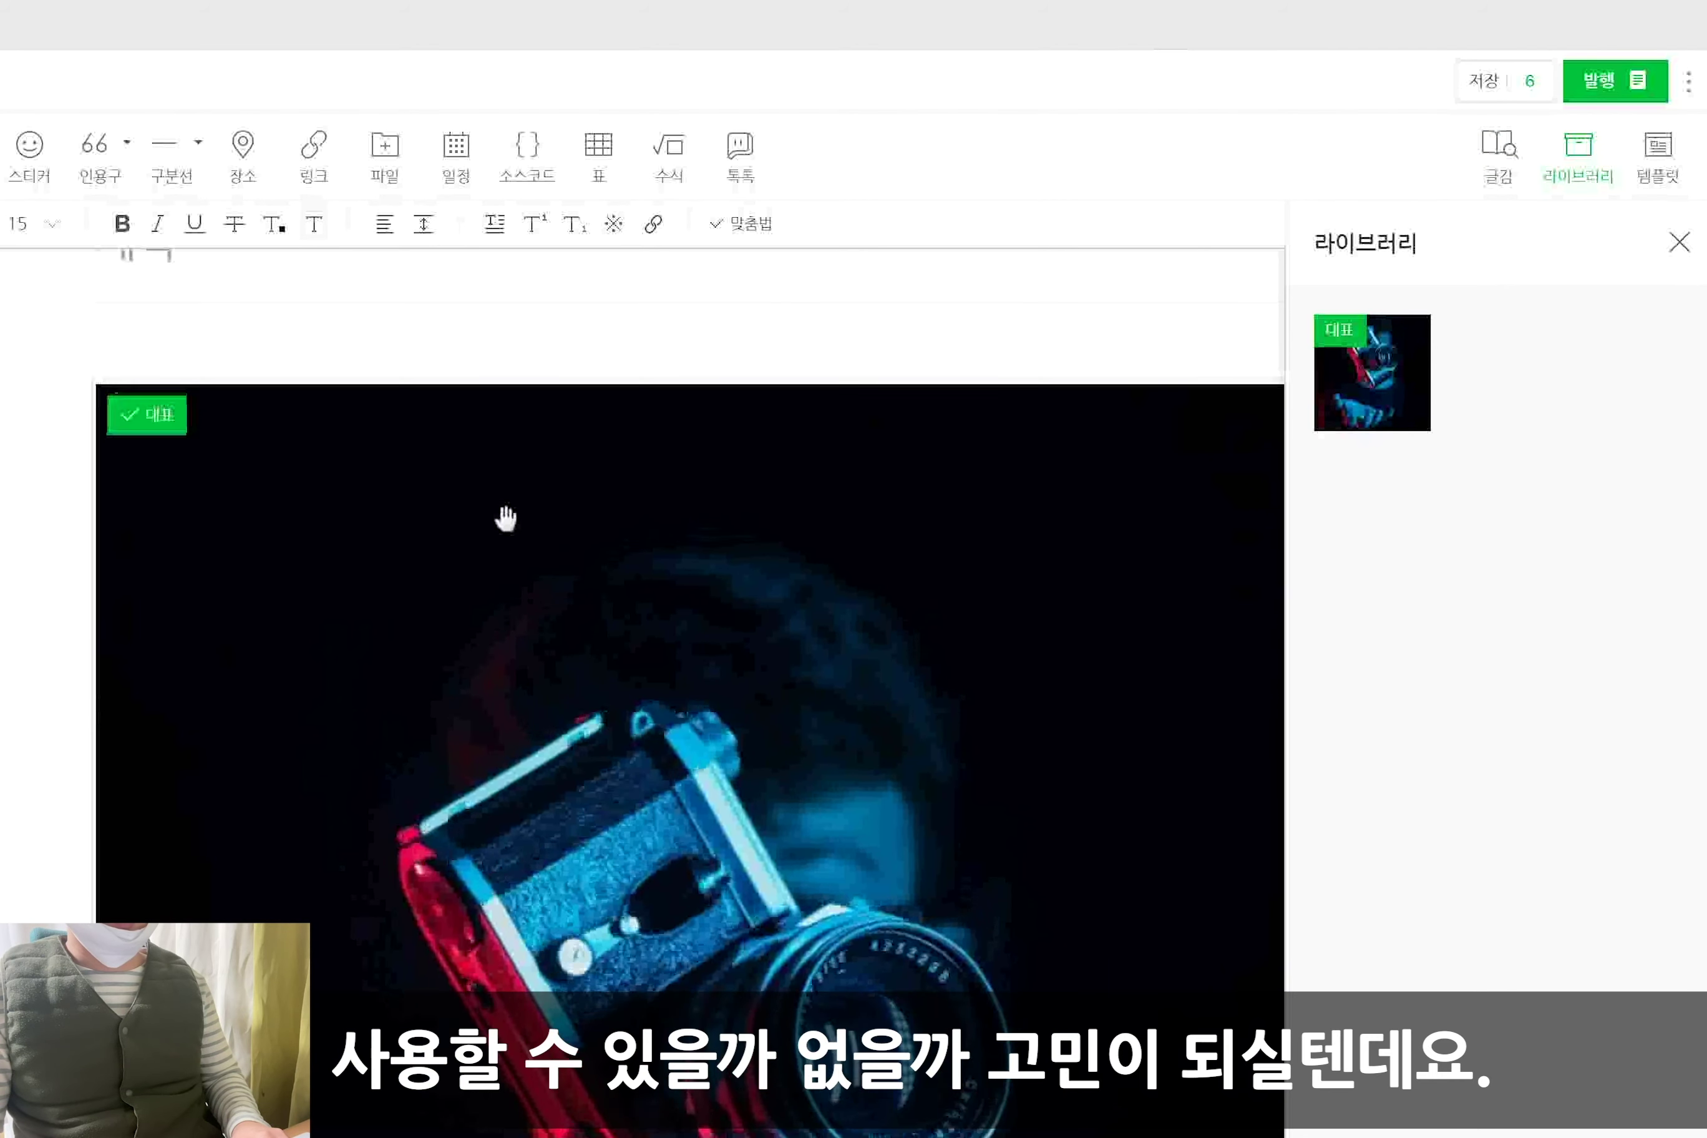
scroll(786, 739, down, 10)
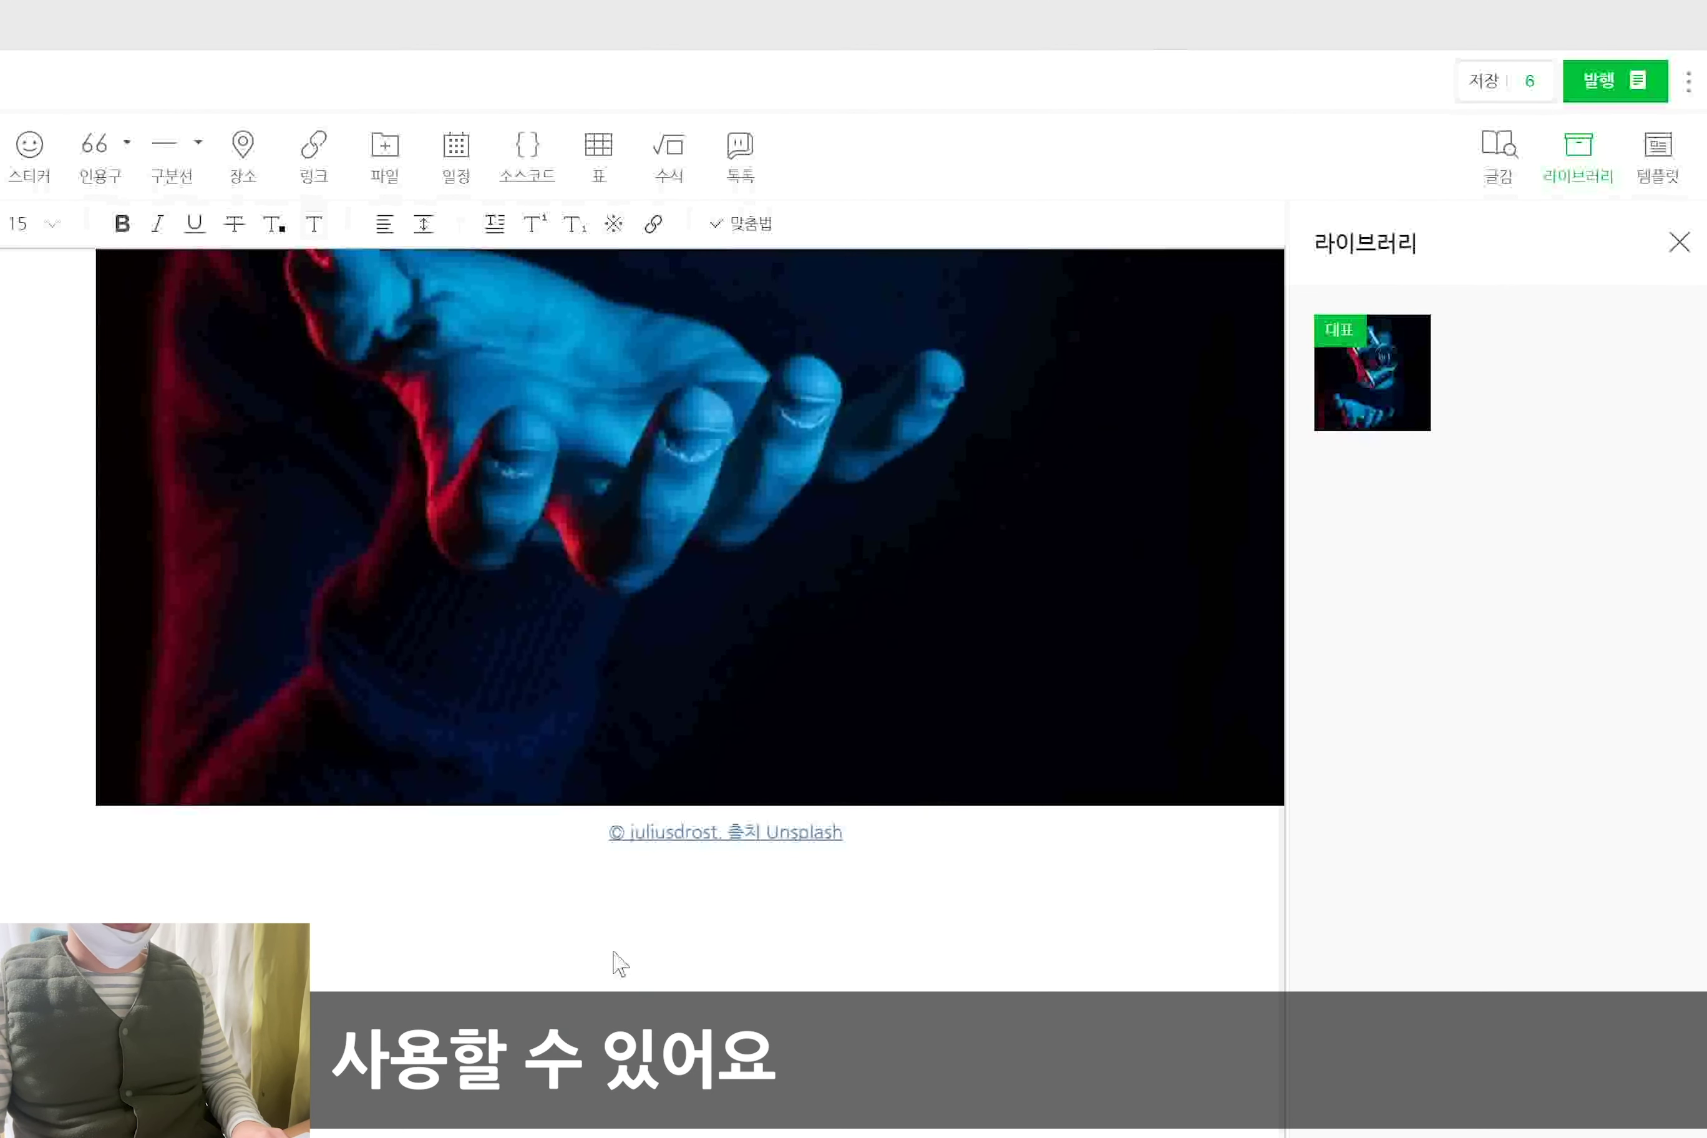
key(Up)
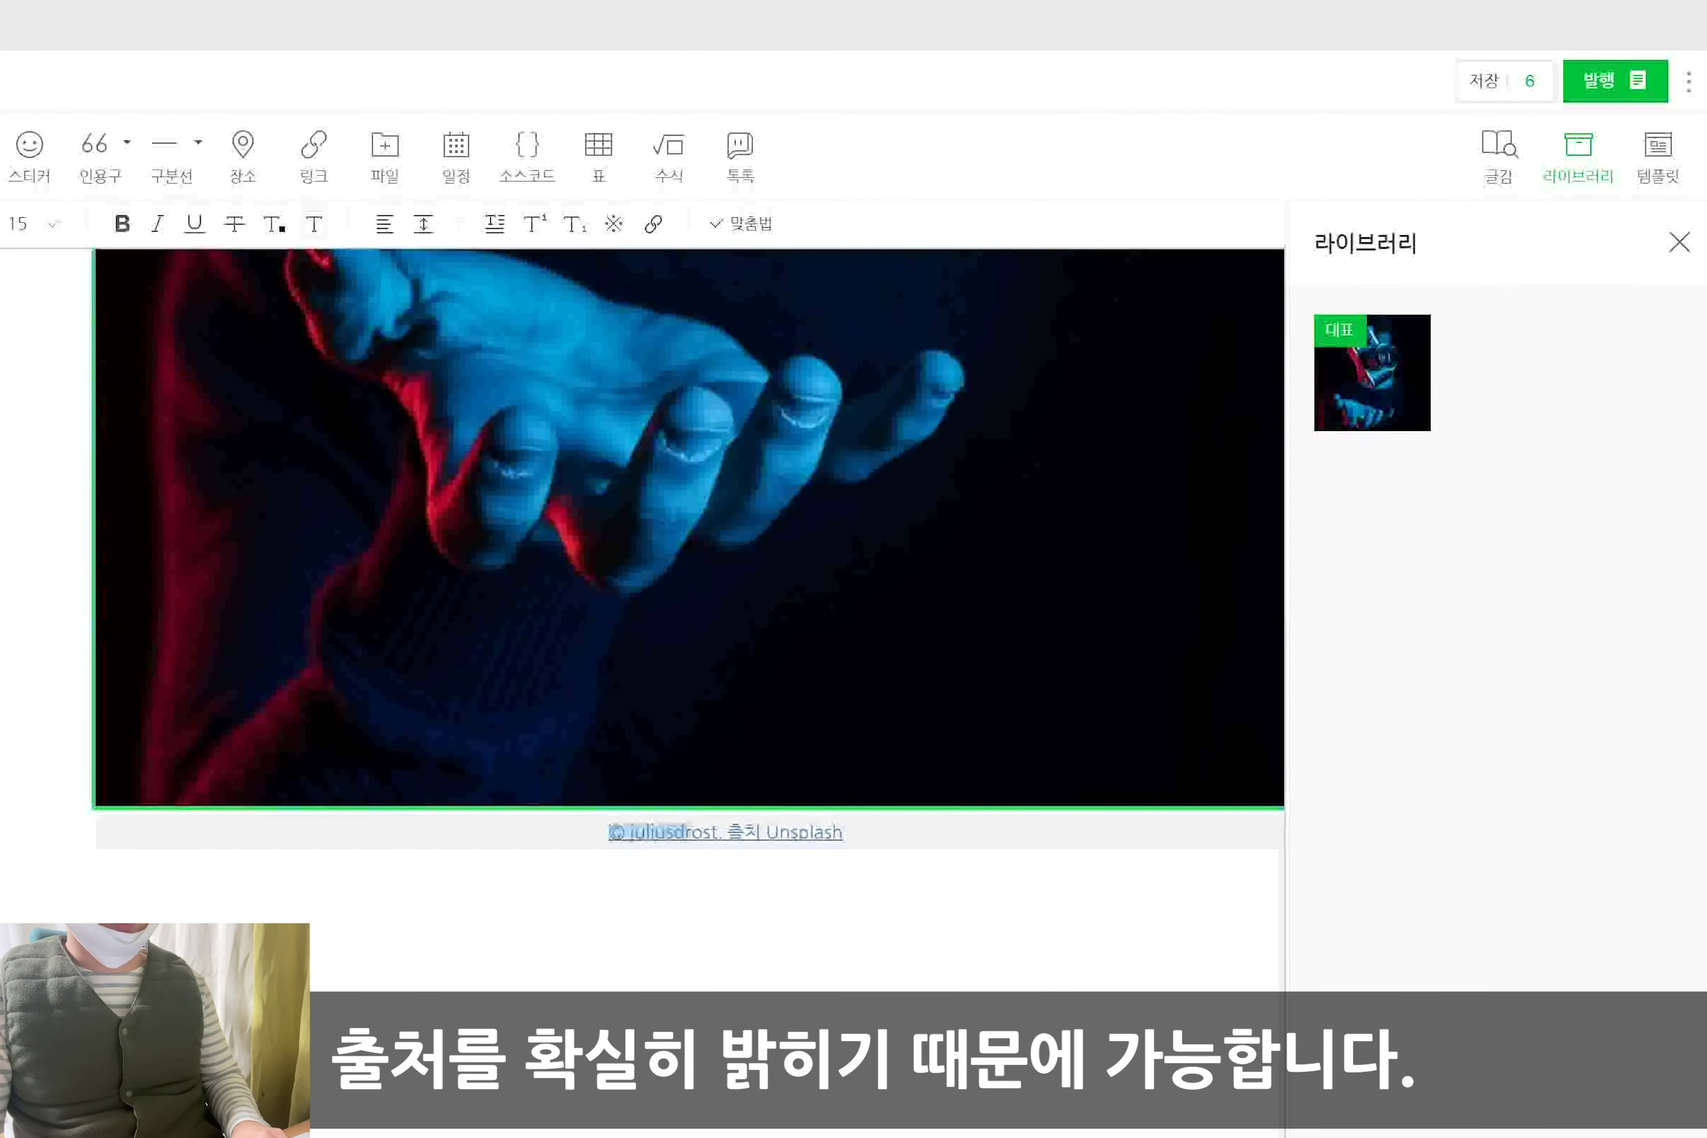
key(Down)
scroll(712, 716, up, 2)
scroll(712, 715, up, 10)
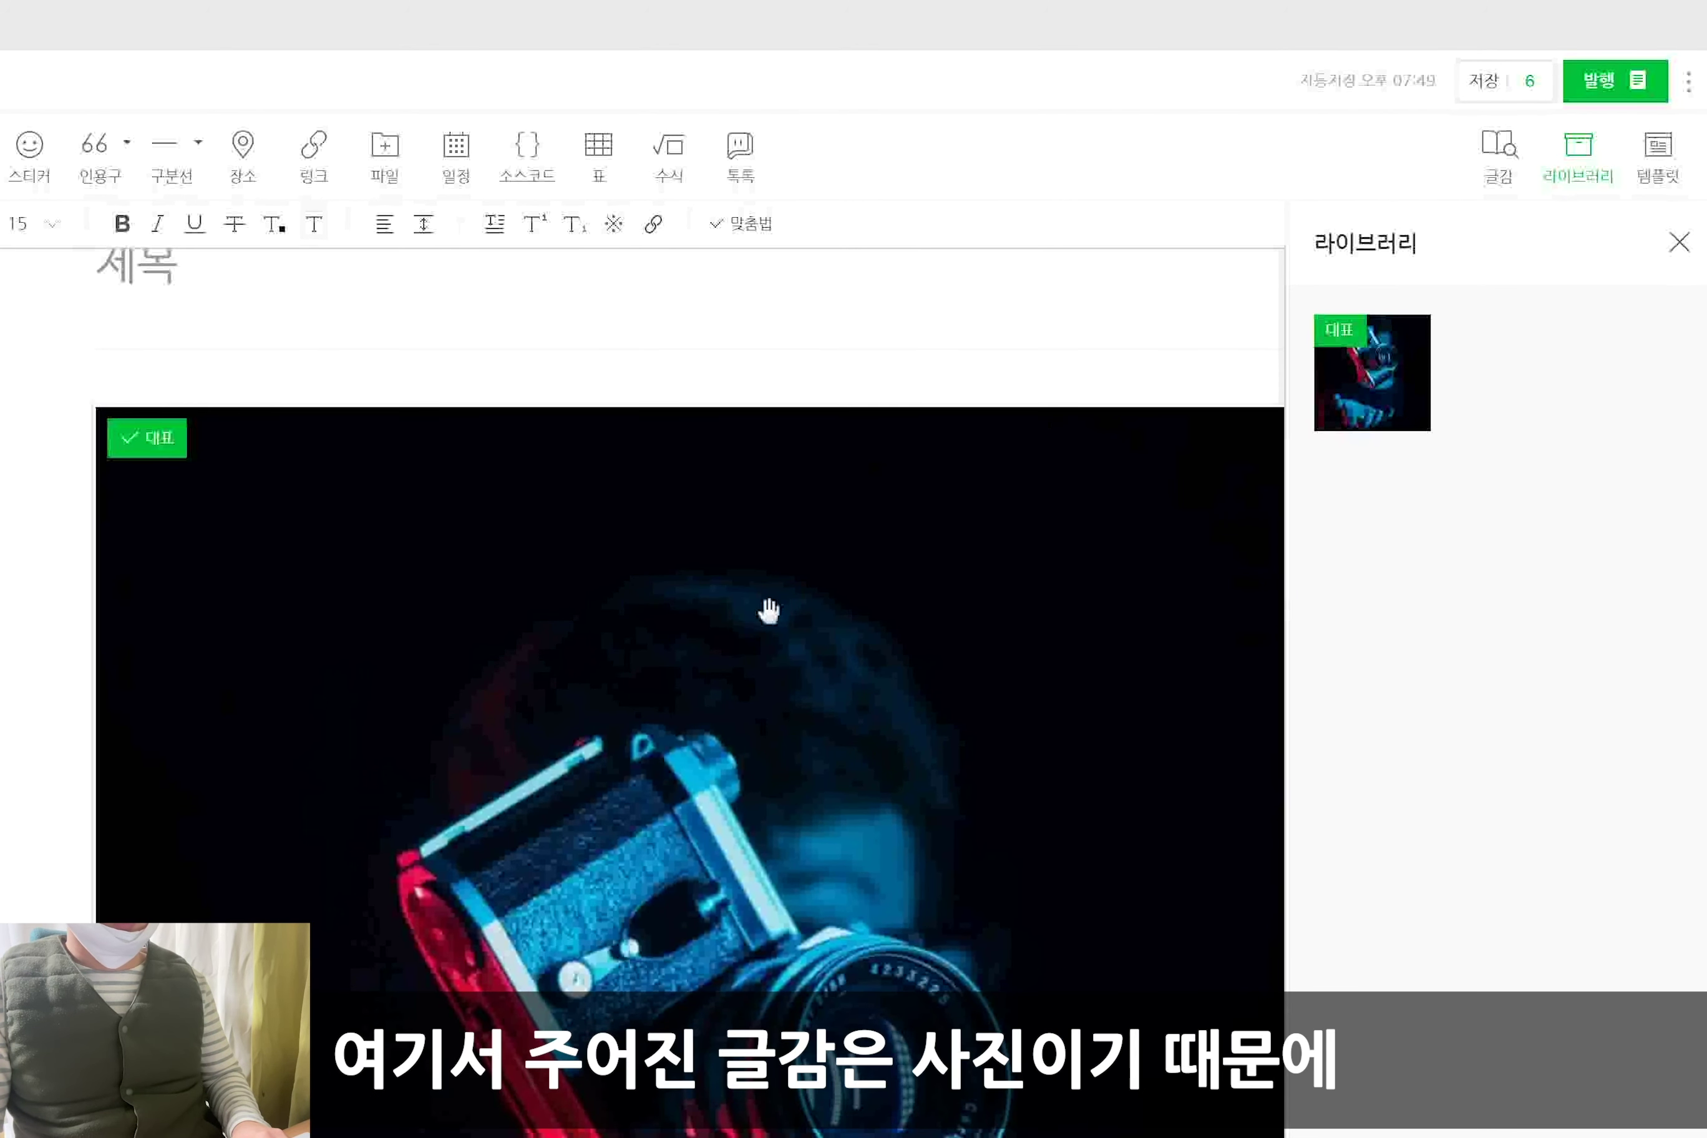
Show the 카메라 photo results in 글감 again and delete the inserted camera photo from the post body
click(1500, 187)
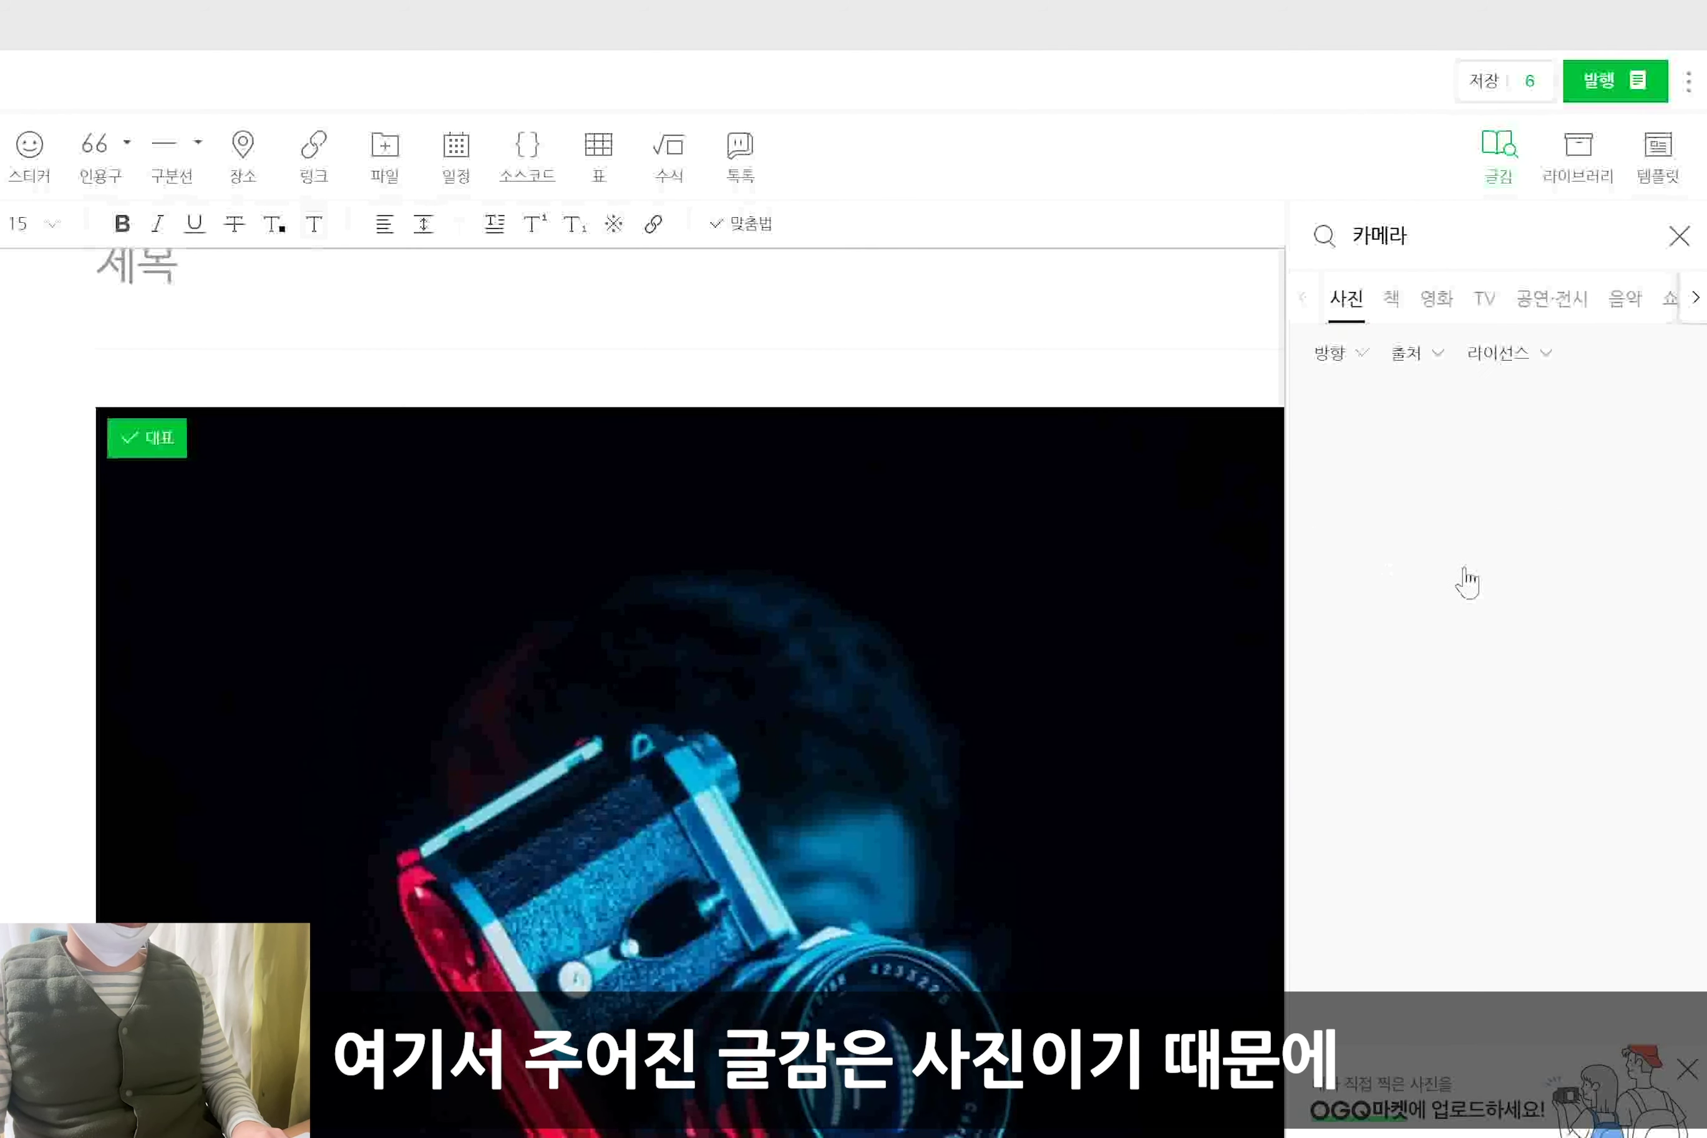
mouse_move(1461, 582)
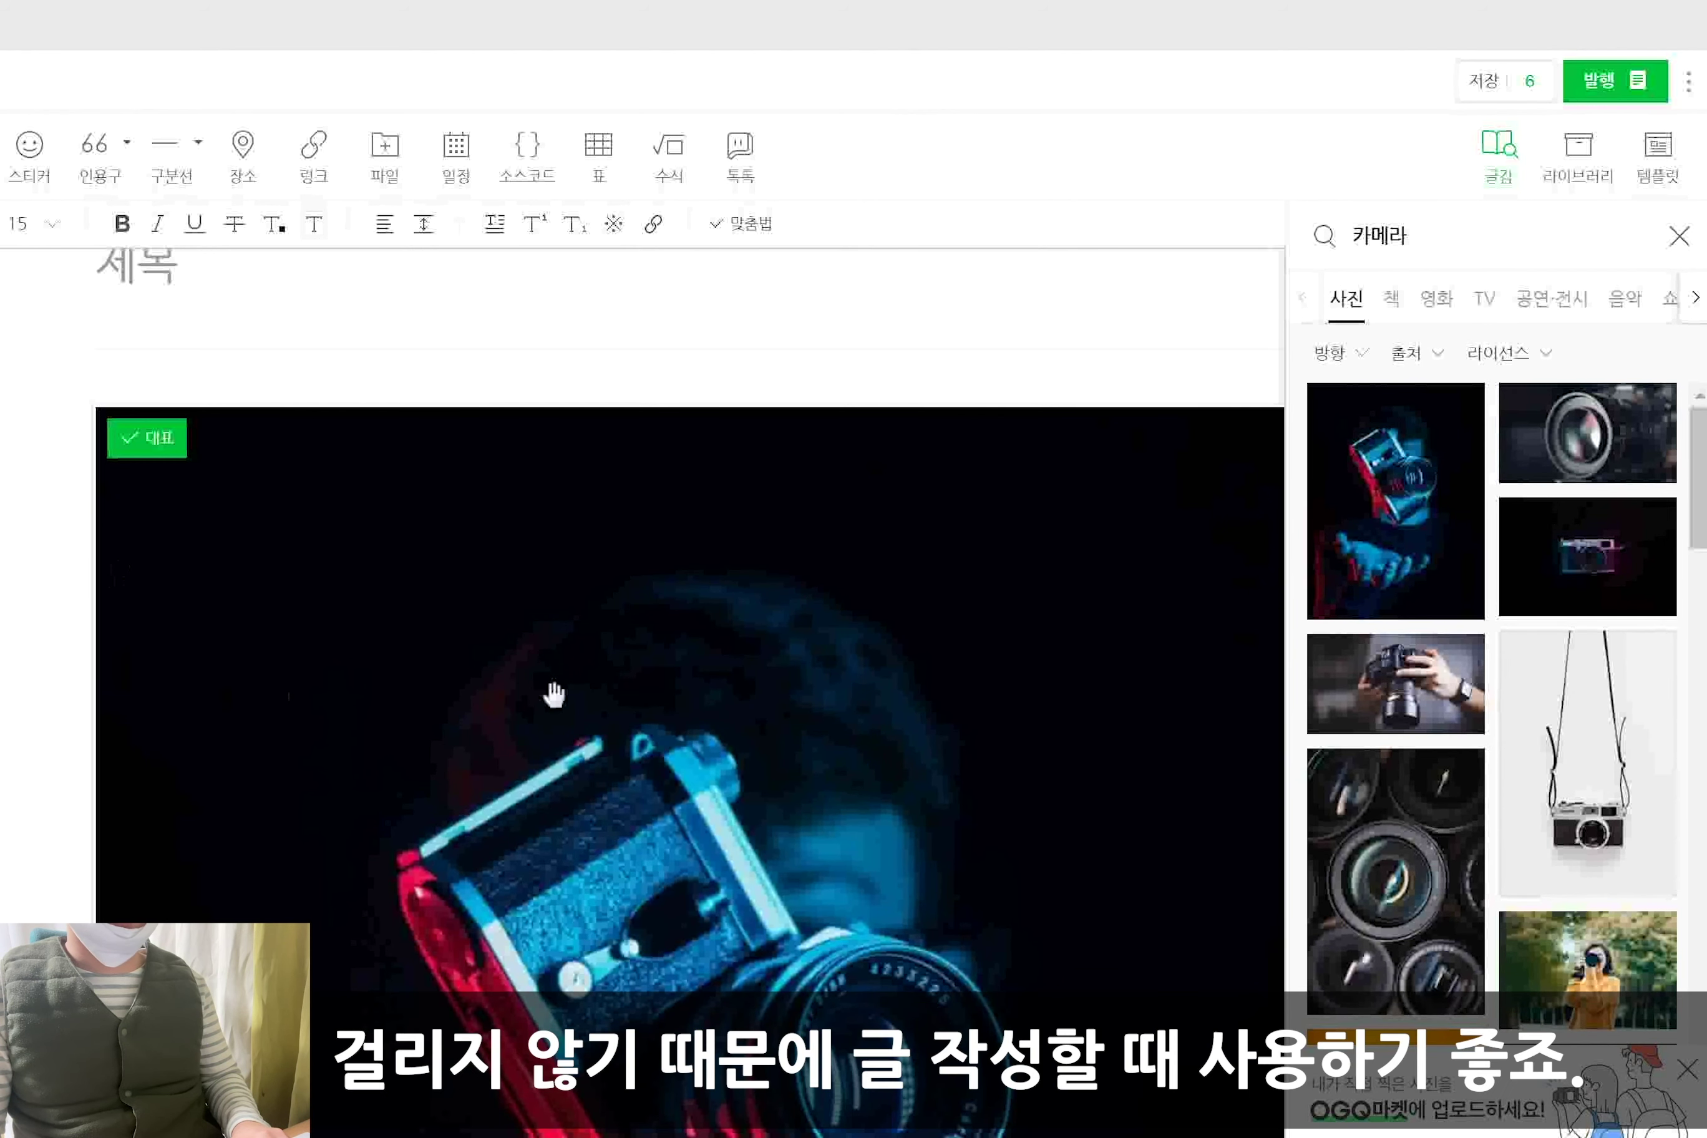
click(1090, 679)
key(Delete)
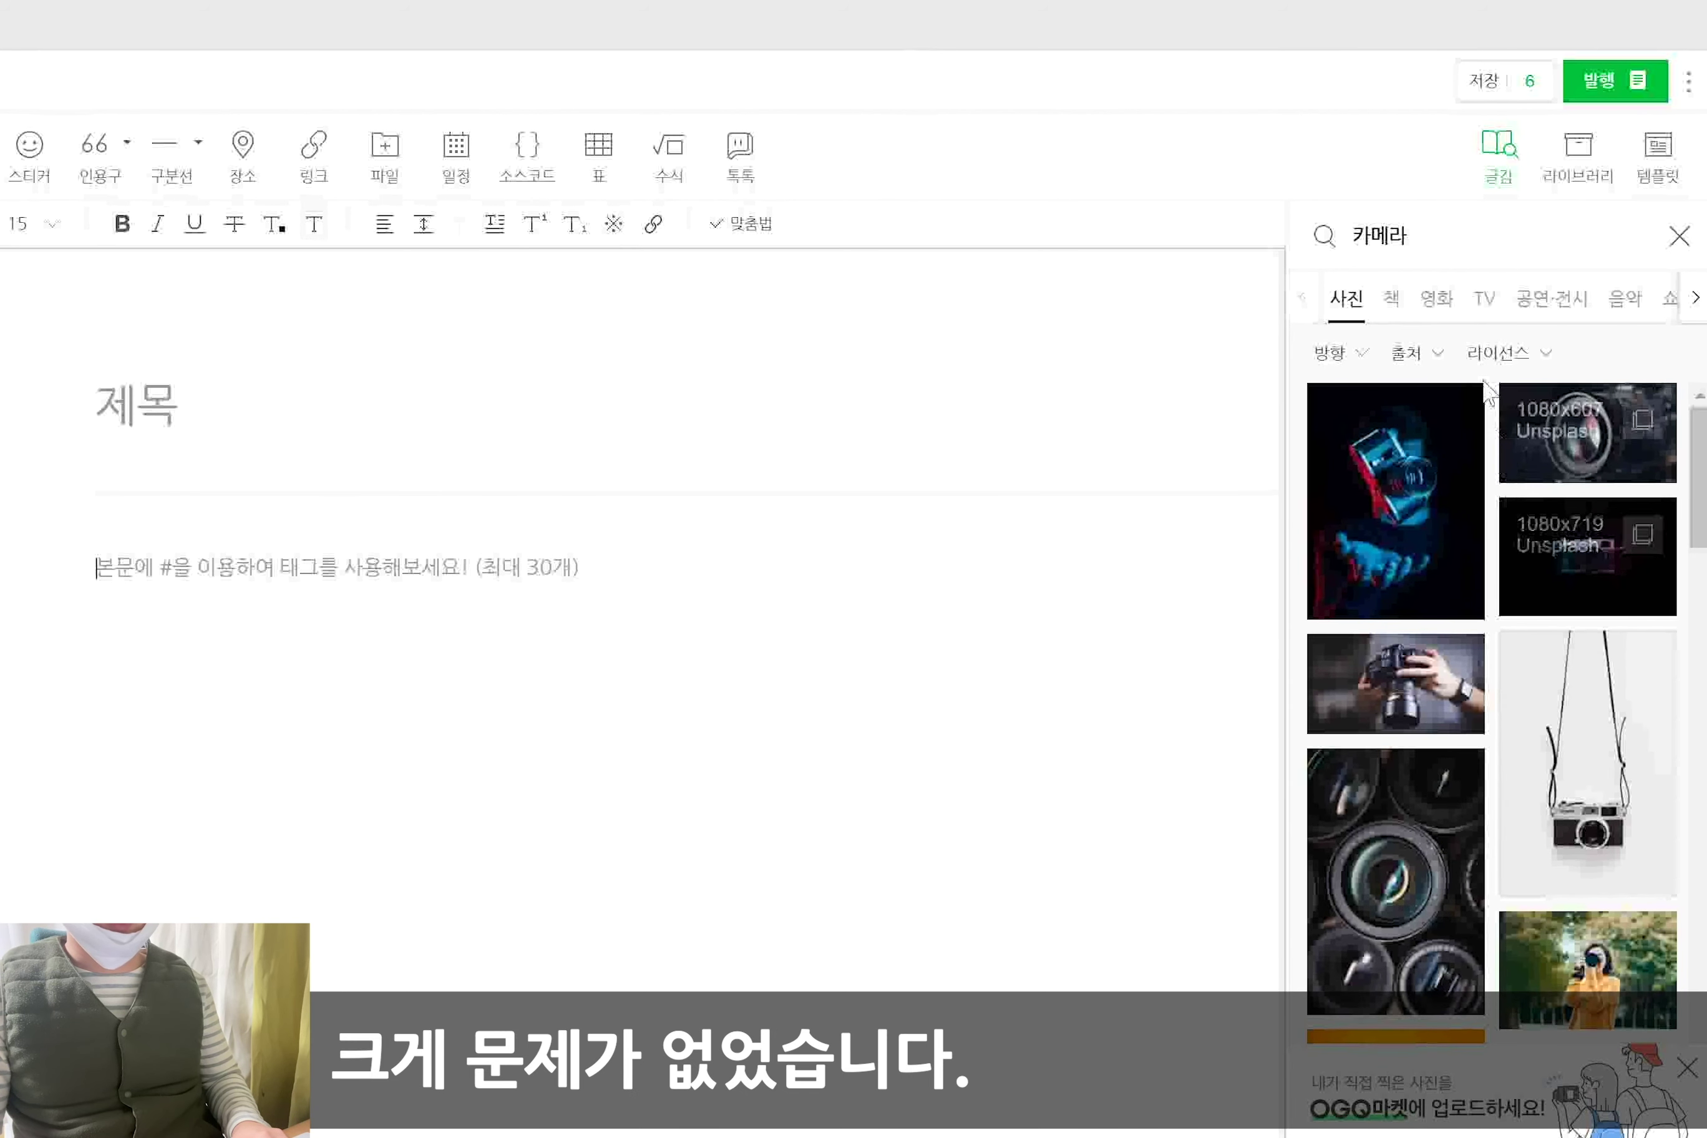
Search the 글감 book category for 영상 and insert the book 유튜브 영상 편집을 위한 프리미어 프로 in the post
click(1391, 301)
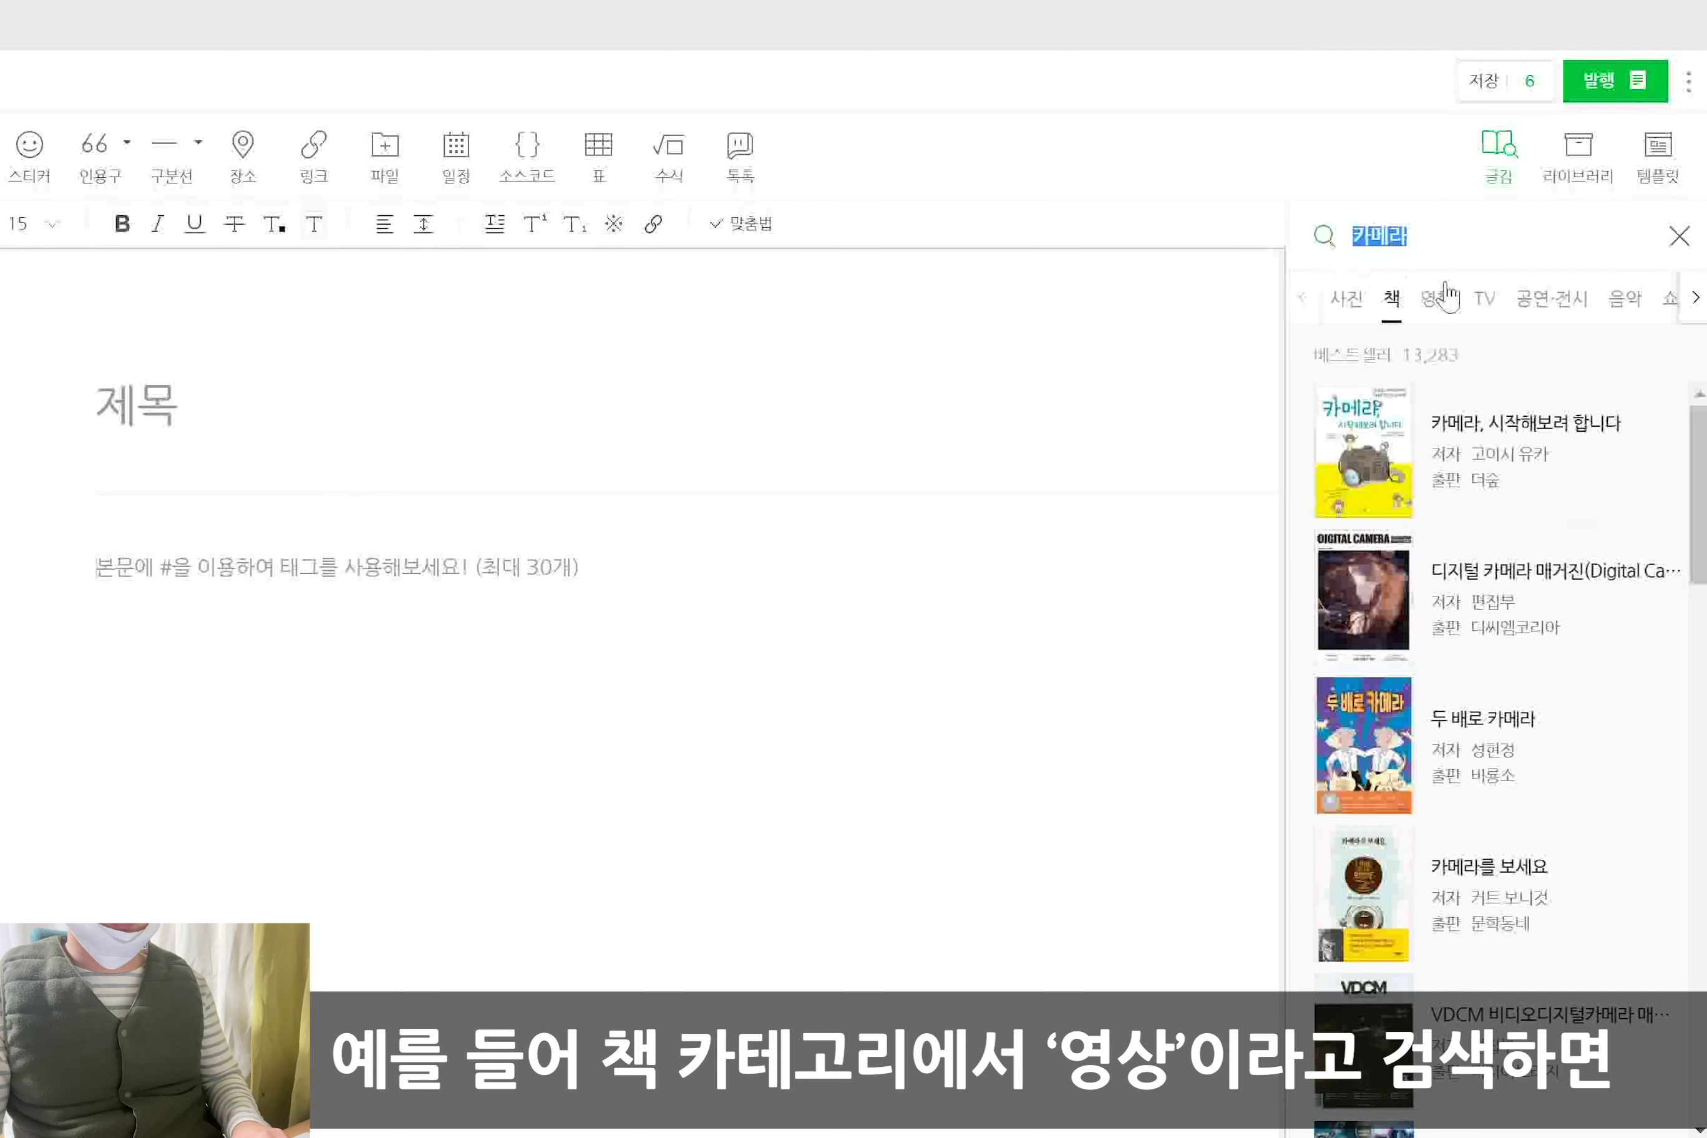
text(영상)
key(Return)
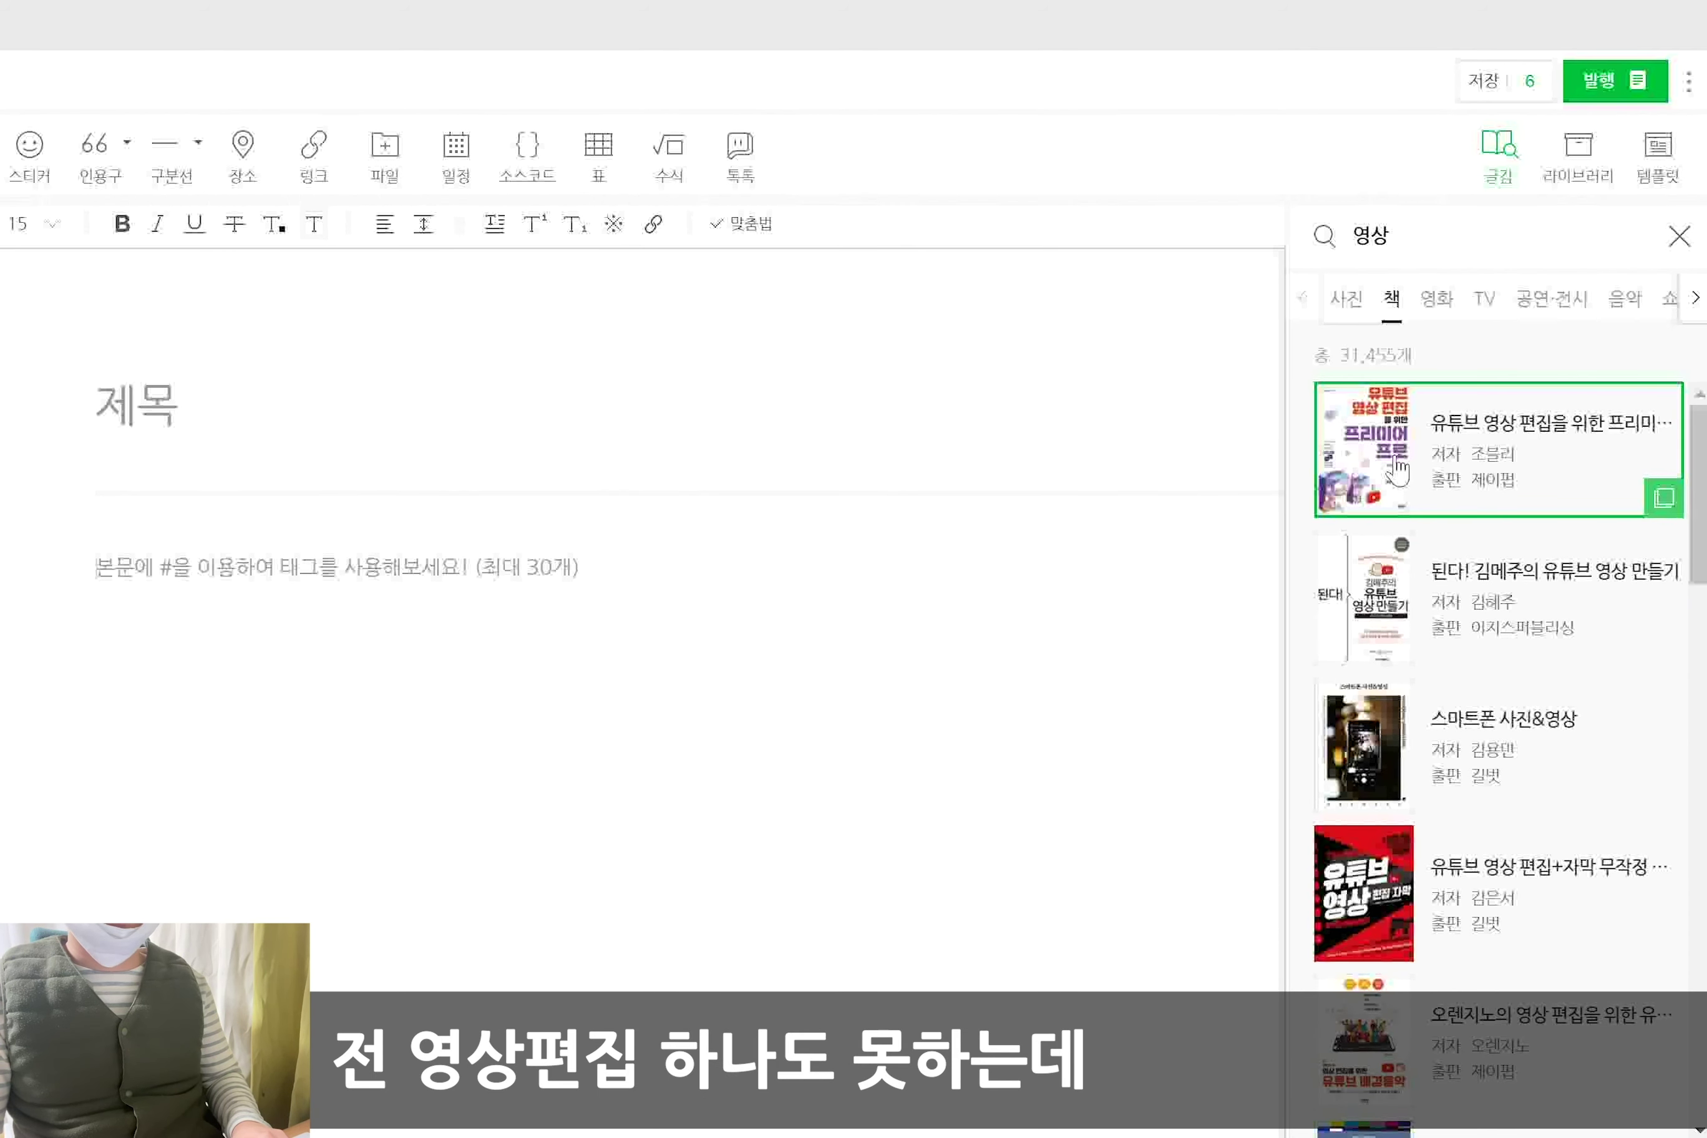
click(1397, 470)
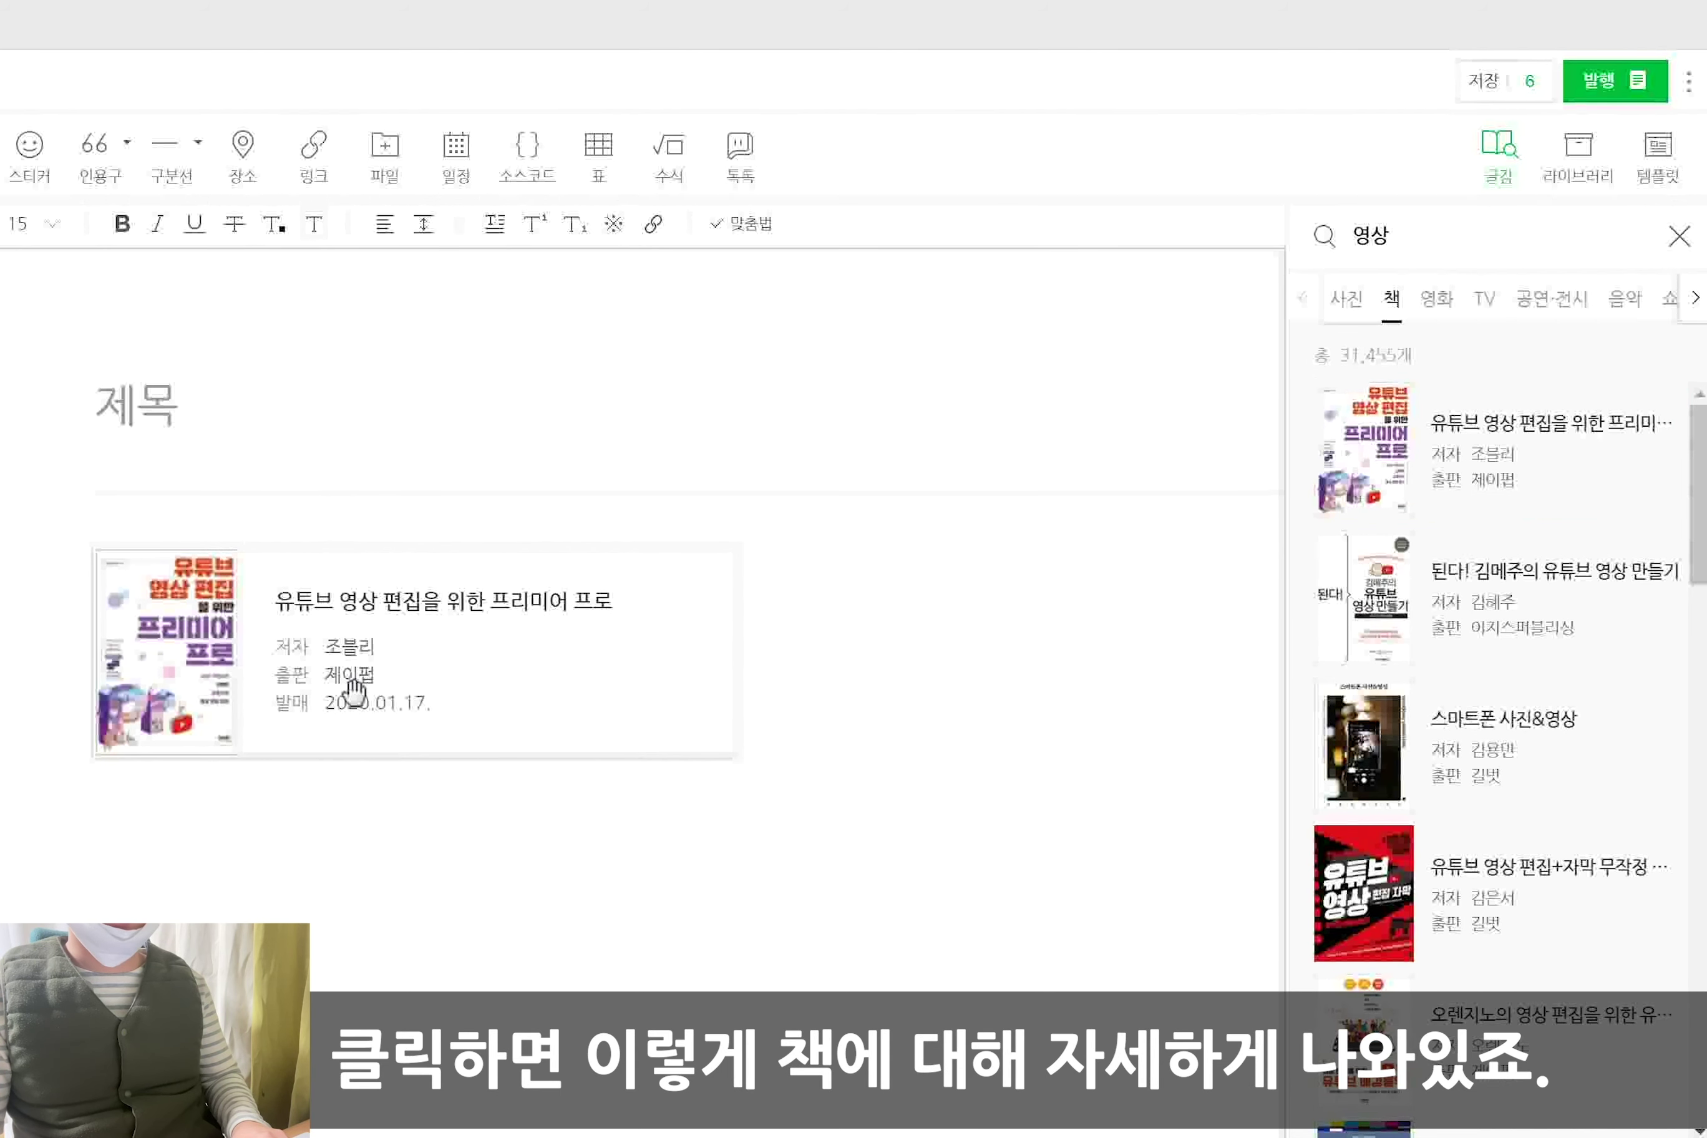
Delete the inserted book card from the post body
click(641, 717)
key(Delete)
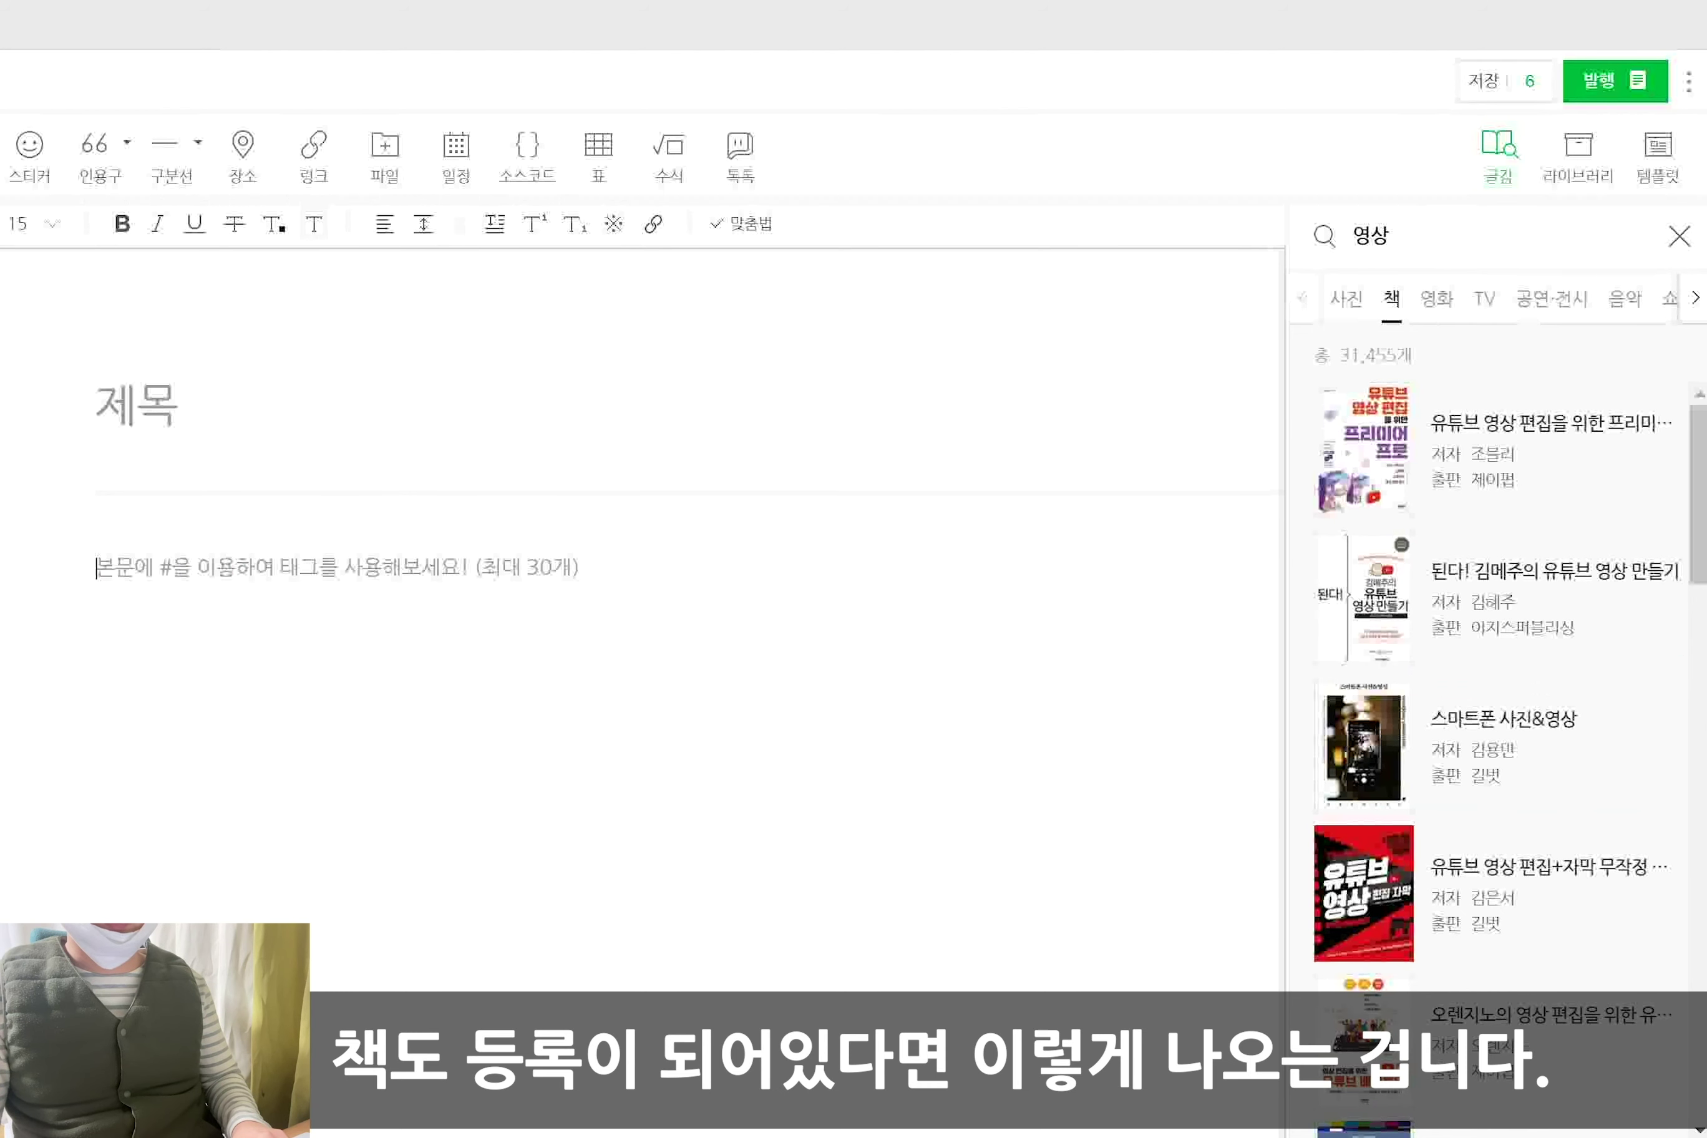
Clear the 글감 search term and browse the TV programmes found for 영상
key(BackSpace)
key(BackSpace)
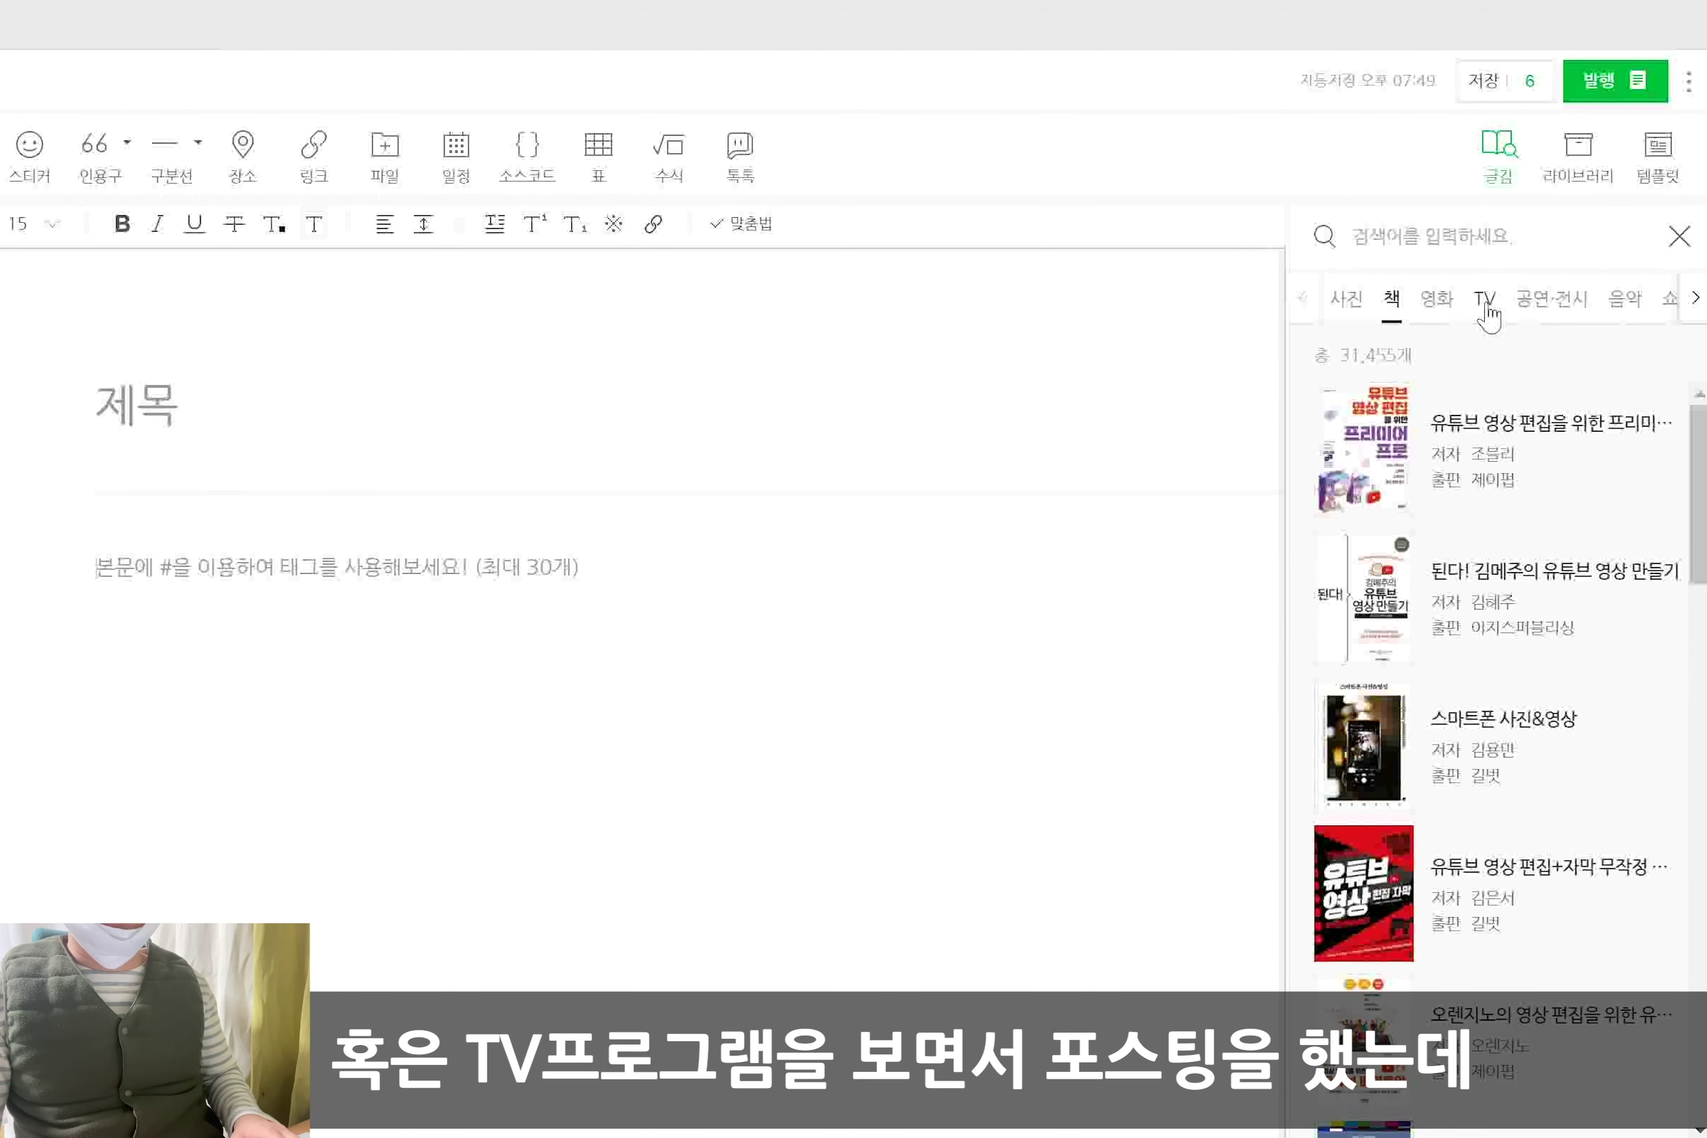
click(1484, 300)
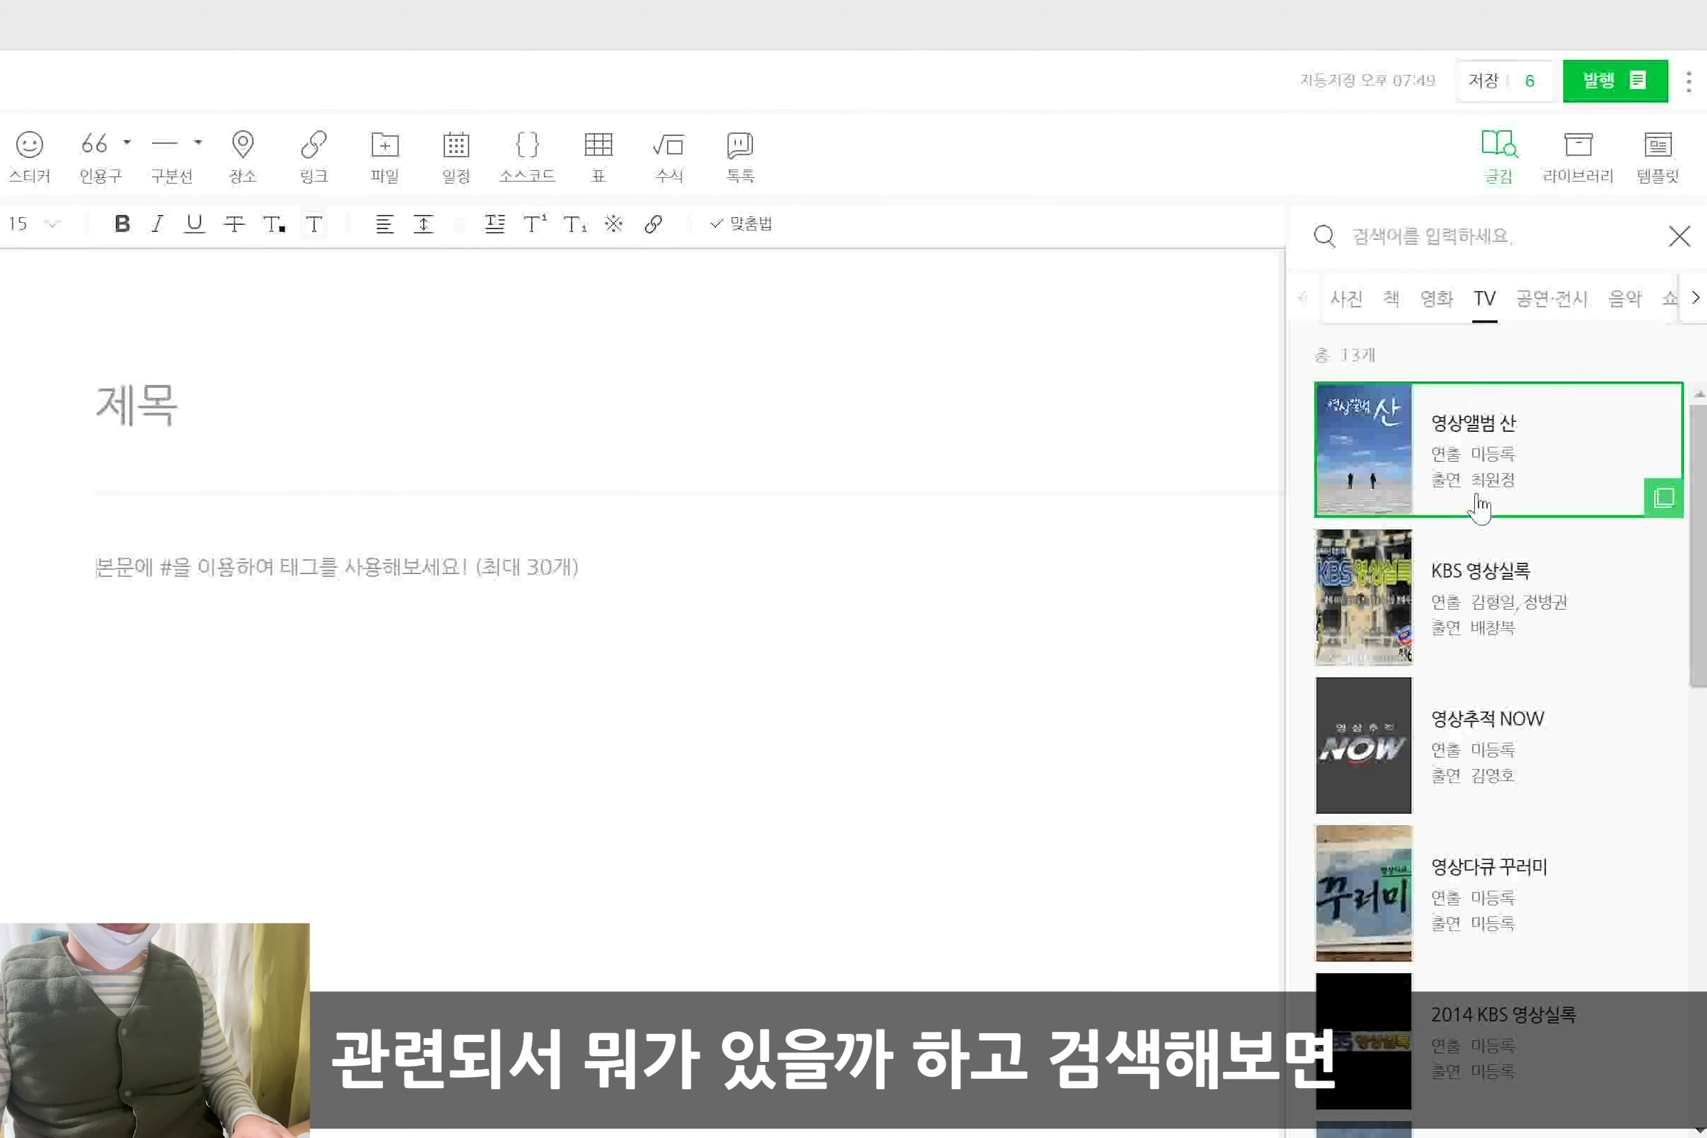
scroll(1445, 723, down, 4)
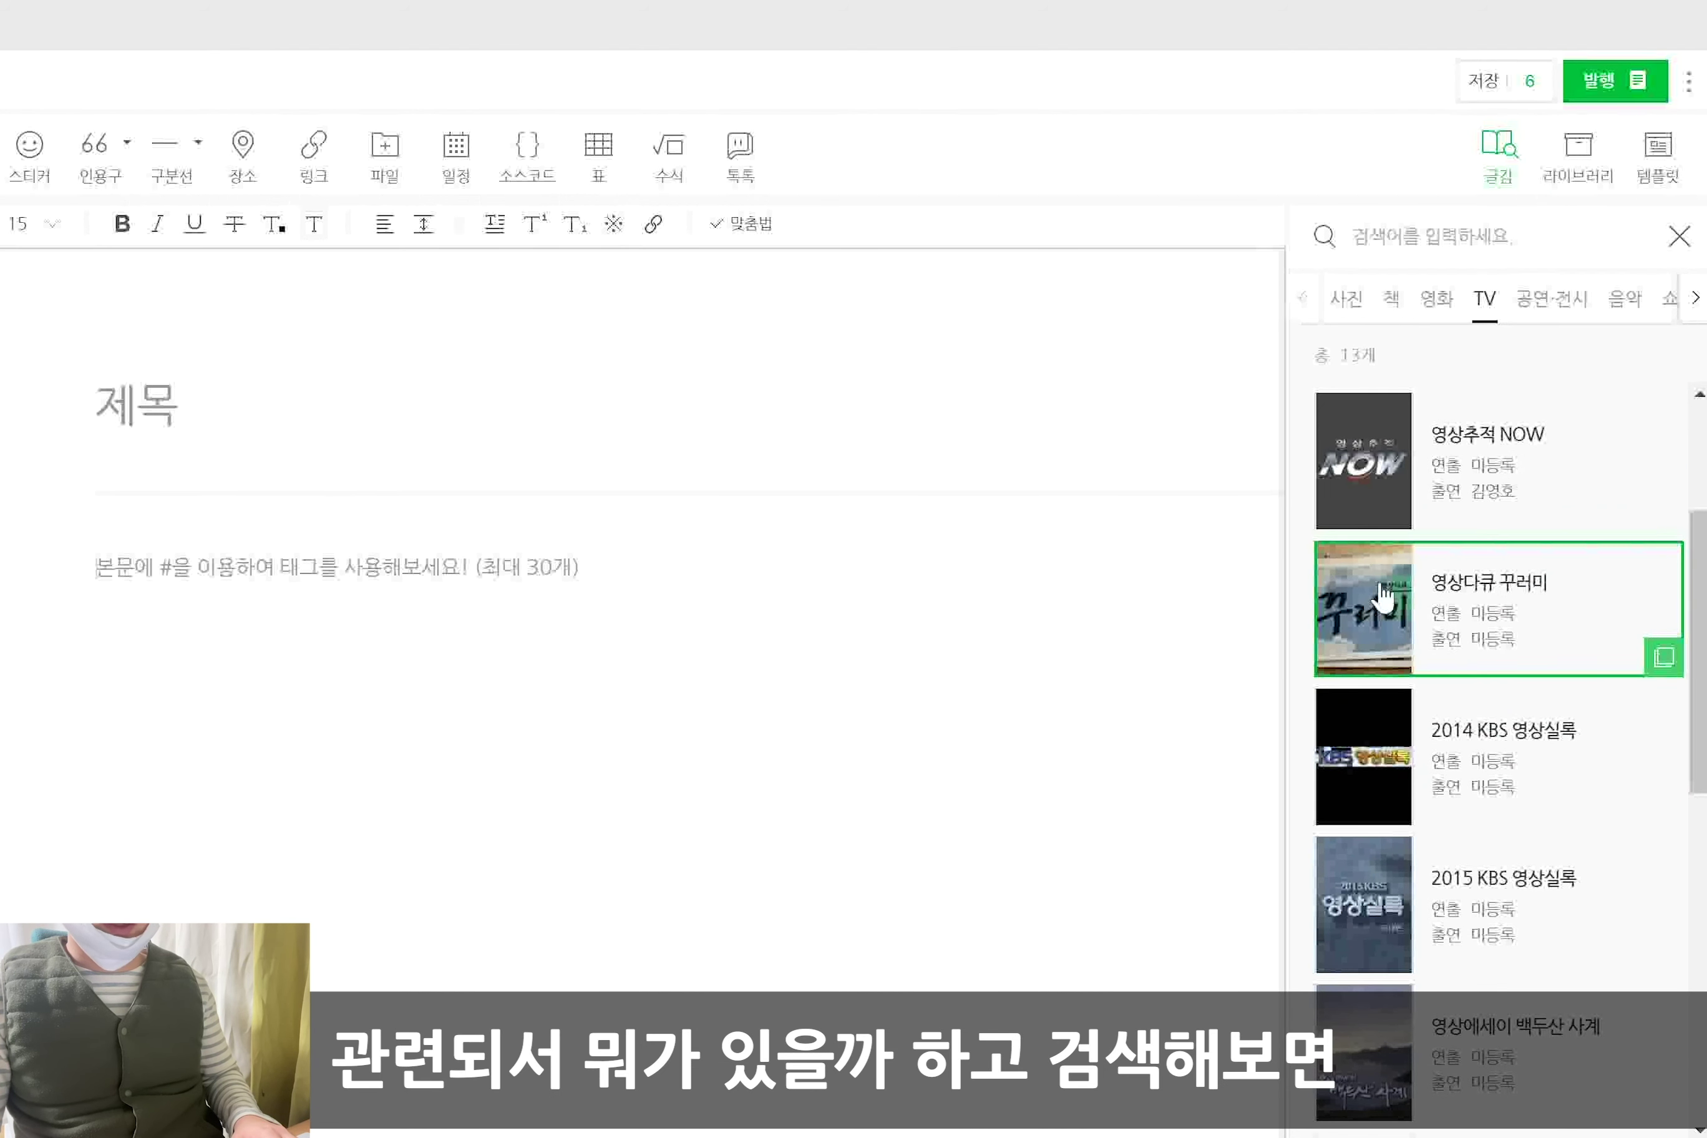
click(1370, 485)
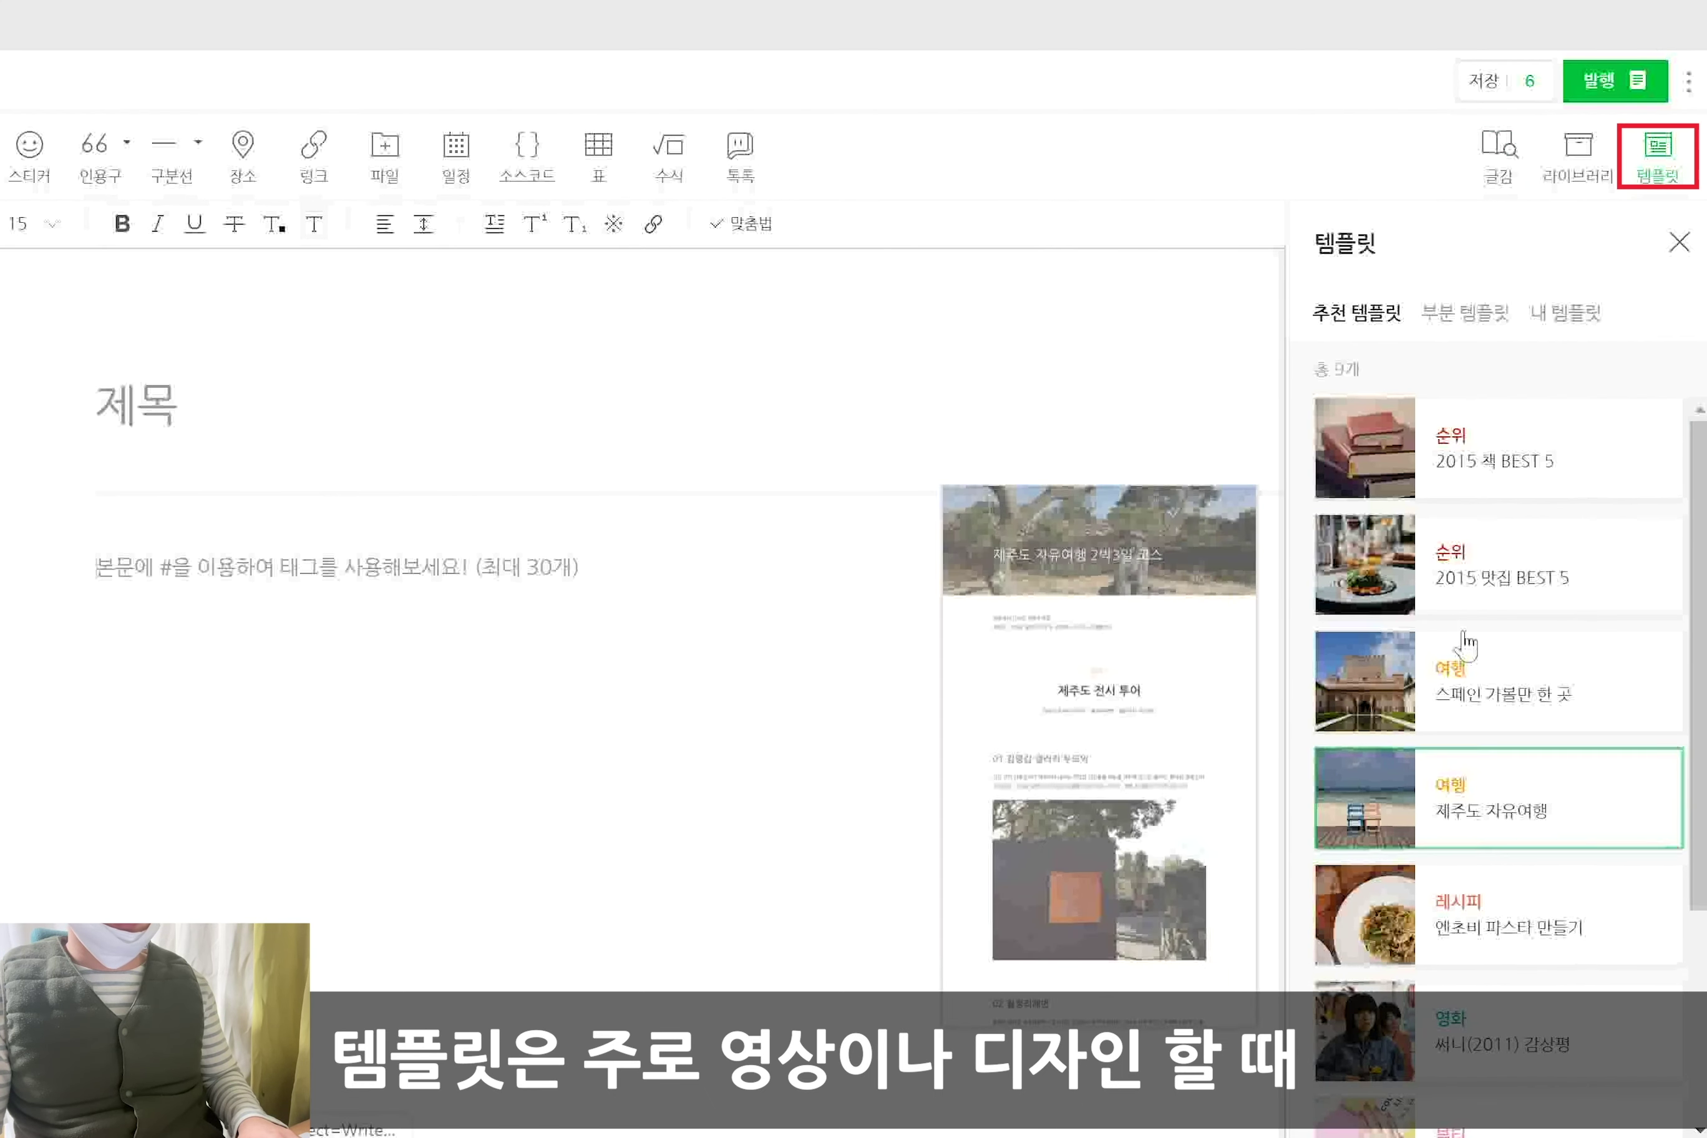
Browse the recommended blog post templates and preview the travel and movie designs
mouse_move(1459, 582)
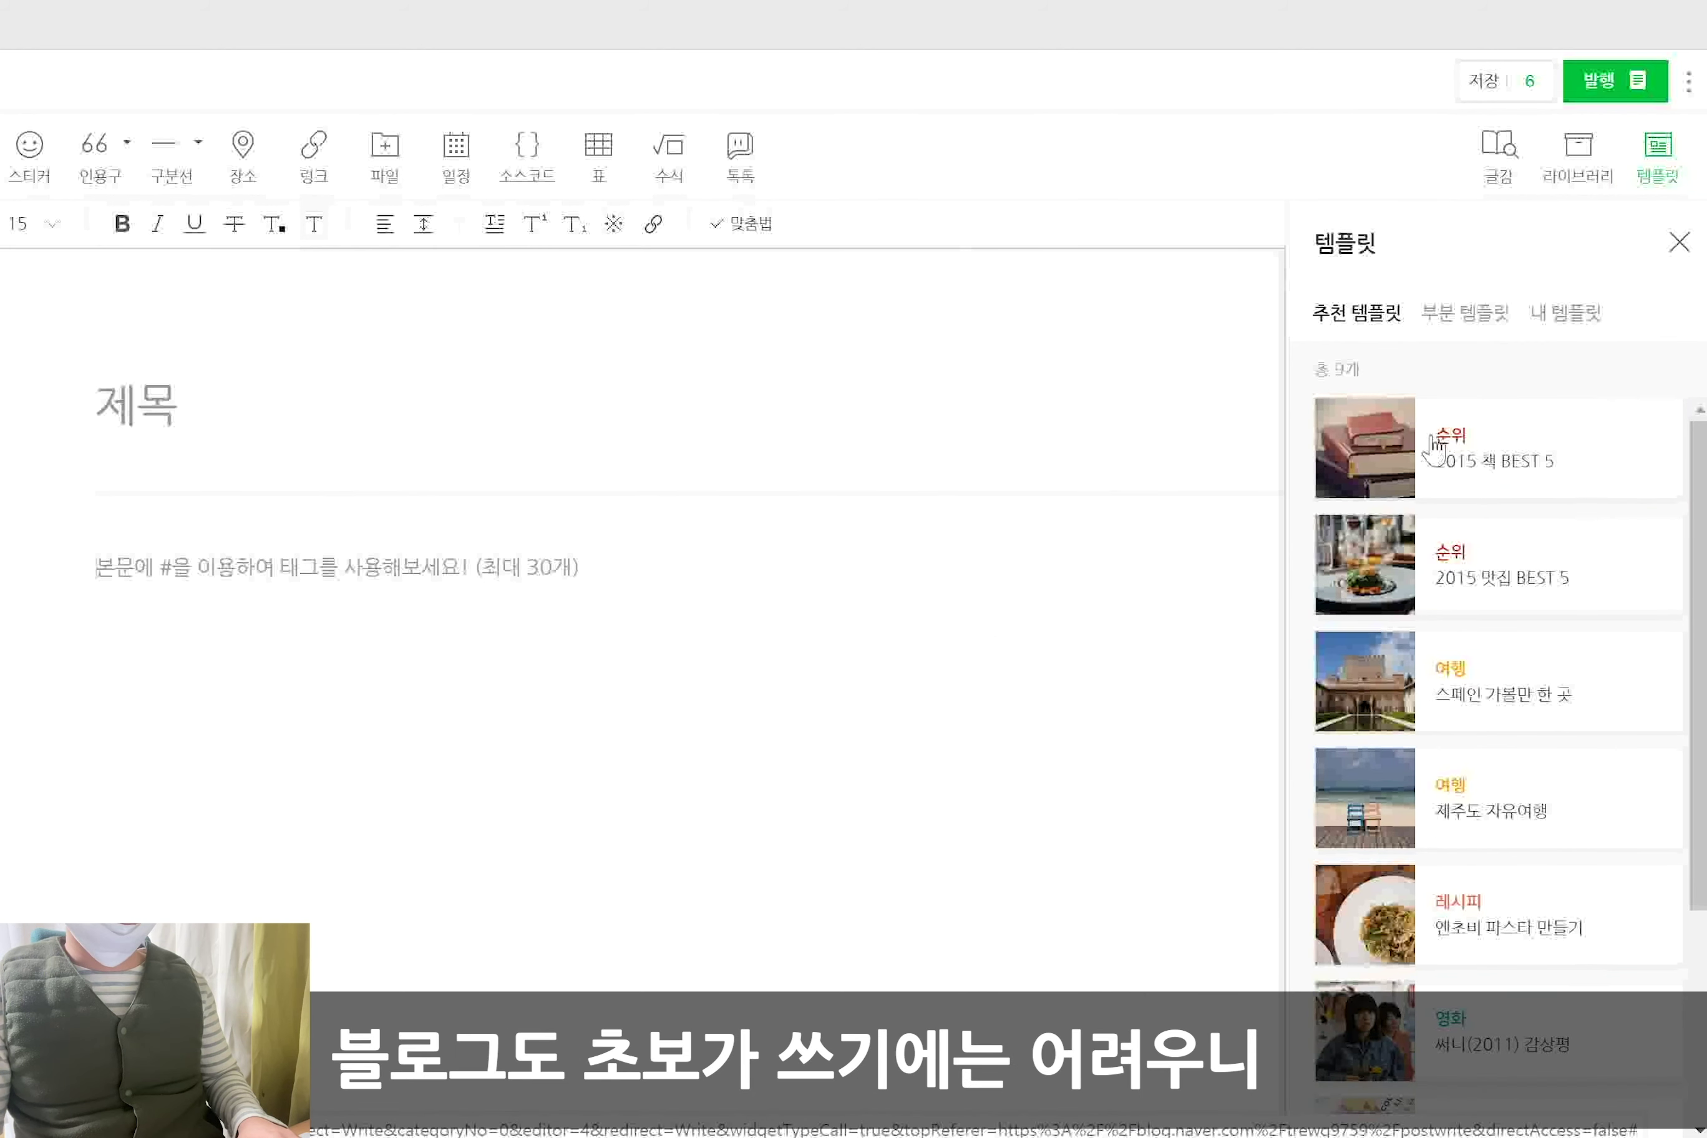
mouse_move(1421, 470)
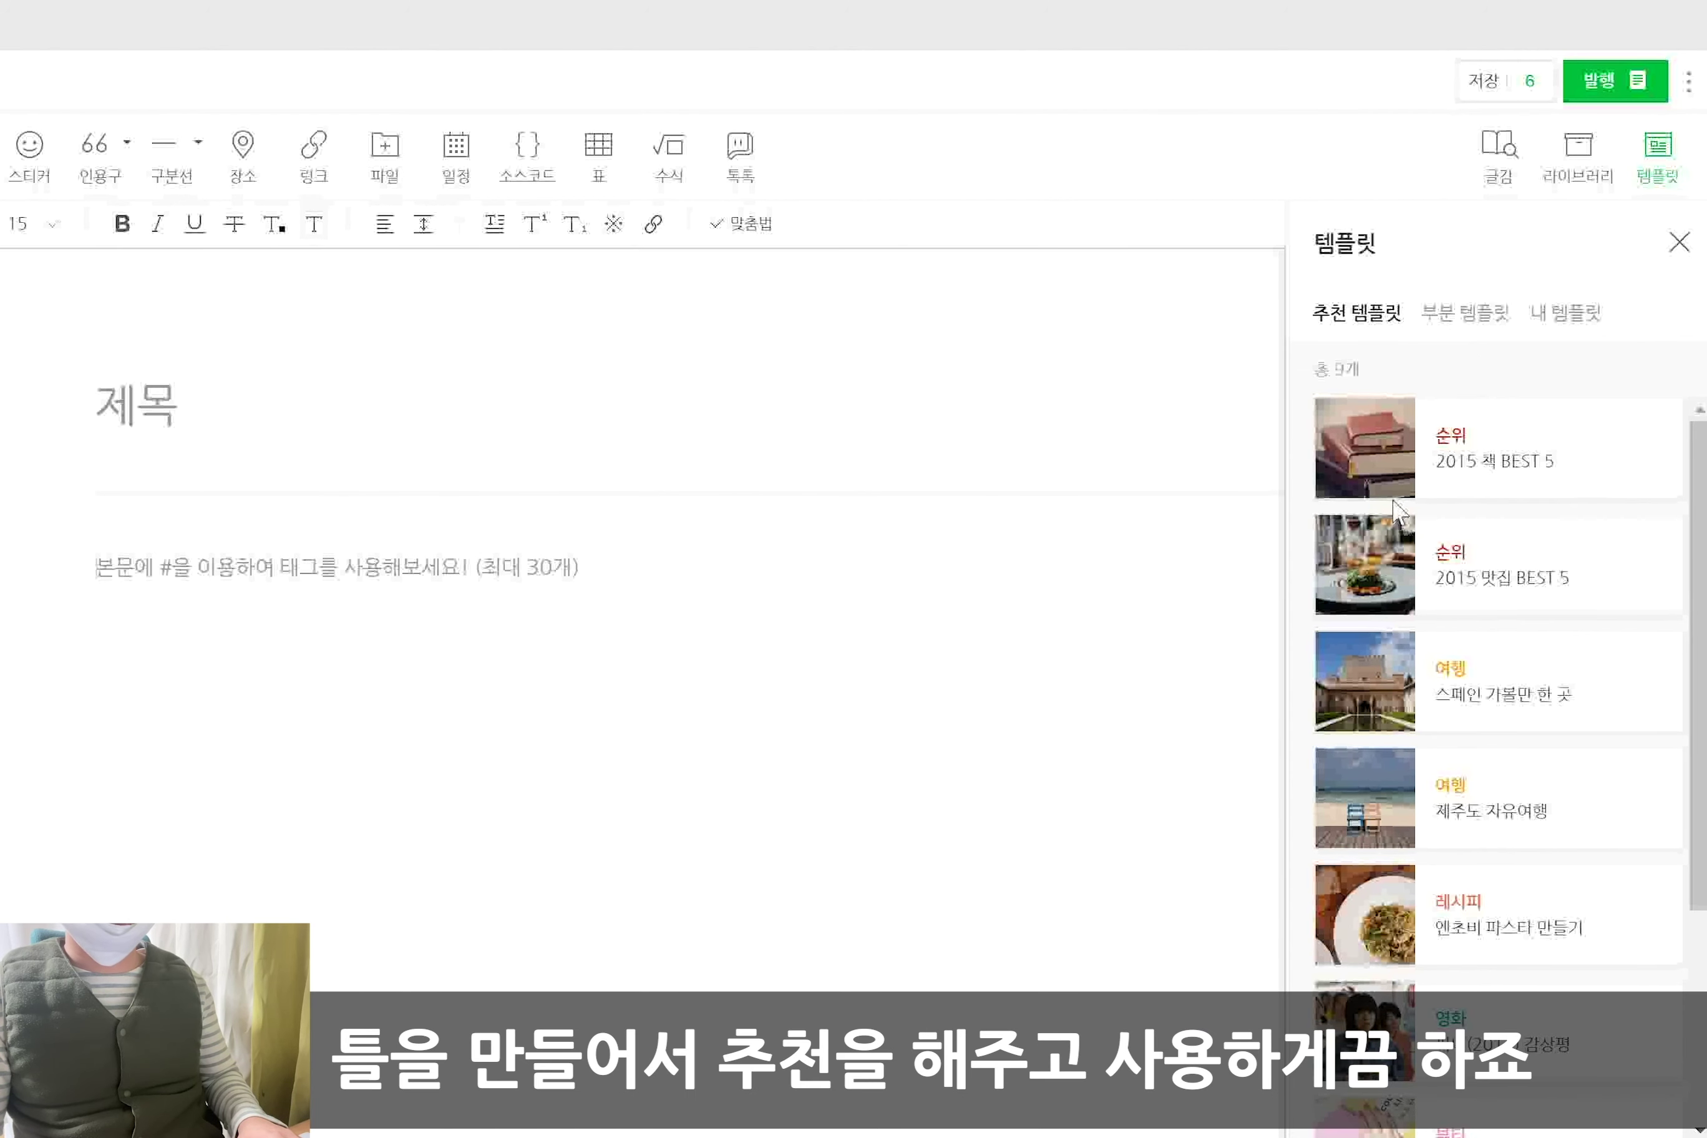
mouse_move(1421, 515)
scroll(1467, 696, down, 5)
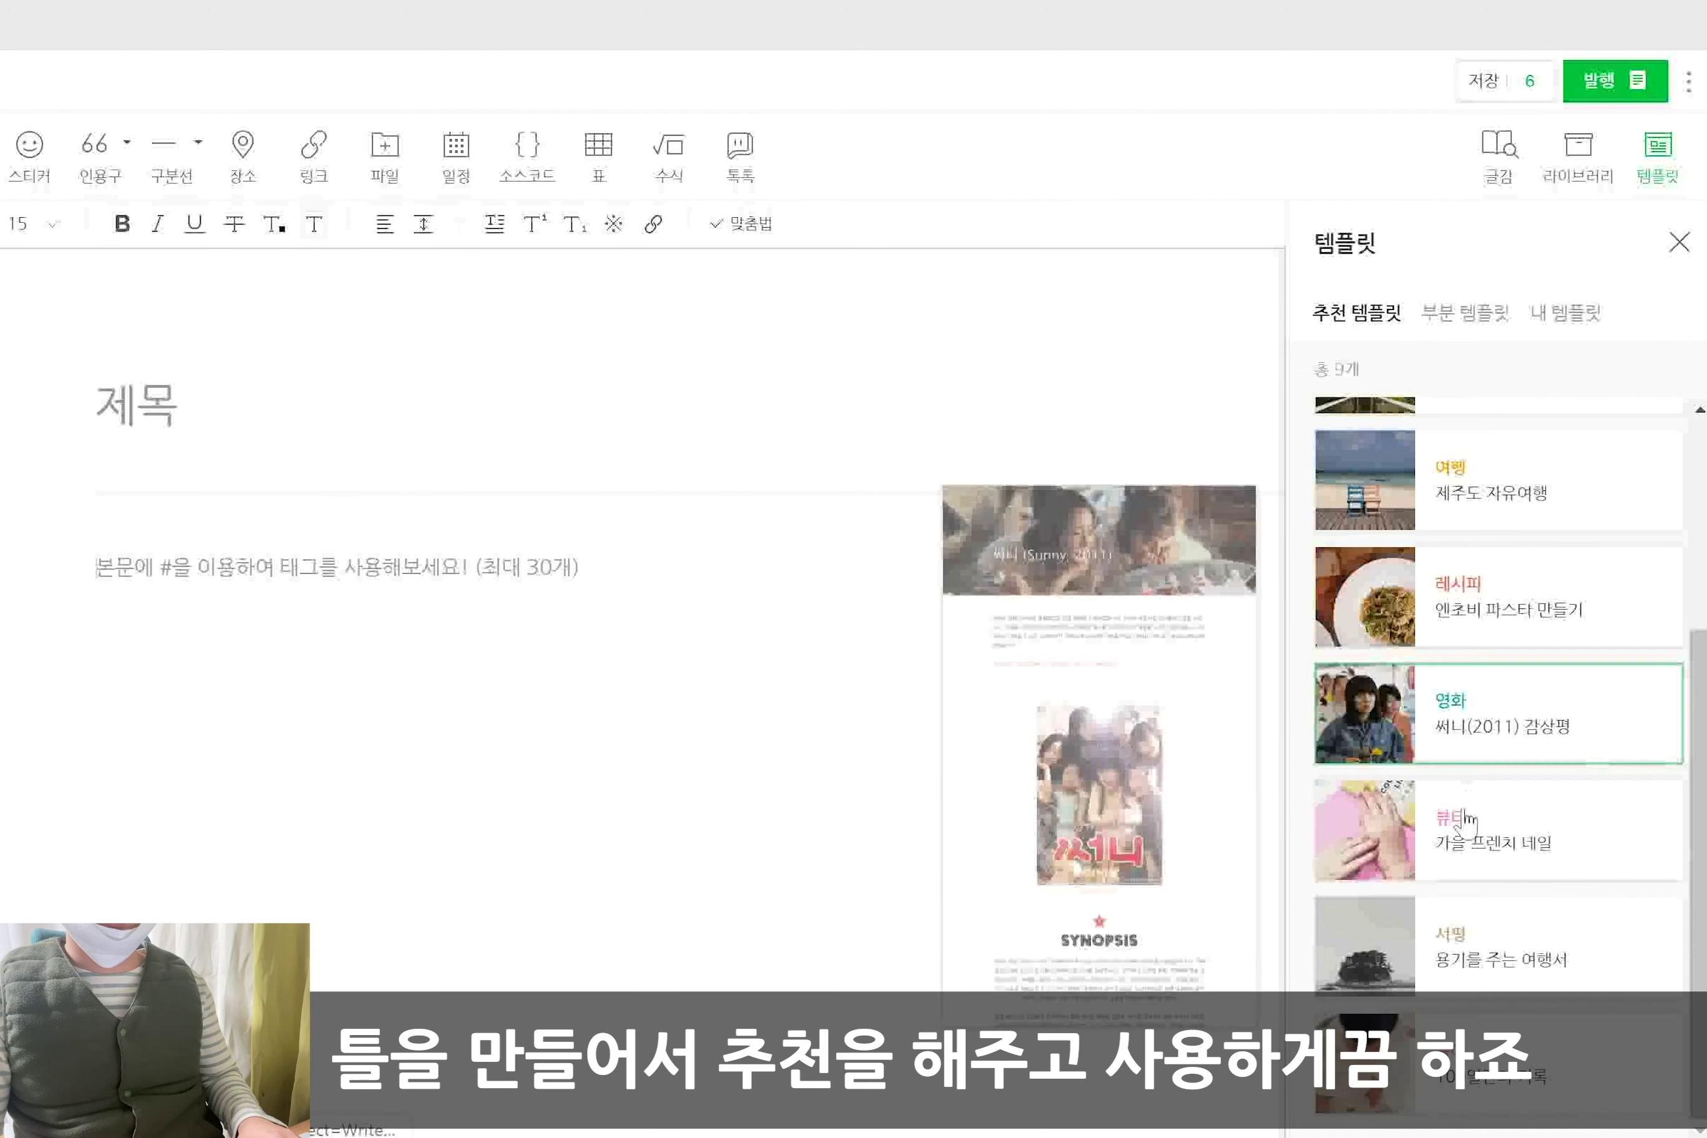
scroll(1469, 807, up, 5)
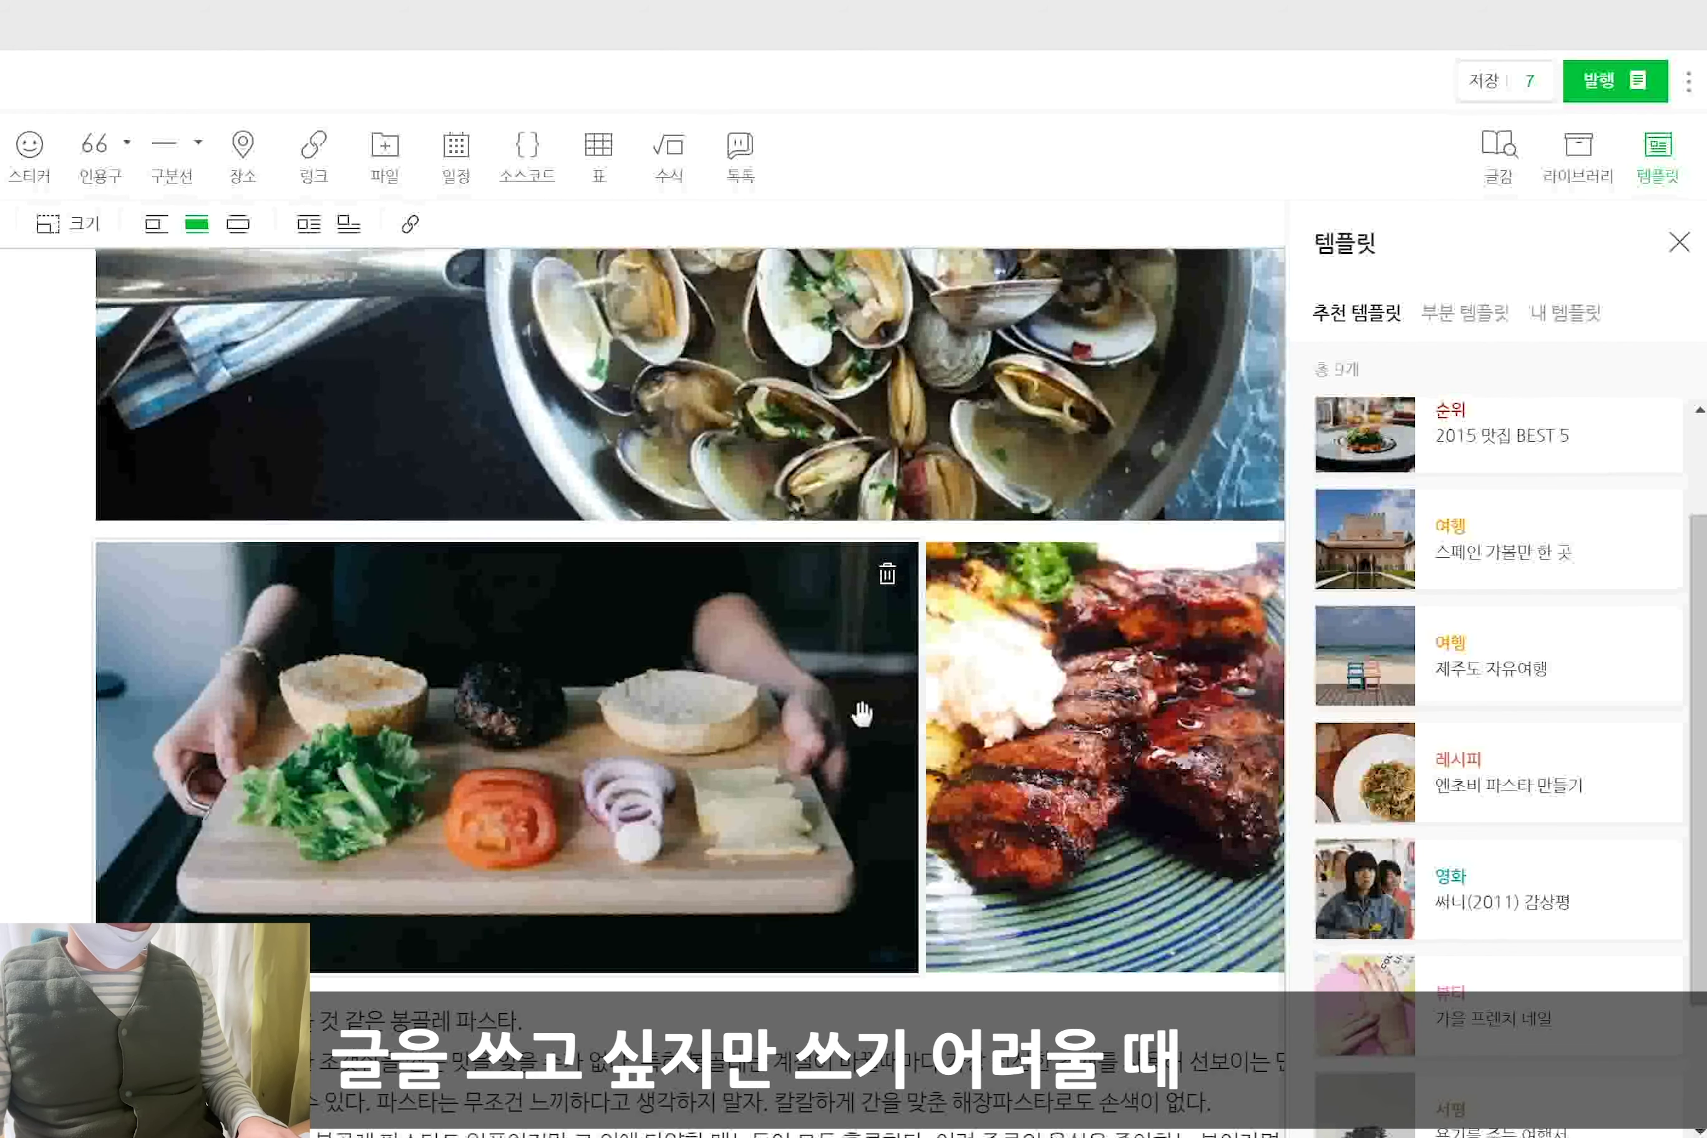
Look through the headings, photos, text and place card of the 2015 맛집 BEST 5 template in the post
scroll(874, 734, up, 10)
scroll(908, 819, up, 5)
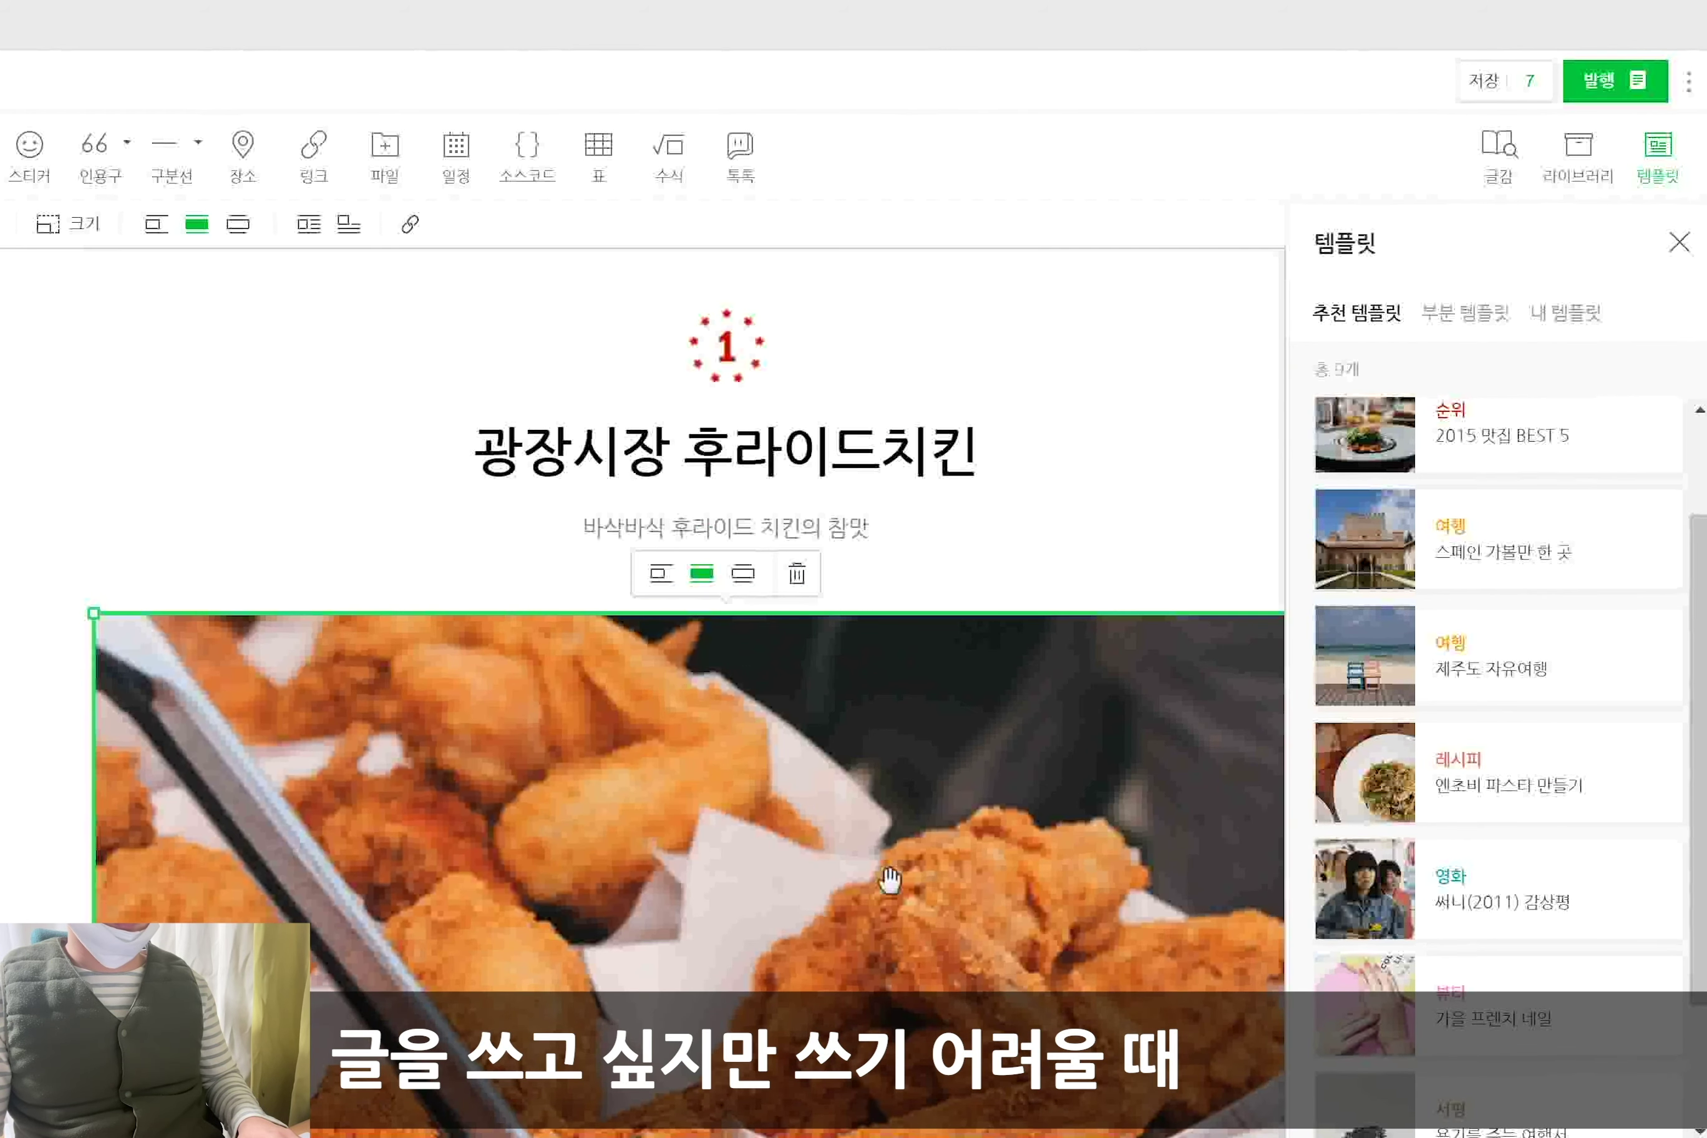
scroll(890, 879, up, 10)
scroll(889, 879, down, 15)
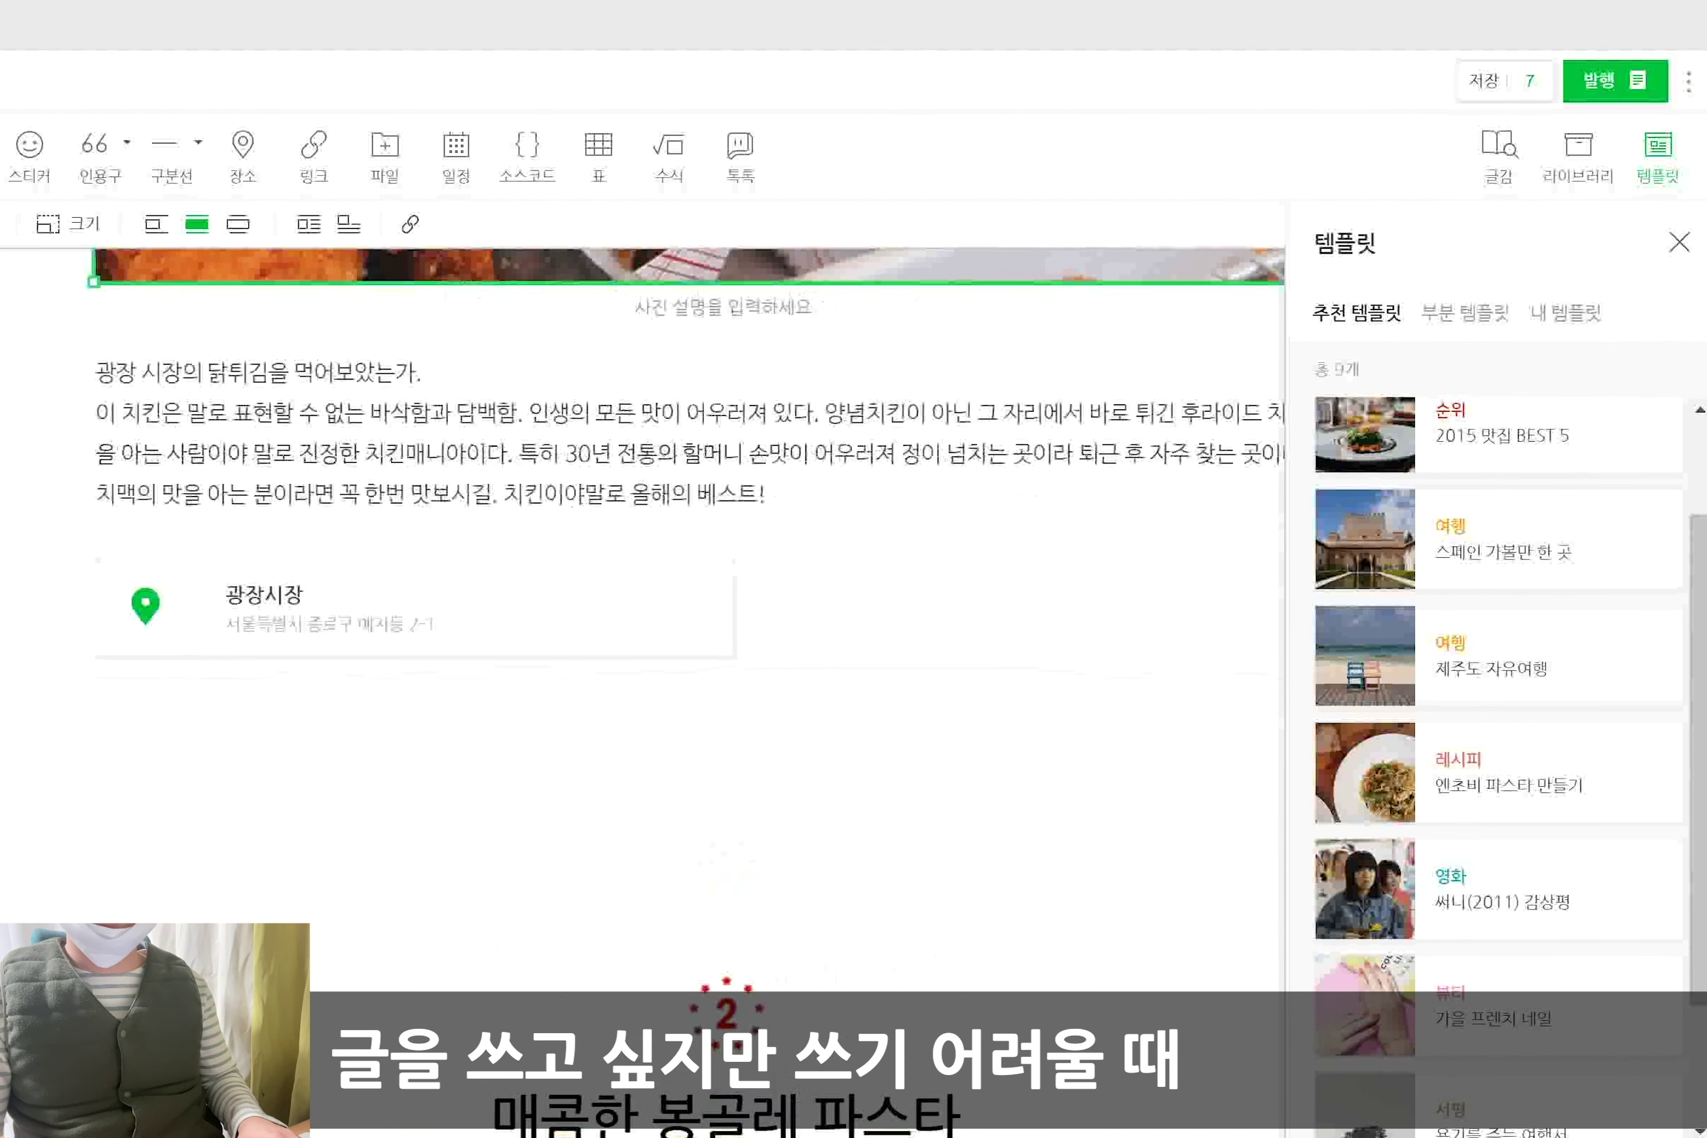
scroll(992, 709, down, 15)
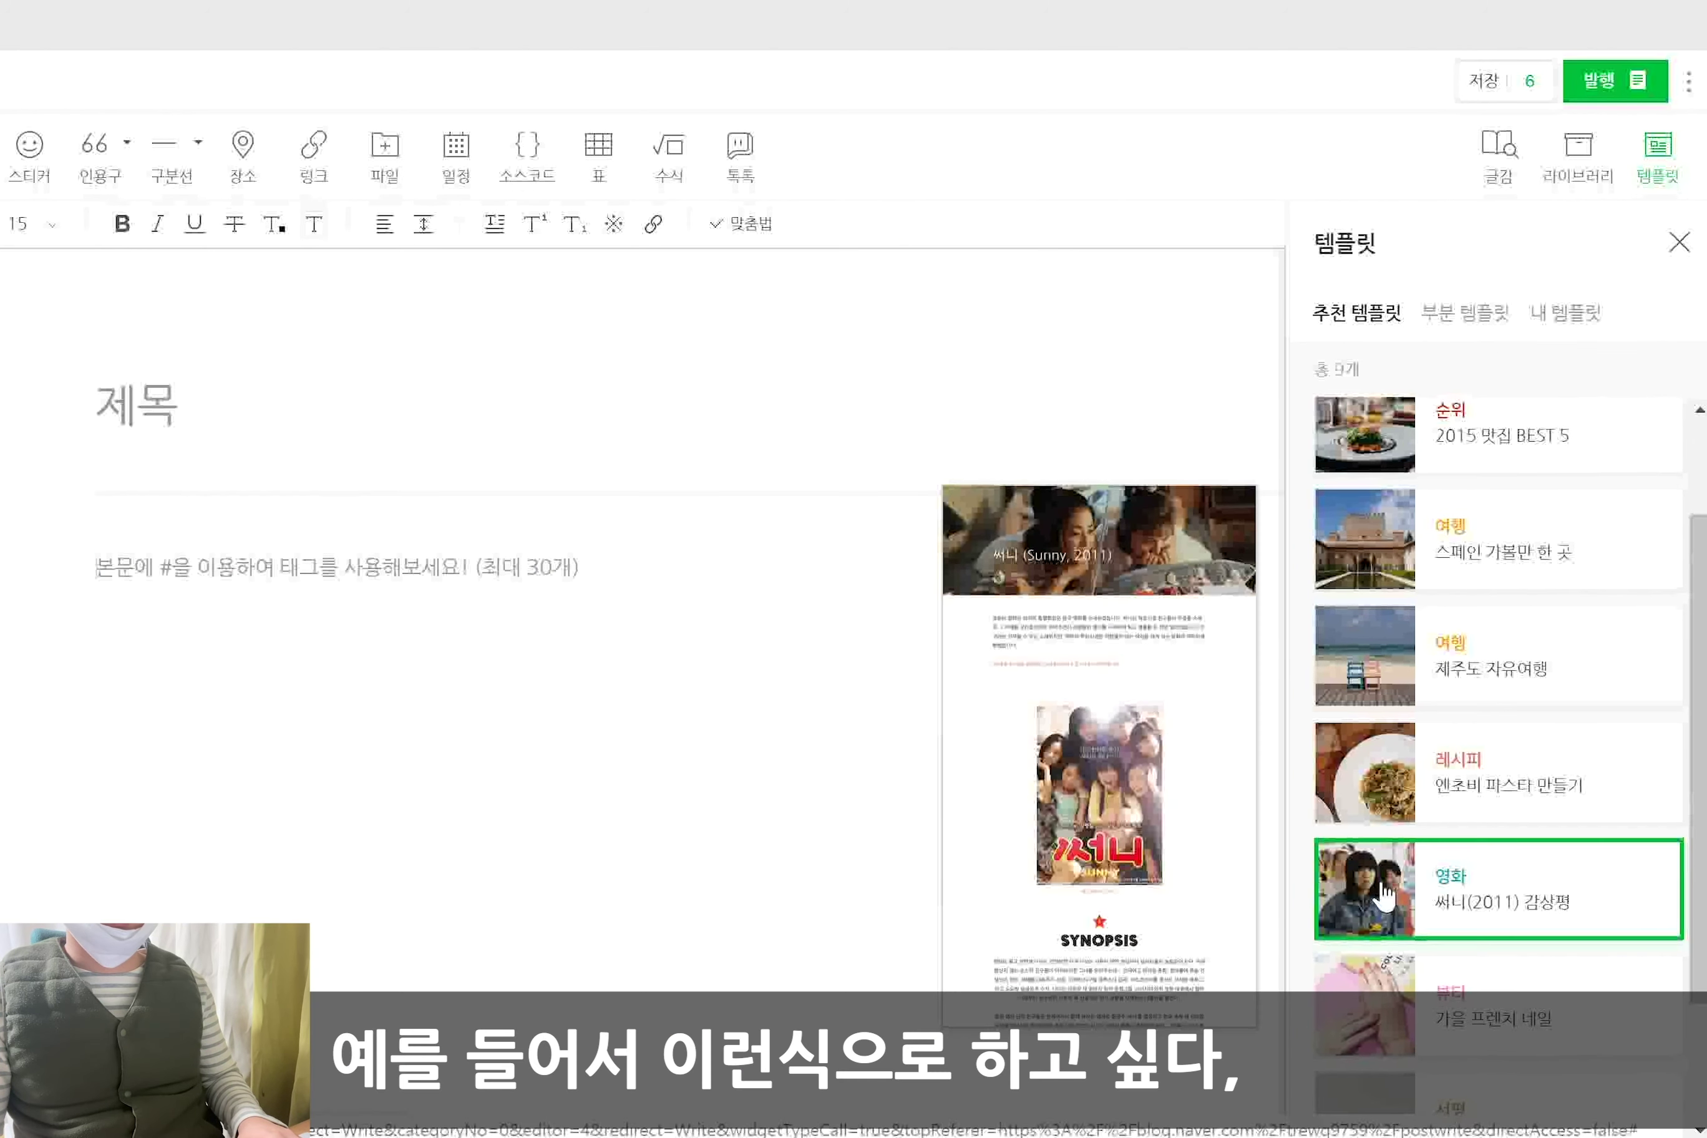
Apply the recommended template 써니(2011) 감상평 to the post and review its sections from the title image through KEYWORD
click(1388, 892)
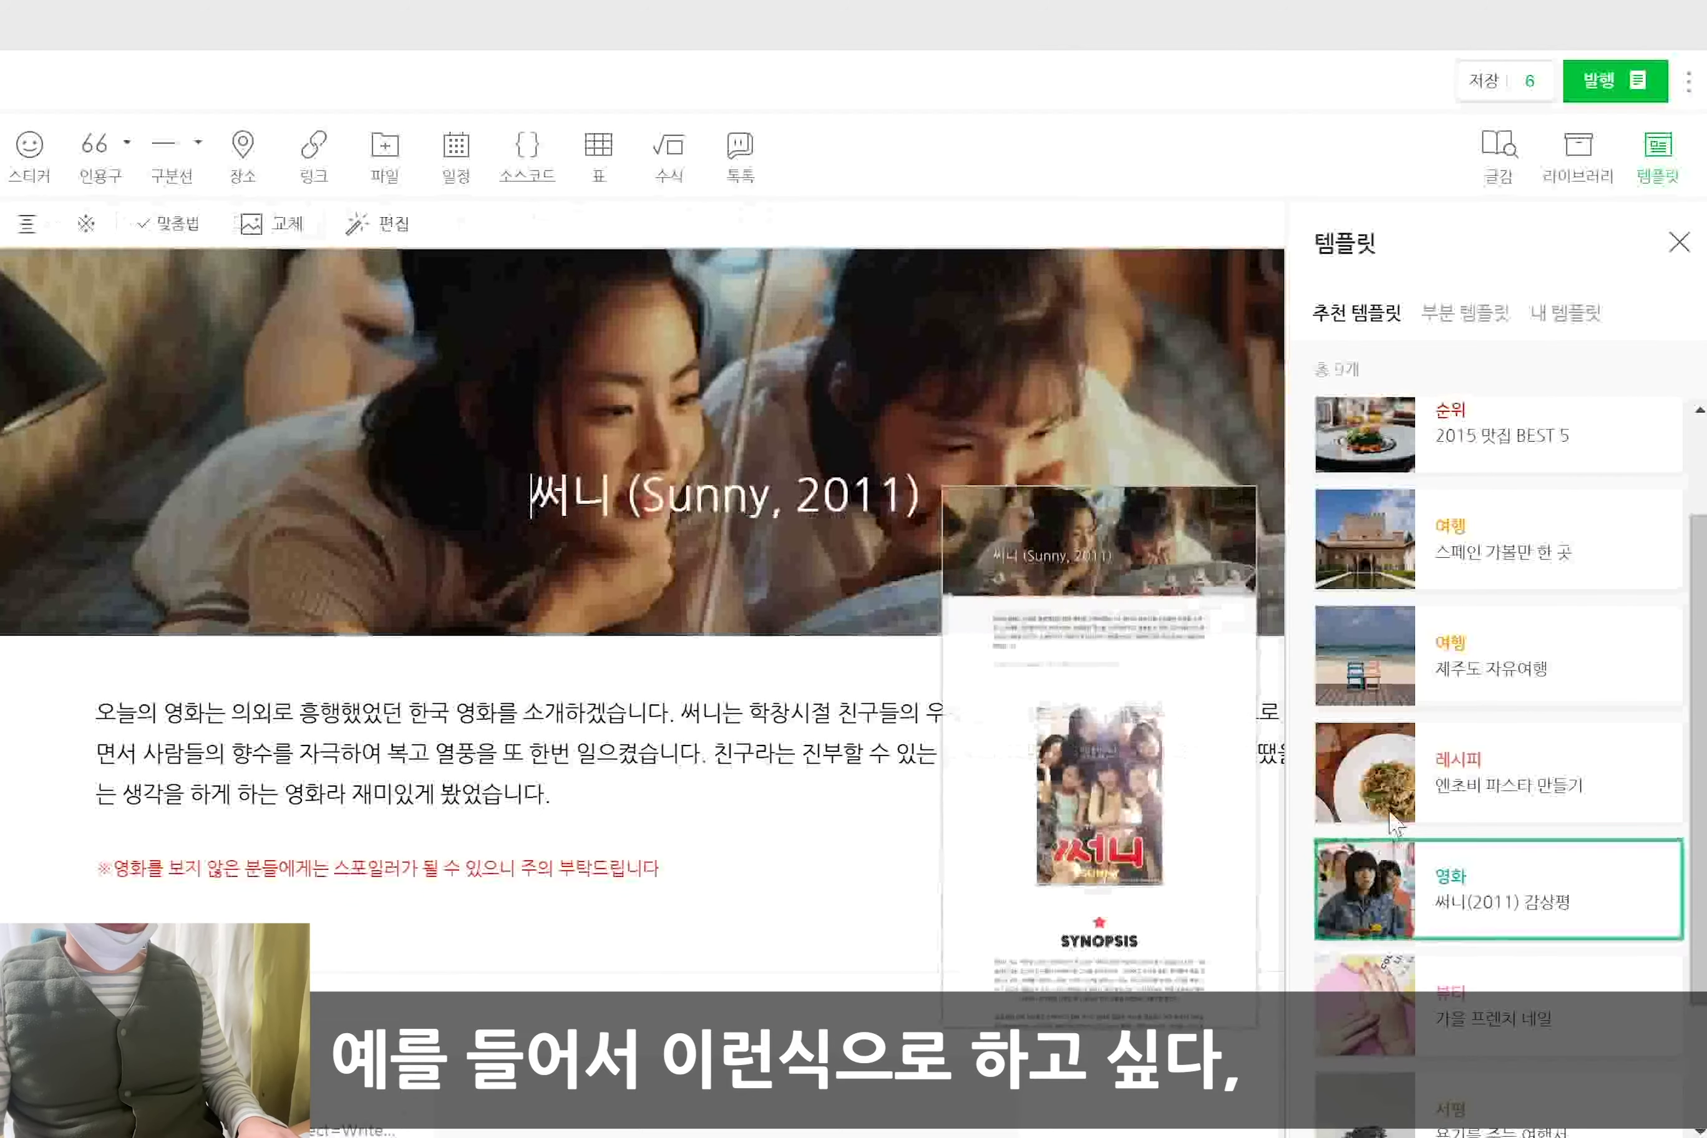
scroll(914, 635, down, 20)
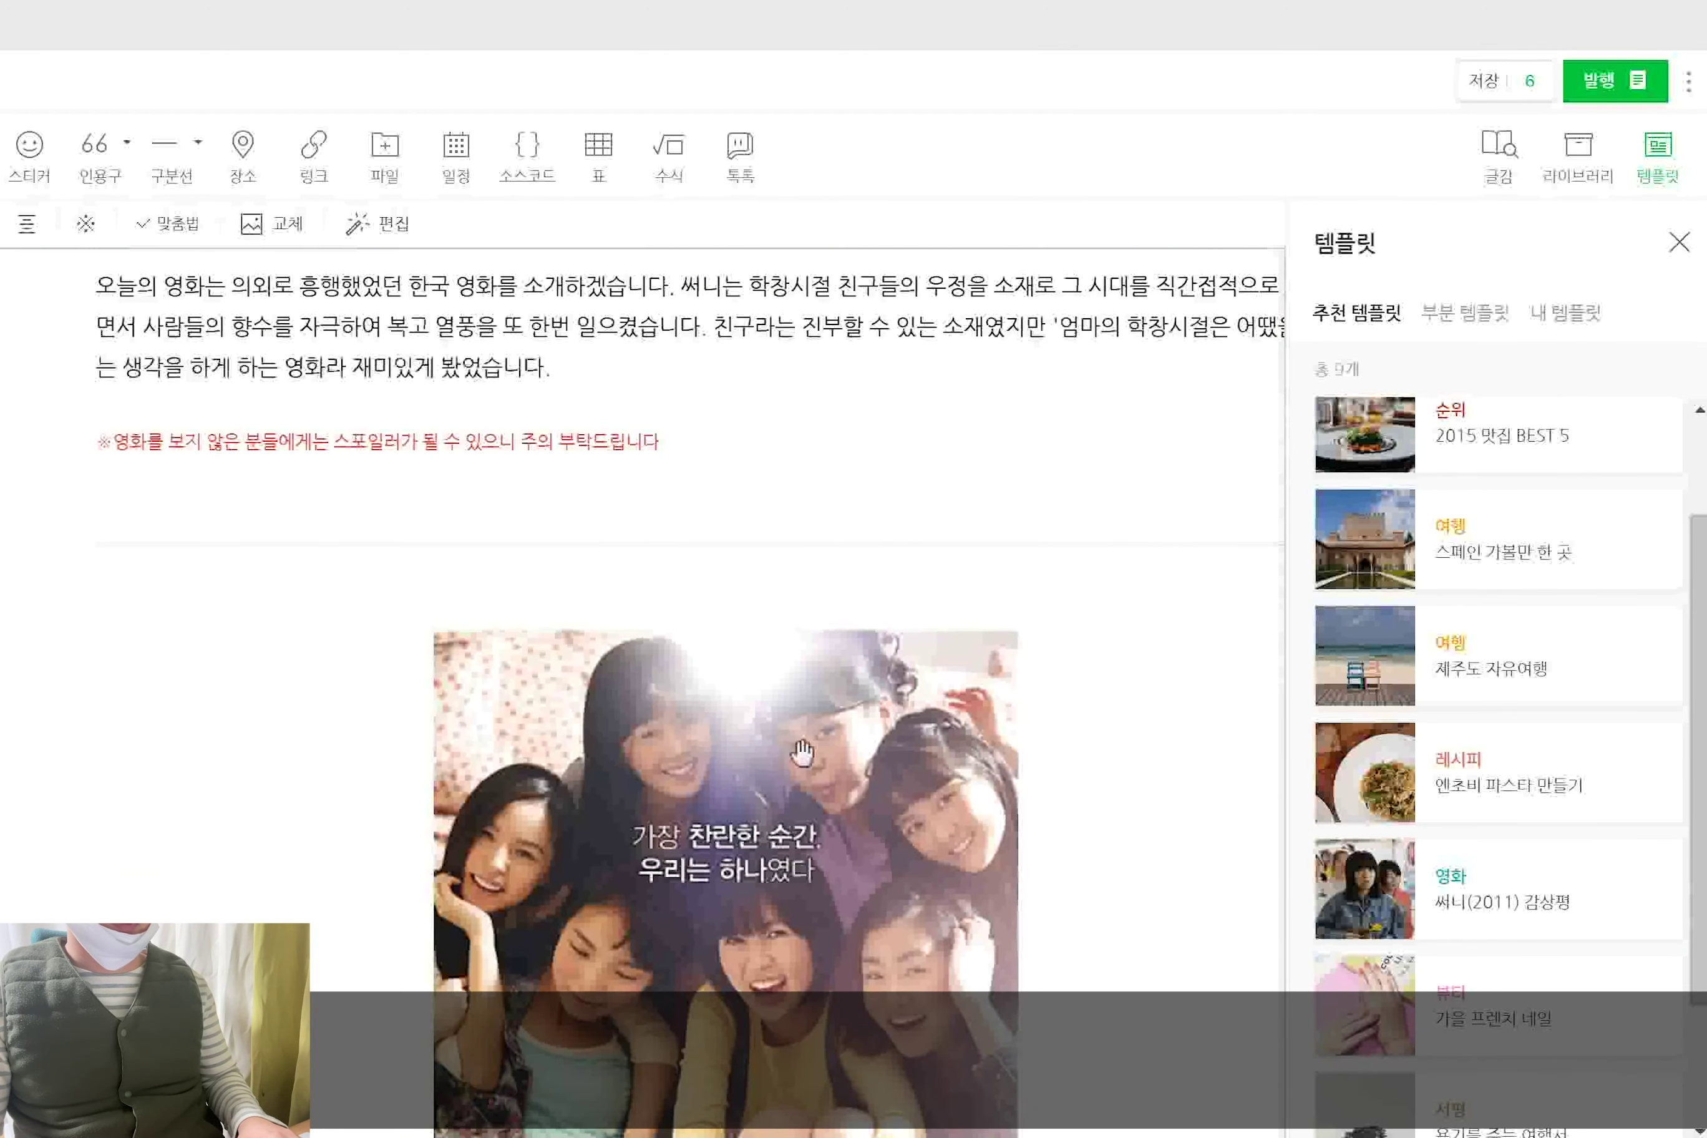
scroll(803, 751, down, 20)
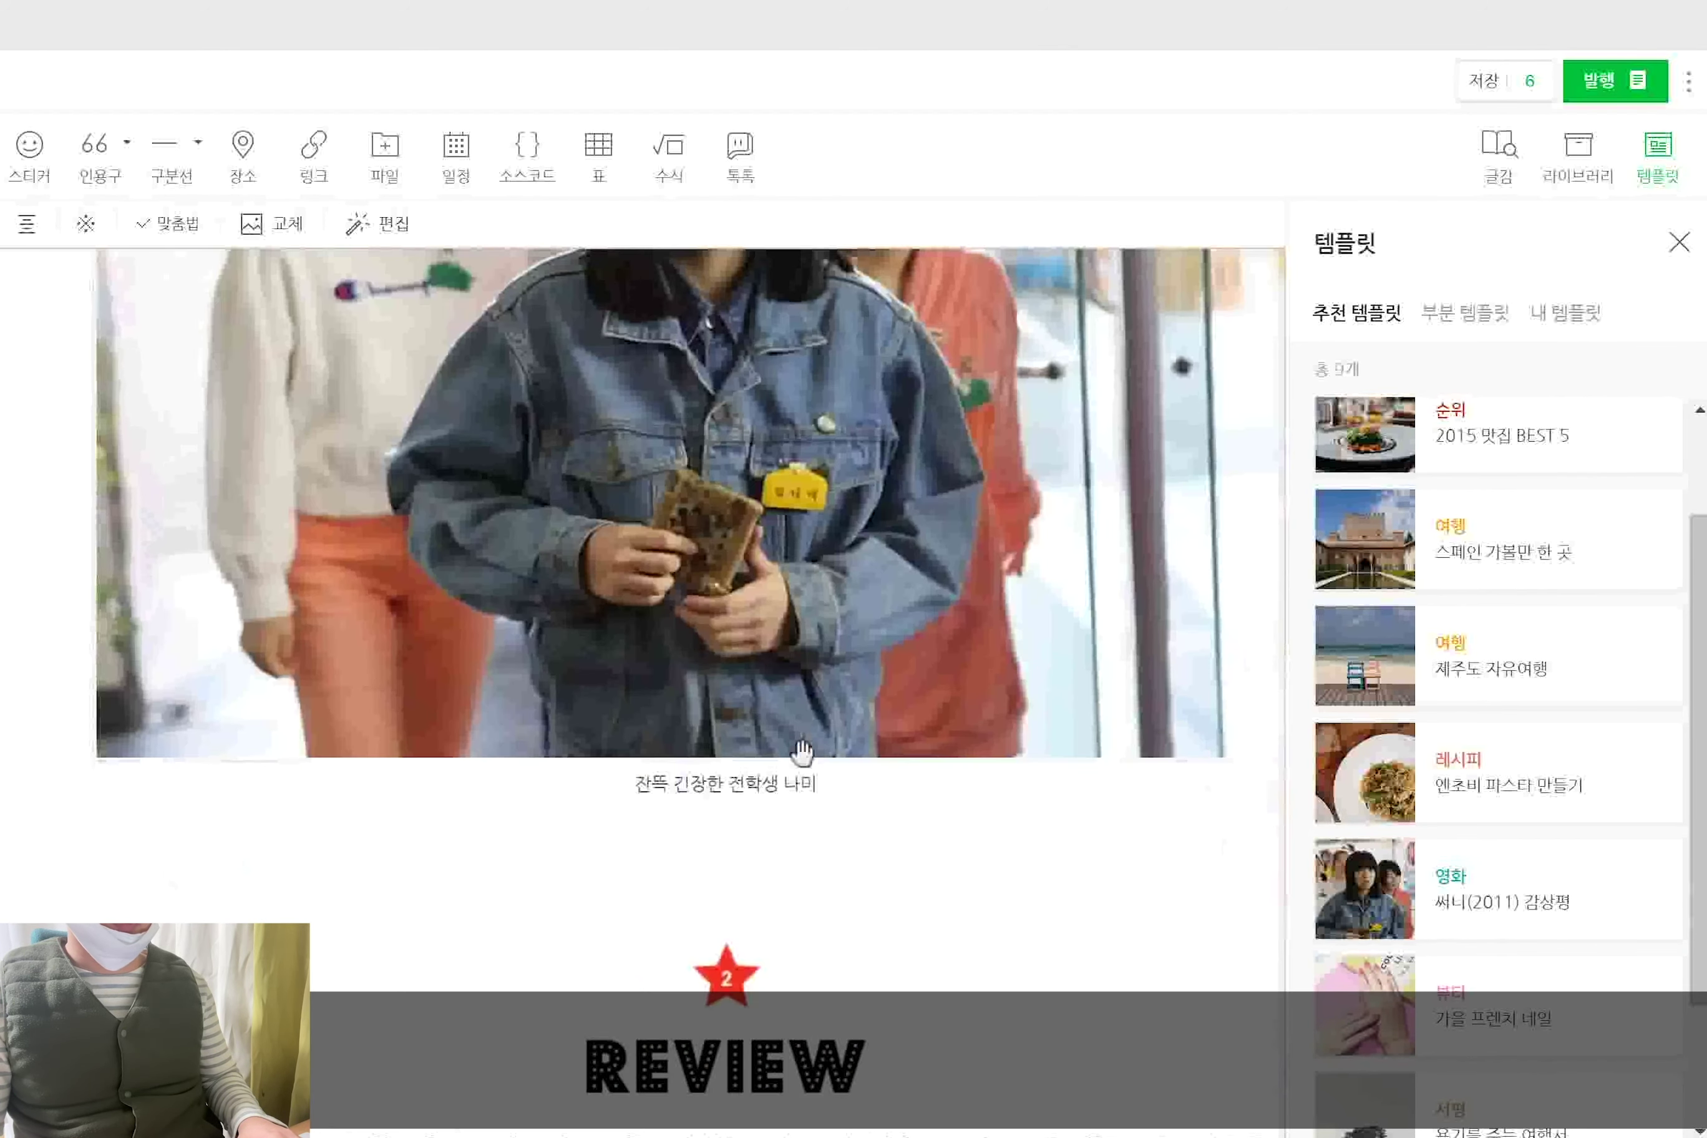
scroll(803, 750, down, 20)
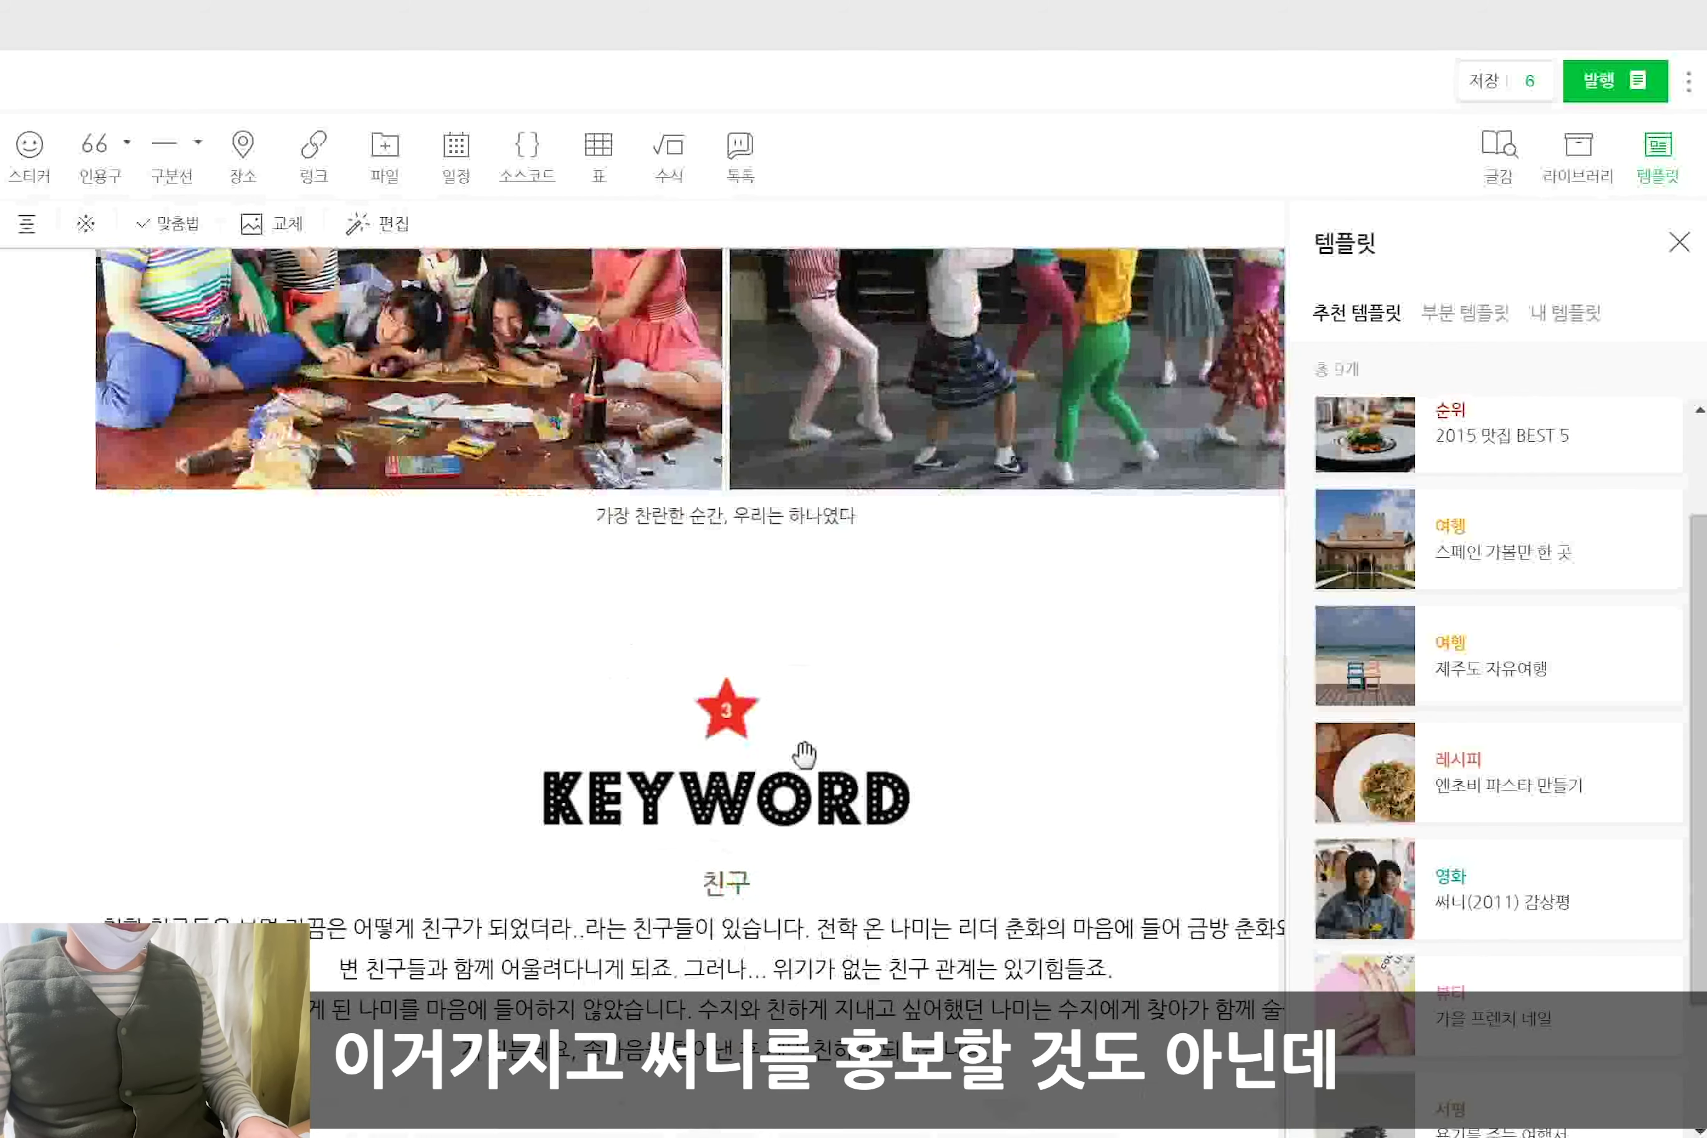
scroll(804, 755, down, 20)
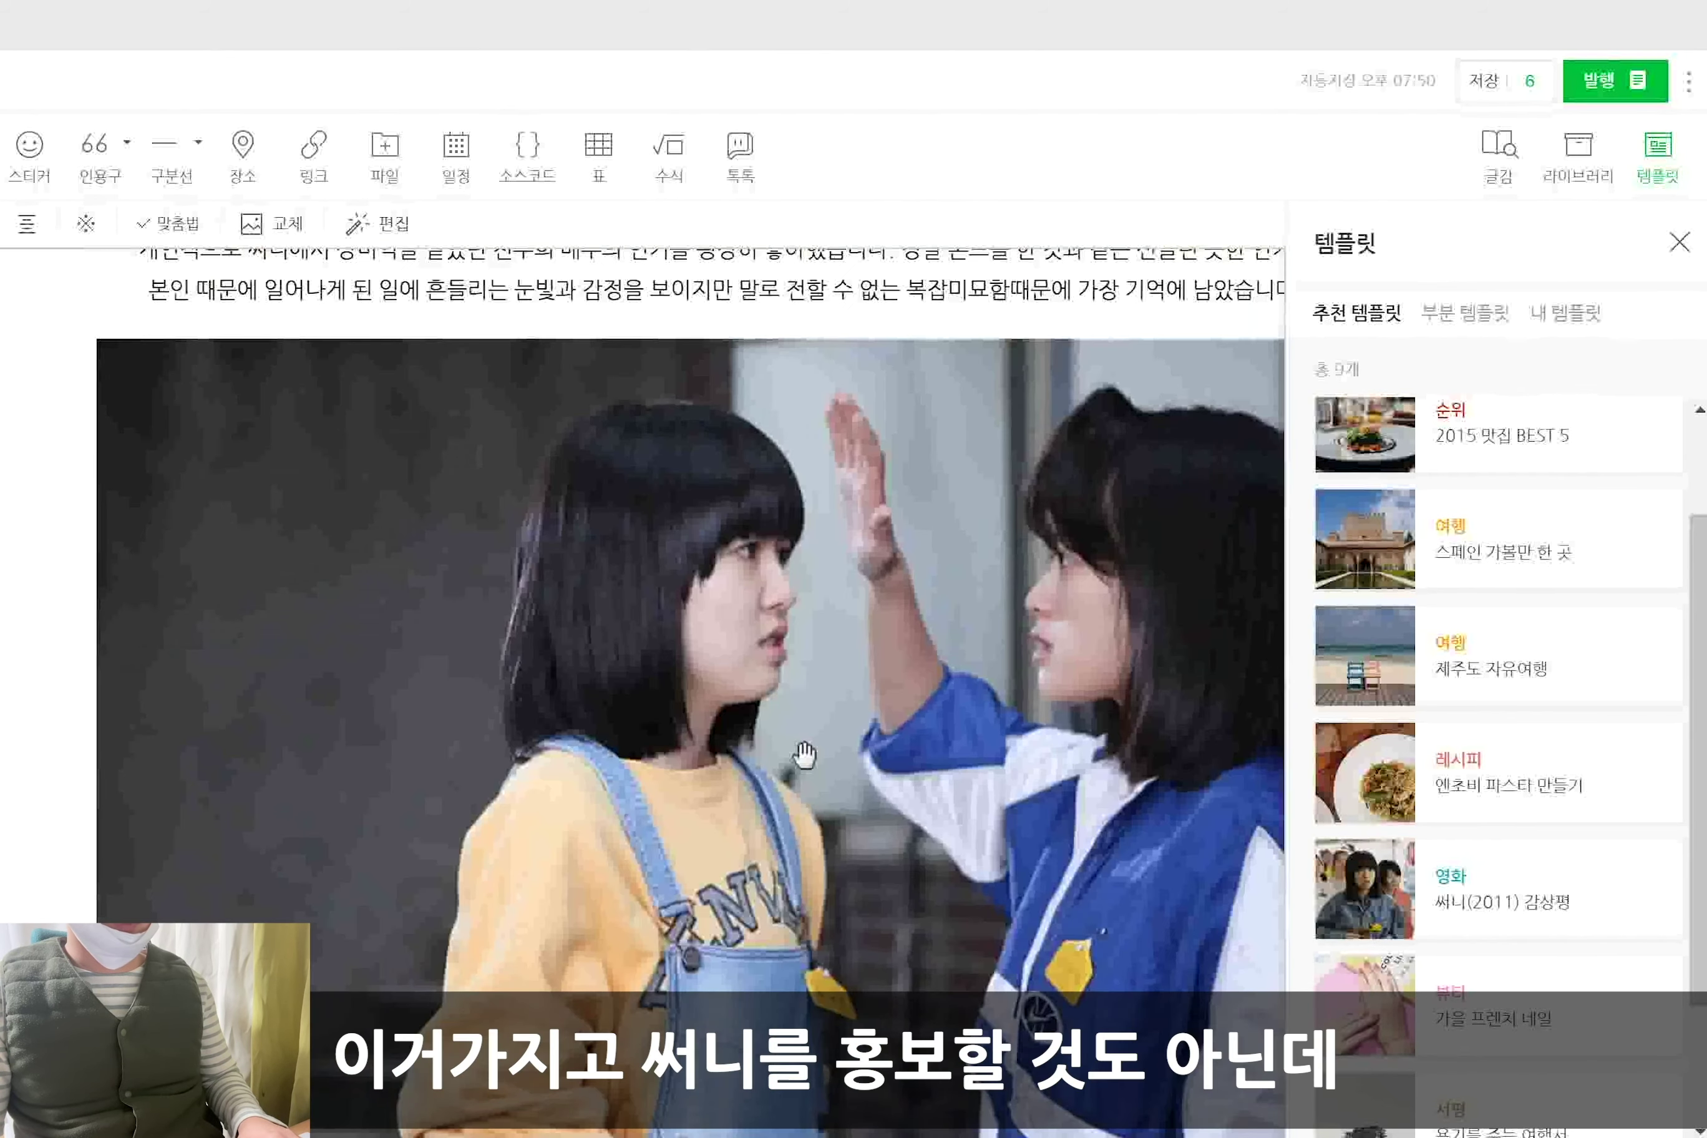
scroll(804, 755, down, 10)
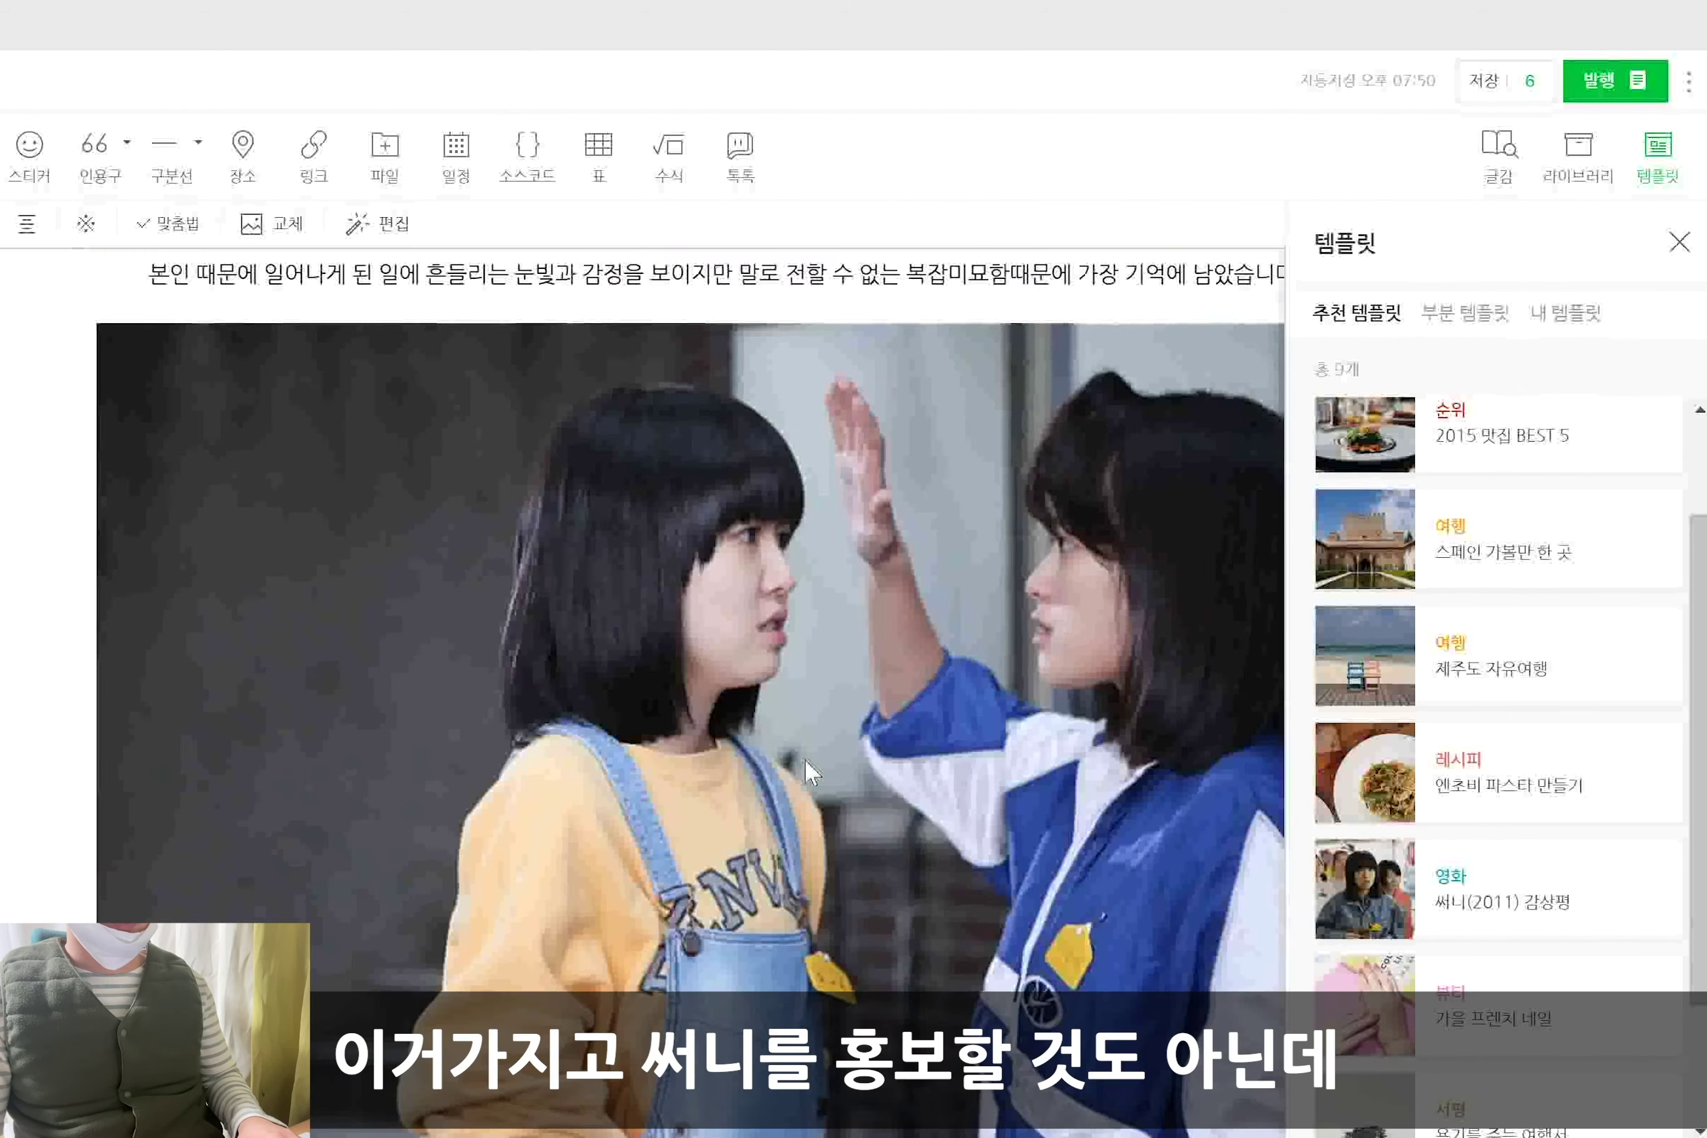
scroll(804, 758, down, 10)
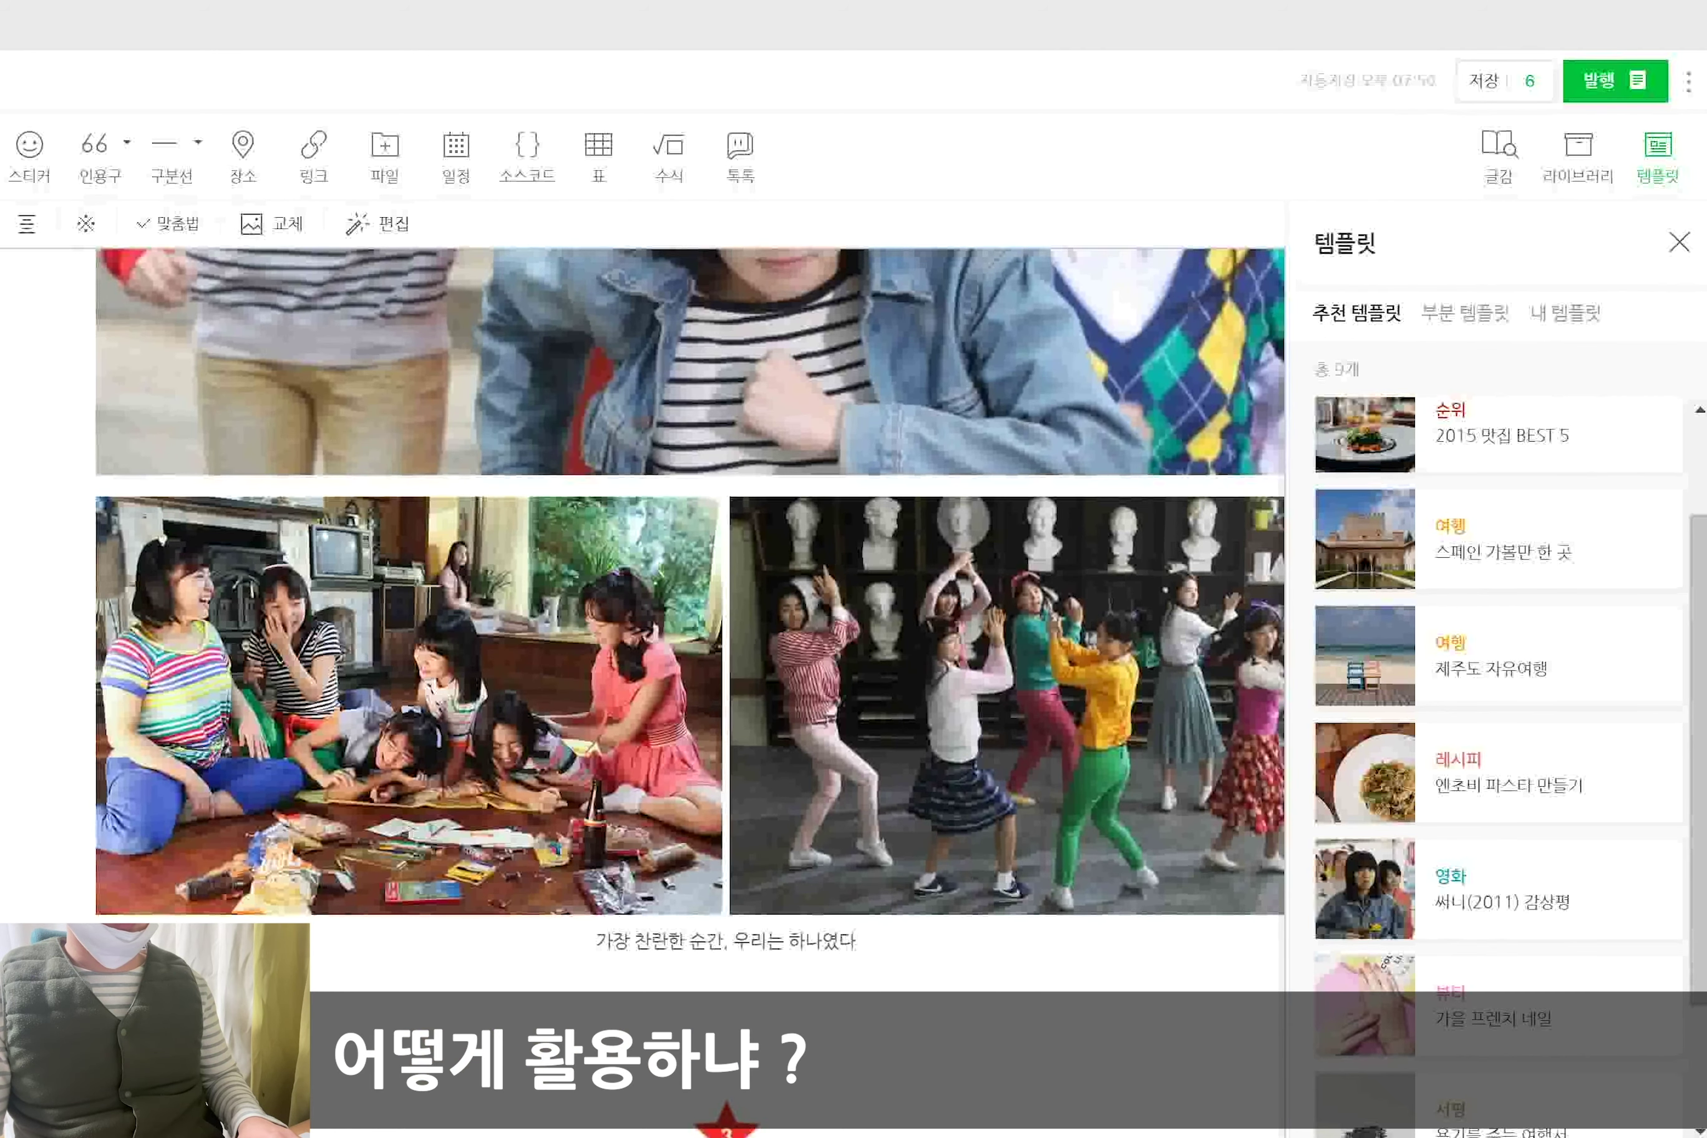
scroll(804, 755, up, 10)
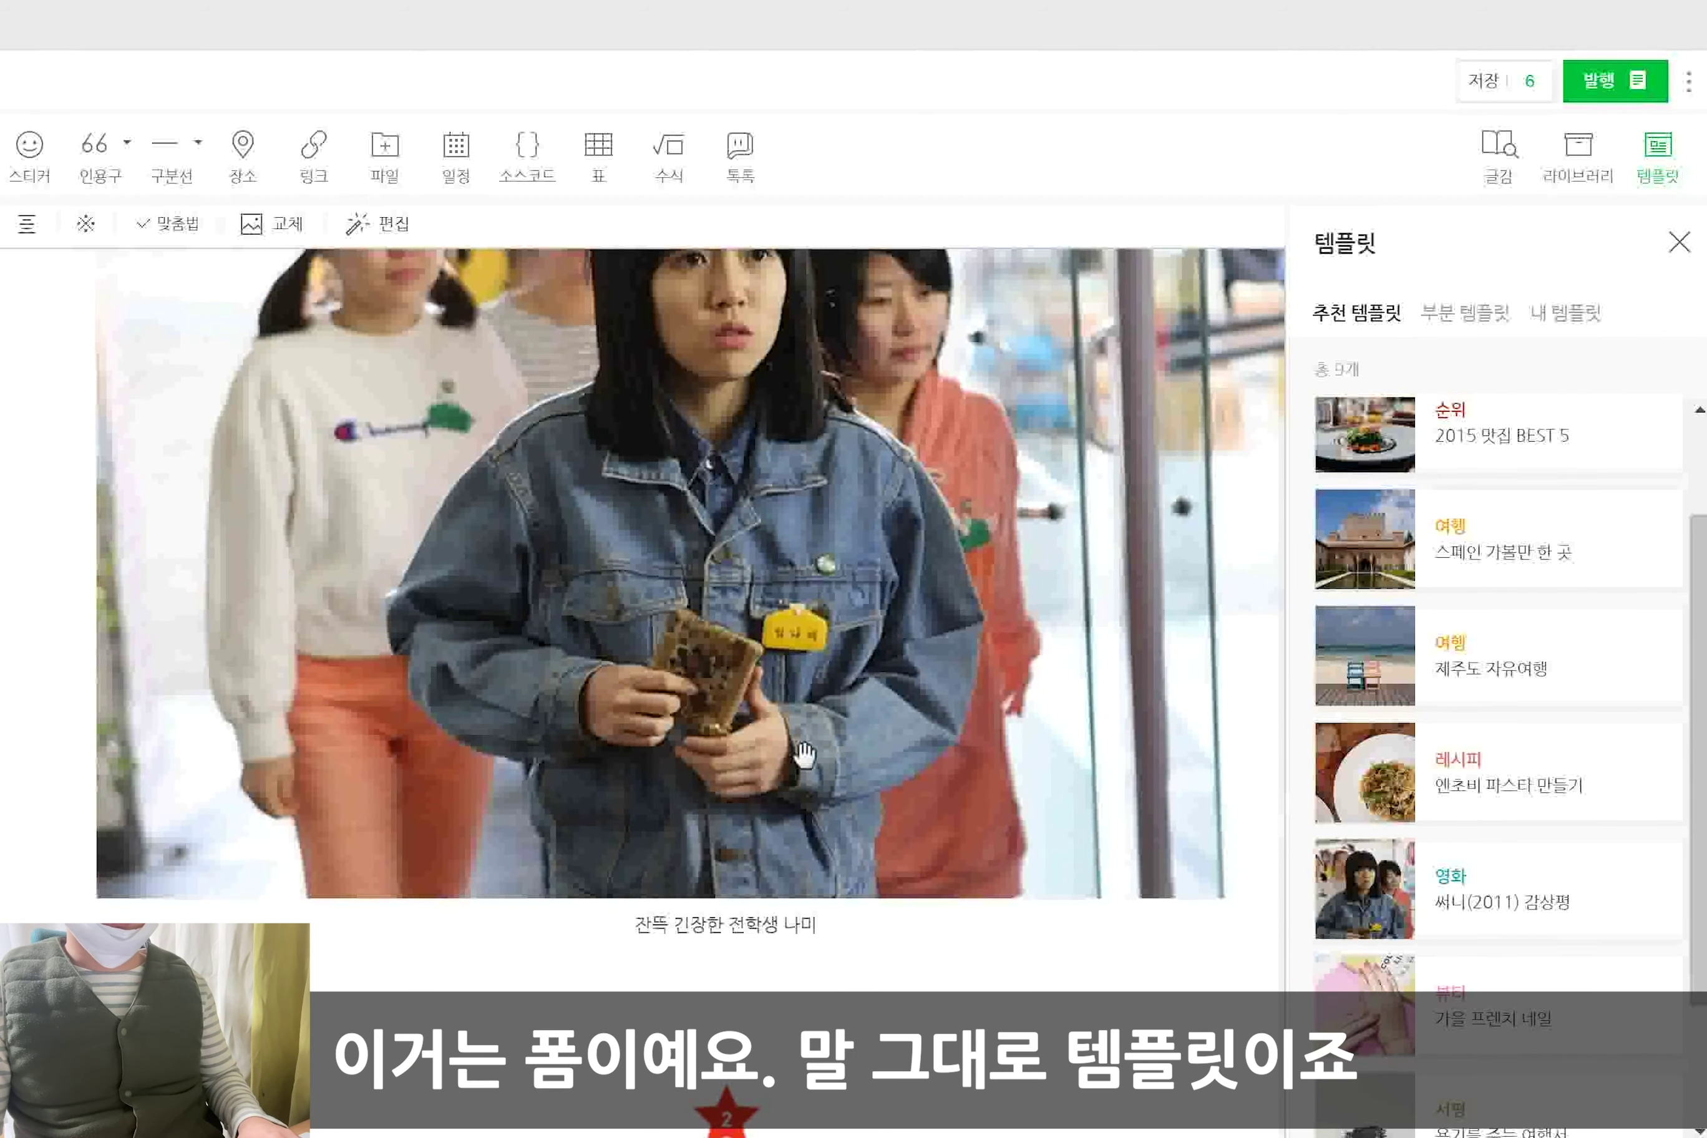
scroll(804, 755, up, 10)
scroll(590, 667, up, 3)
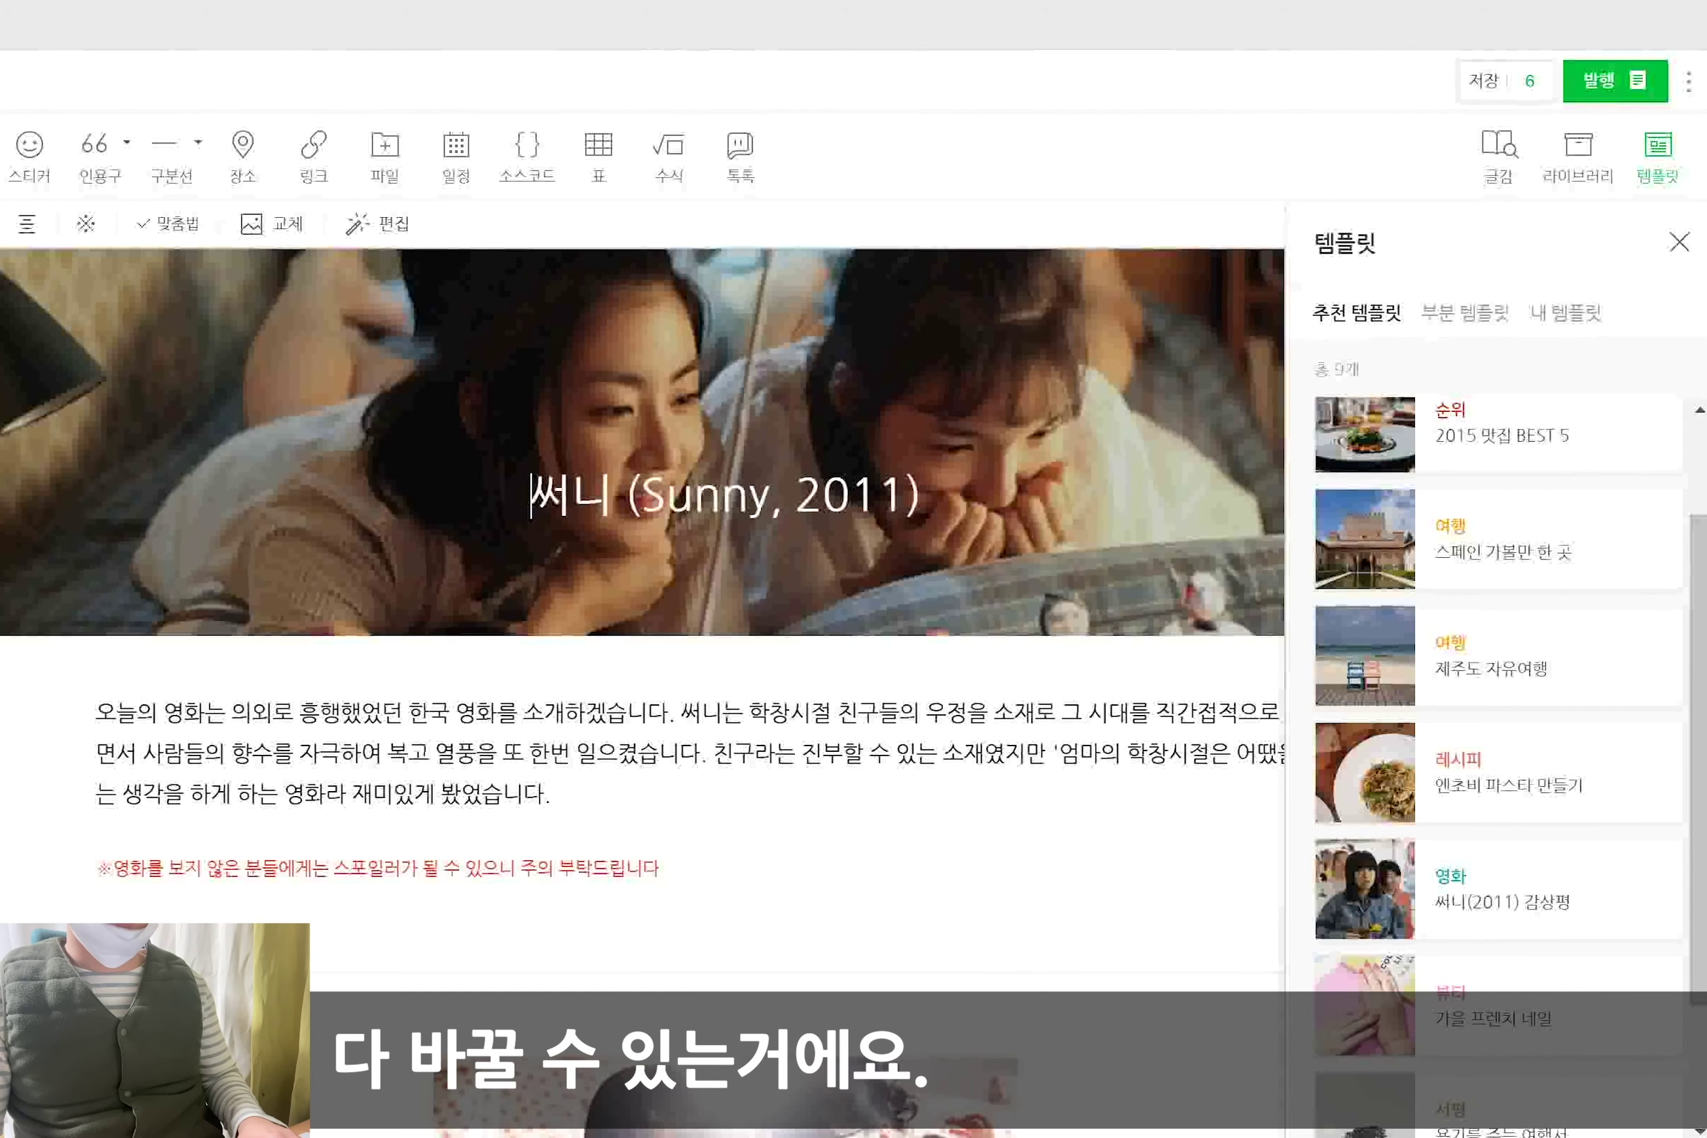
Browse the desktop folder for a replacement for the 써니 poster image, and close the file chooser without replacing it
scroll(837, 663, down, 10)
click(837, 663)
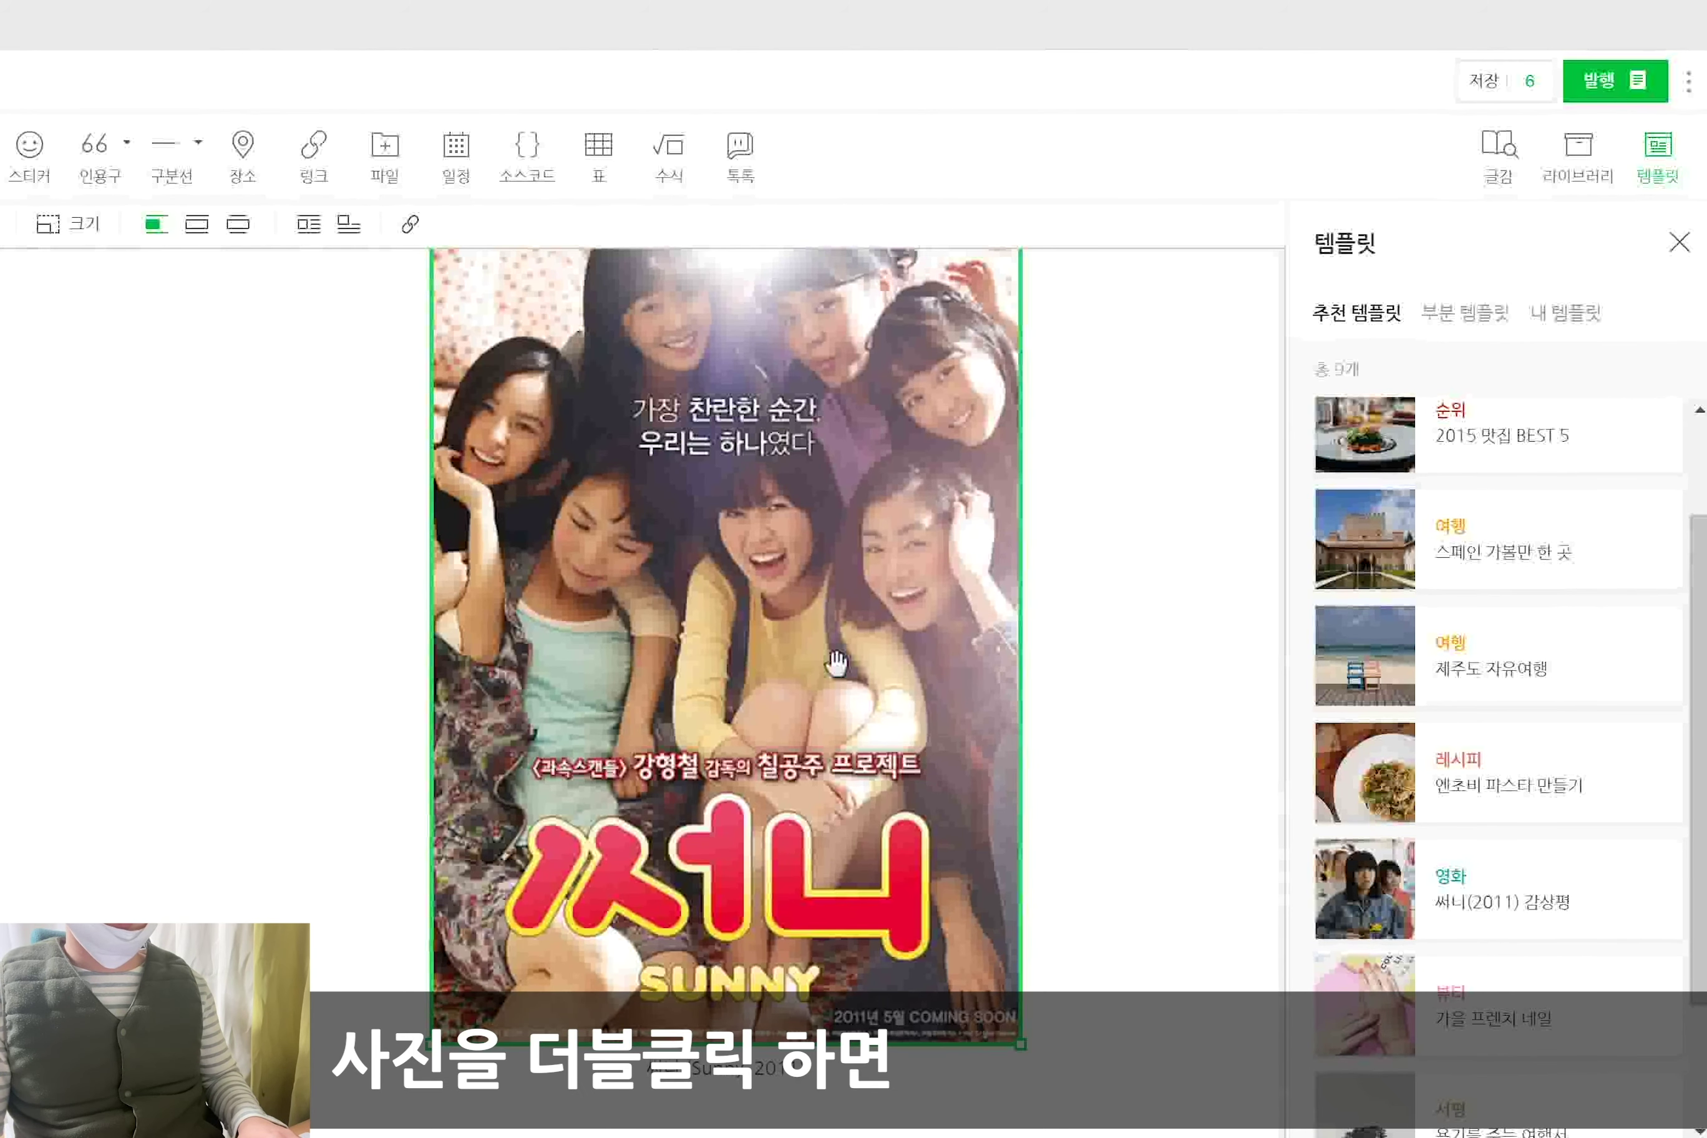
double_click(777, 652)
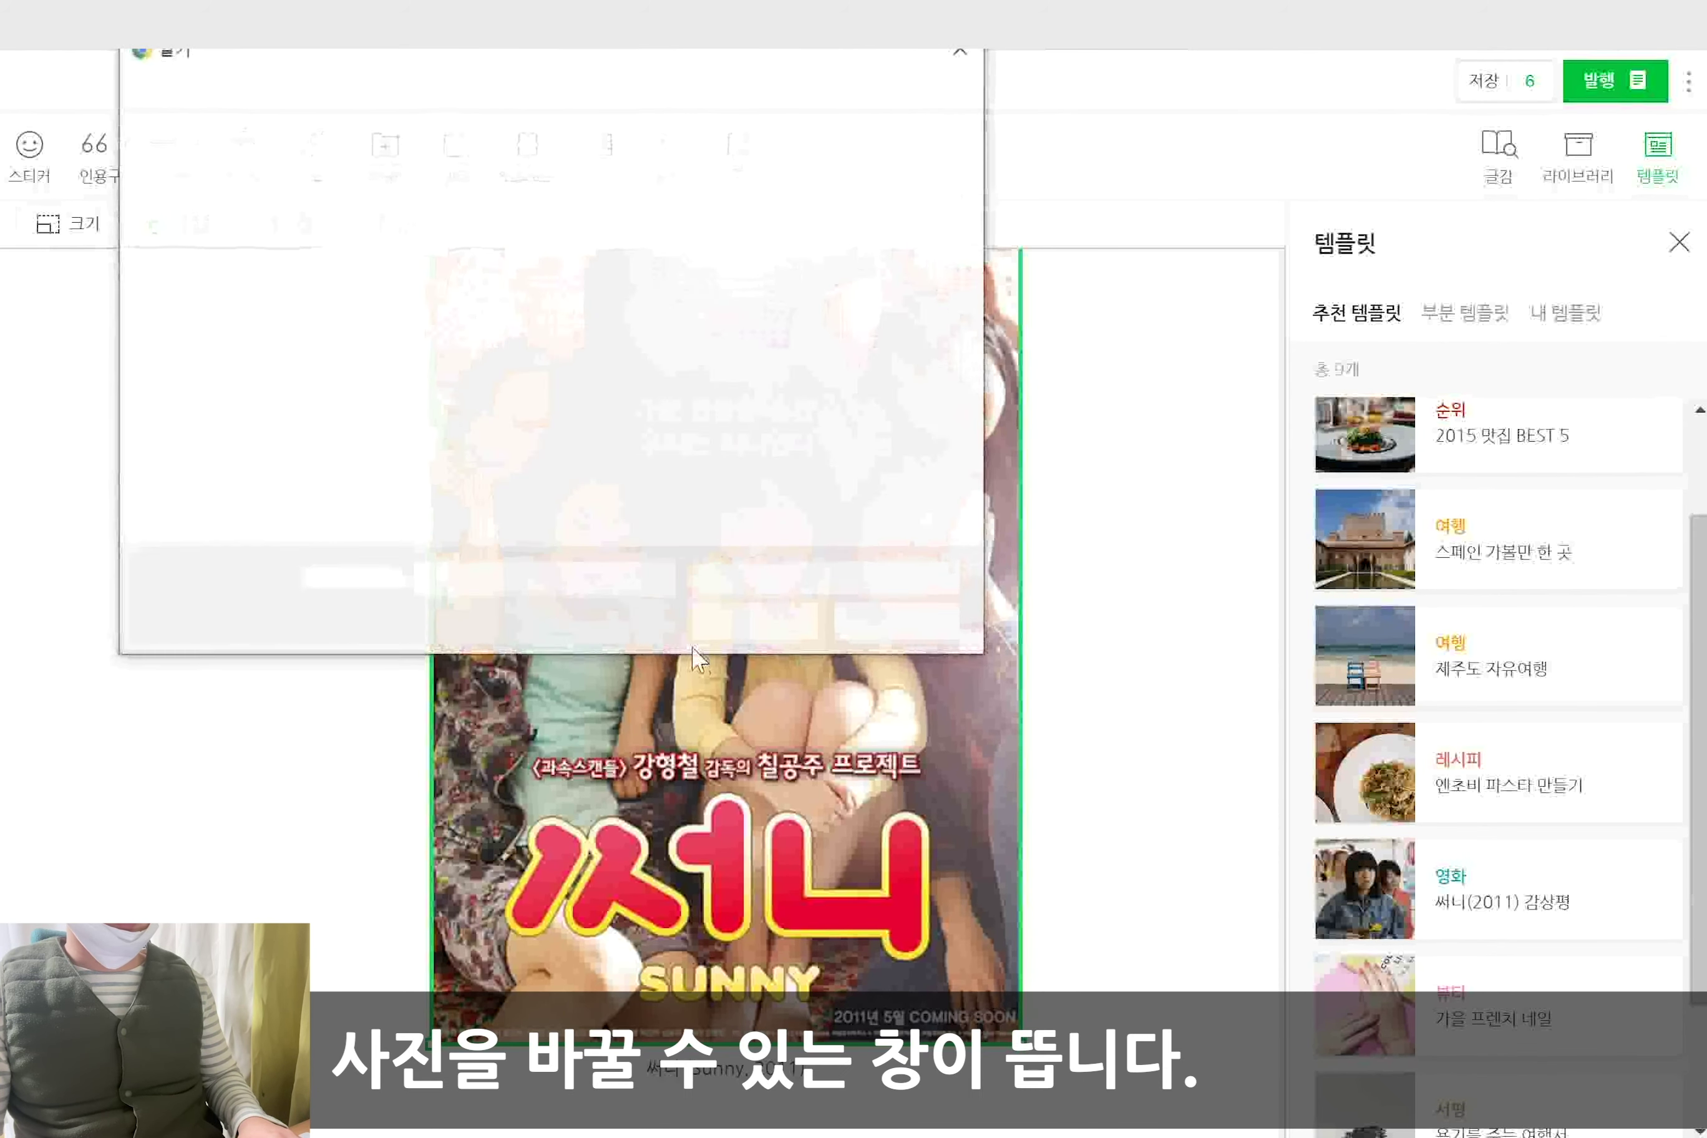
scroll(838, 452, down, 3)
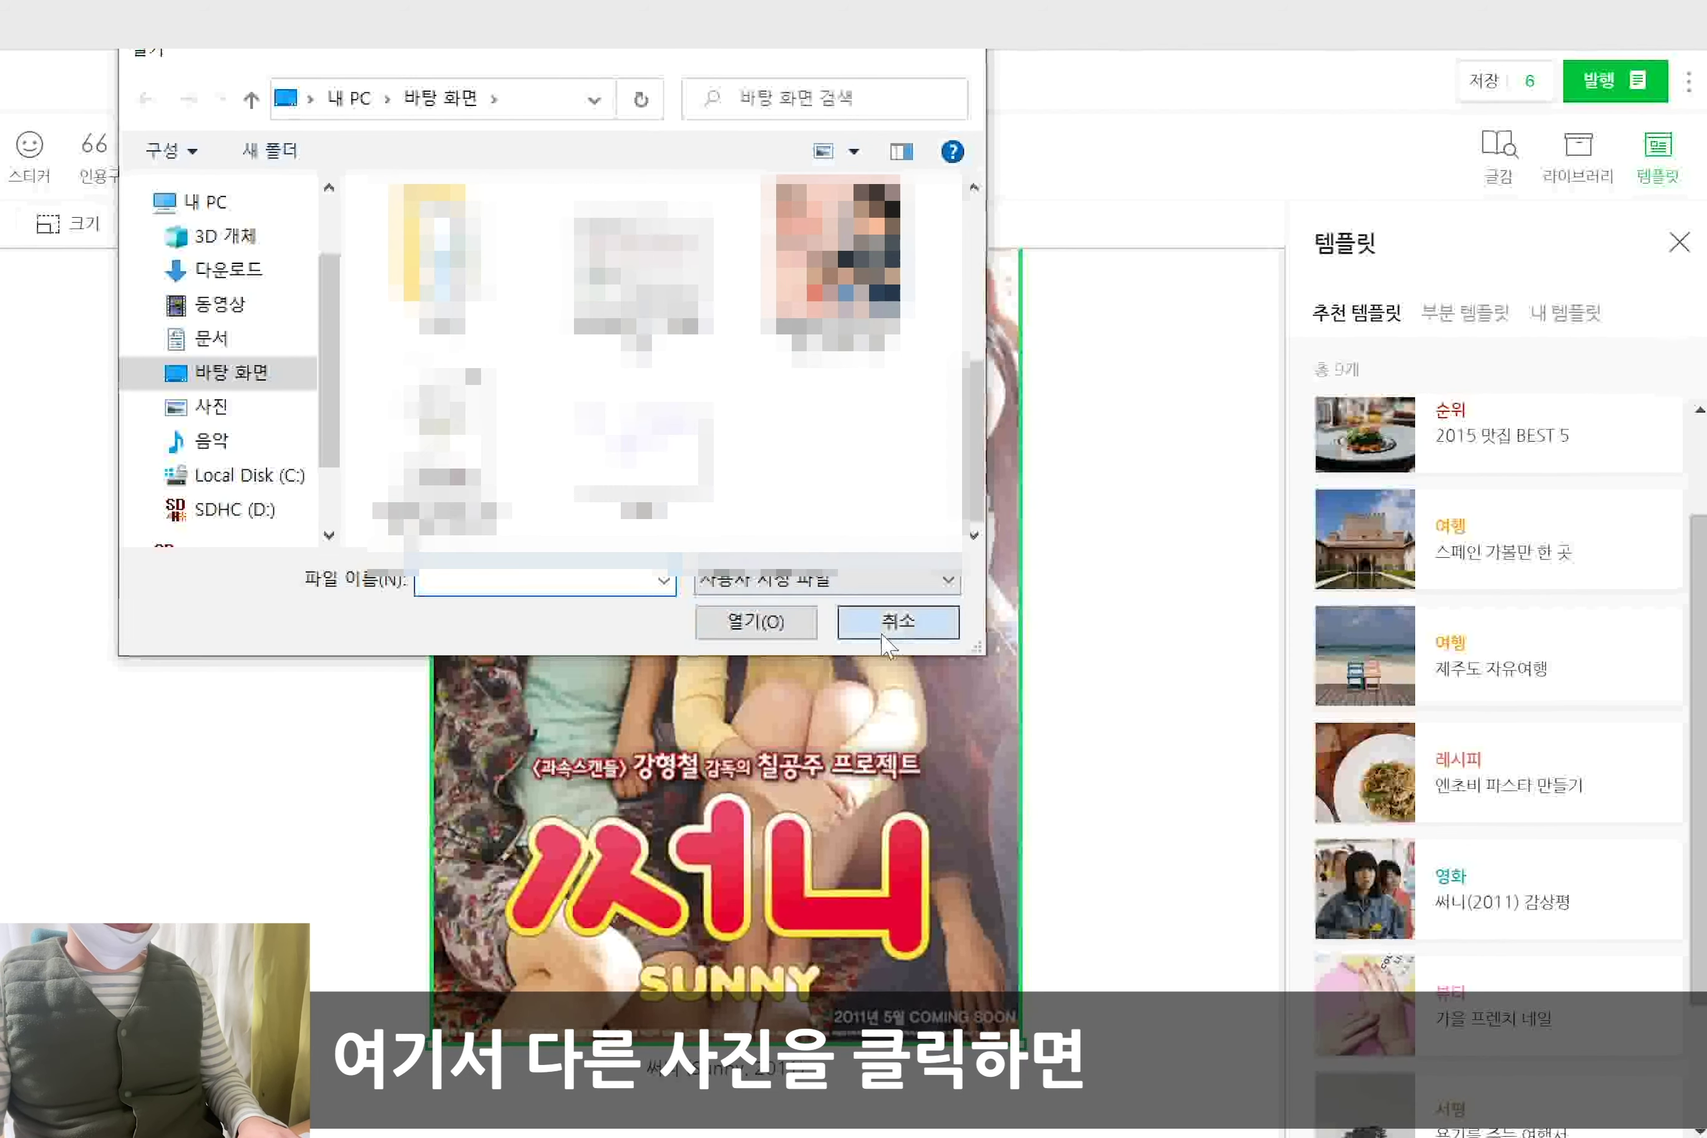
click(757, 622)
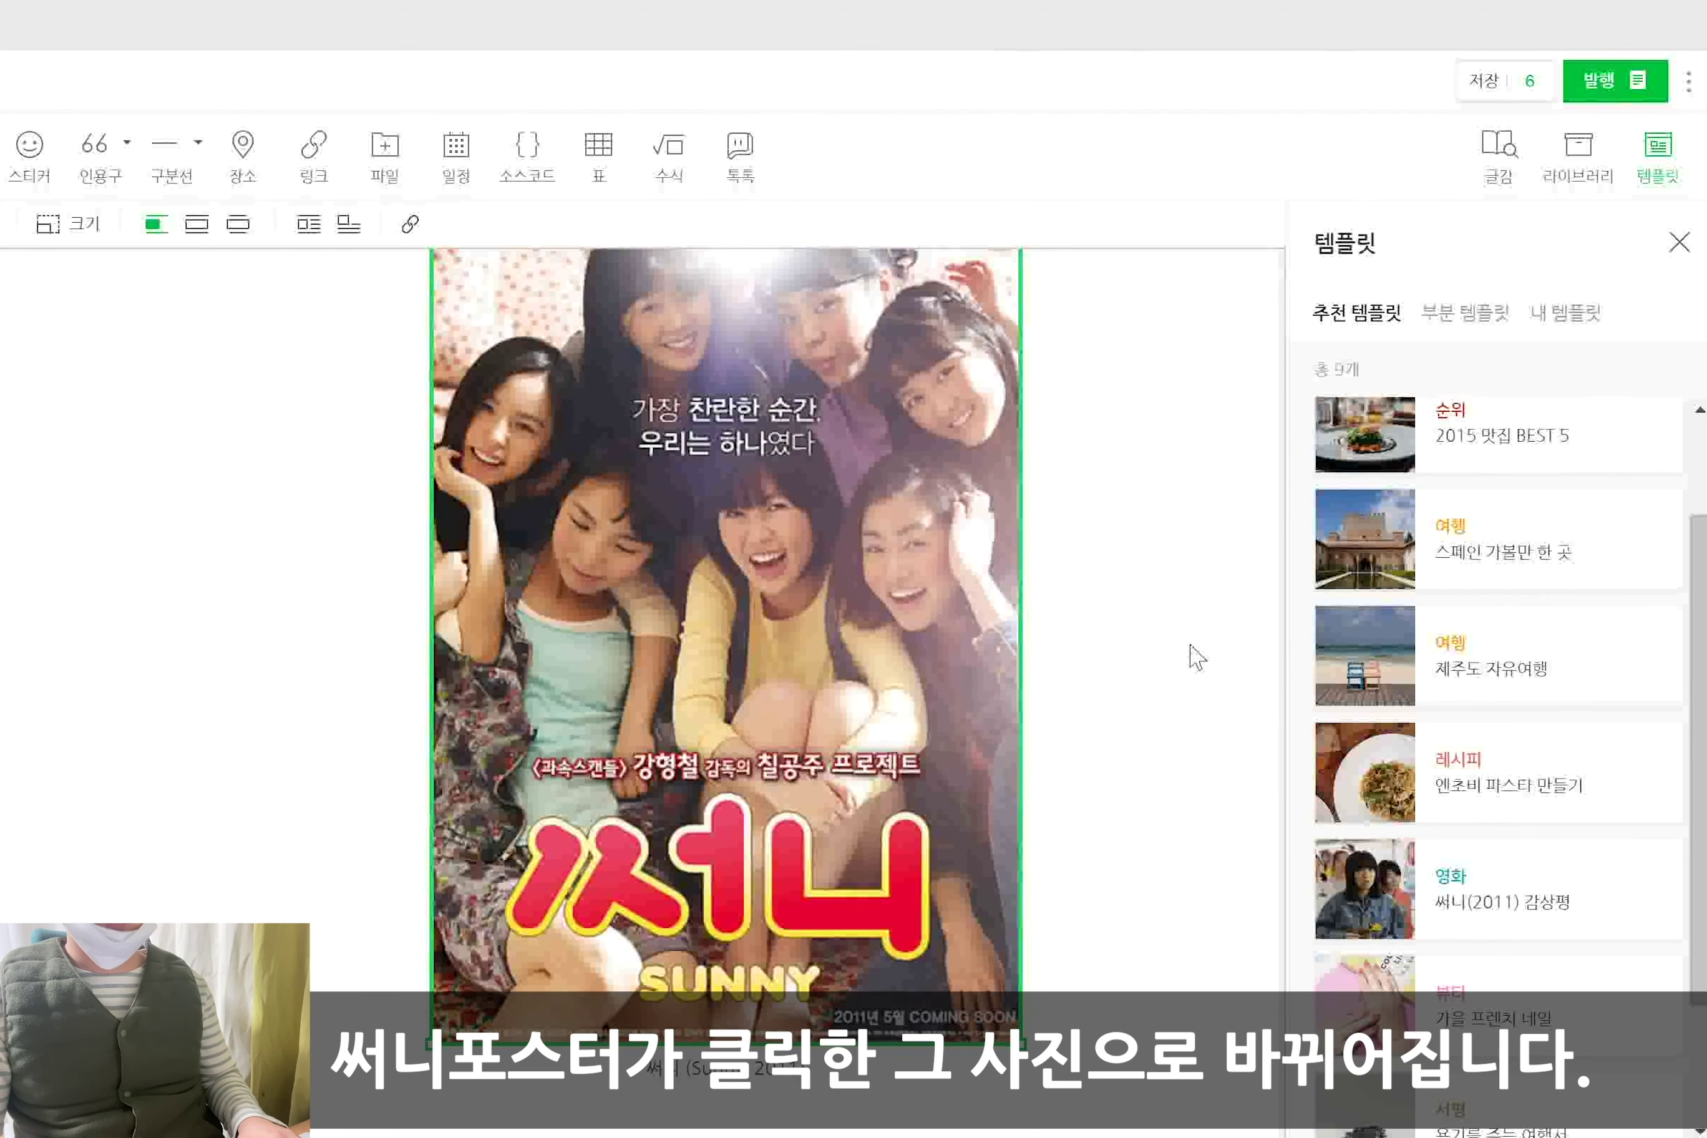
Switch the post to the 2015 맛집 BEST 5 template, saving the current content as a draft
scroll(1129, 793, up, 10)
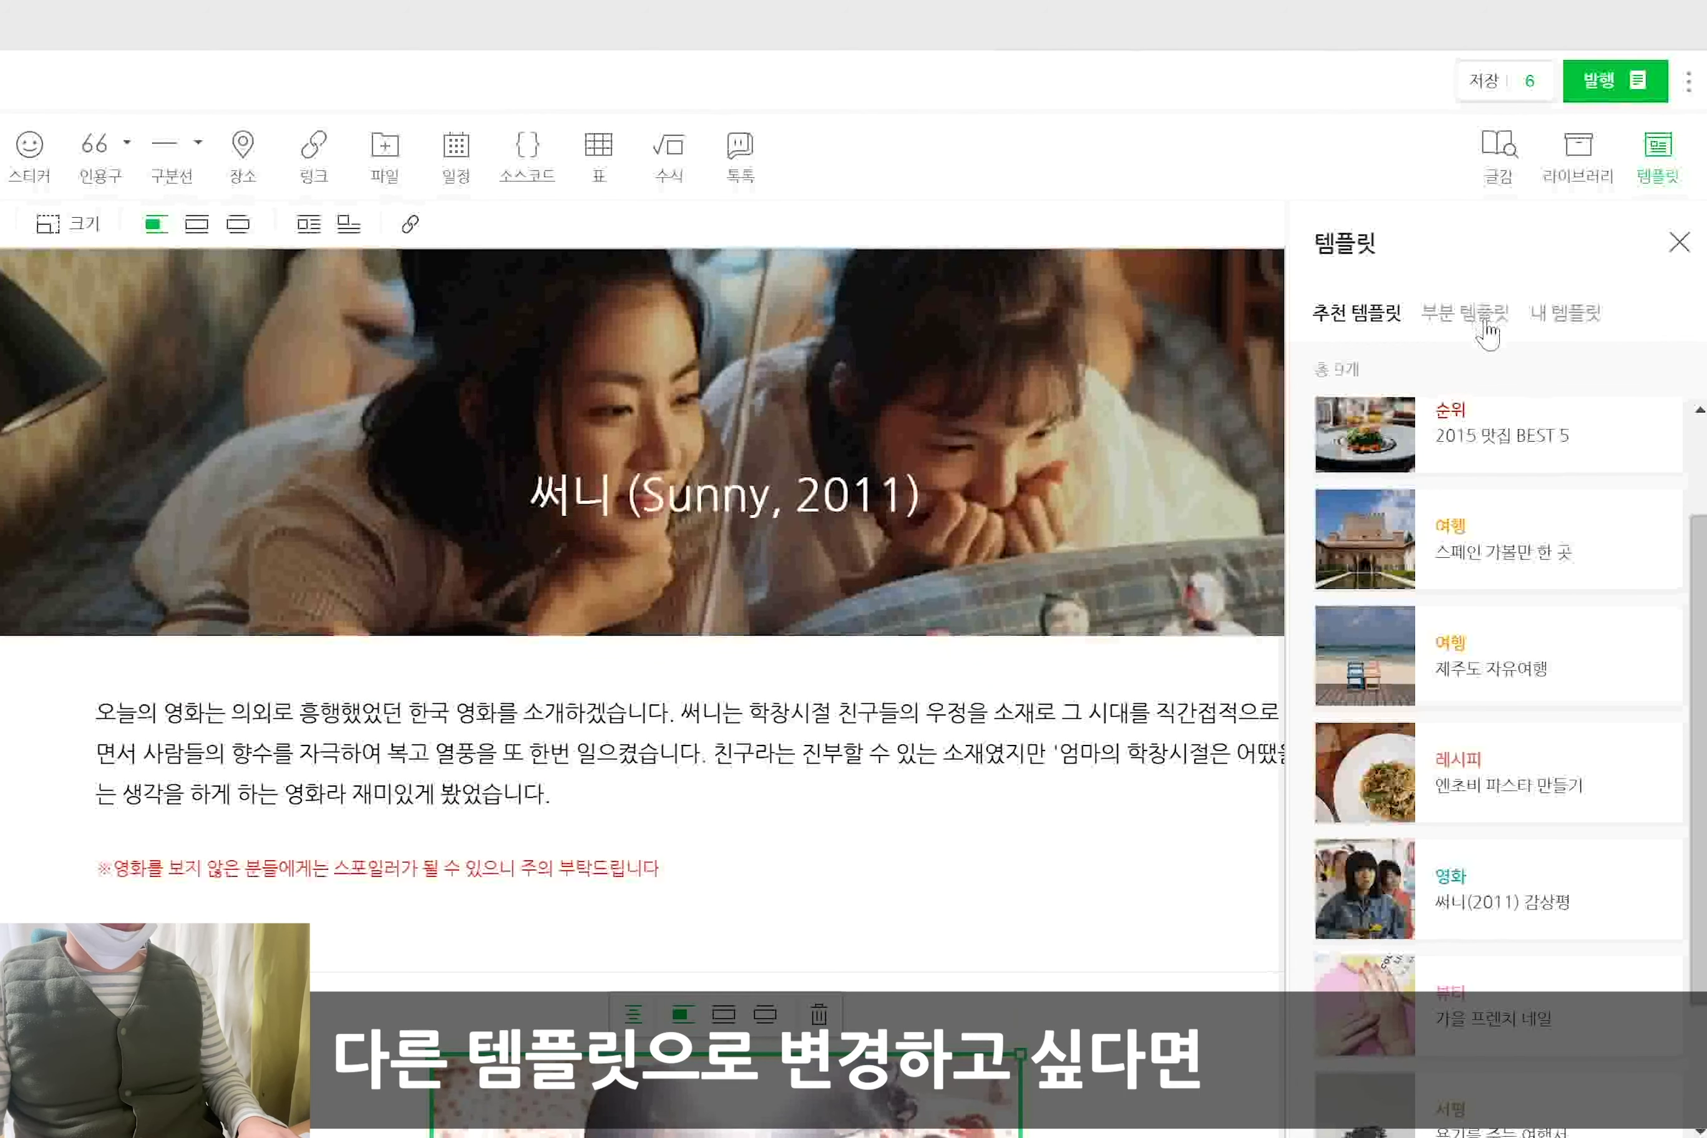
click(1498, 435)
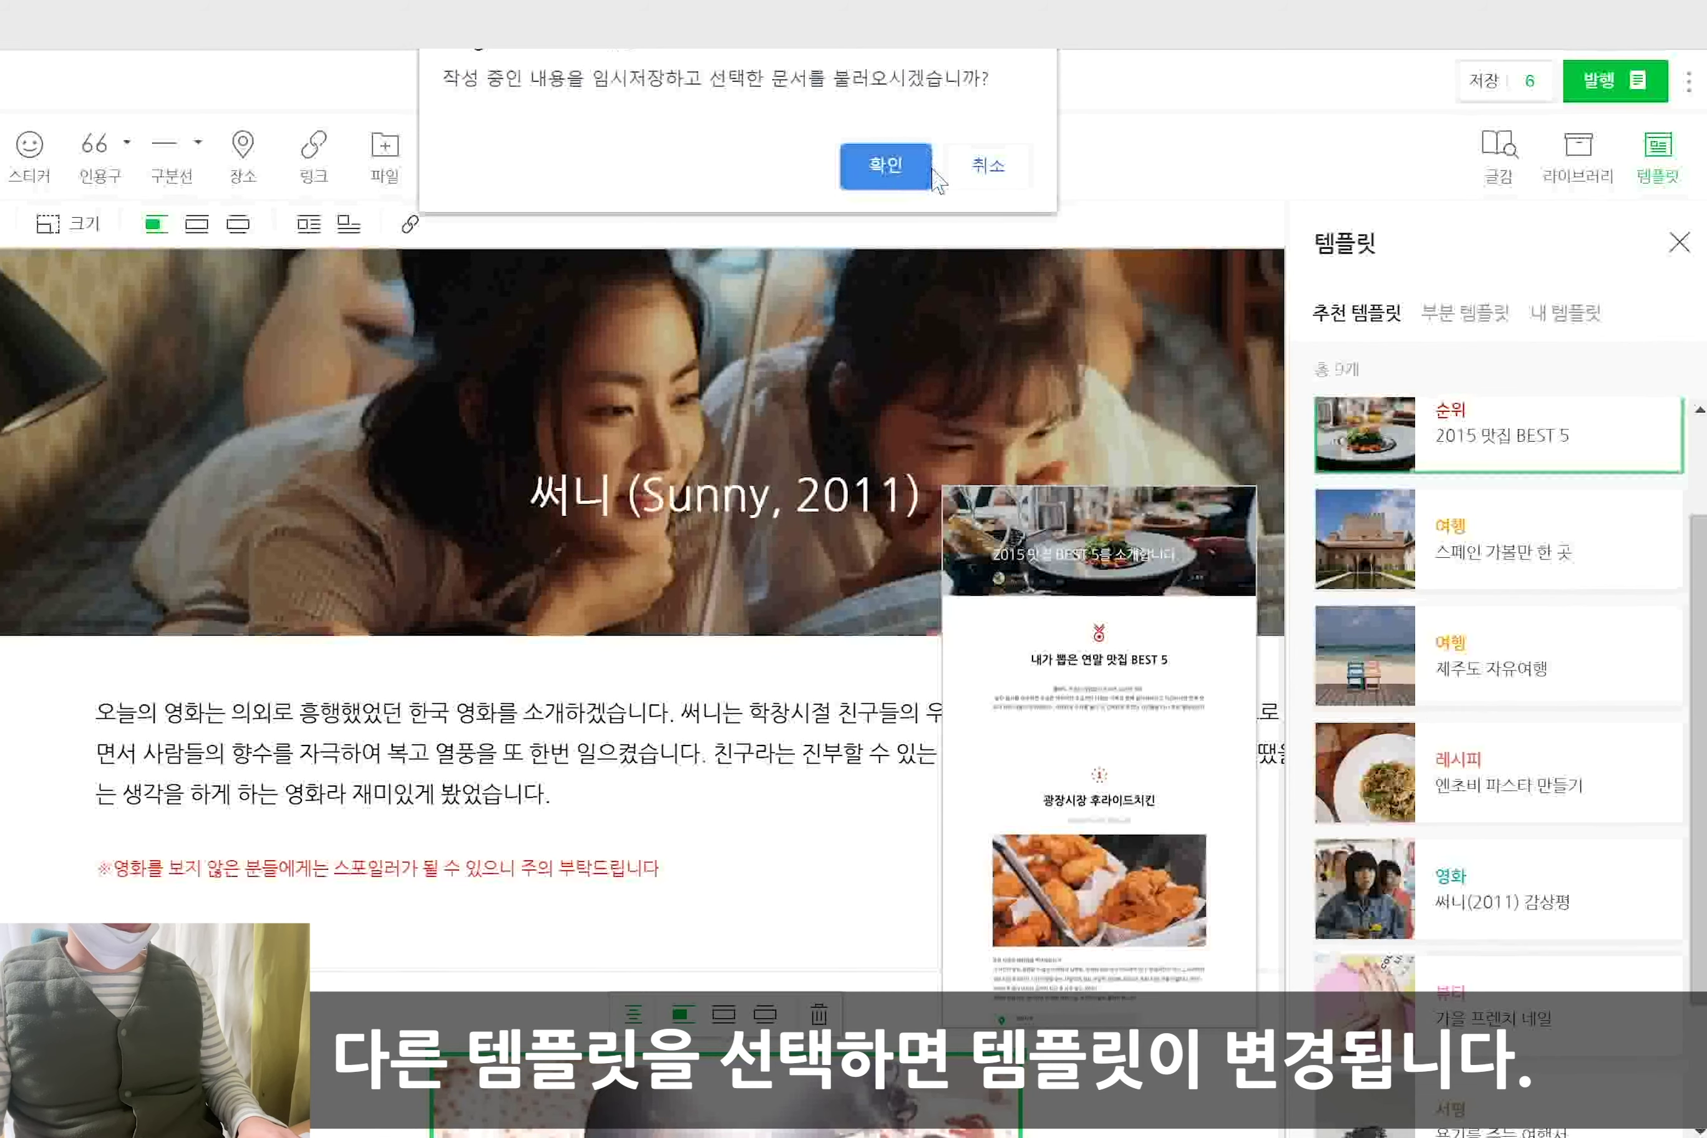
click(902, 173)
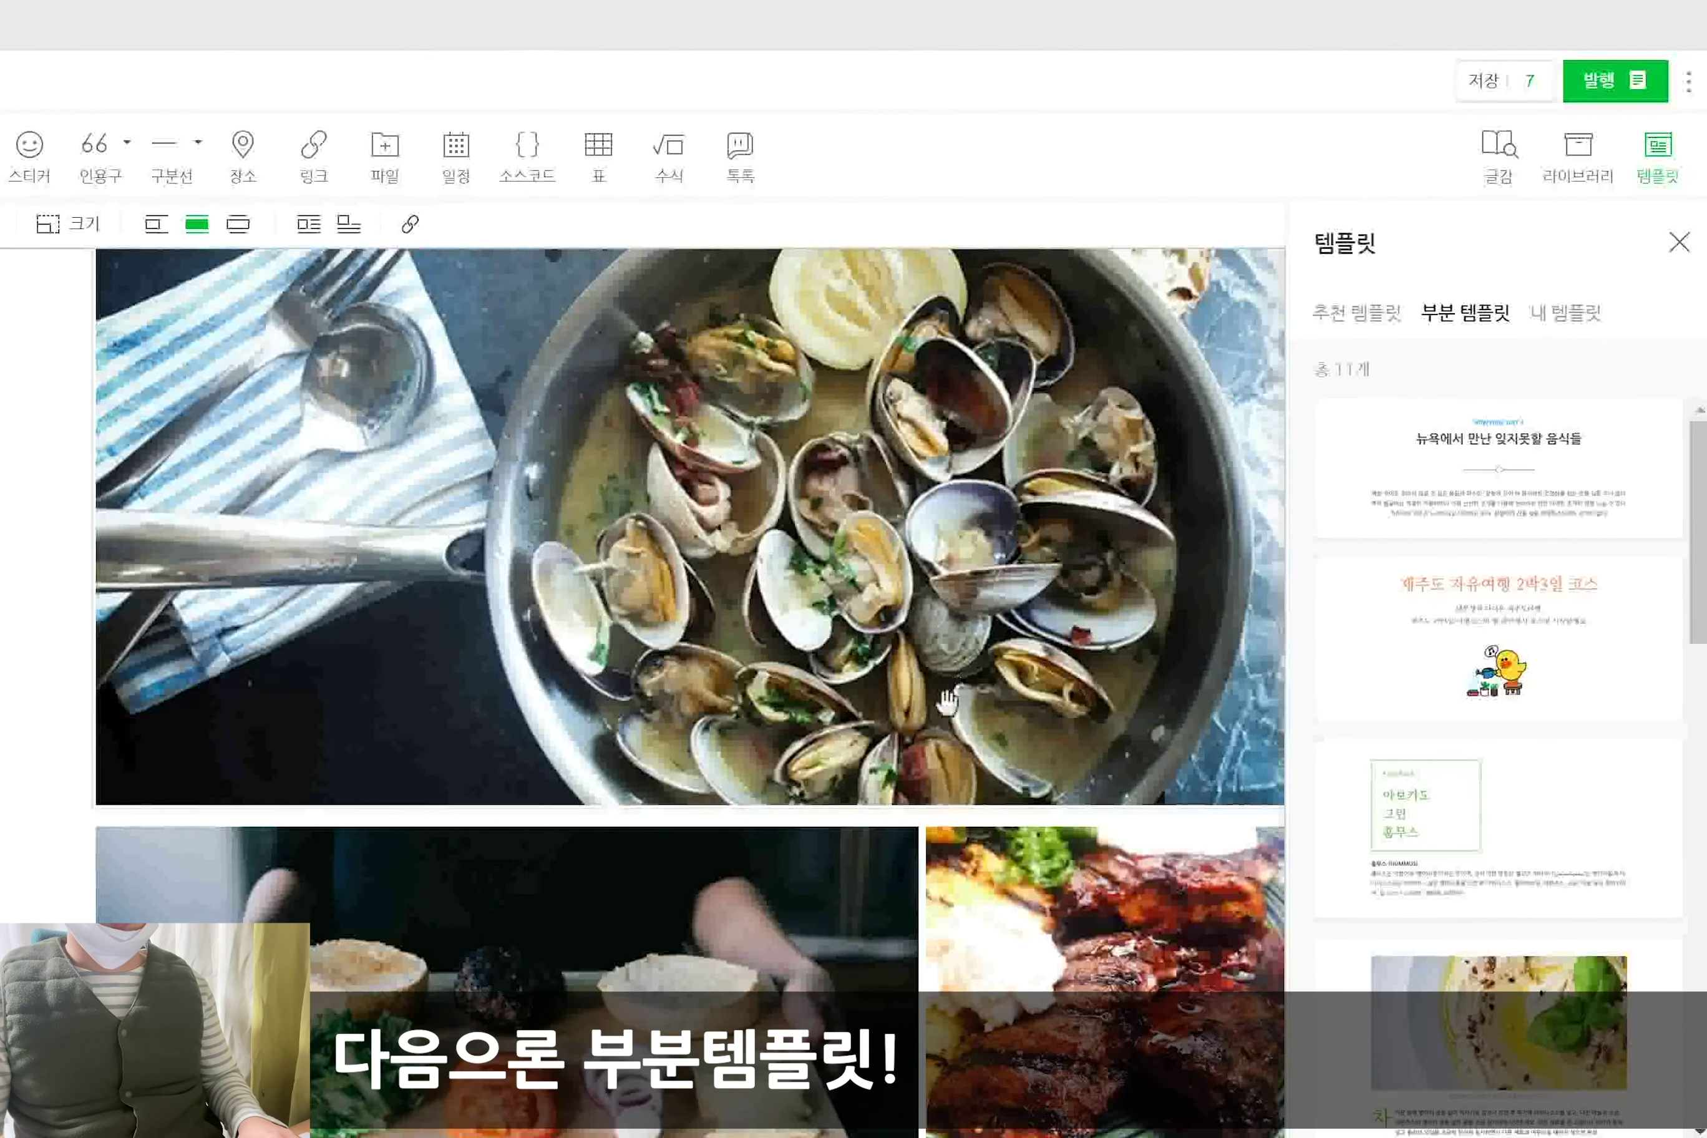
Insert the 템플 스트리트 partial template below the introductory paragraph of the 맛집 BEST 5 post
scroll(953, 750, up, 10)
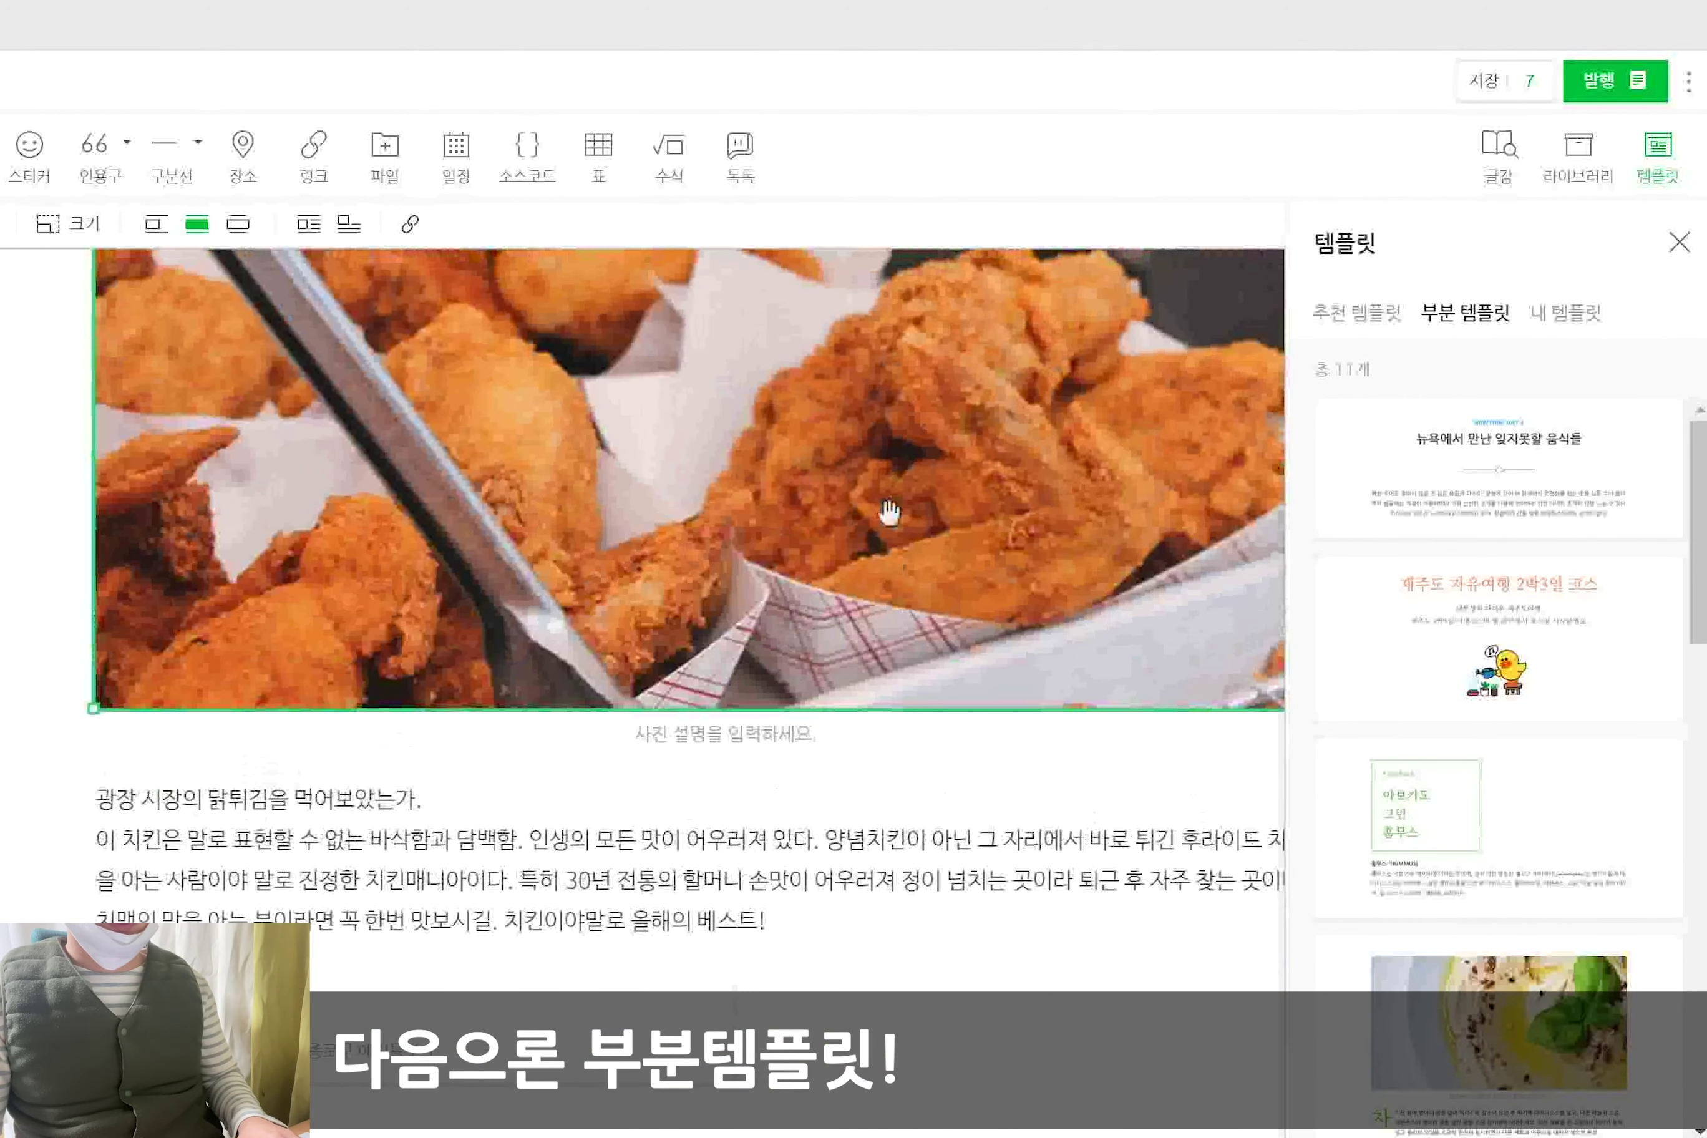
scroll(854, 597, up, 5)
scroll(1020, 602, up, 5)
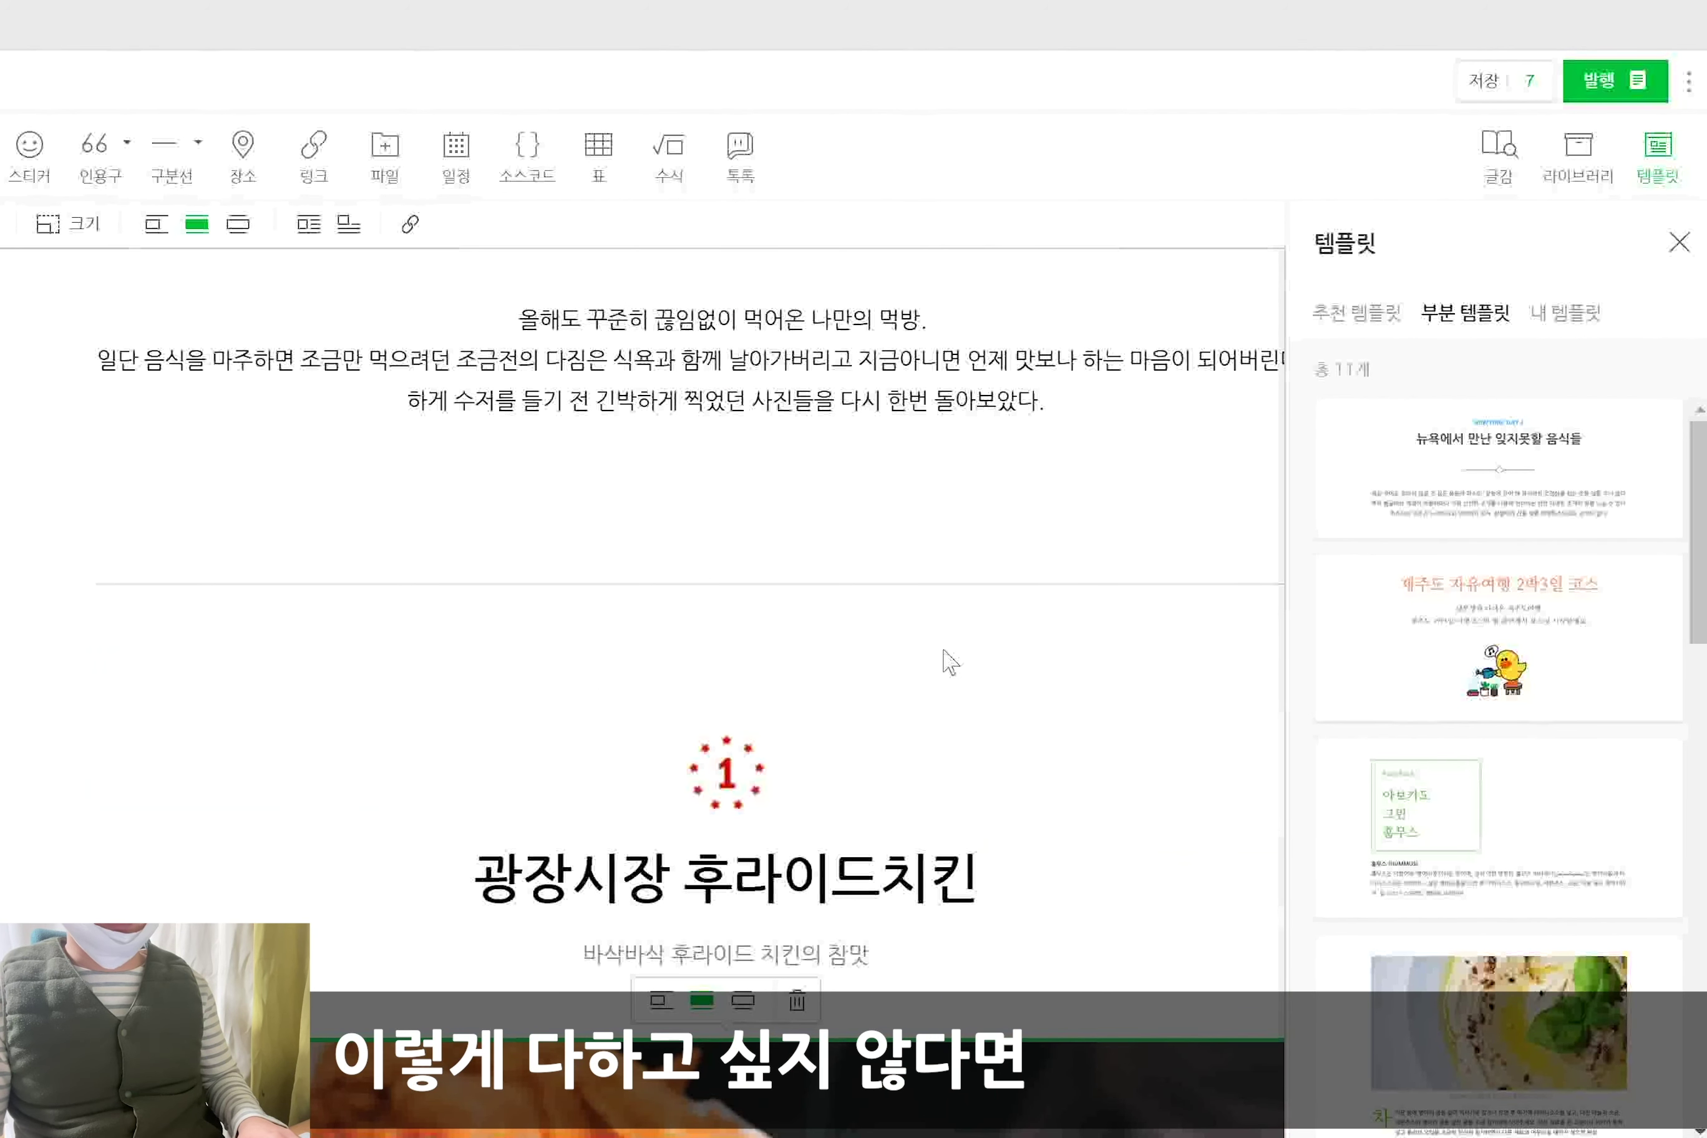
scroll(984, 616, up, 2)
scroll(1571, 580, down, 8)
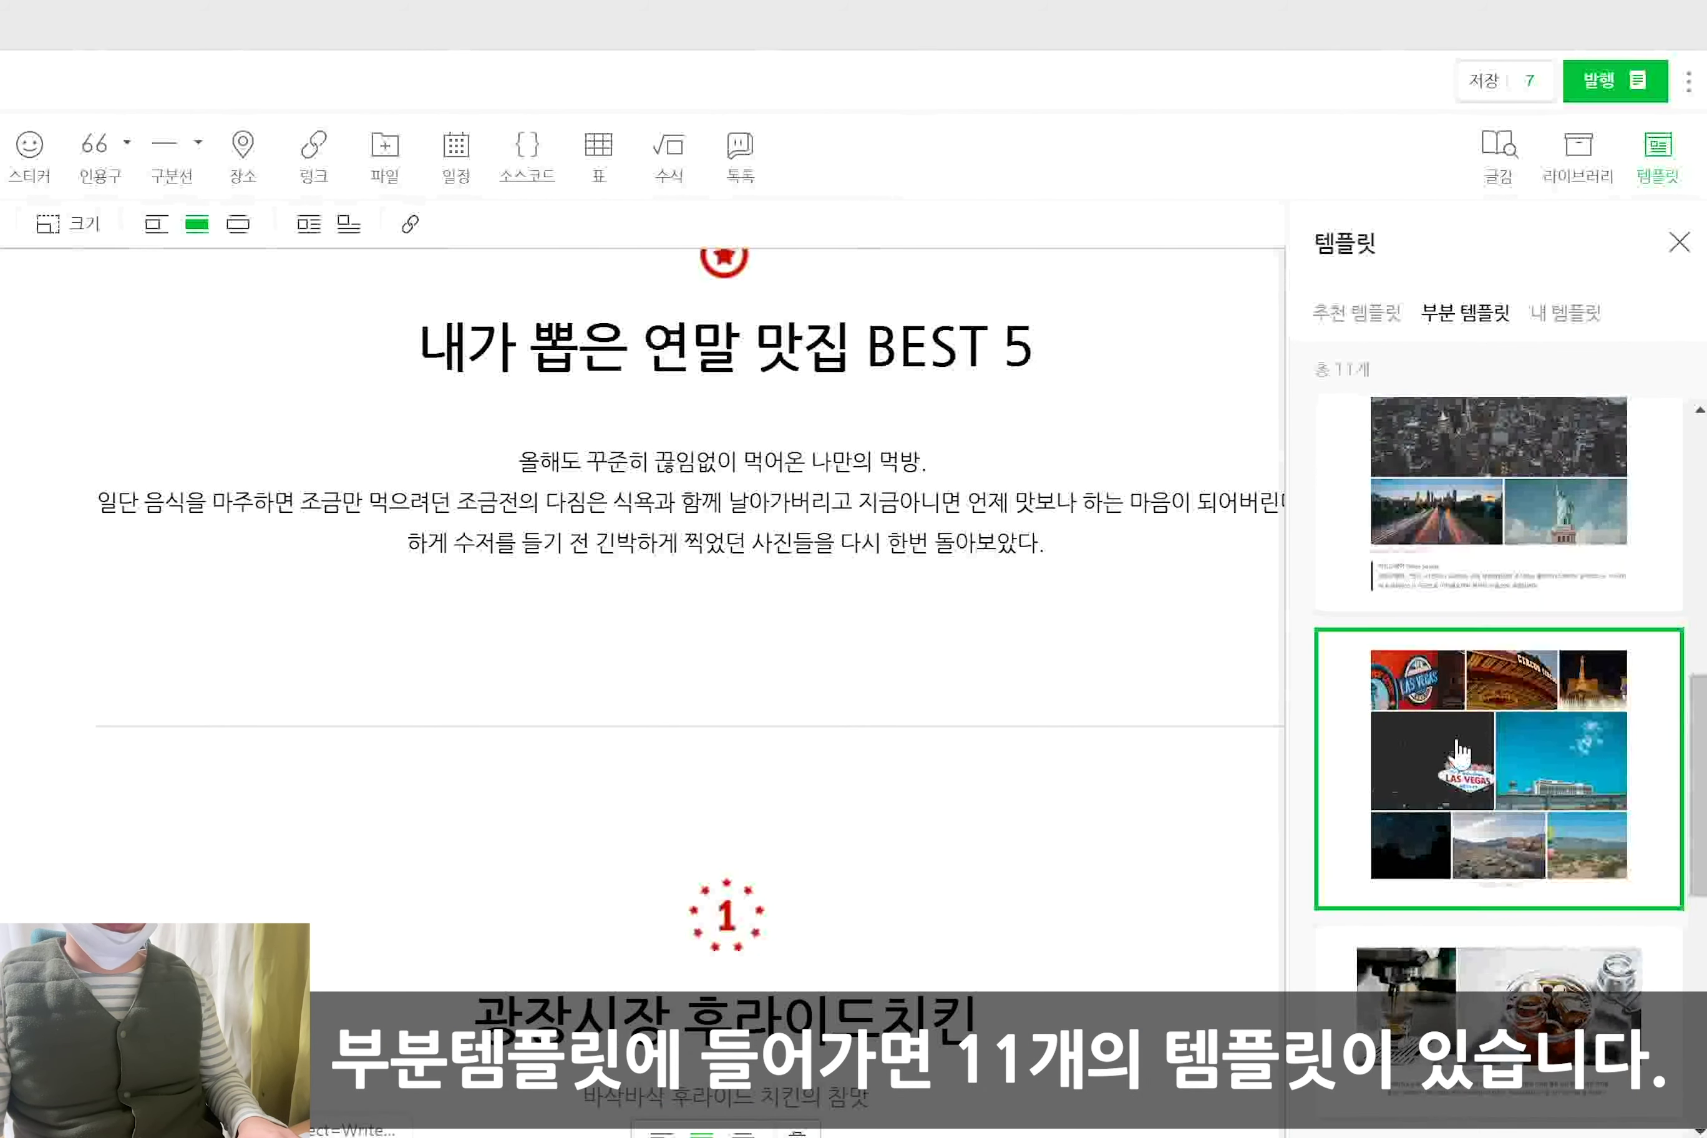
scroll(1462, 752, down, 5)
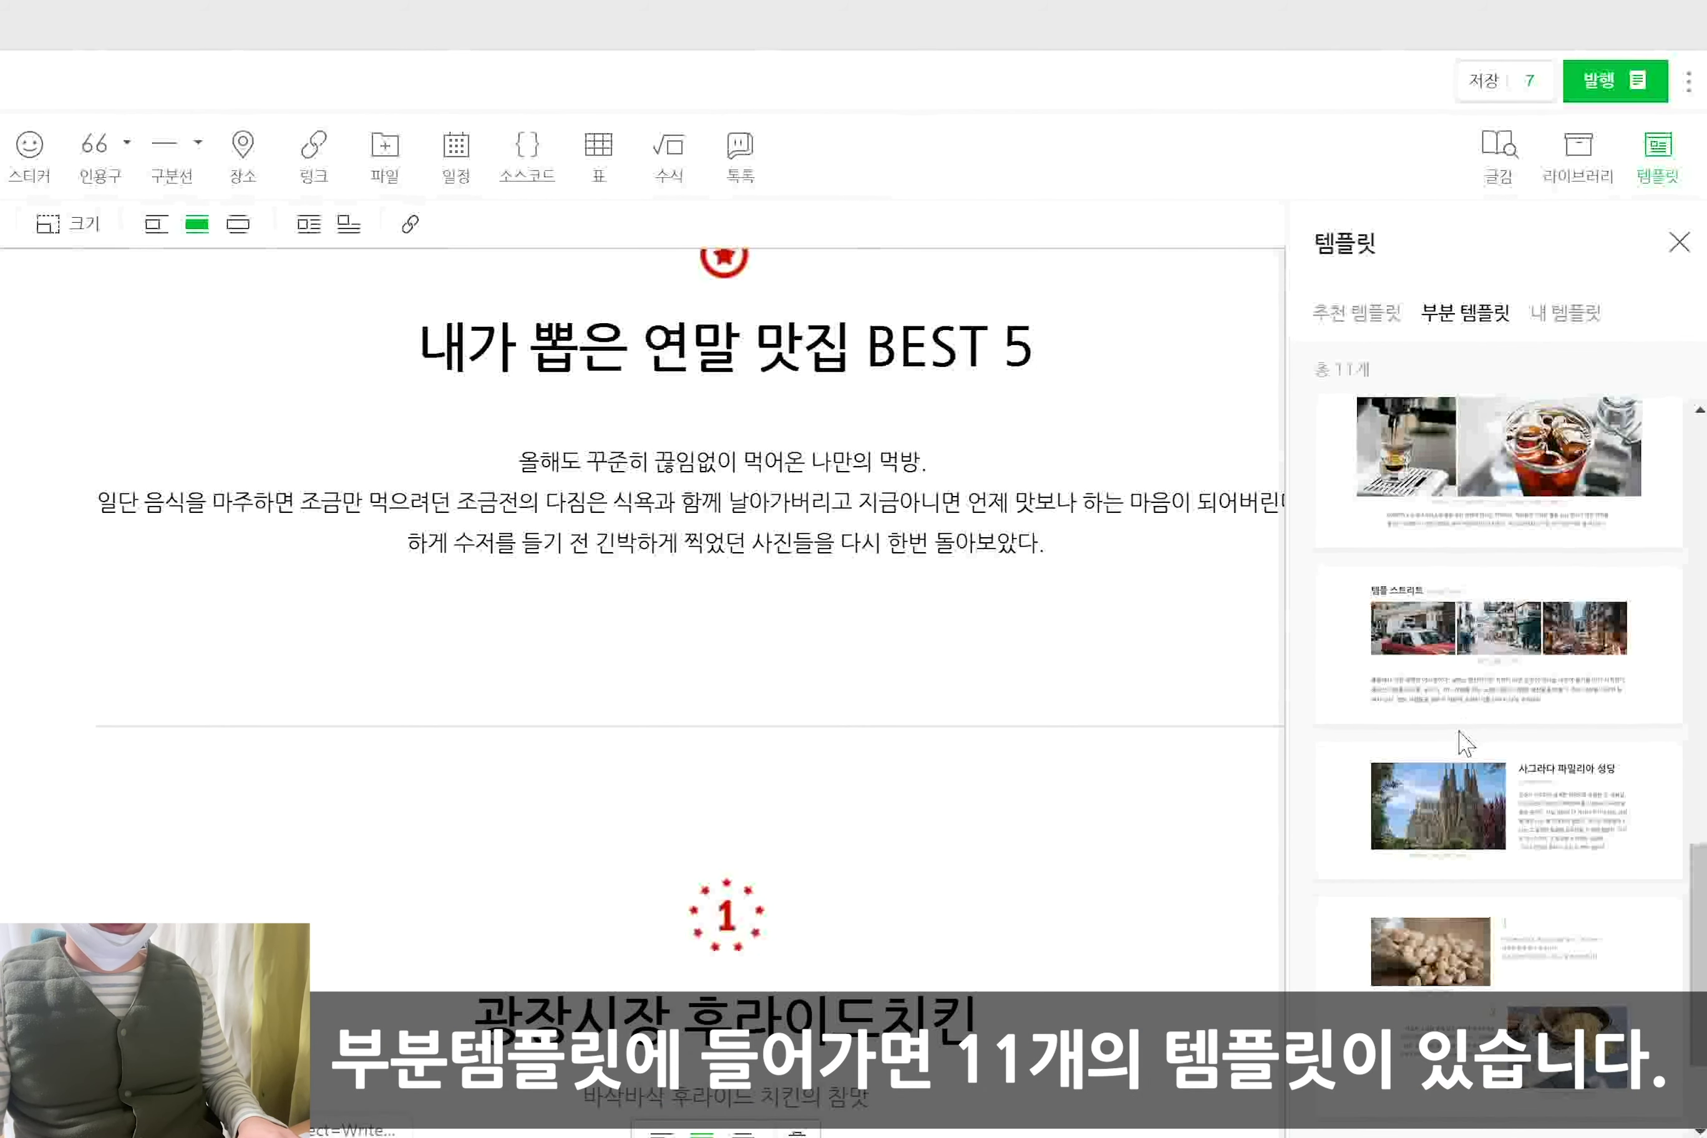
click(716, 653)
click(1579, 671)
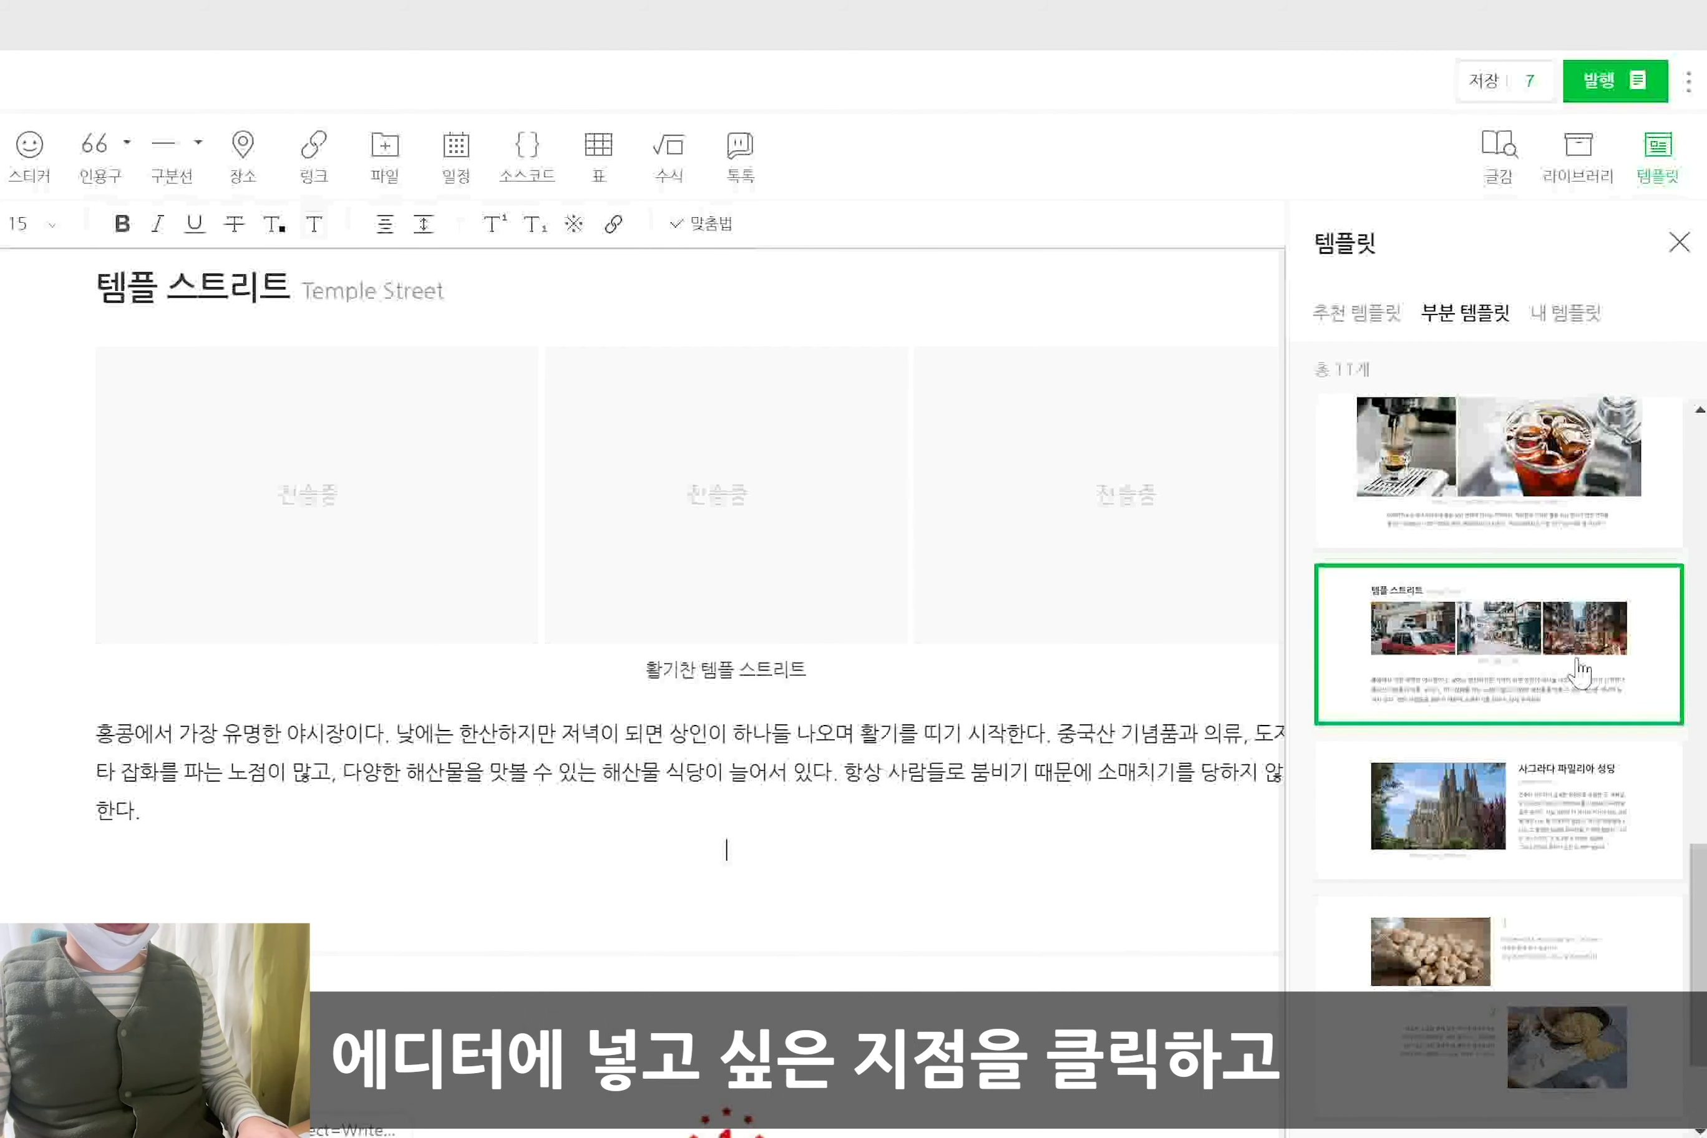
scroll(245, 477, up, 2)
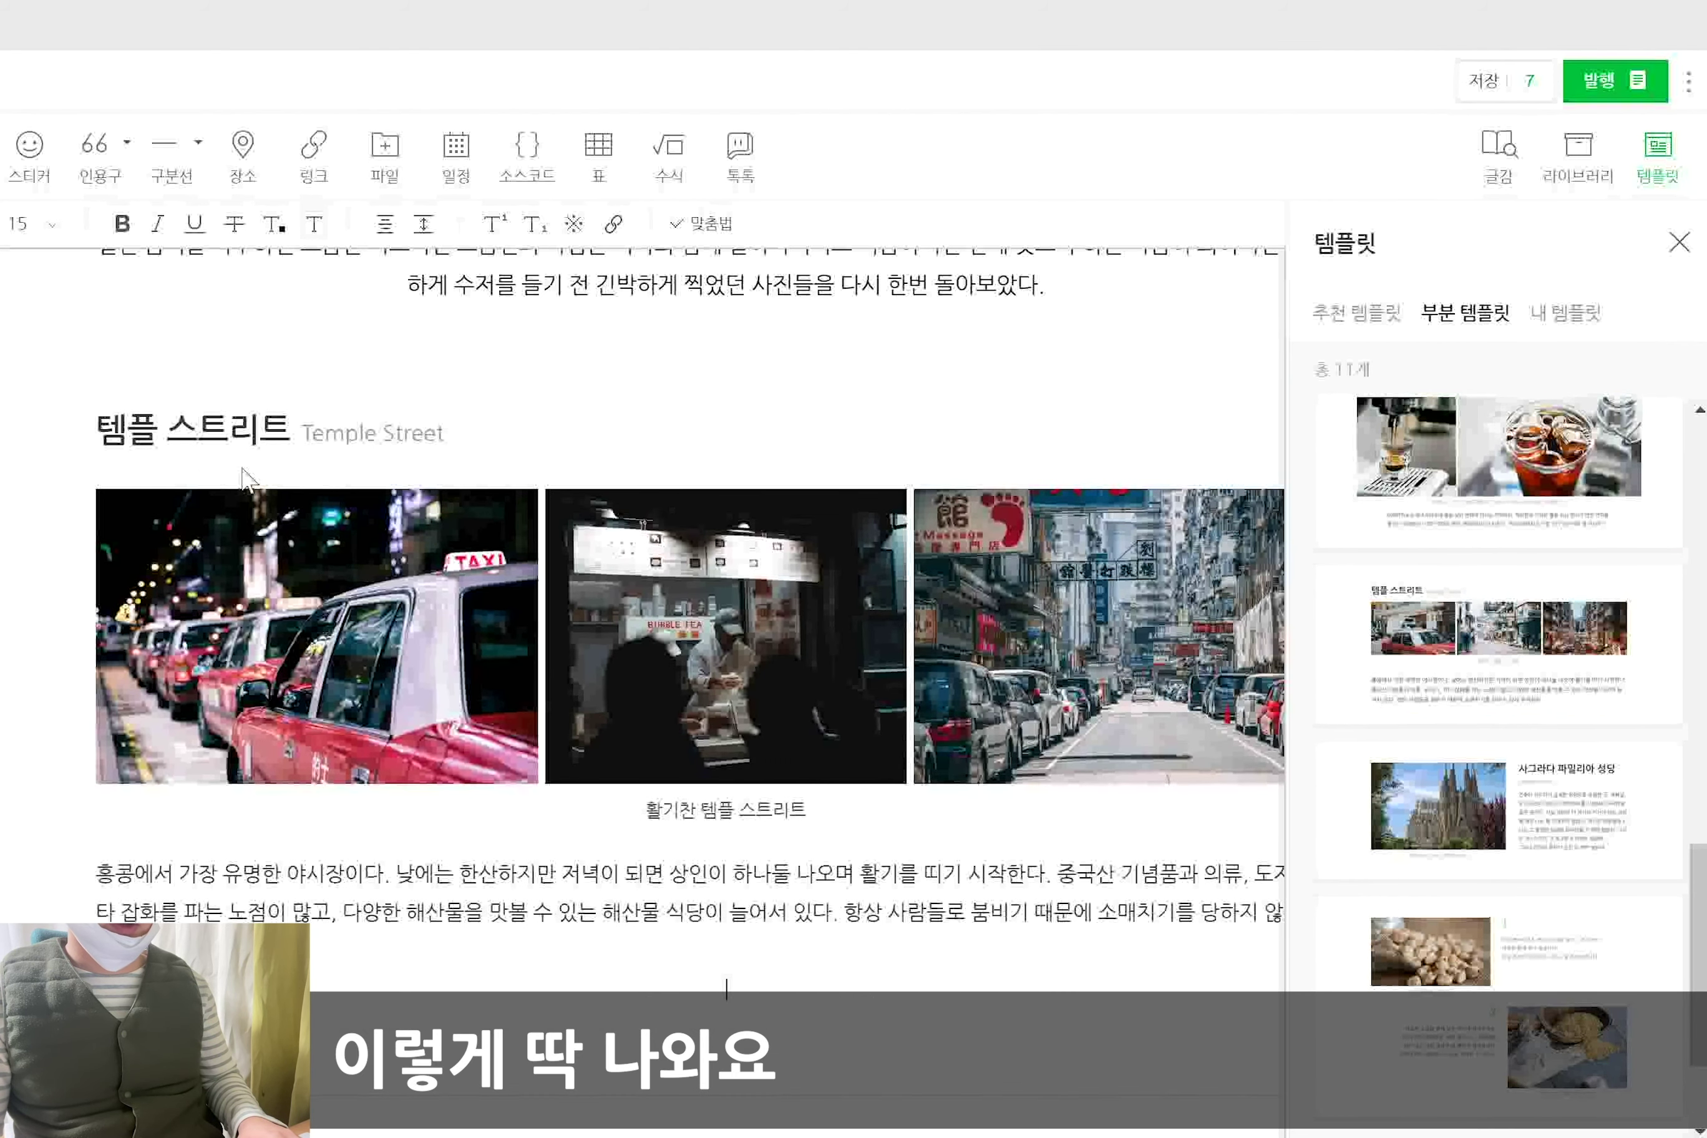
Select the 템플 스트리트 heading text and the row of photos in the inserted partial template
double_click(228, 429)
click(380, 433)
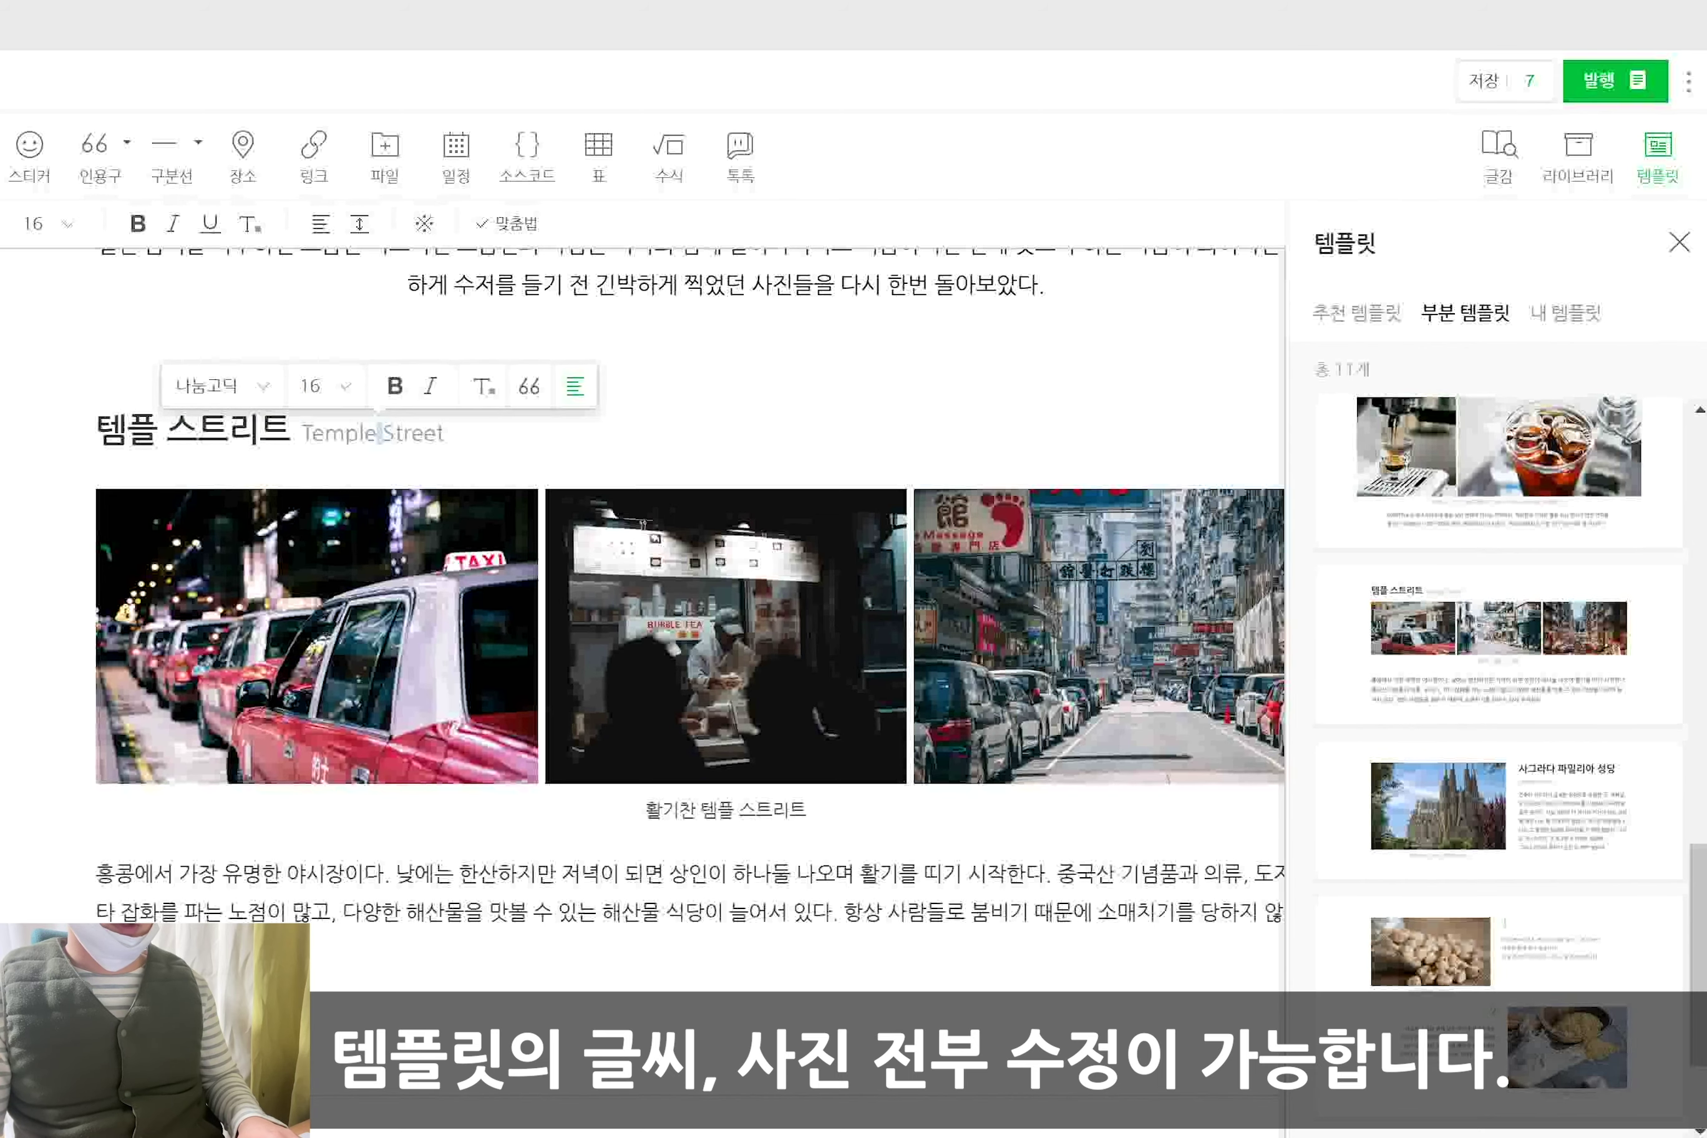
click(403, 708)
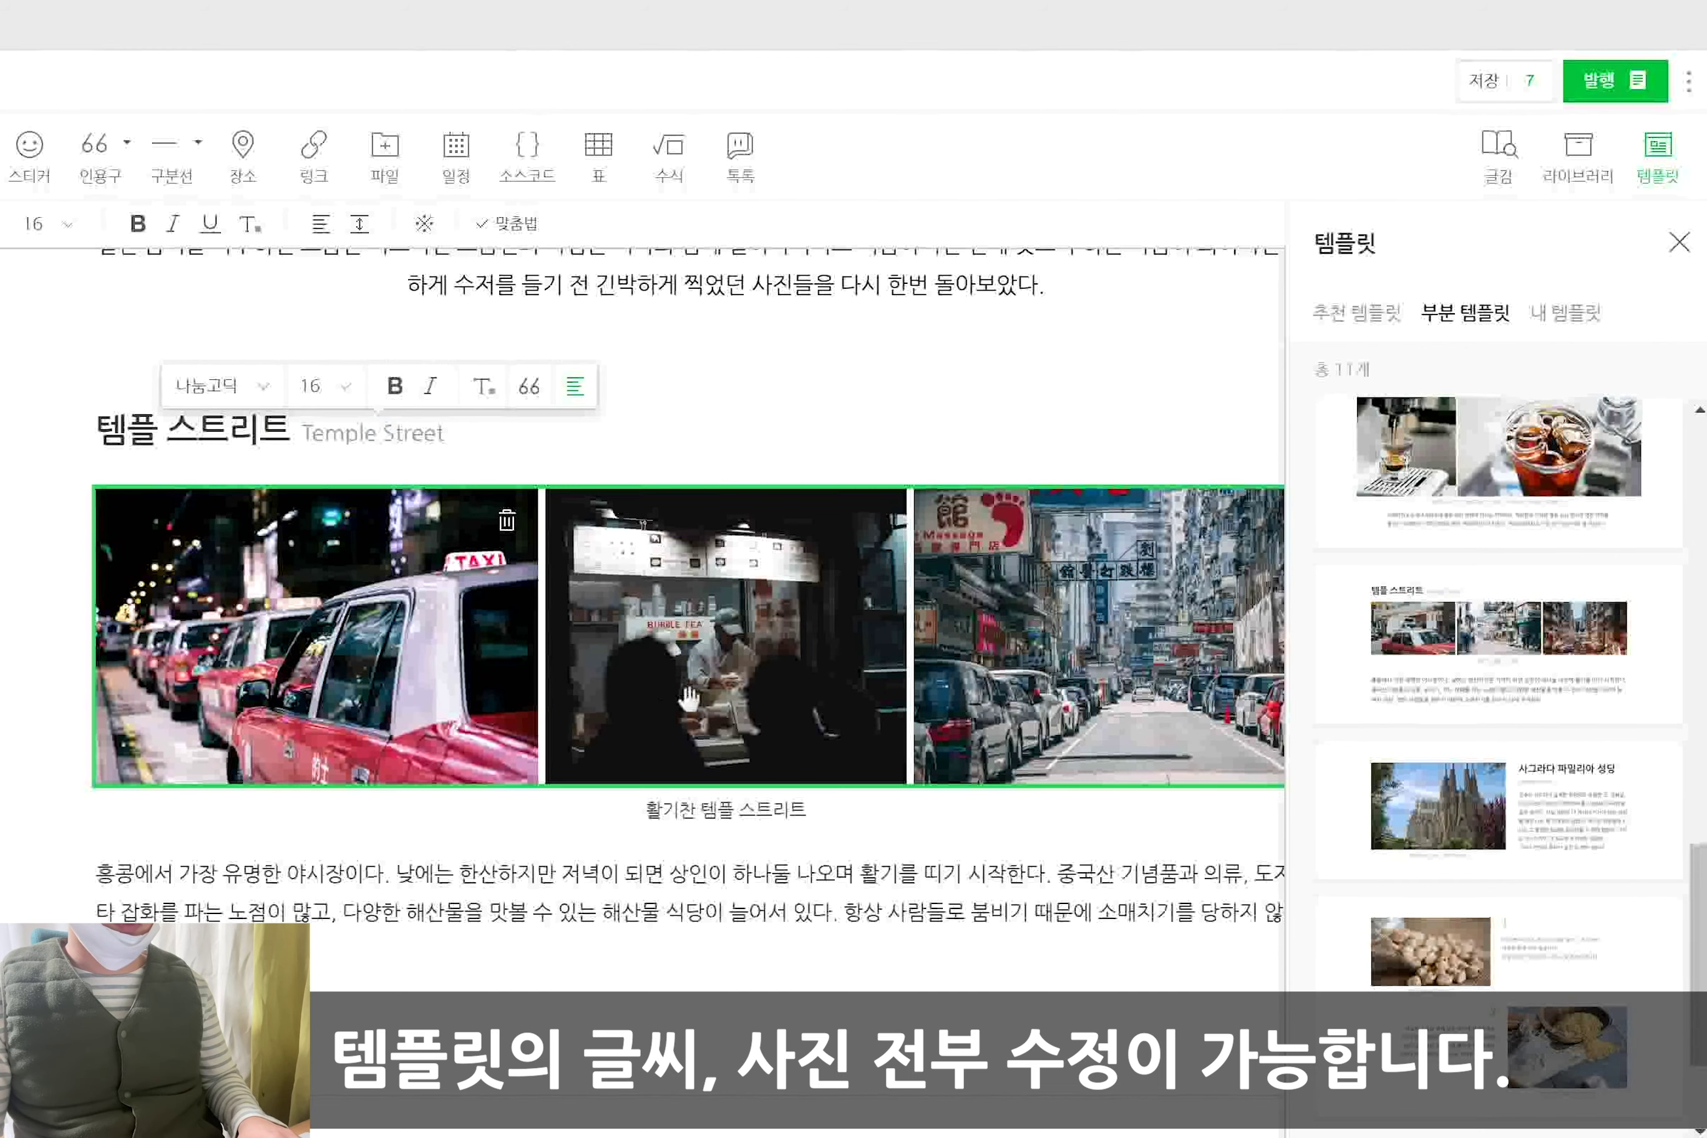
Select the street photo and the description text in the 템플 스트리트 section and review the section with the introduction above
scroll(1094, 624, down, 1)
scroll(716, 1112, down, 2)
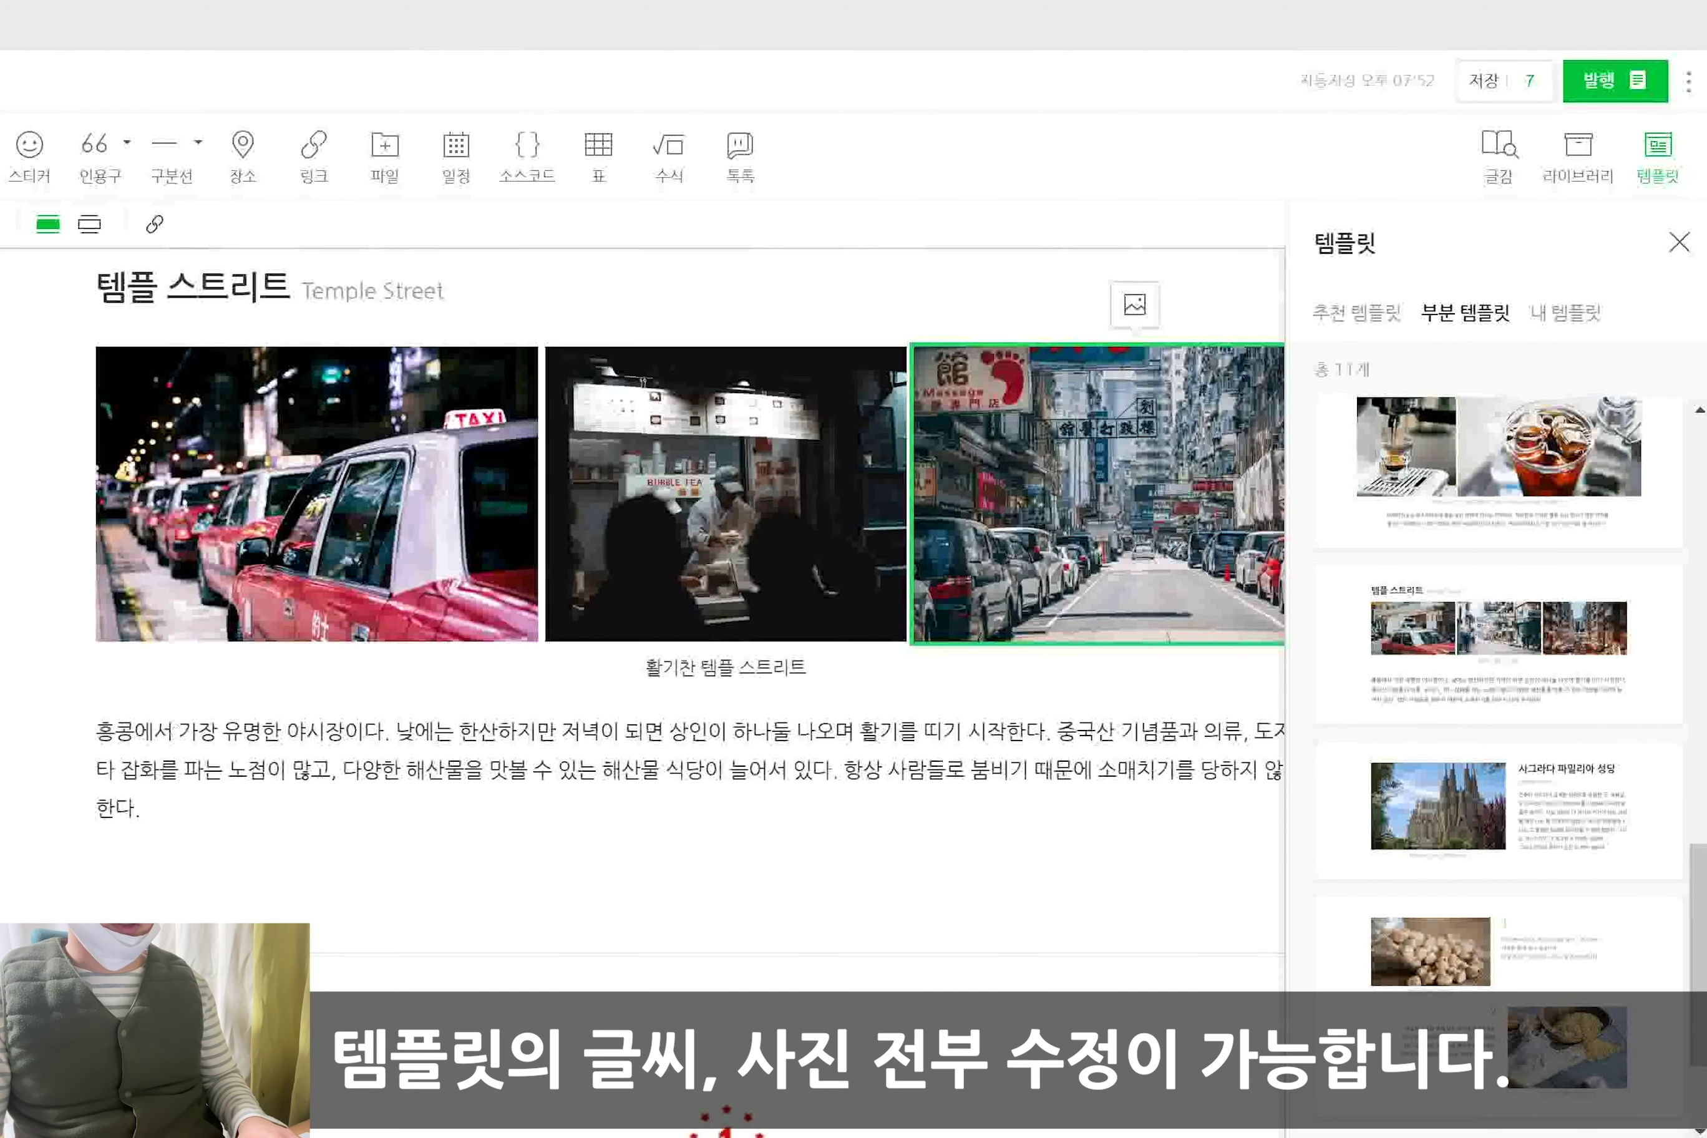
click(726, 1123)
click(552, 769)
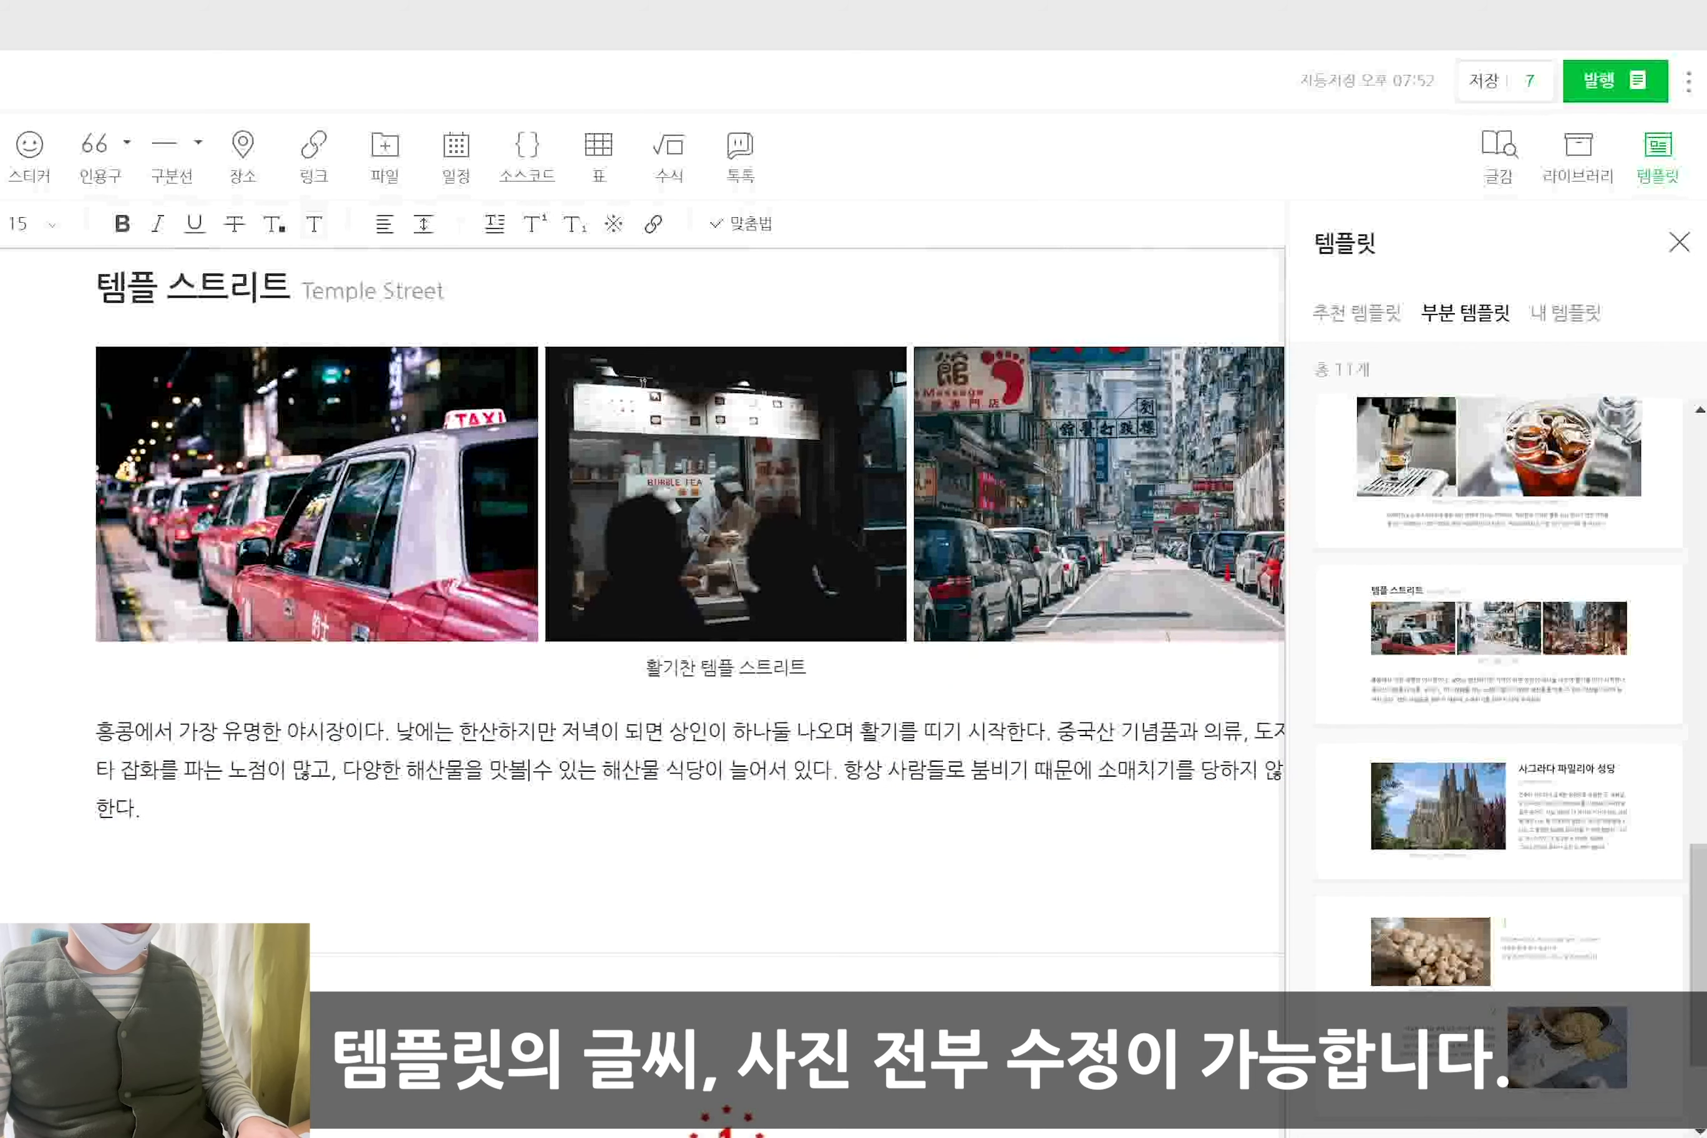
scroll(760, 624, up, 4)
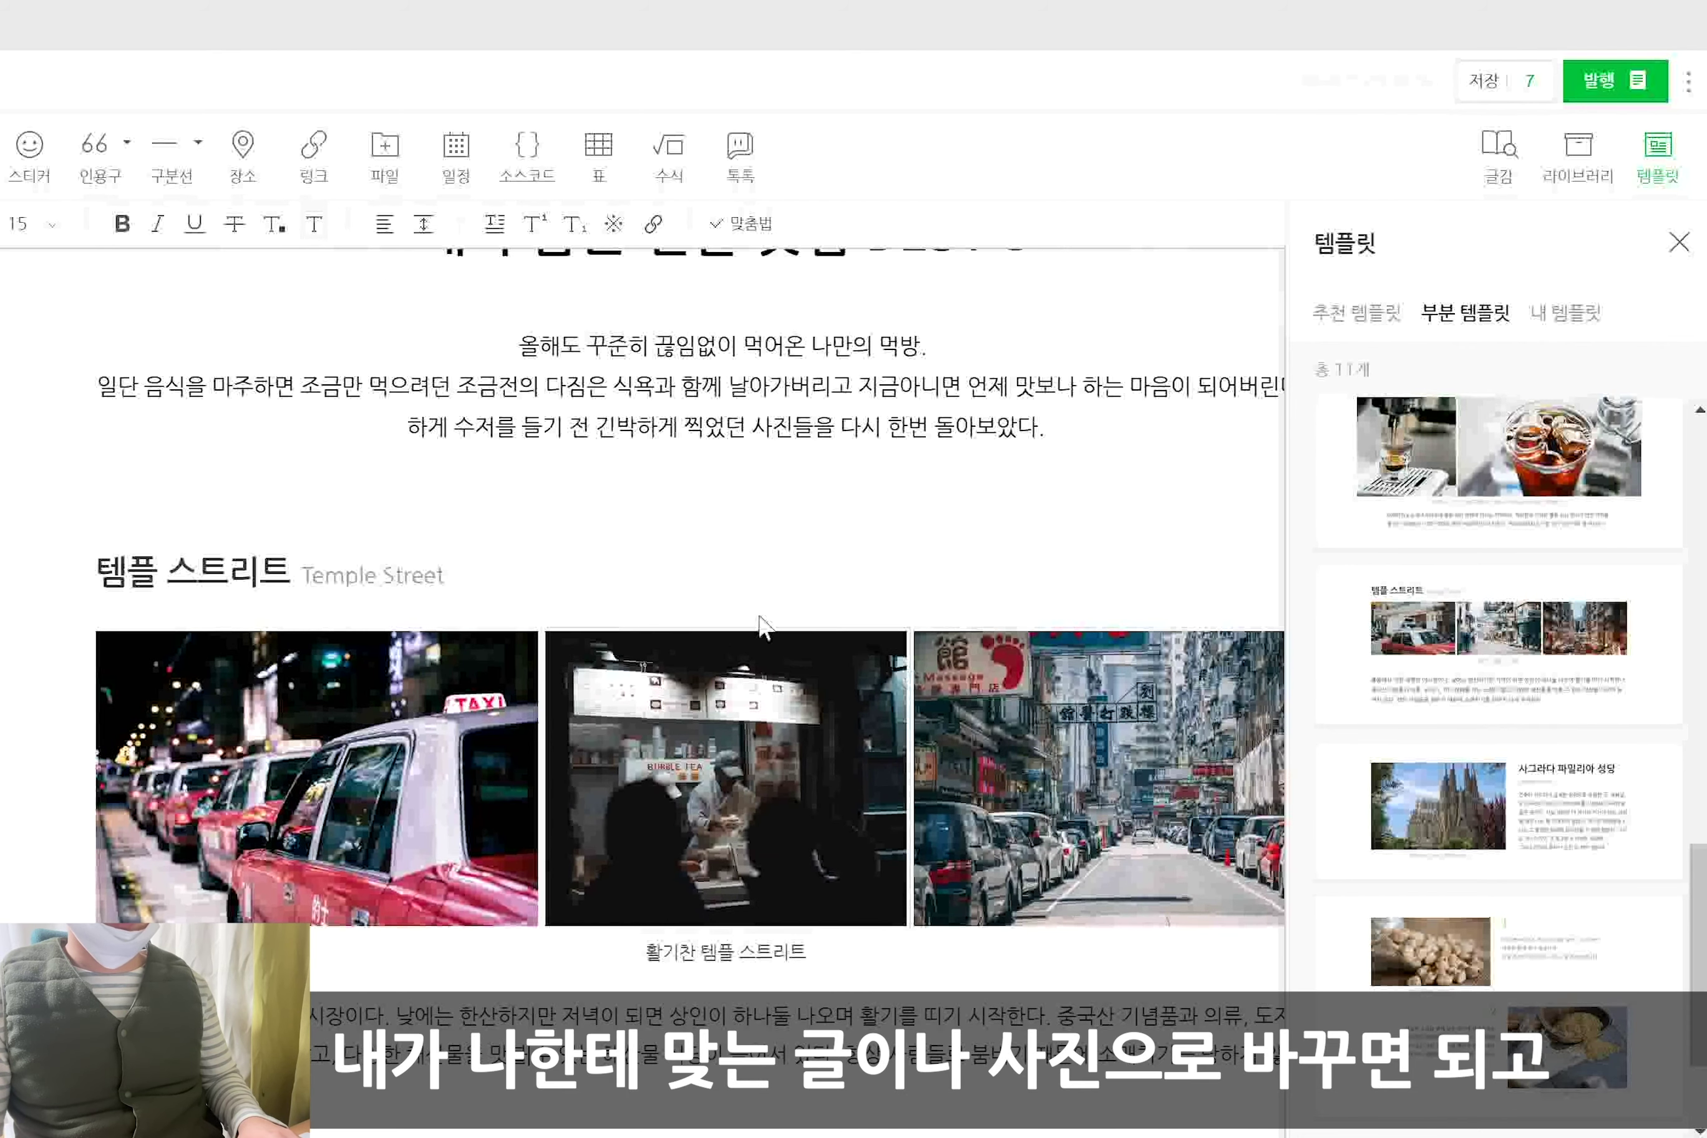
scroll(639, 672, down, 2)
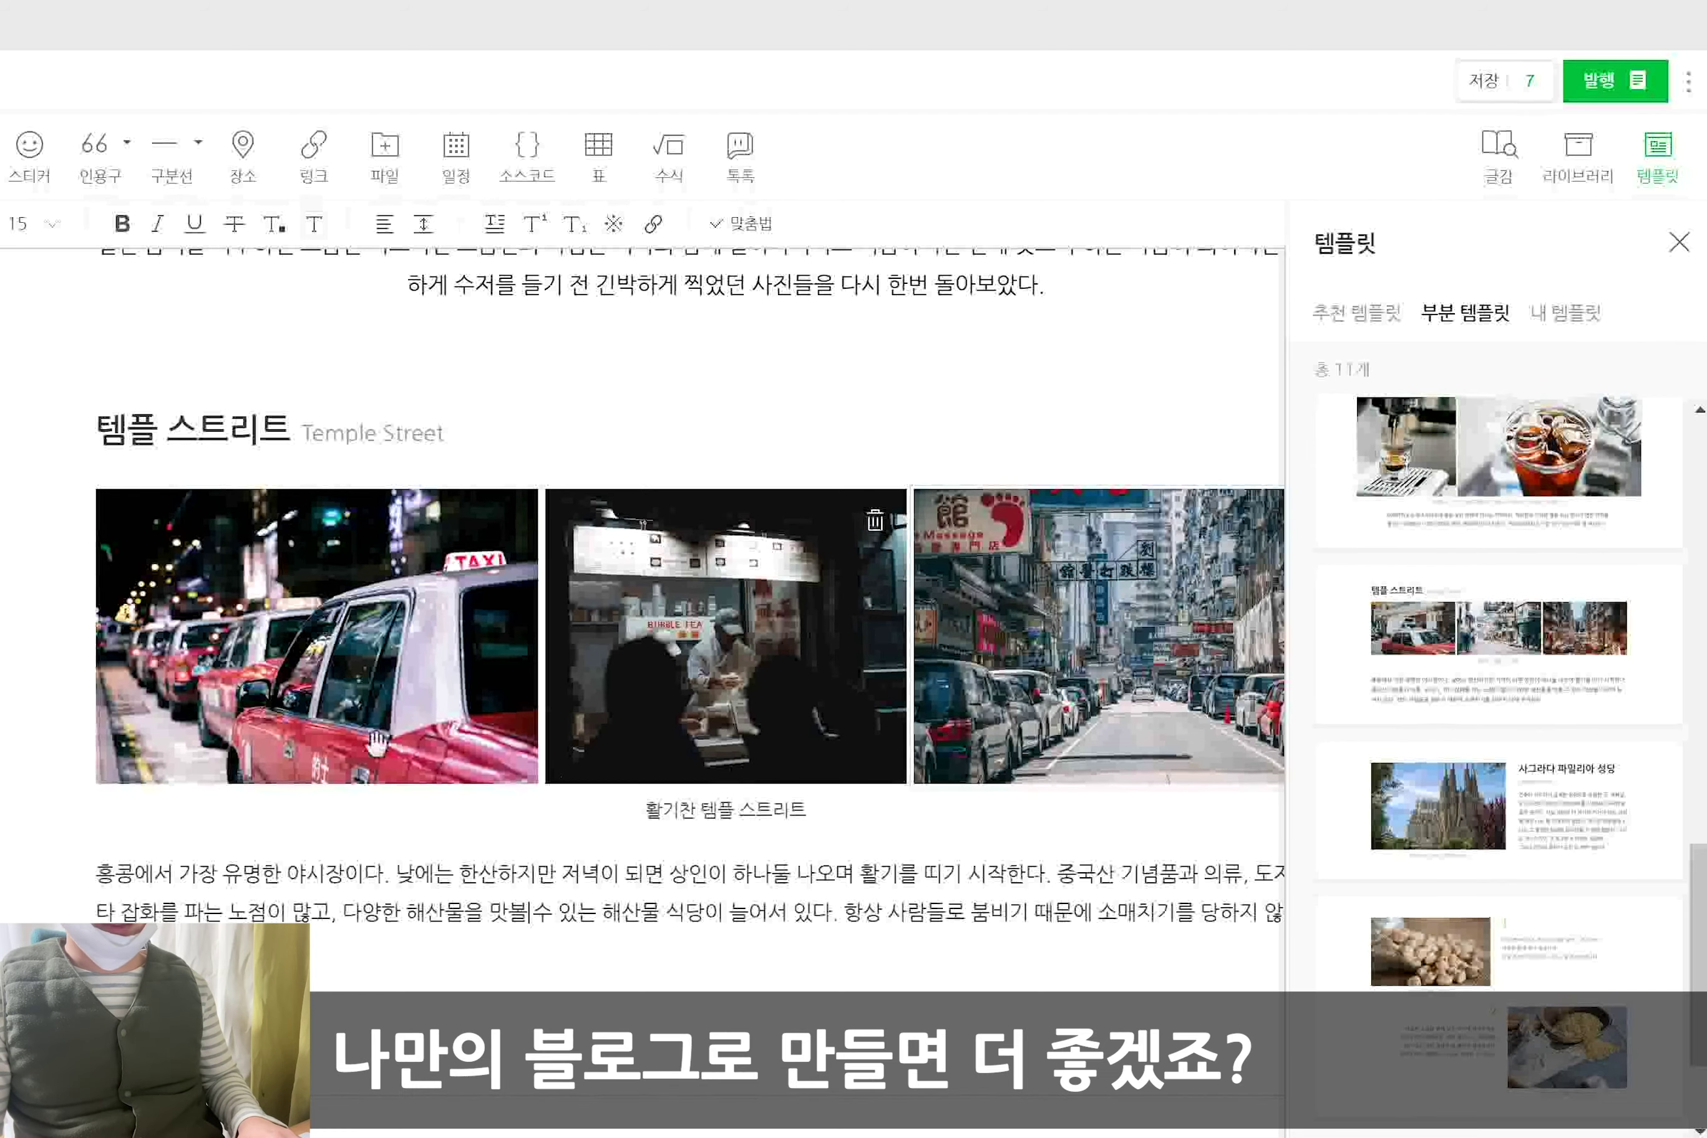
scroll(705, 705, up, 7)
scroll(705, 705, down, 5)
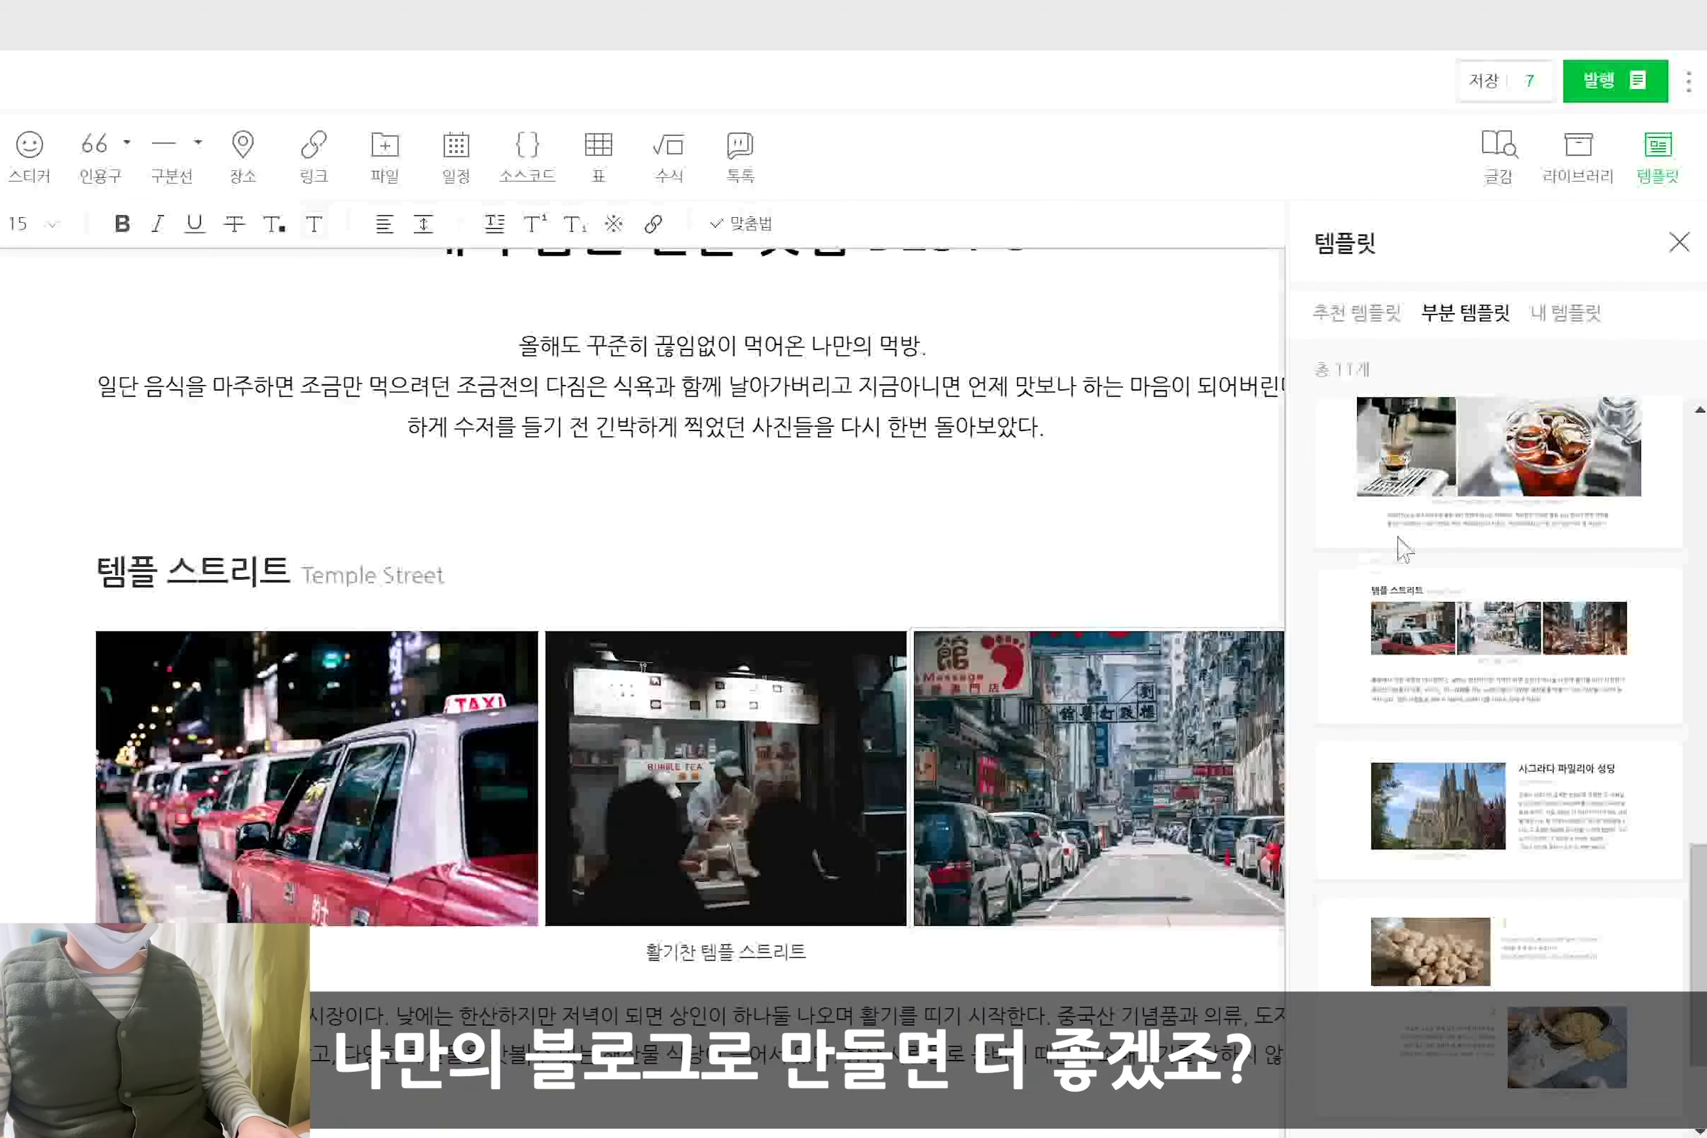
Load the saved template 제주도 자유여행 2박3일 코스 from the user's own templates, saving the current content as a draft
click(1568, 316)
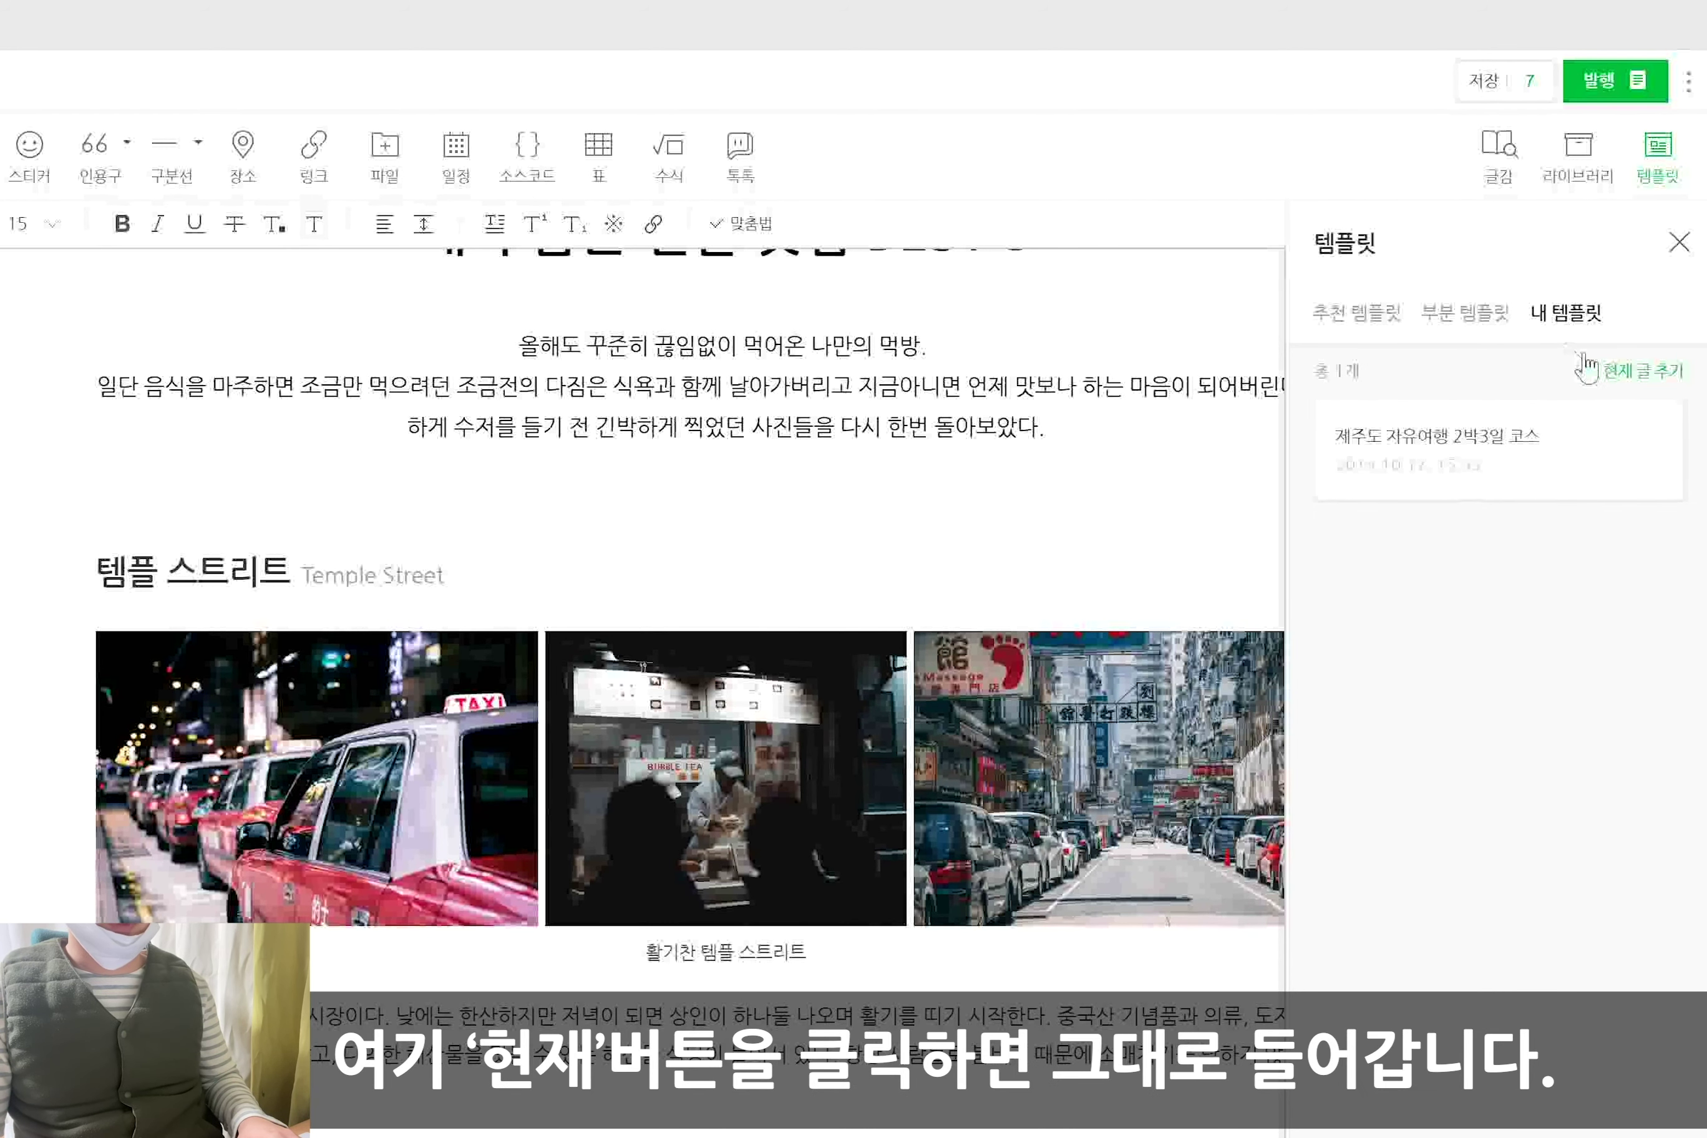
click(1436, 327)
click(1384, 329)
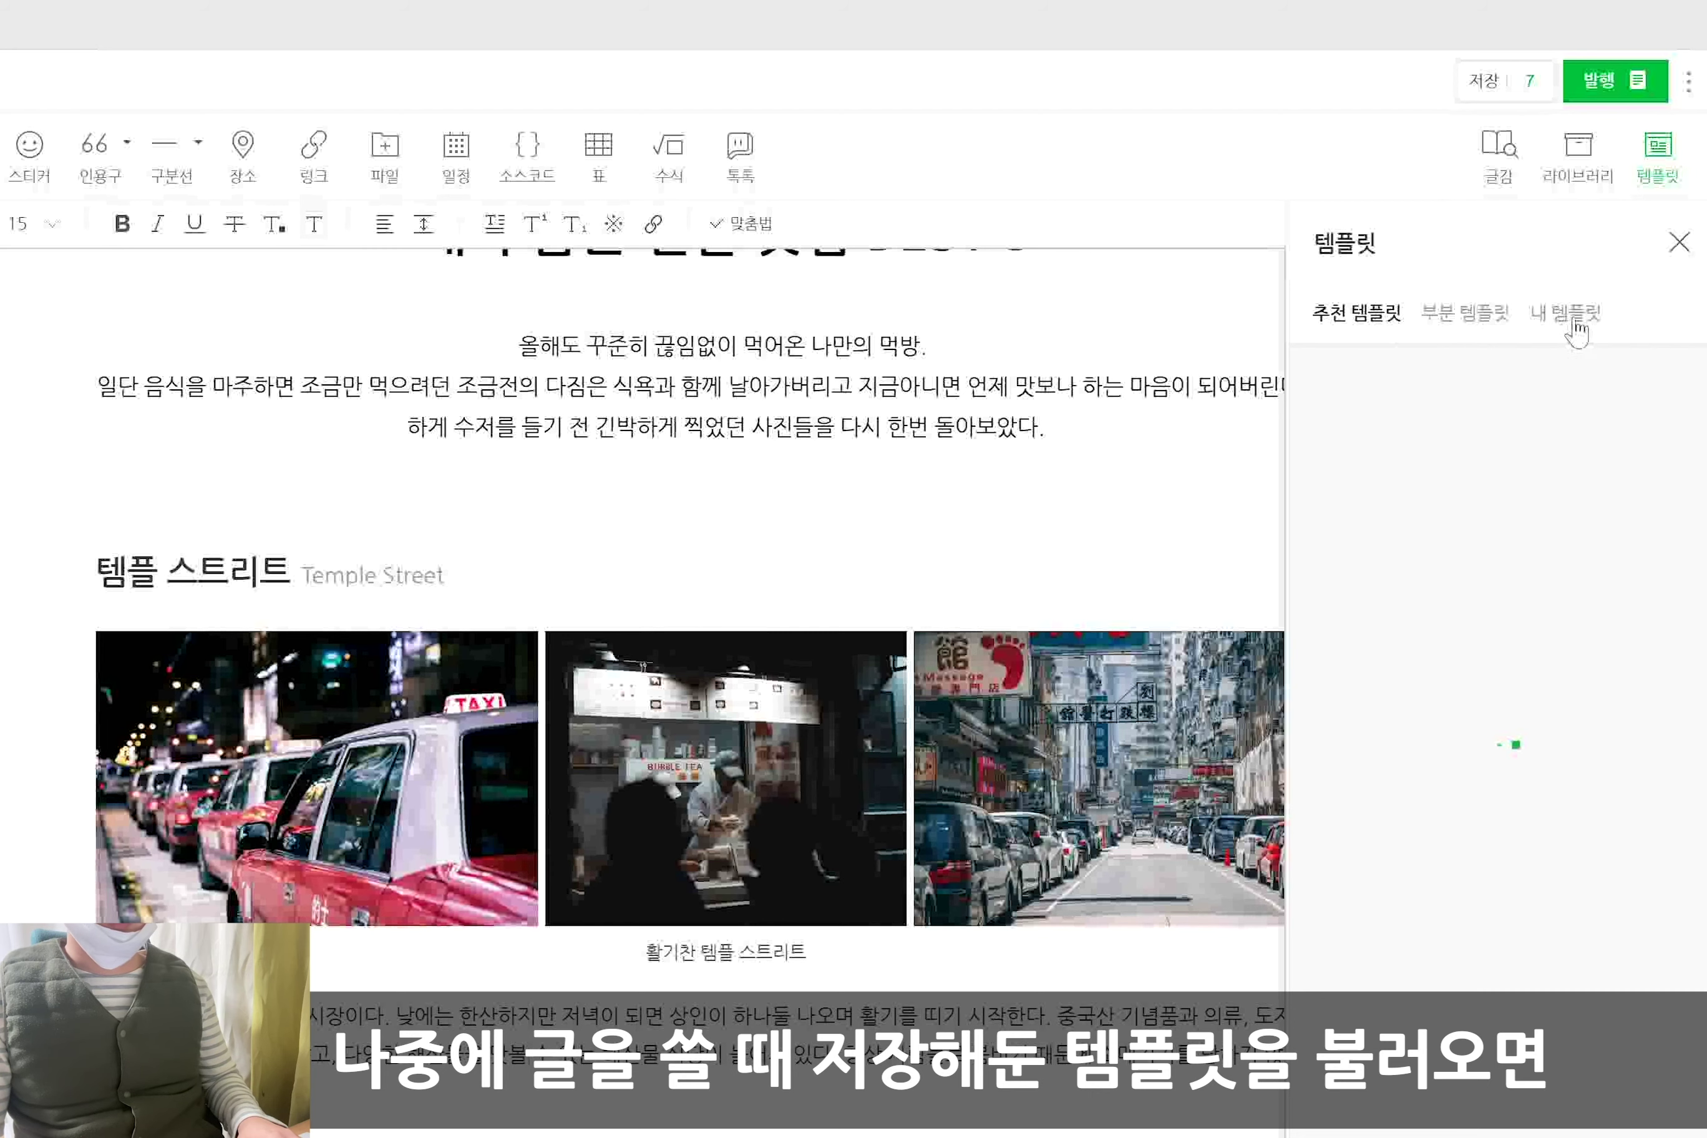
click(1575, 323)
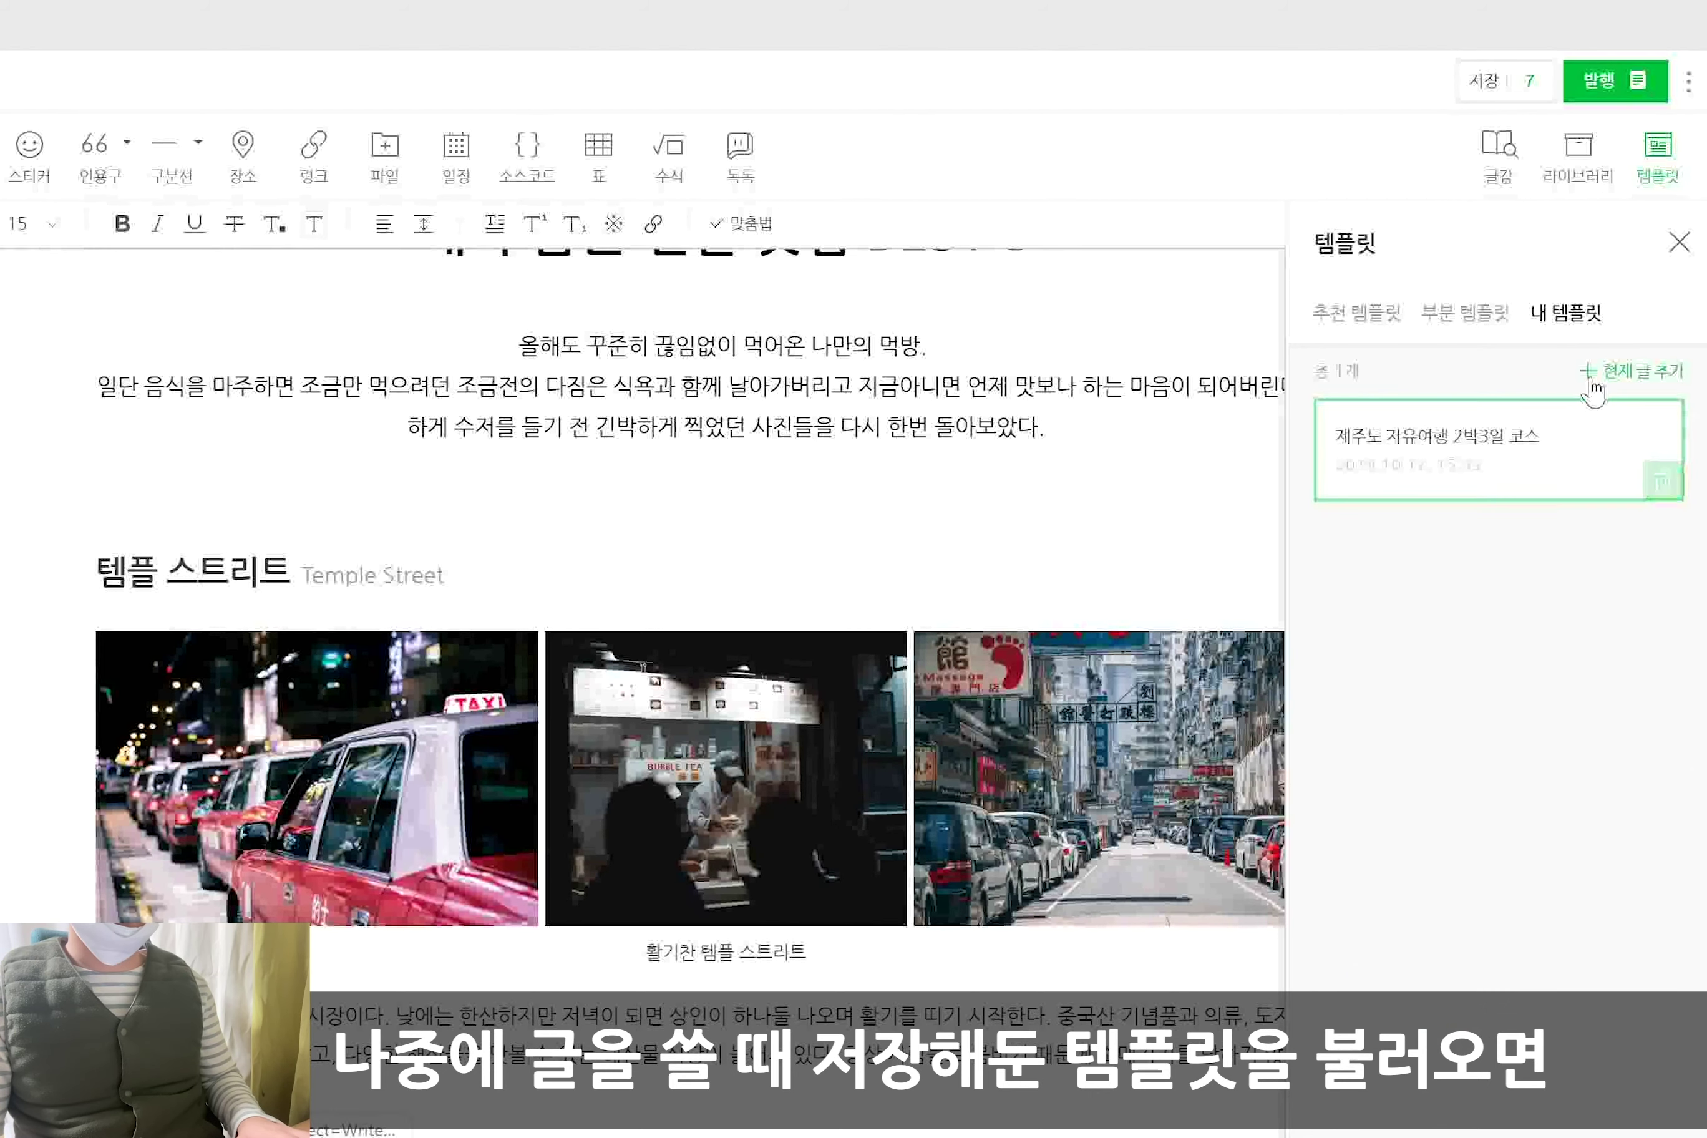
click(1494, 470)
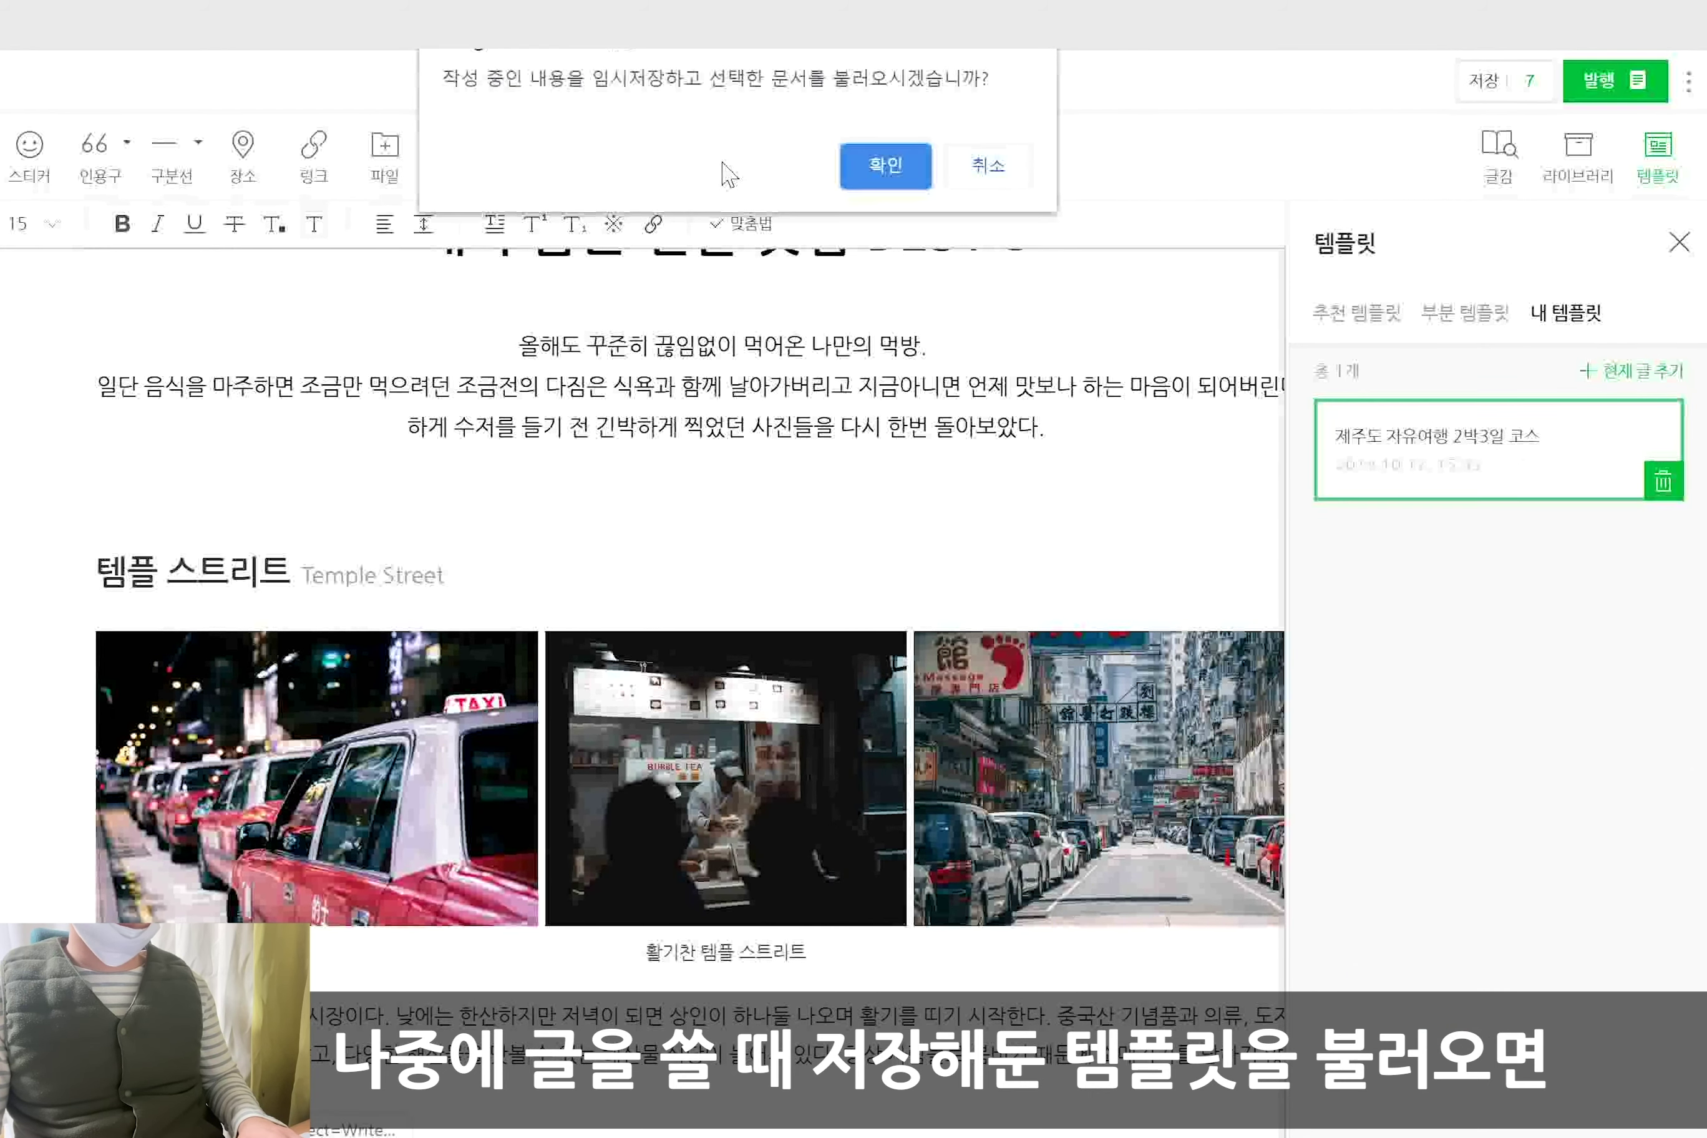
click(884, 158)
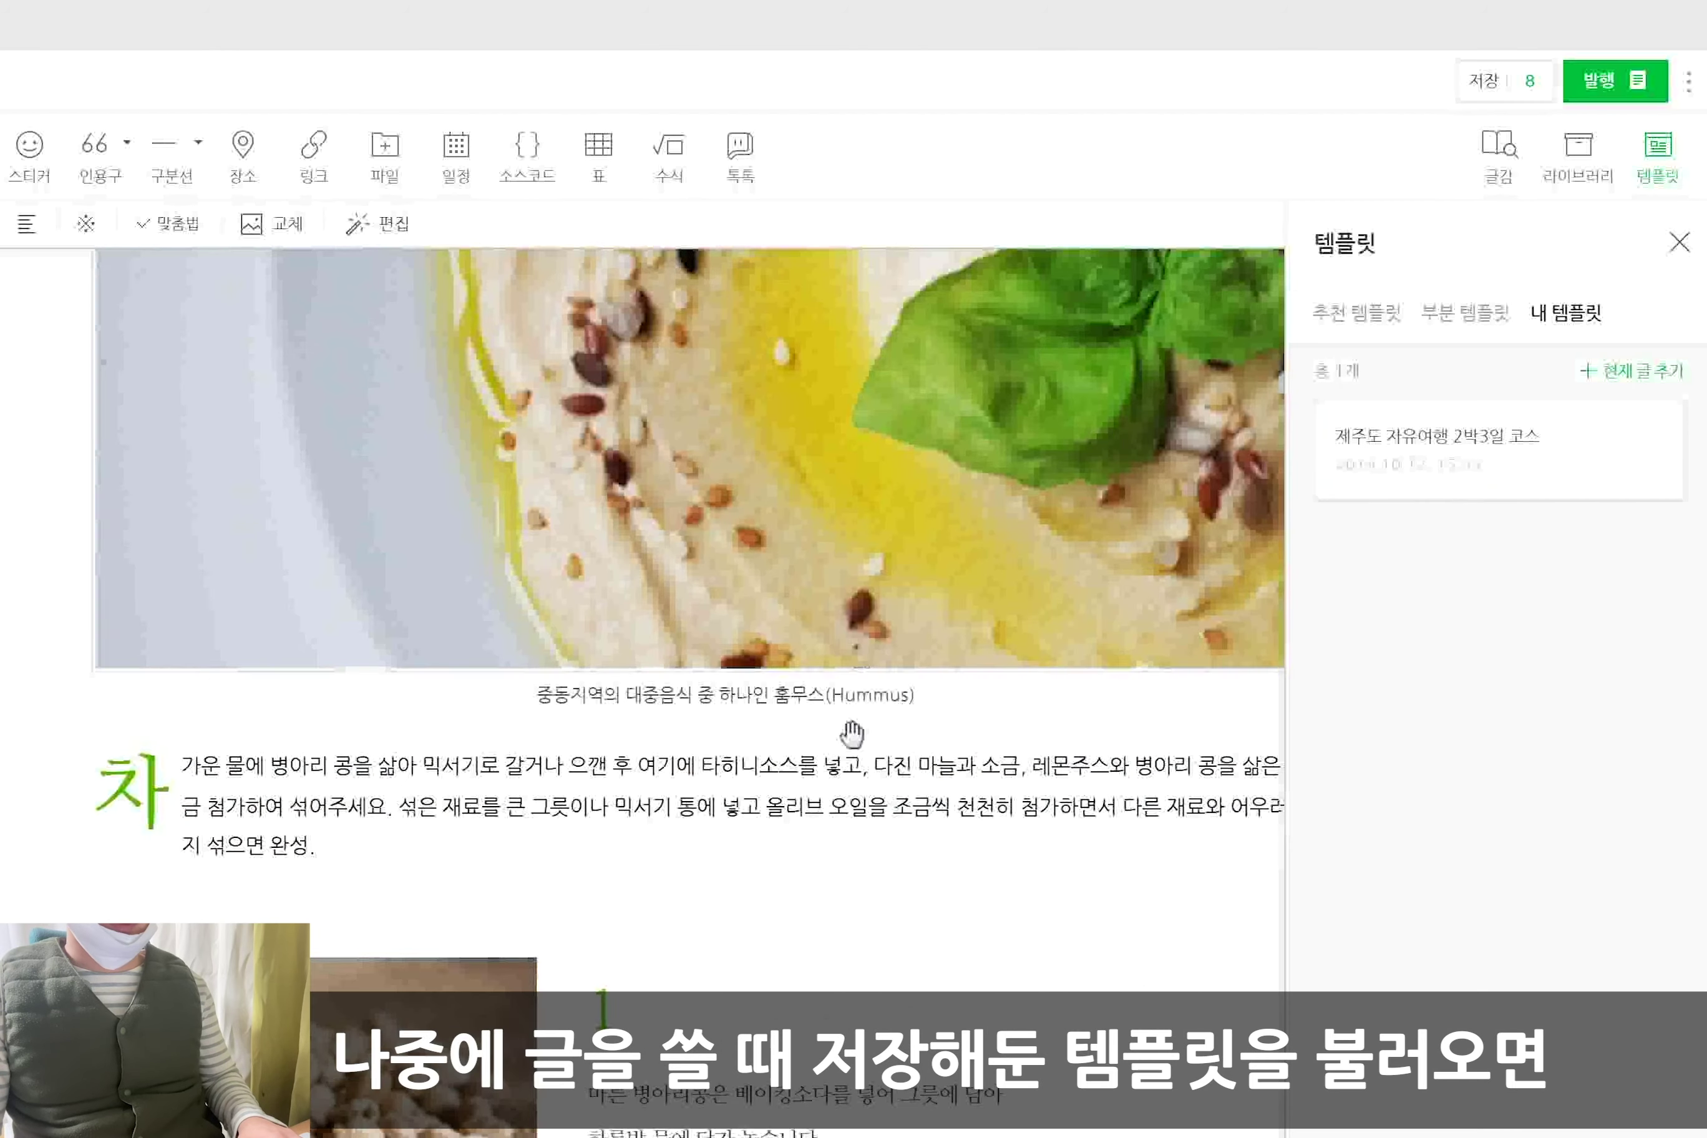
Review the loaded 제주도 자유여행 2박3일 코스 post, select its hummus photo, and close the template list
scroll(545, 597, down, 10)
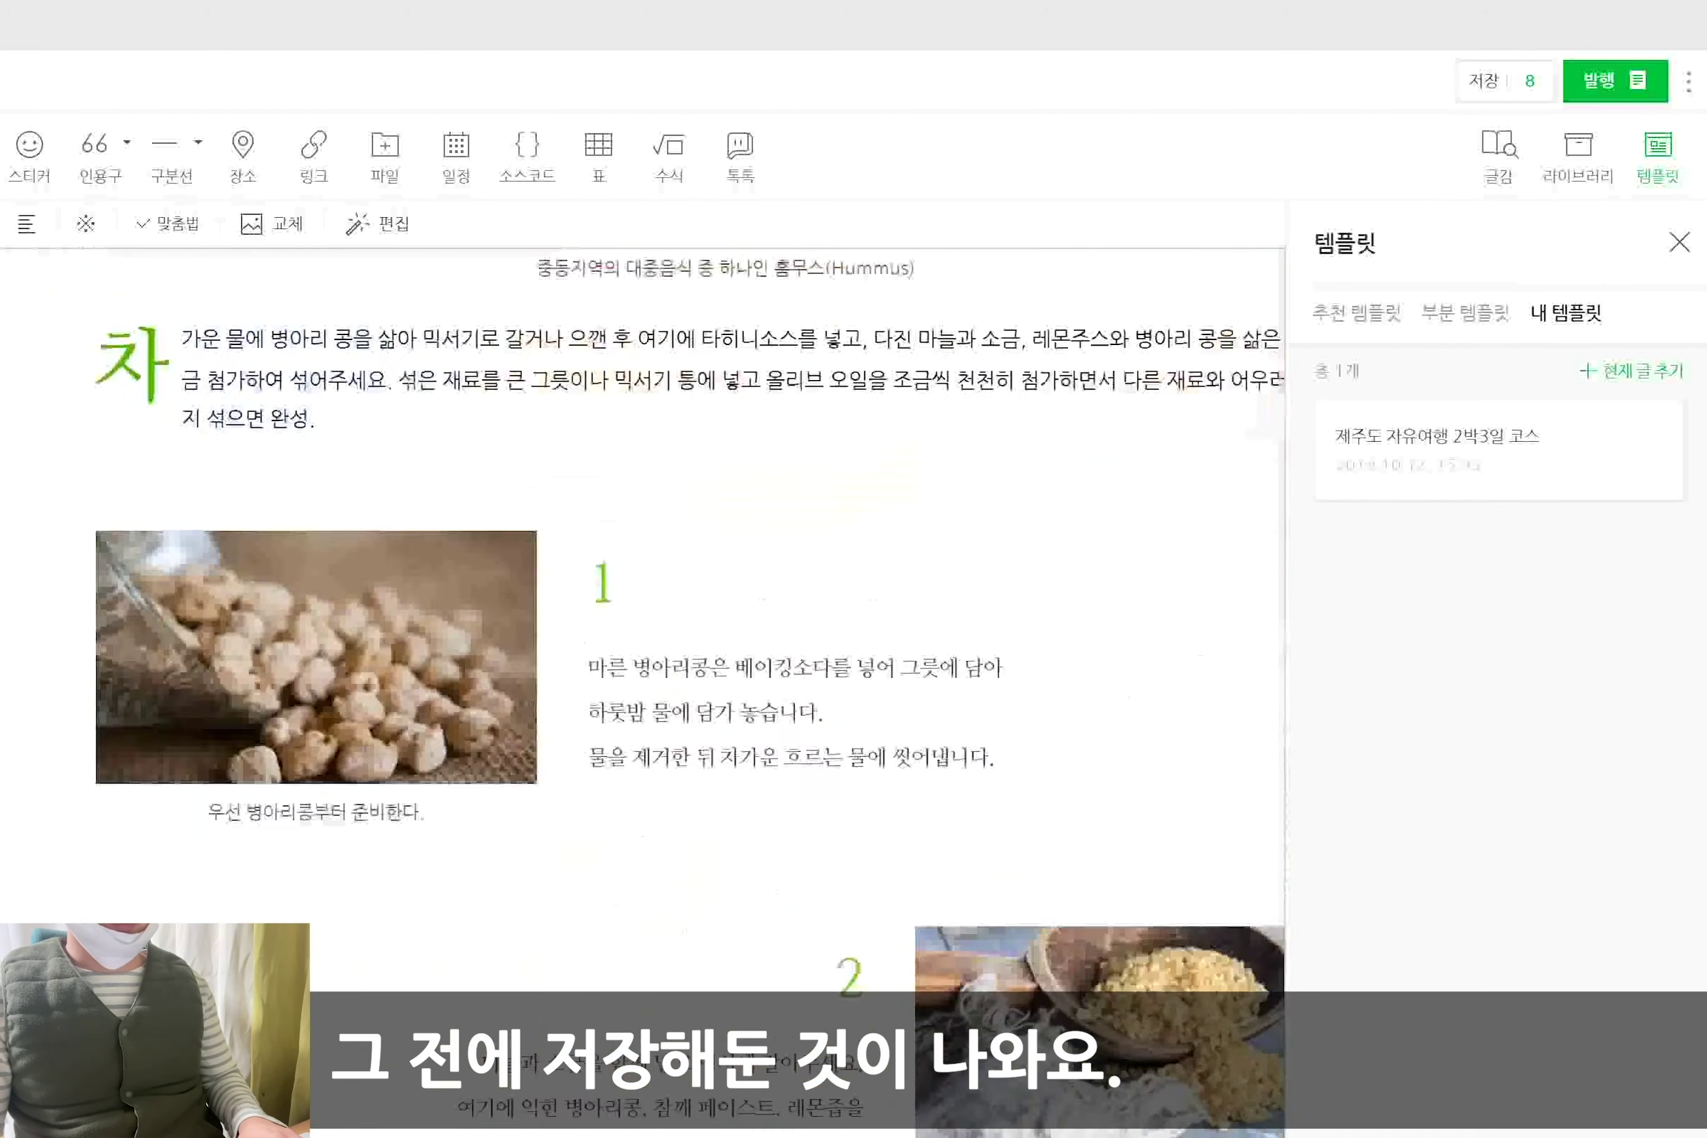
scroll(257, 257, up, 8)
scroll(440, 514, down, 3)
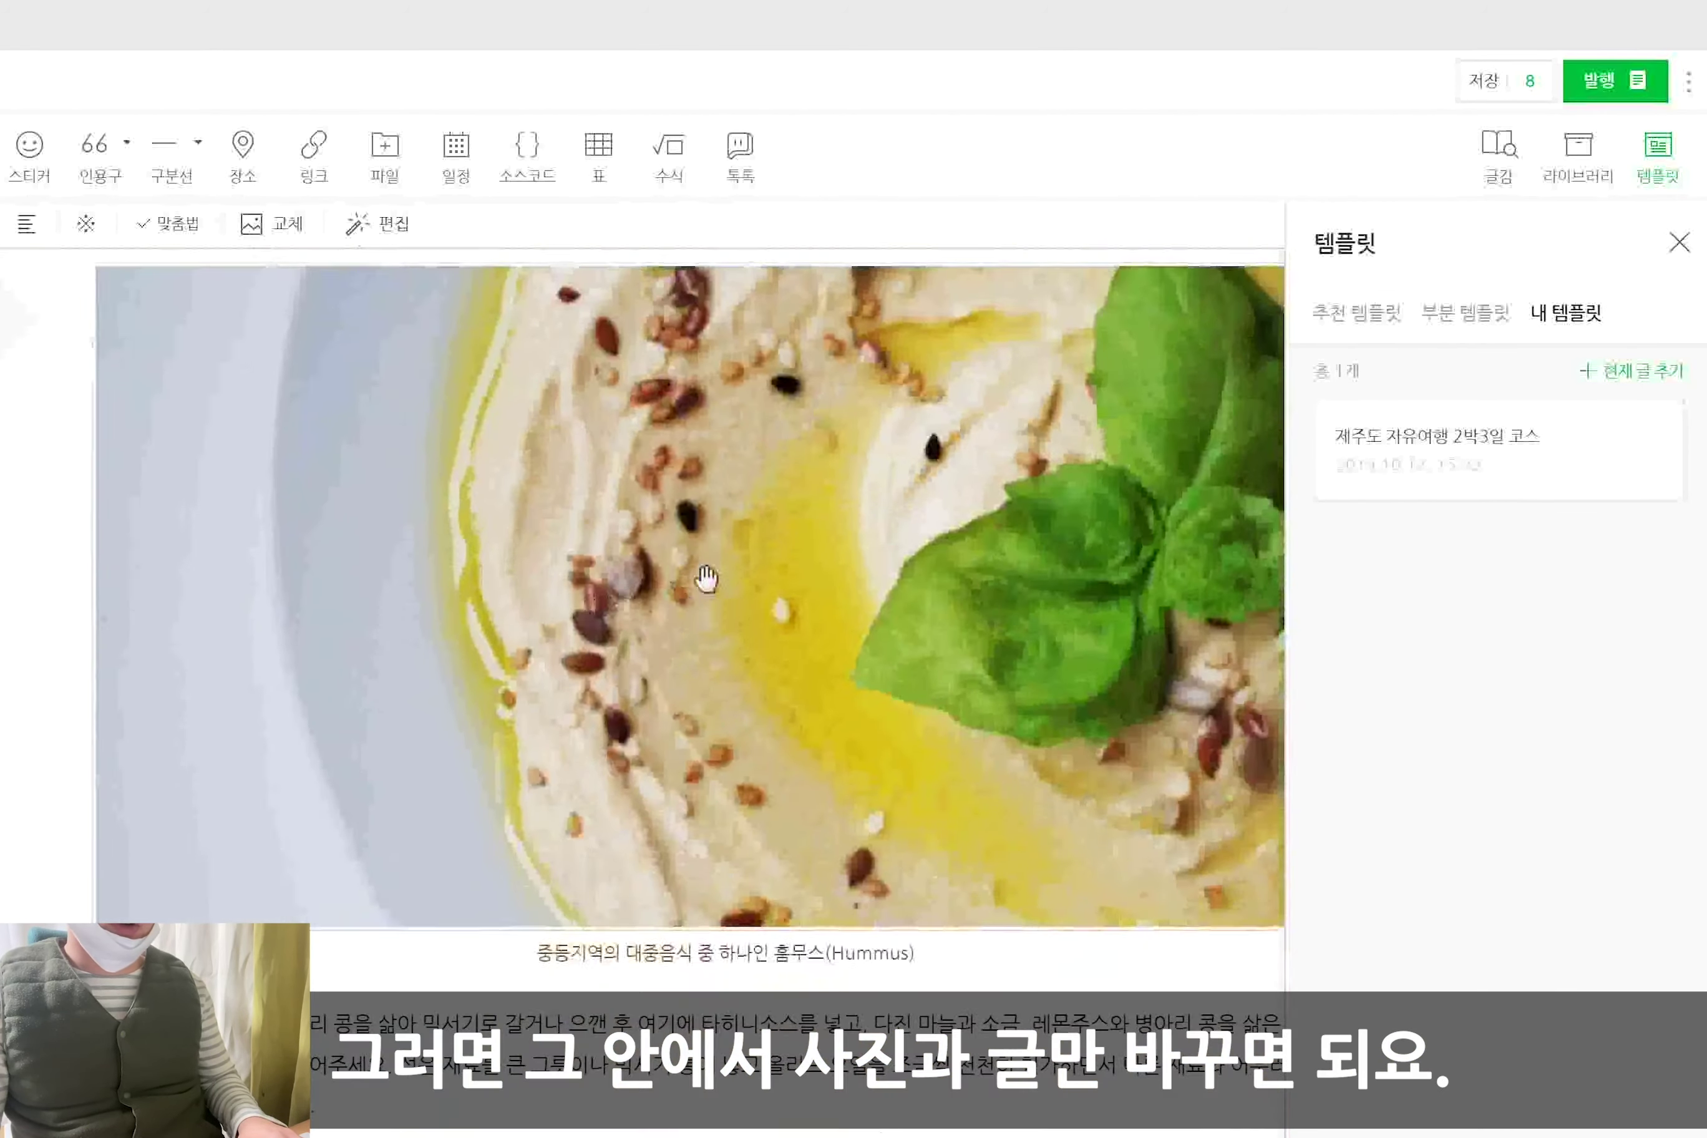
click(709, 575)
scroll(461, 649, down, 5)
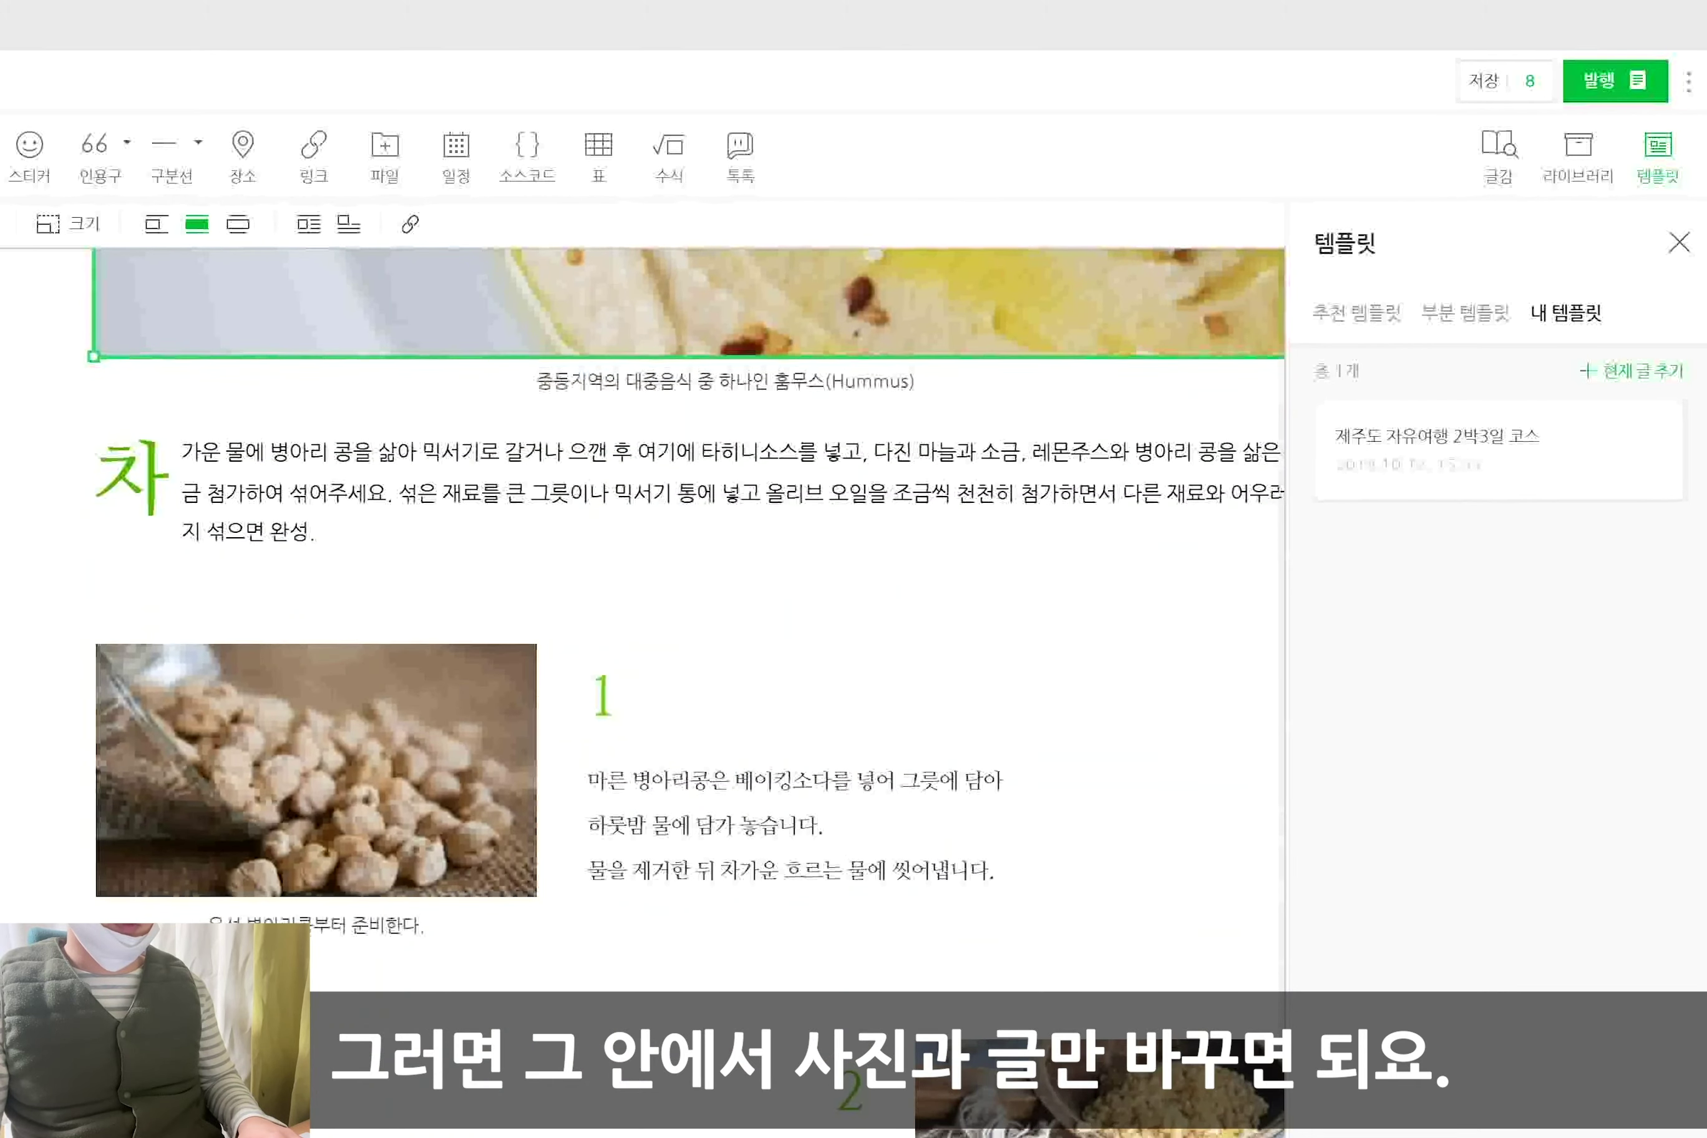
scroll(661, 719, down, 10)
scroll(902, 750, up, 15)
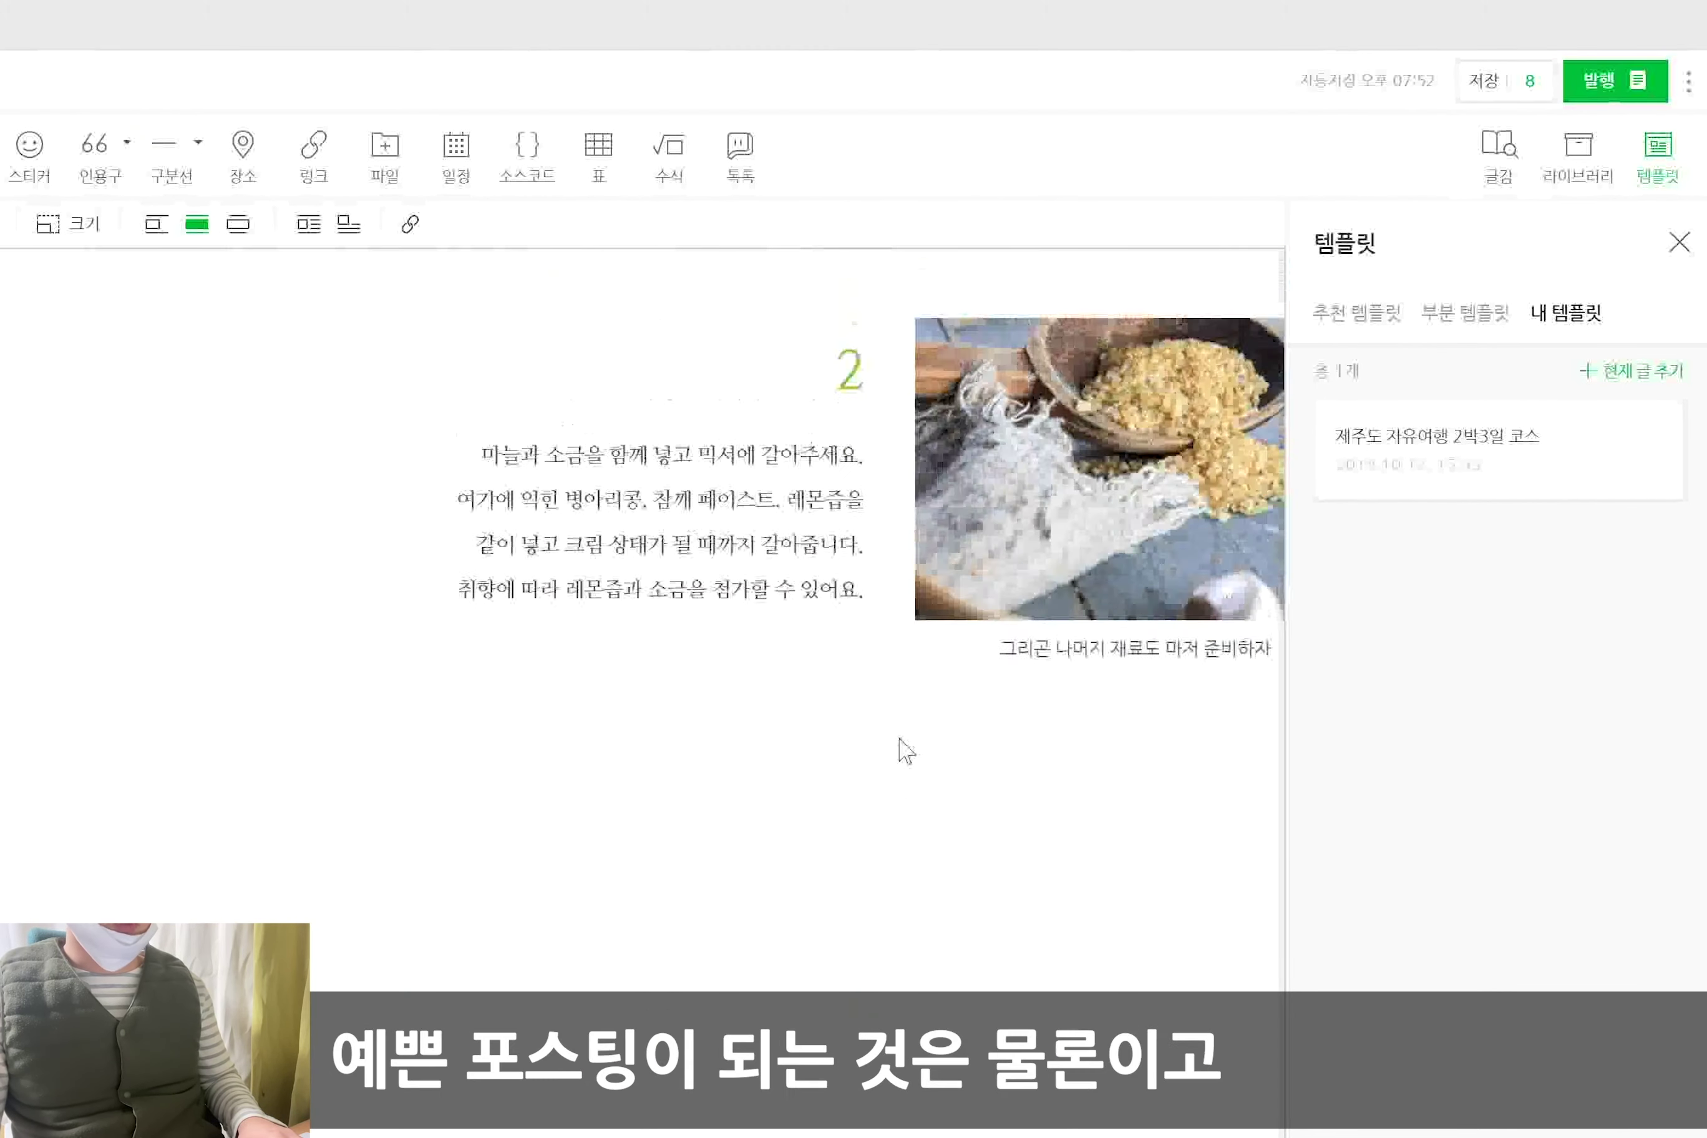
scroll(724, 642, up, 3)
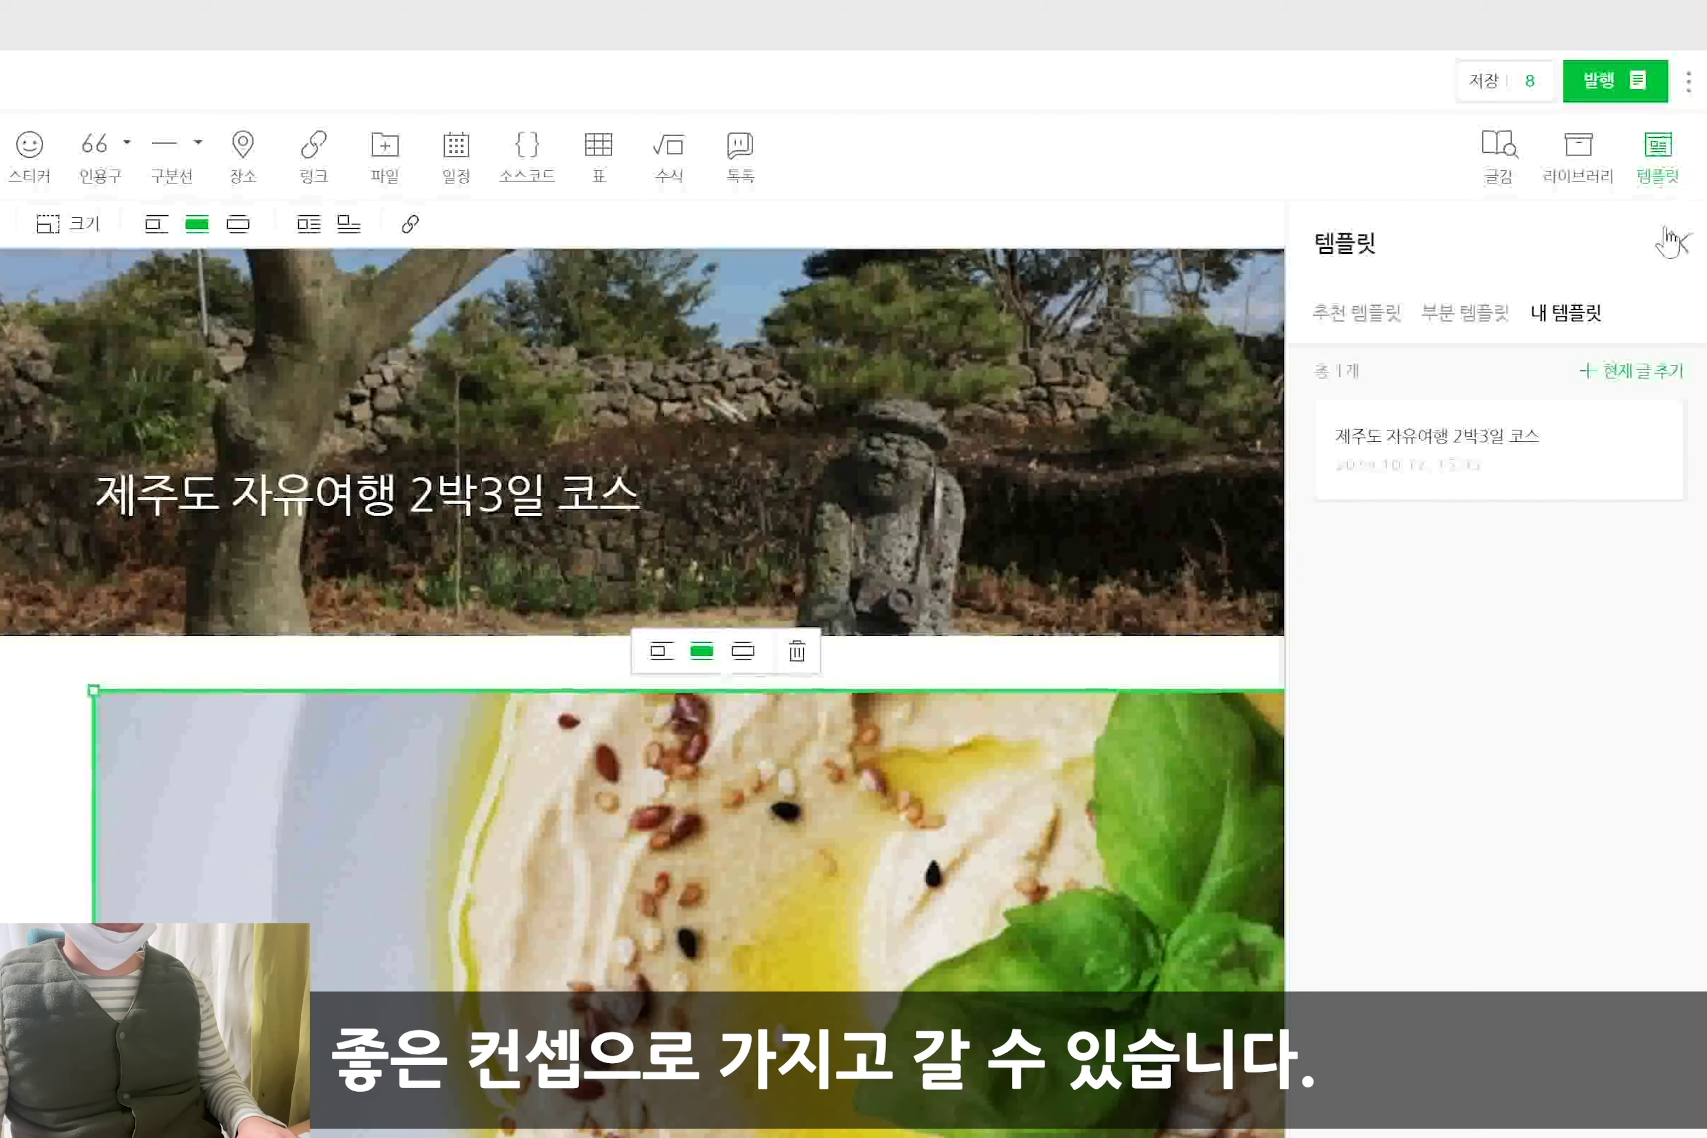
click(1678, 241)
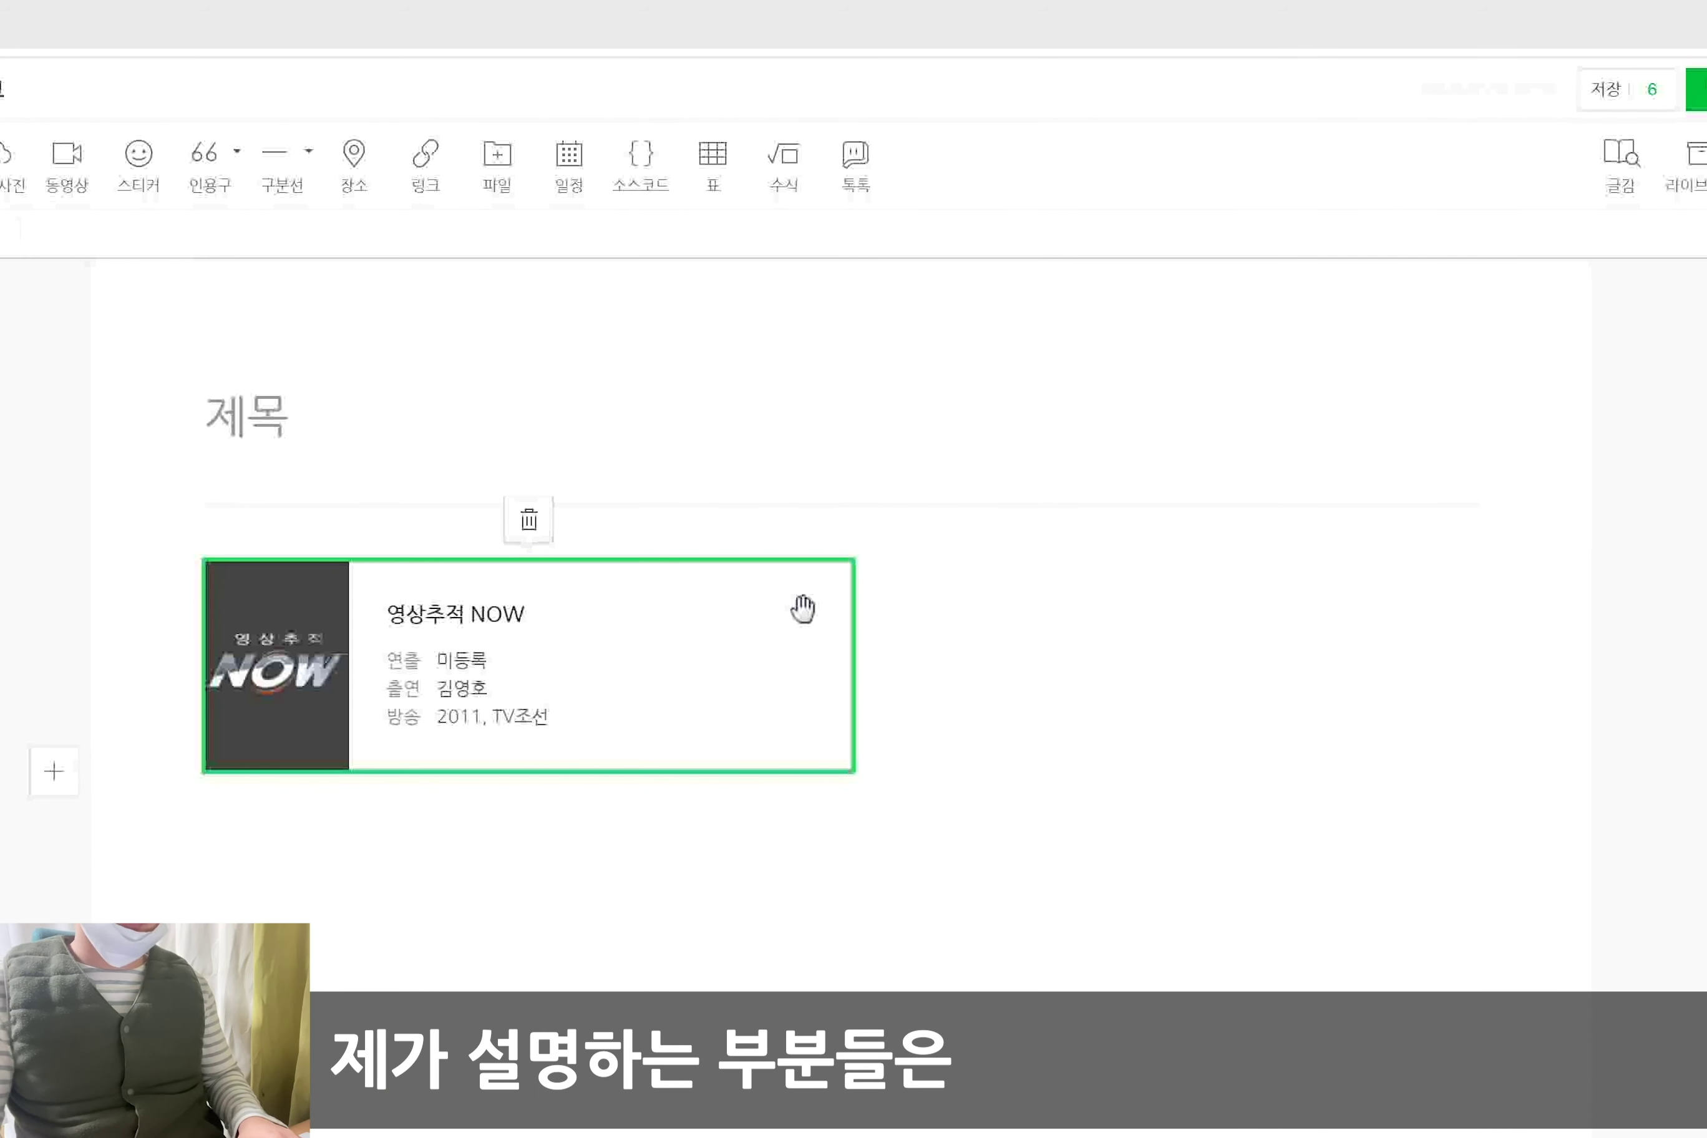
Delete the 영상추적 NOW broadcast card from the post body
key(Delete)
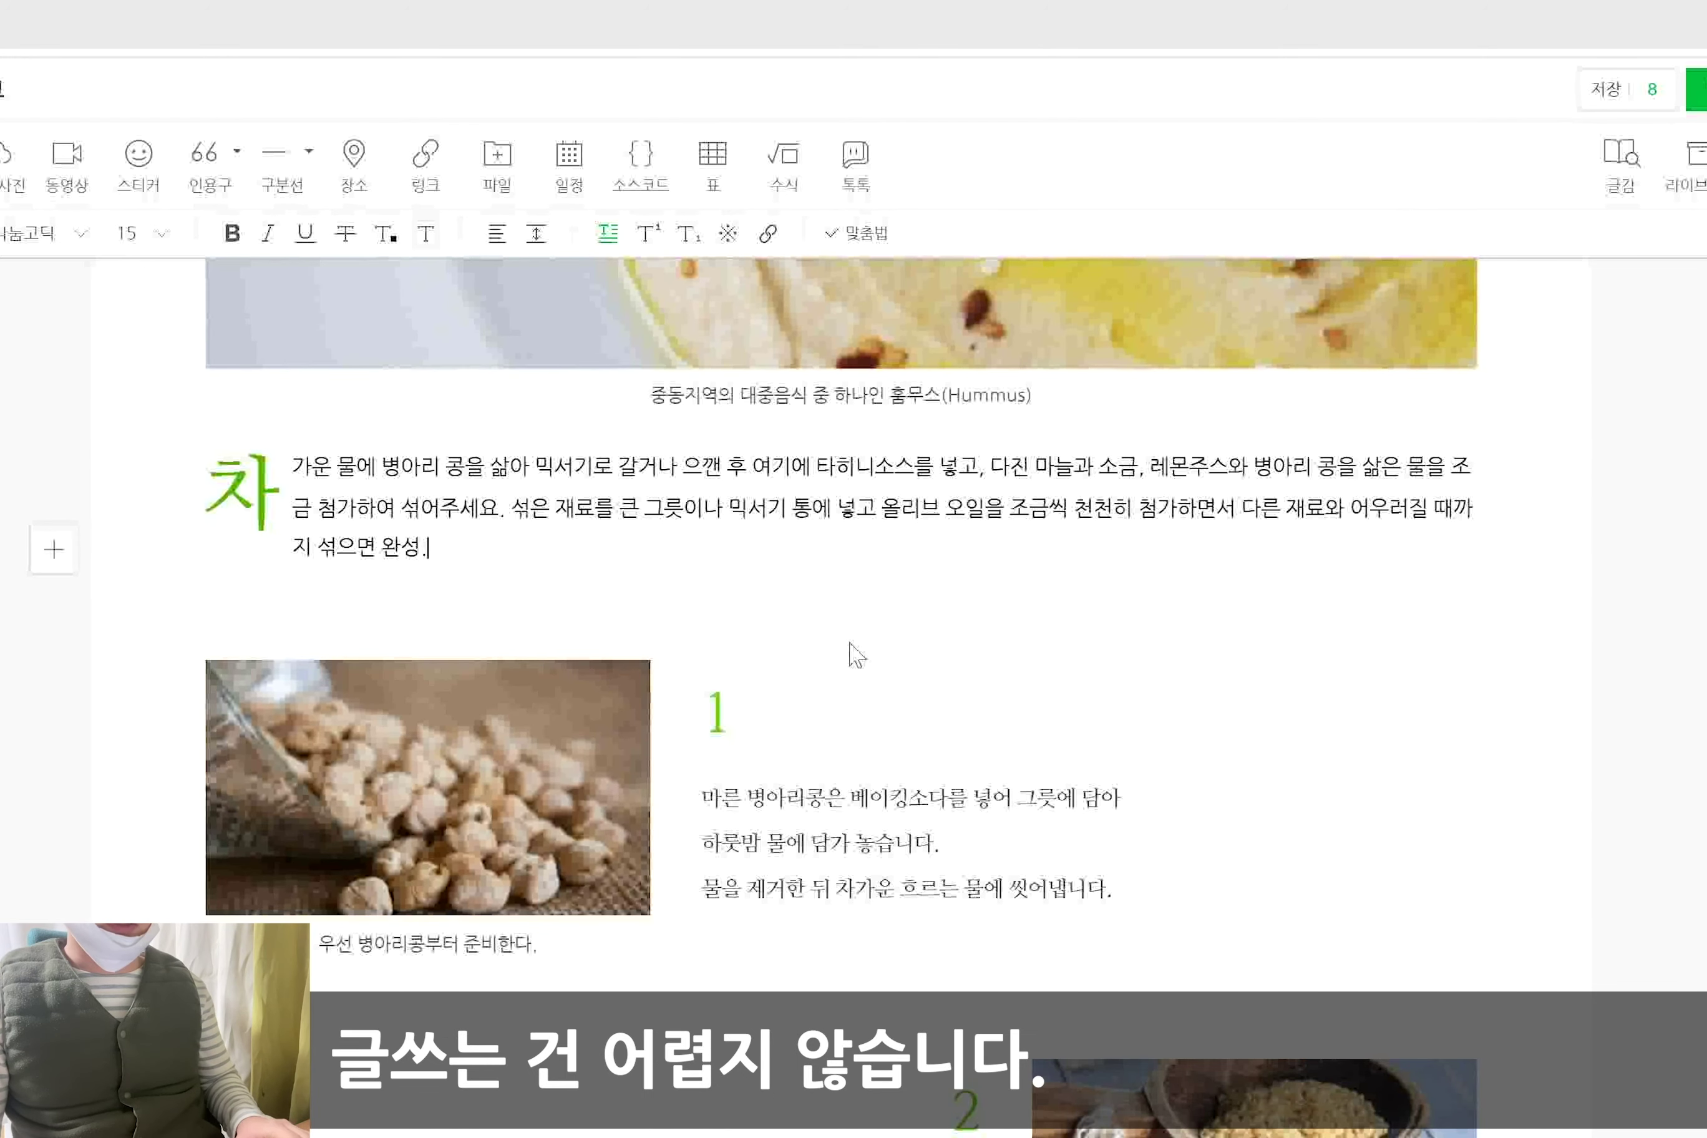
scroll(1245, 842, down, 5)
scroll(1241, 808, up, 10)
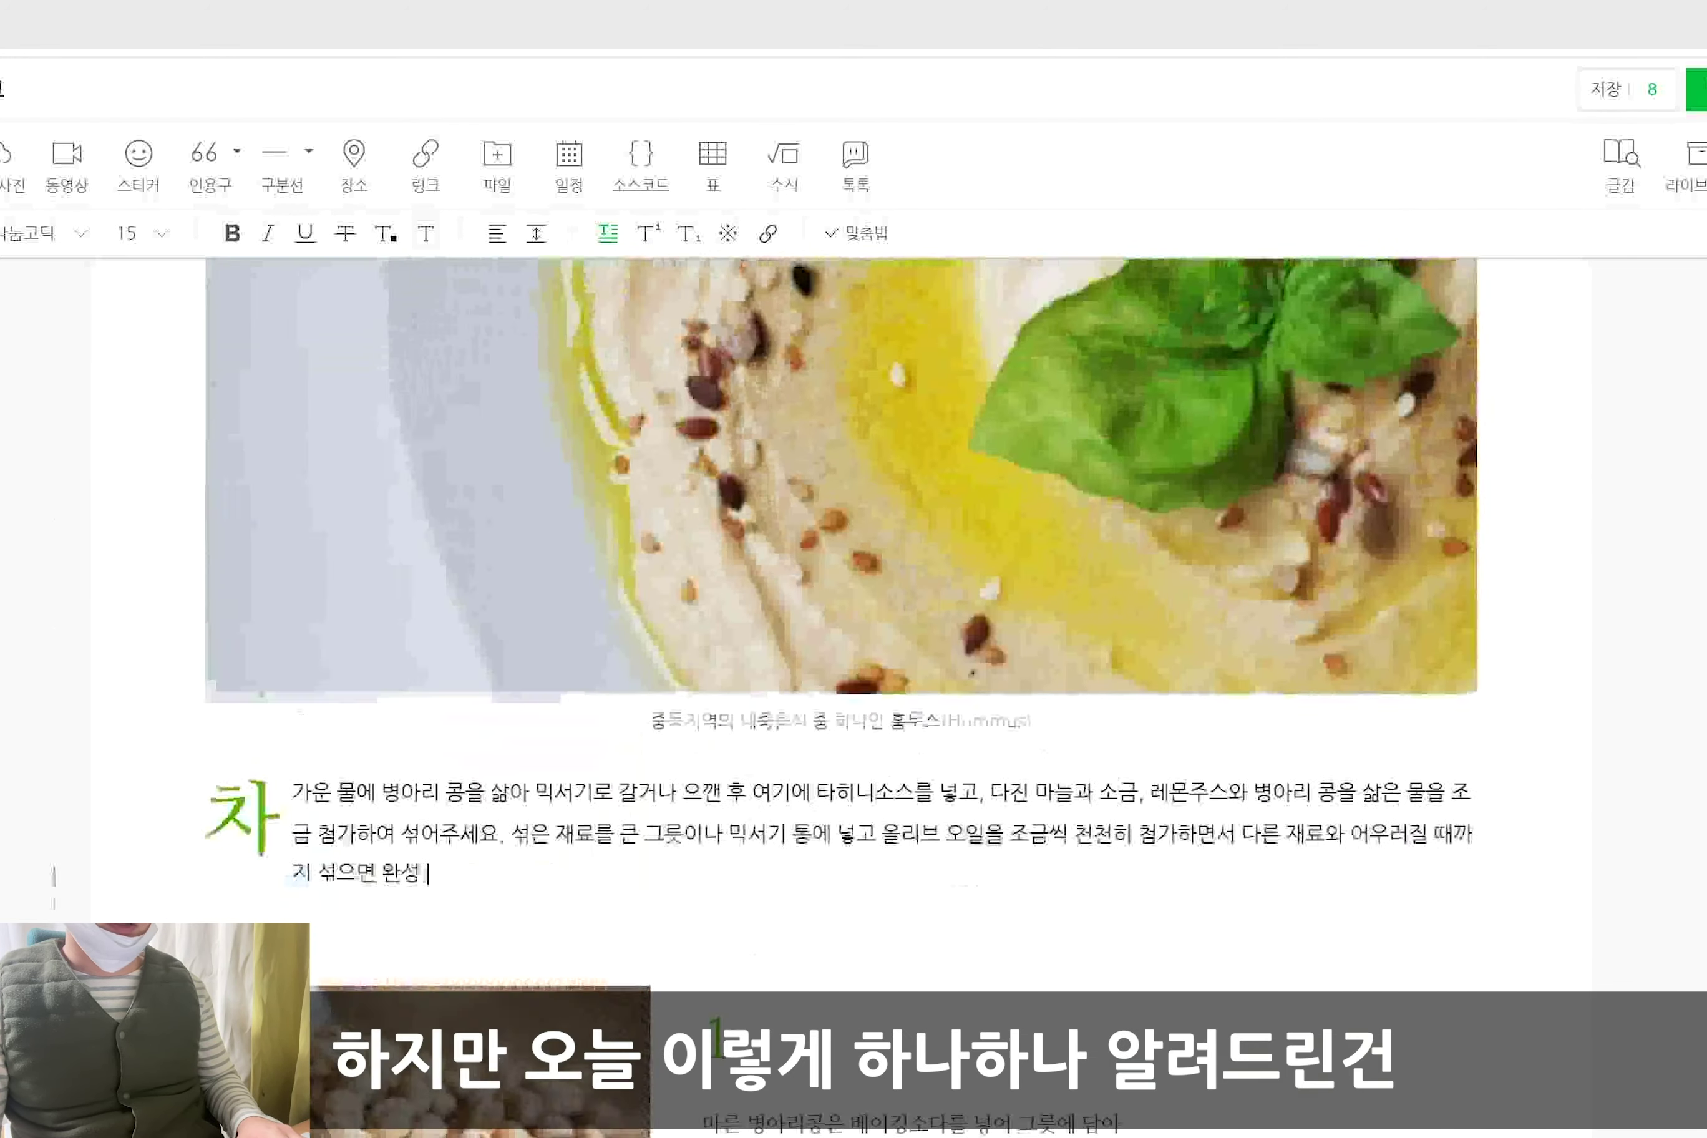
scroll(1234, 759, up, 2)
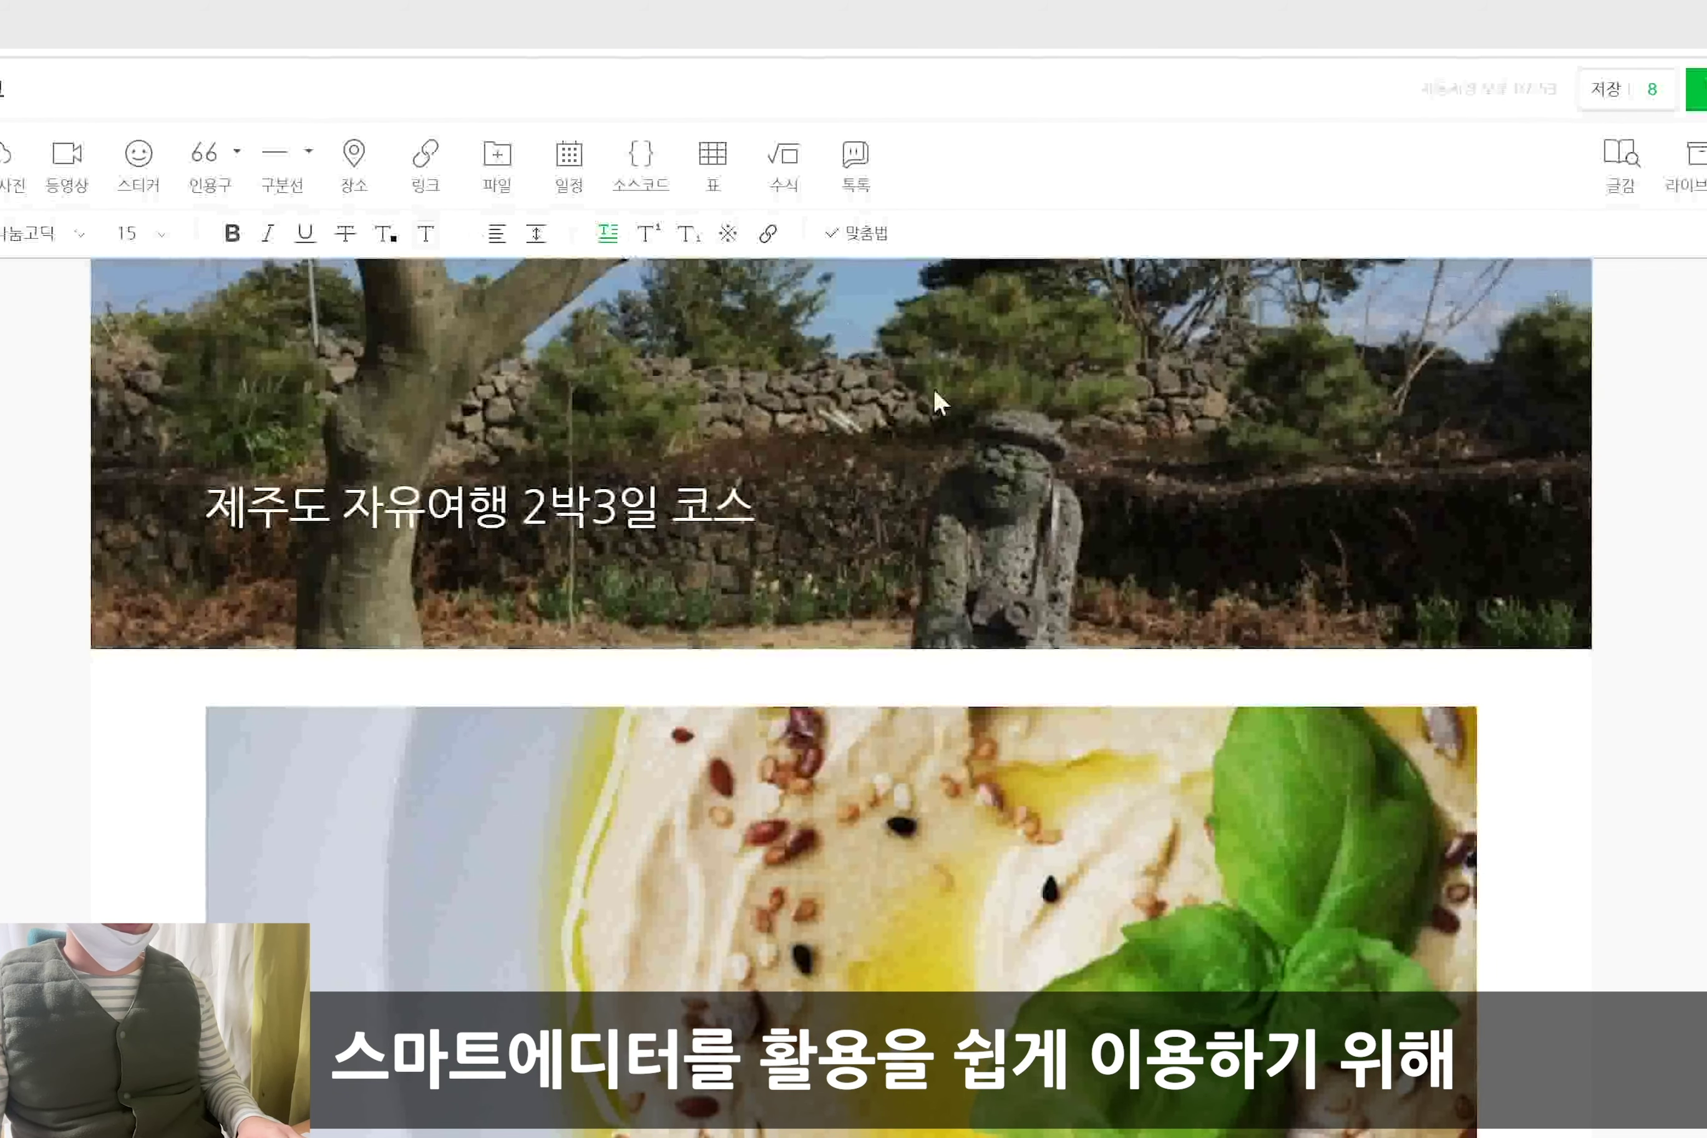
Run the spelling check on the post and exit it without applying any corrections
mouse_move(1052, 576)
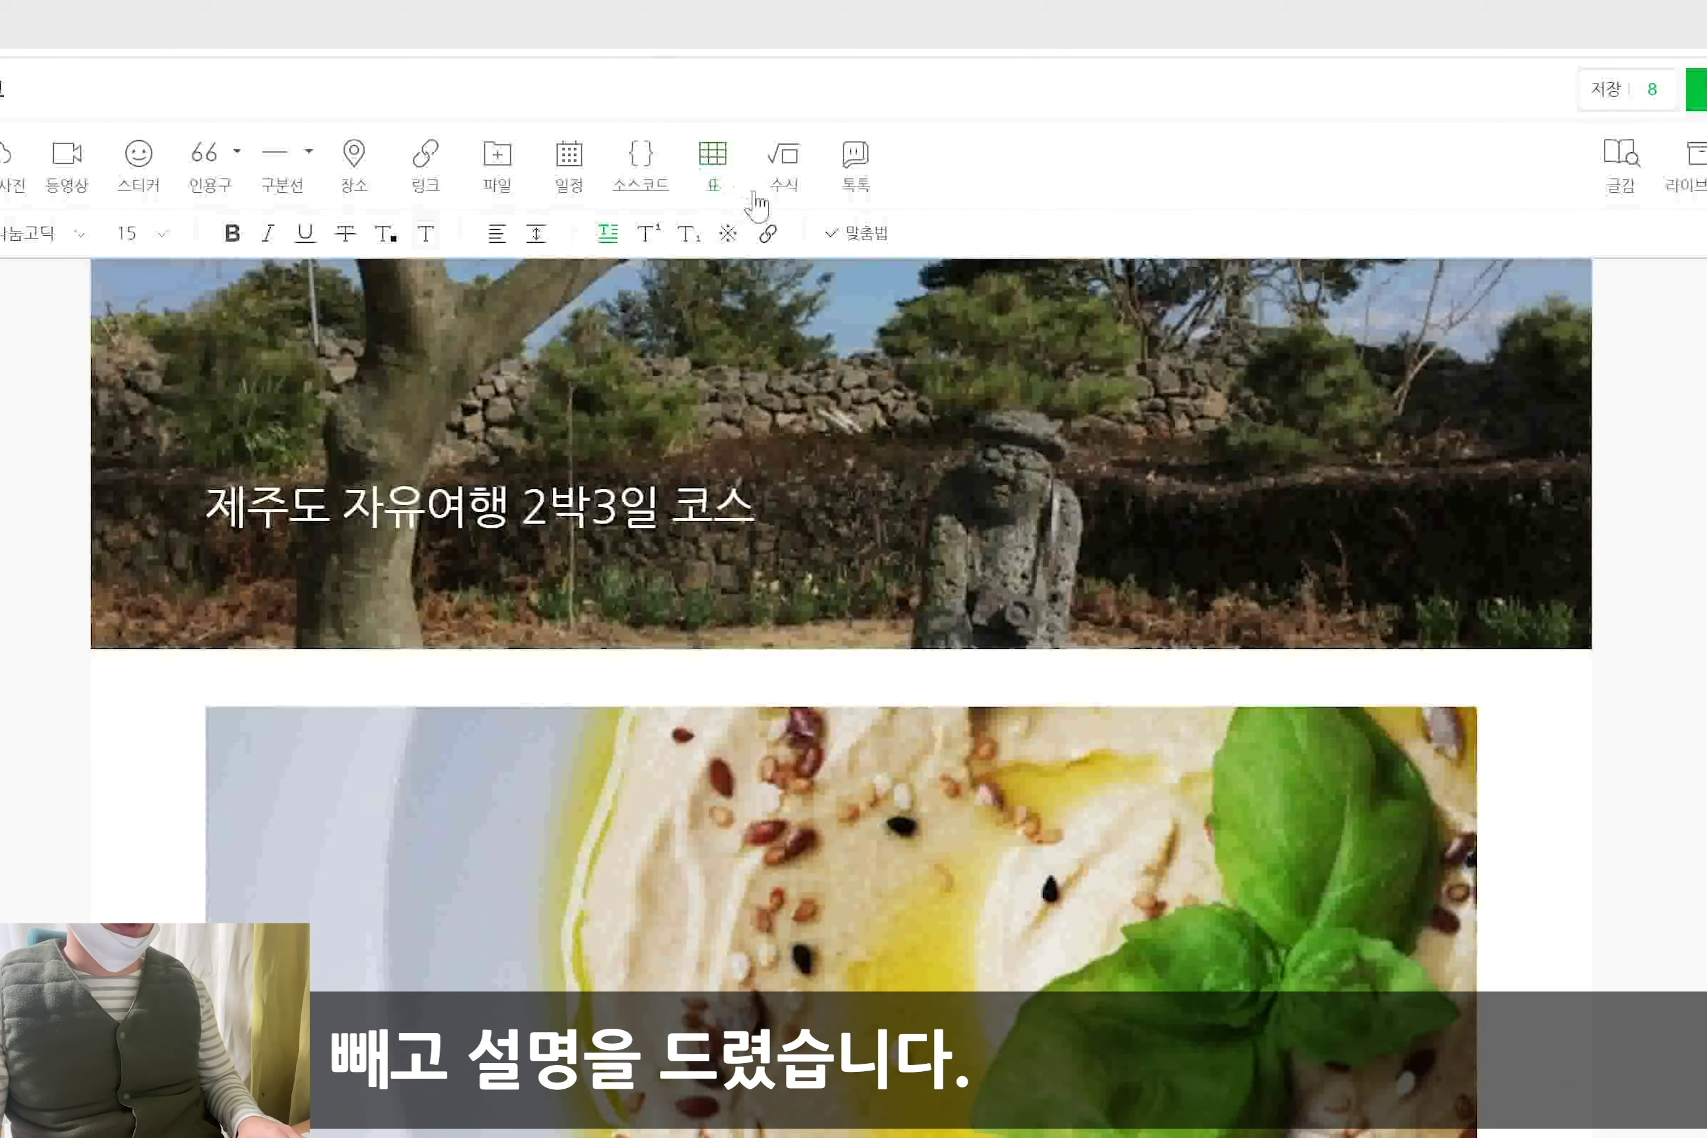
click(857, 233)
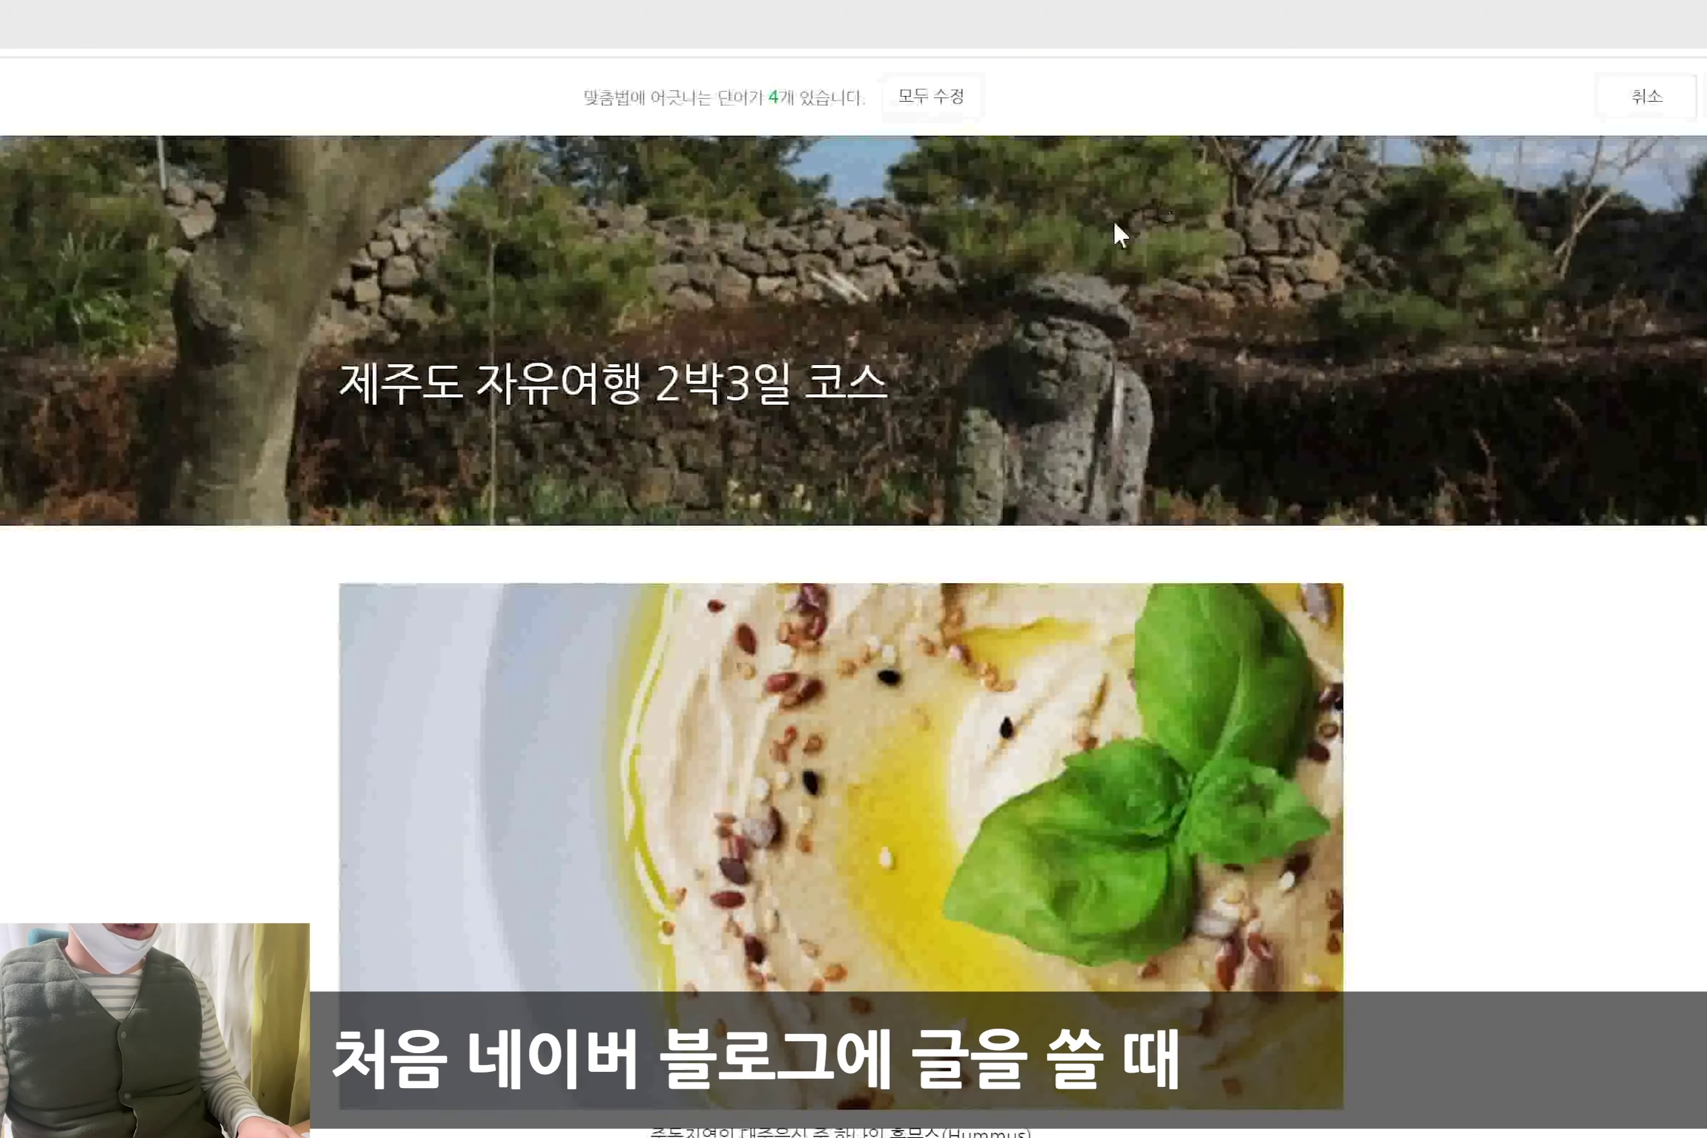
click(1647, 97)
scroll(982, 857, up, 10)
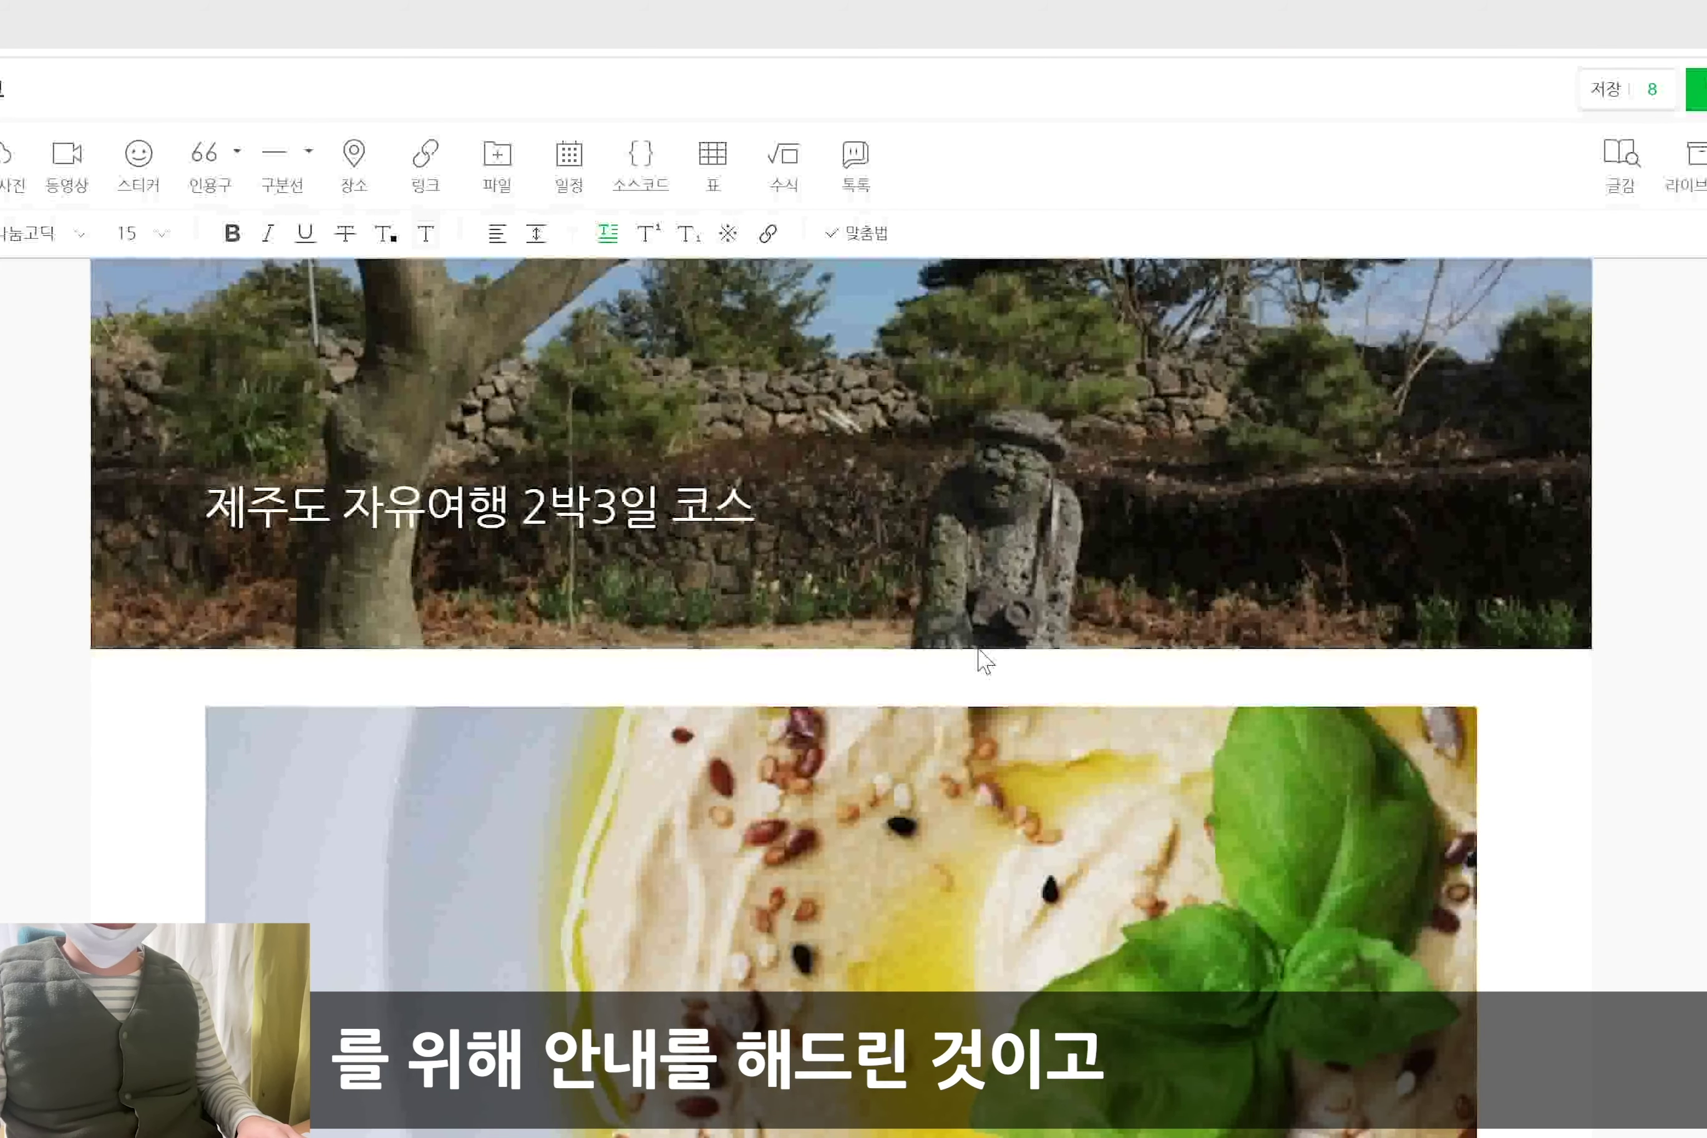
scroll(686, 663, down, 5)
scroll(596, 661, down, 13)
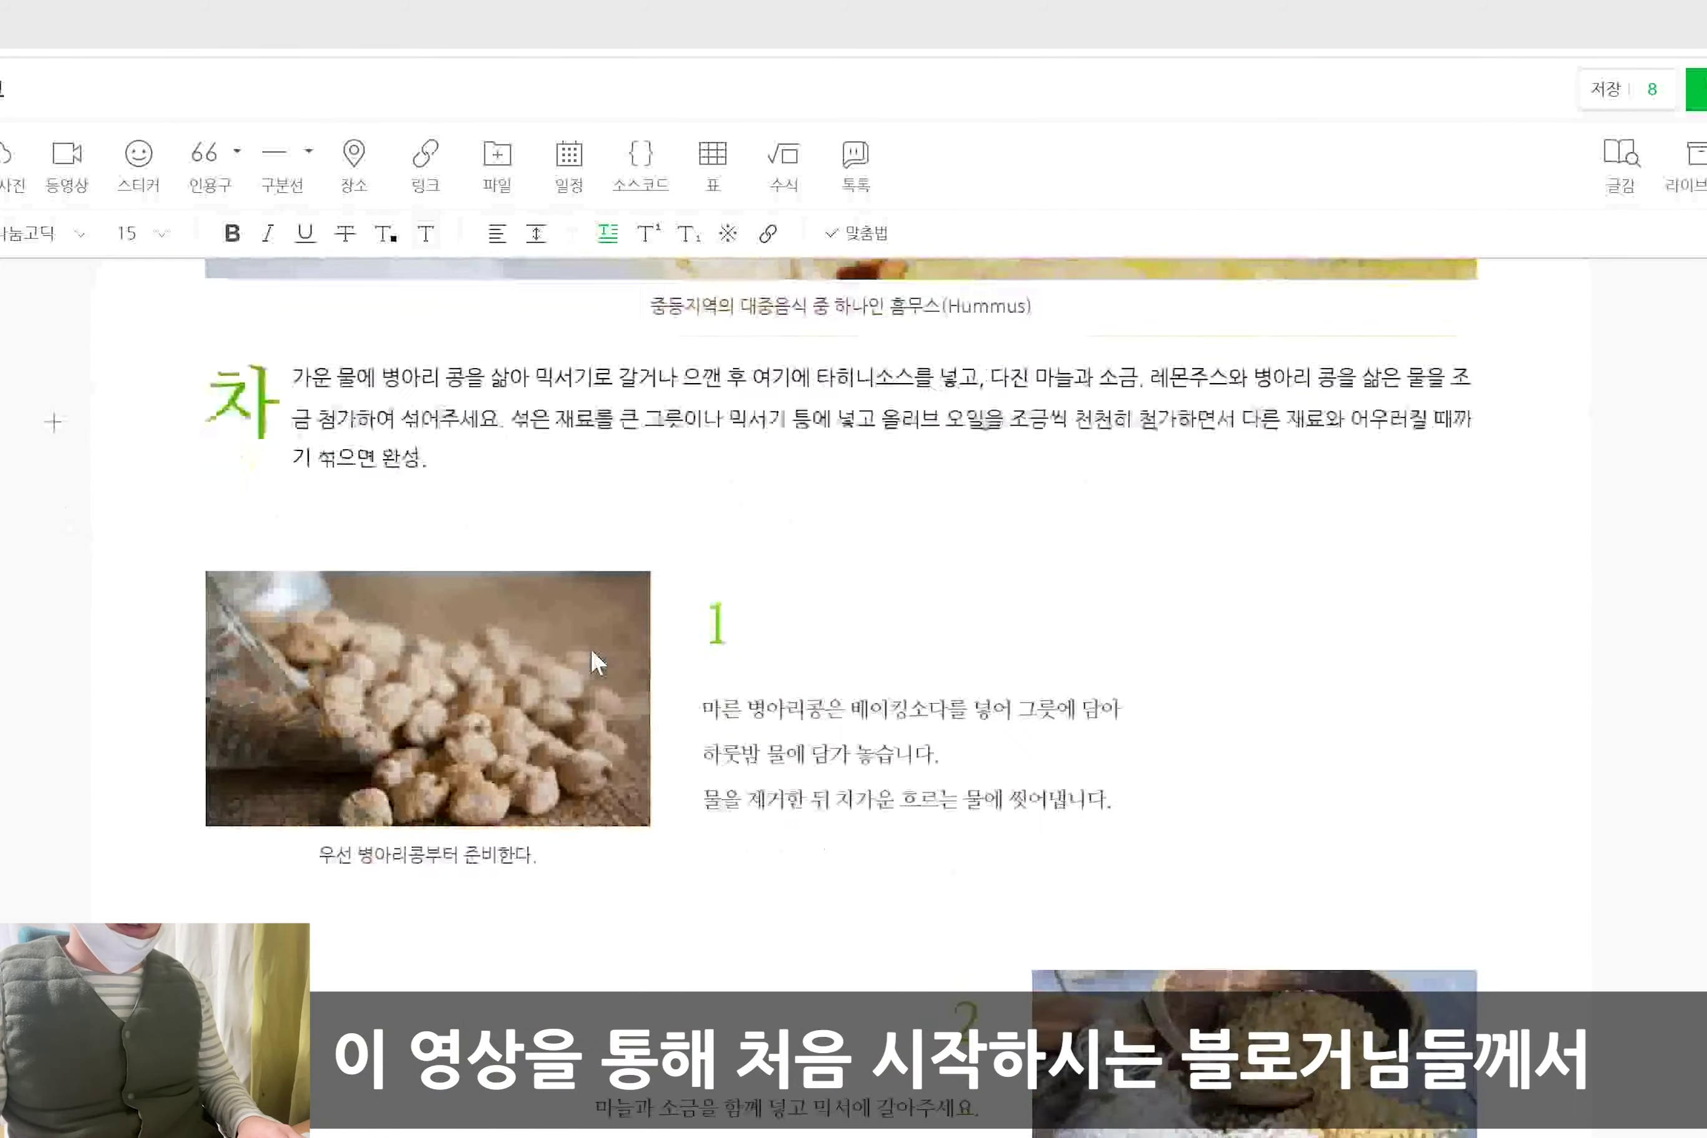
scroll(840, 660, down, 2)
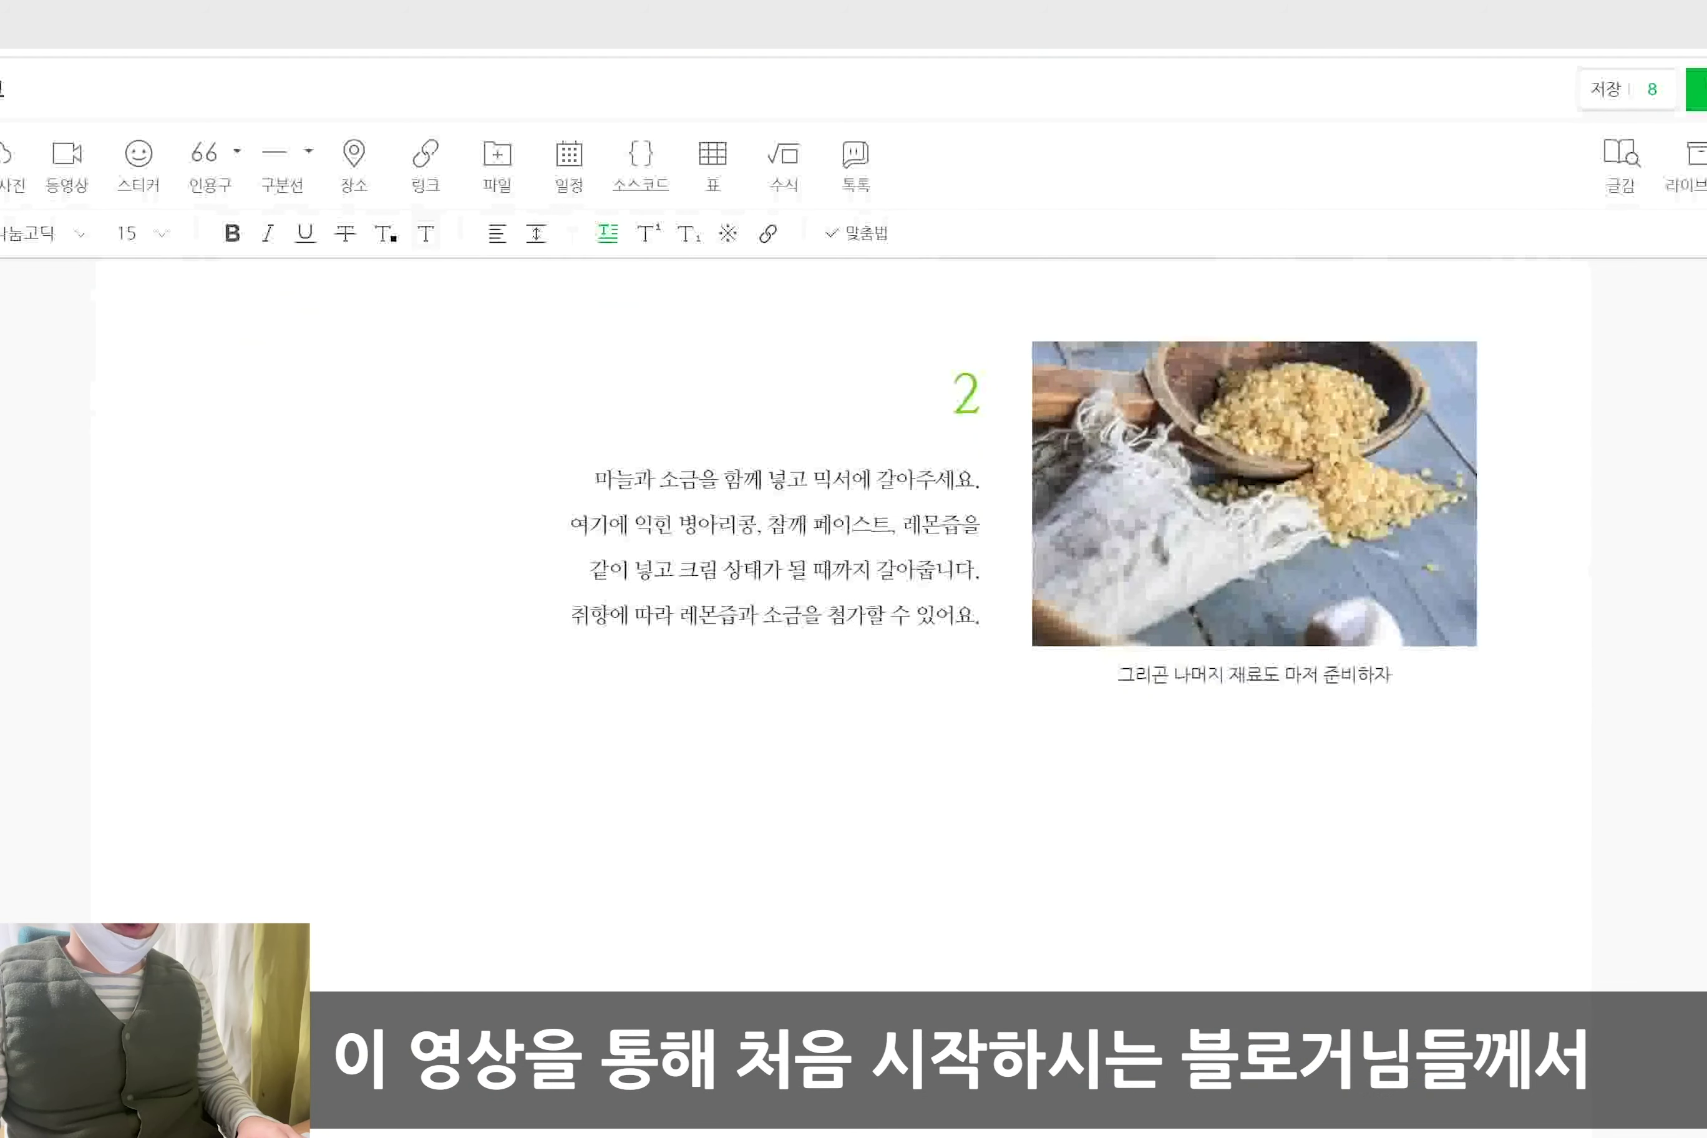
scroll(899, 639, down, 1)
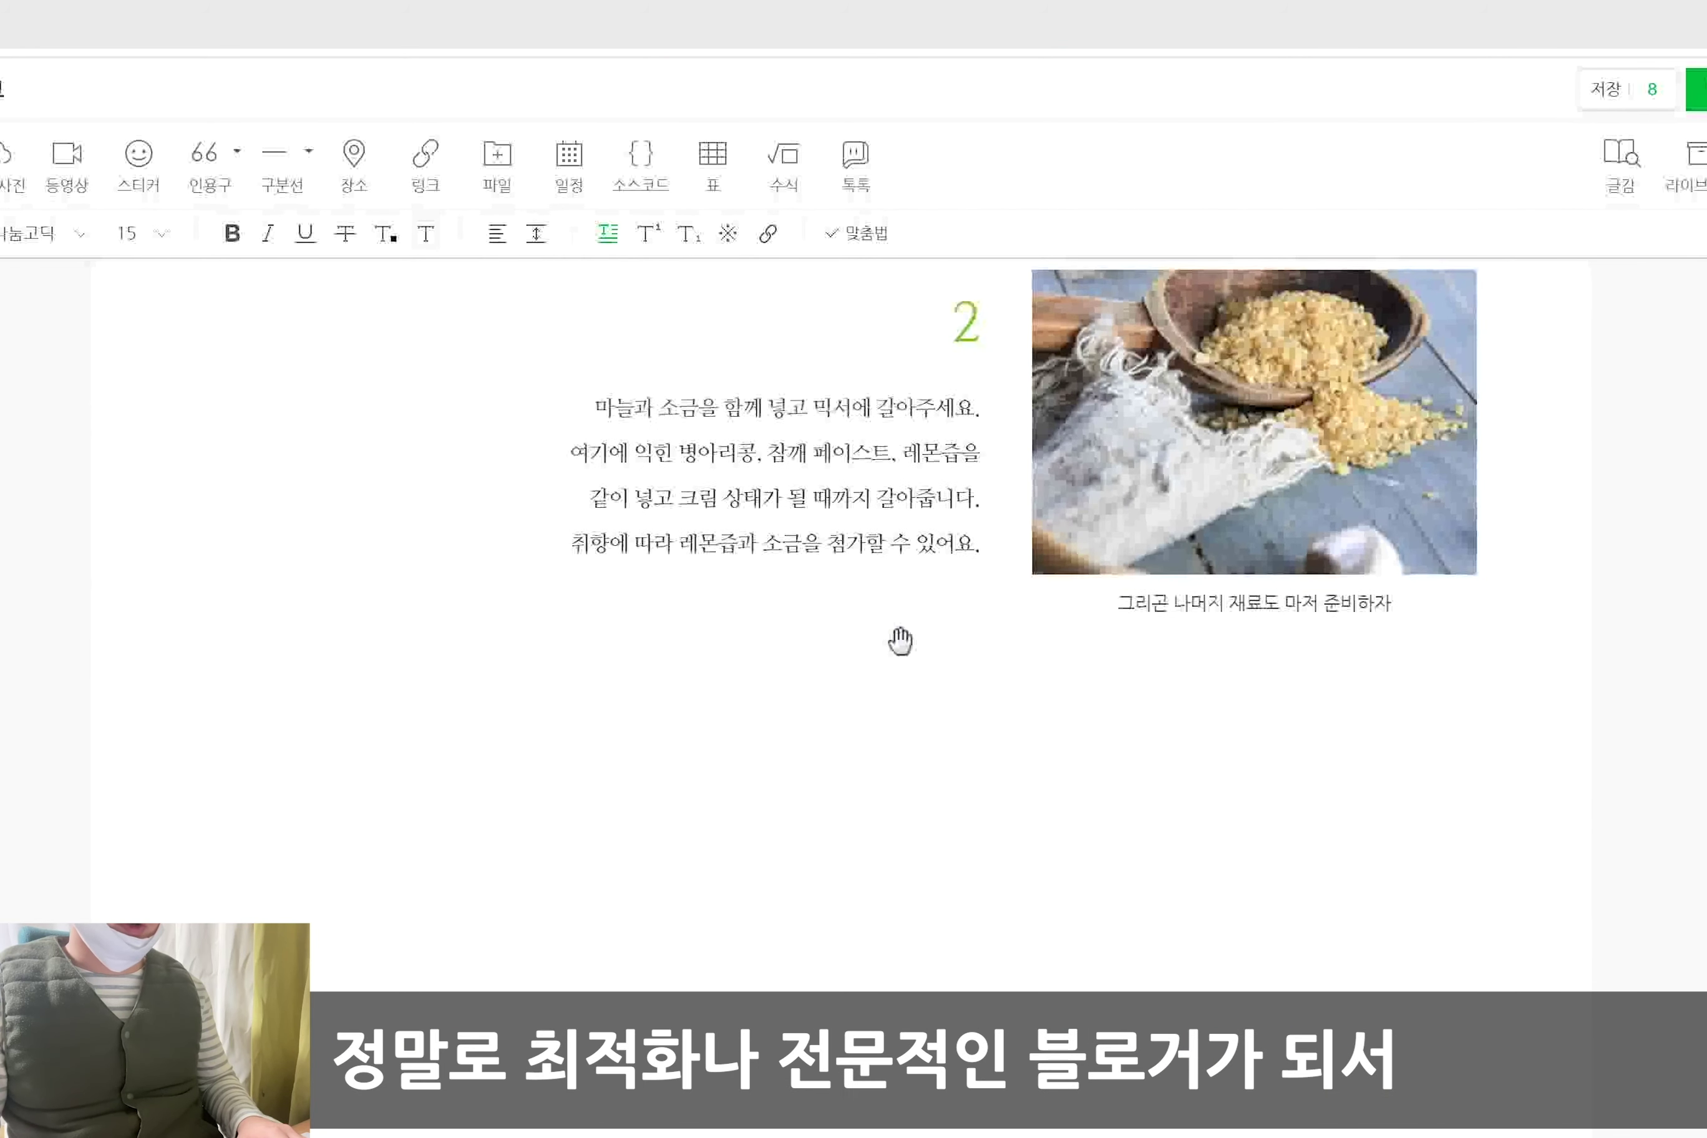
scroll(591, 762, up, 18)
scroll(591, 753, down, 7)
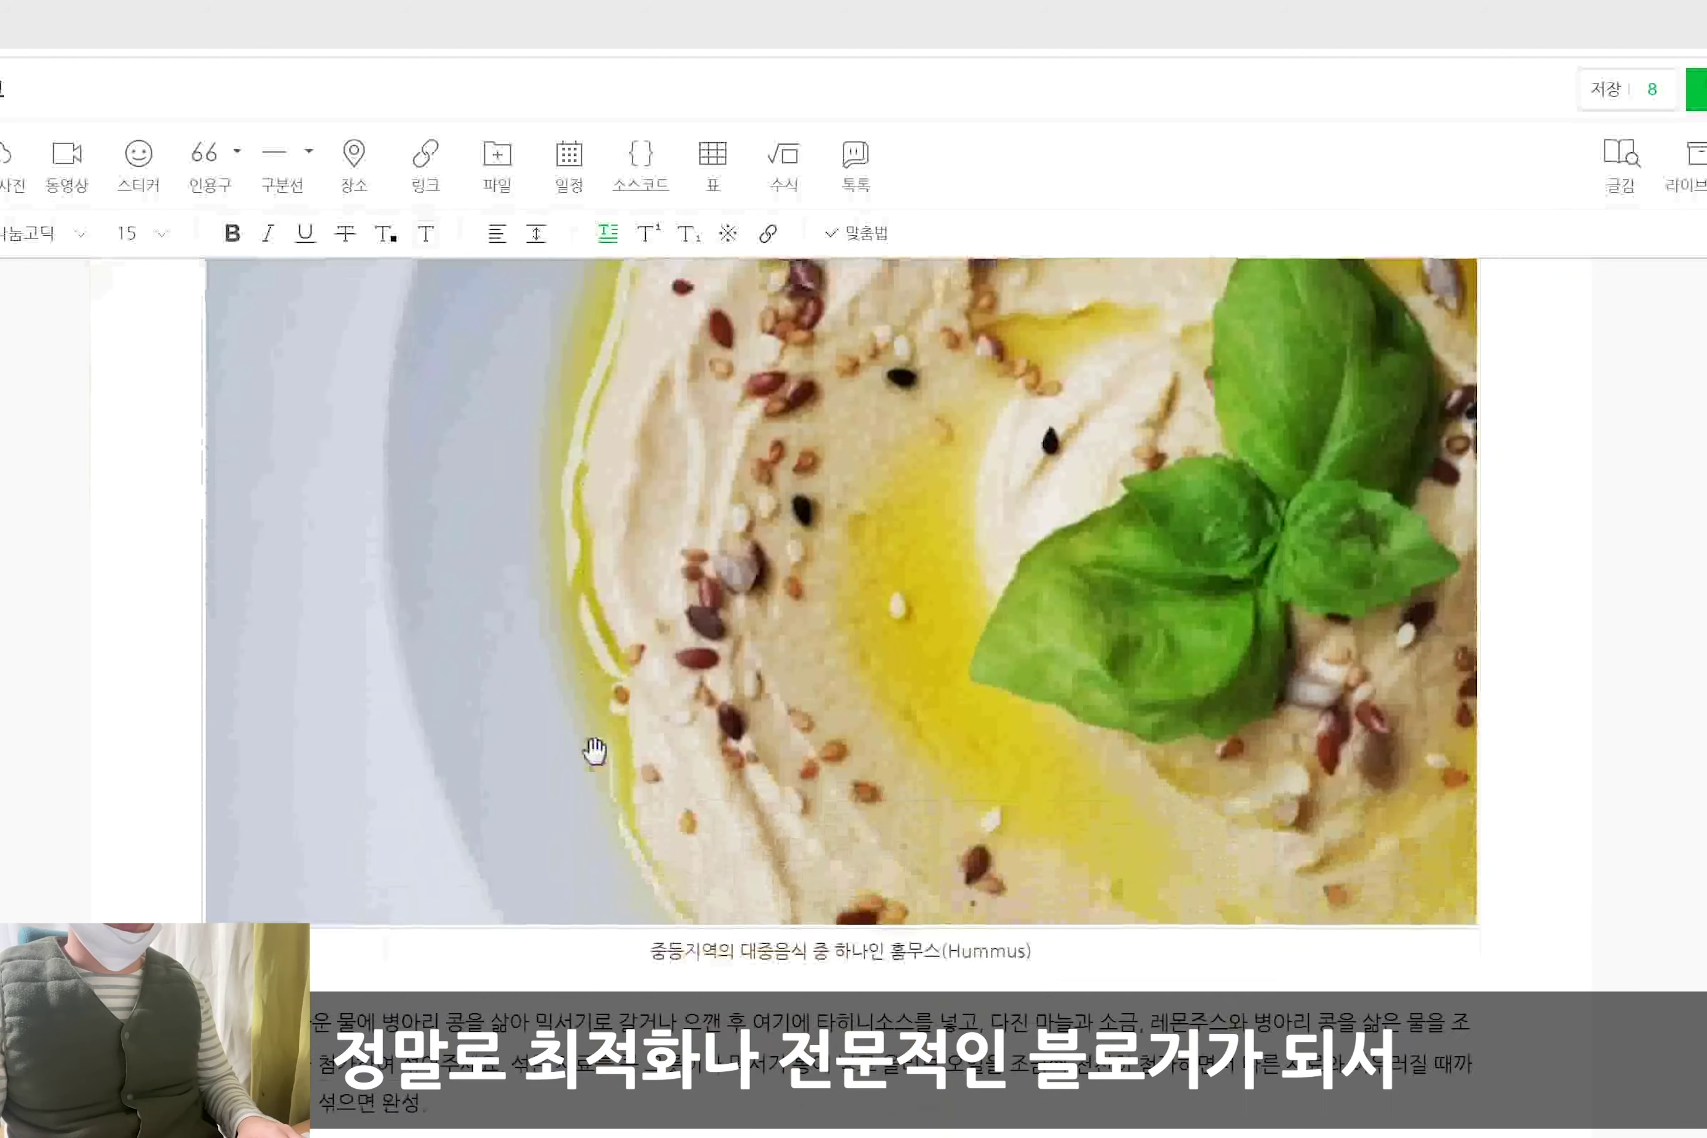
drag(428, 1048, 257, 966)
click(423, 964)
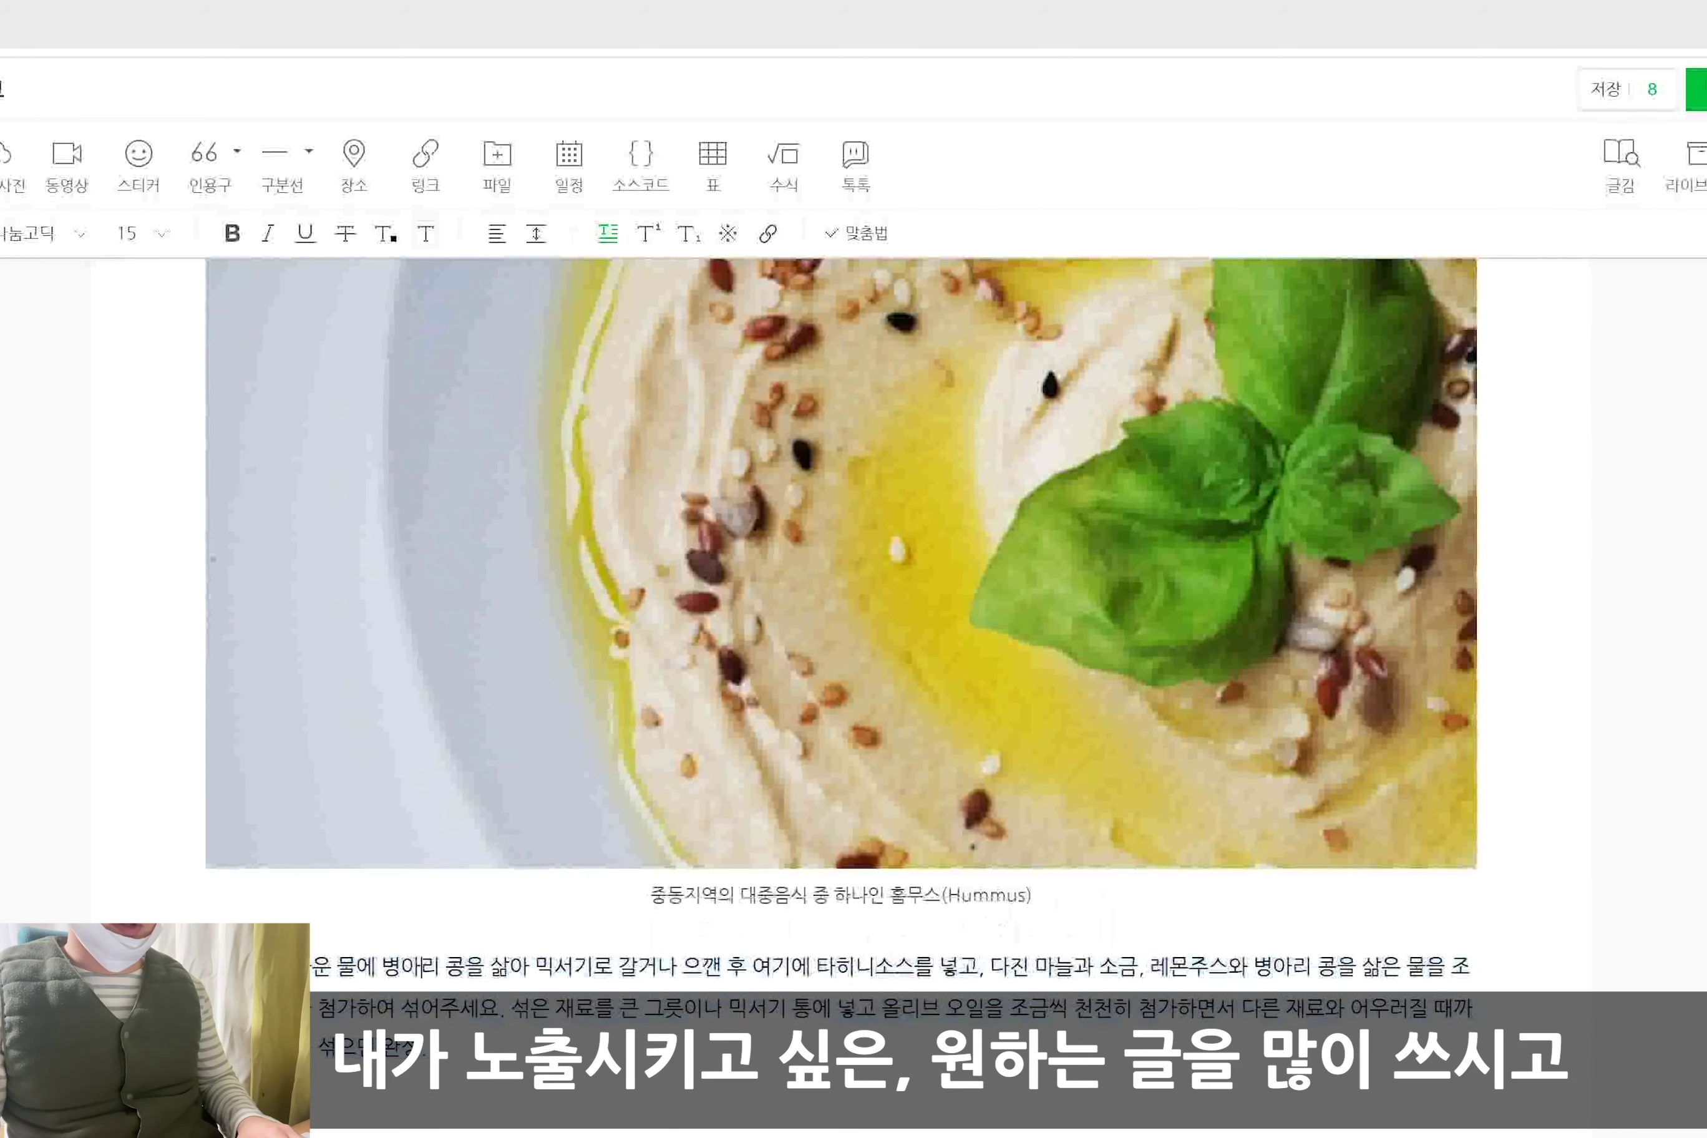